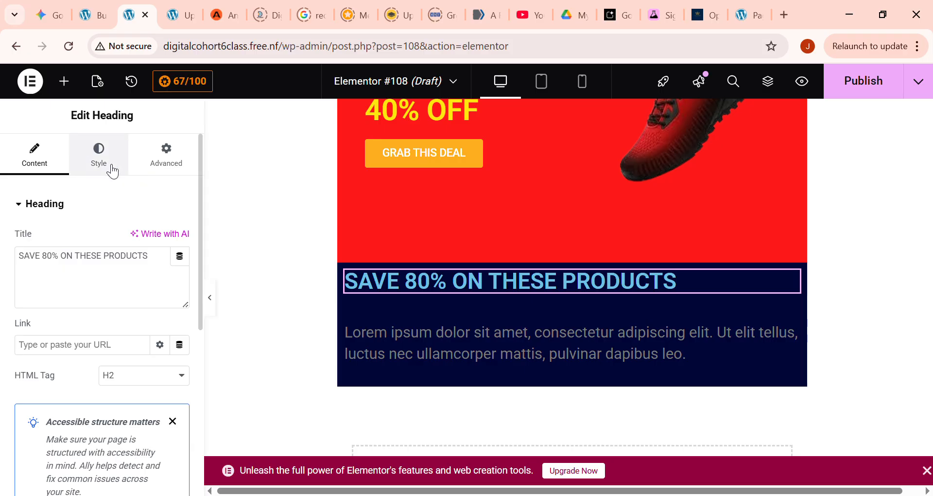
- Center the "SAVE 80% ON THESE PRODUCTS" heading and set its text color to #FFFFFF
{"action": "left_click", "coordinate": [125, 161]}
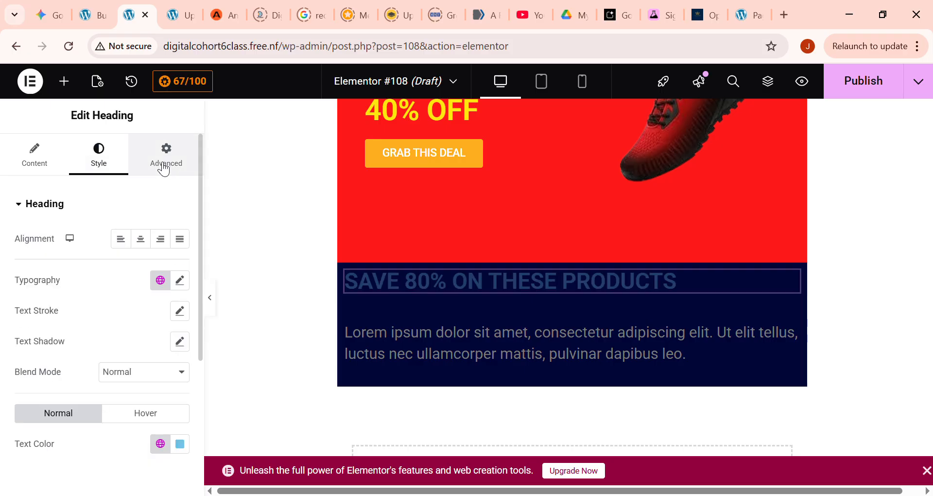
{"action": "left_click", "coordinate": [141, 239]}
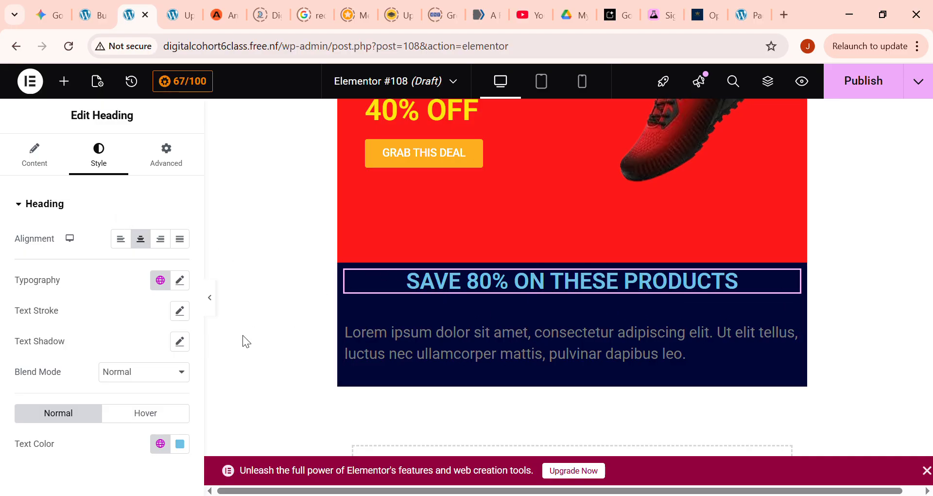
{"action": "left_click", "coordinate": [180, 442]}
{"action": "type", "text": "#FFFFFF"}
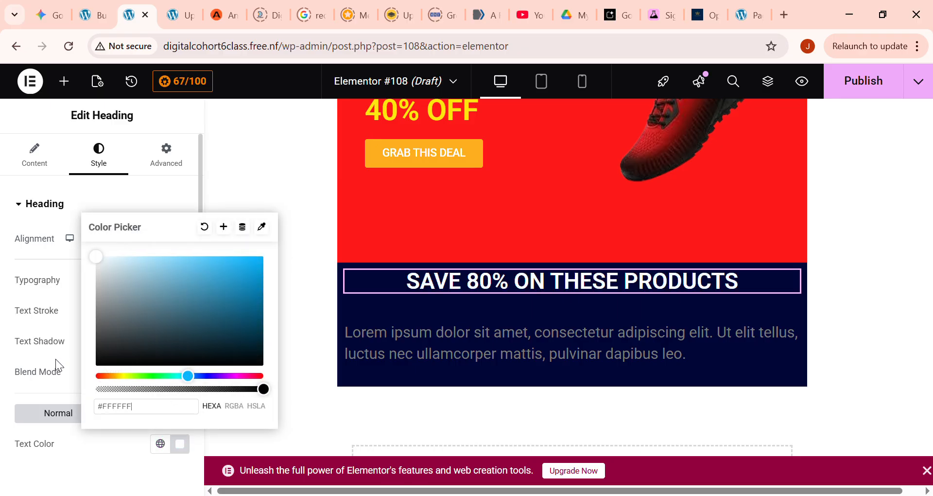
- Replace the placeholder paragraph with "For 3 days only we have dropped all our prices, and by 13th Feb prices will go back to normal"
{"action": "left_click", "coordinate": [452, 337]}
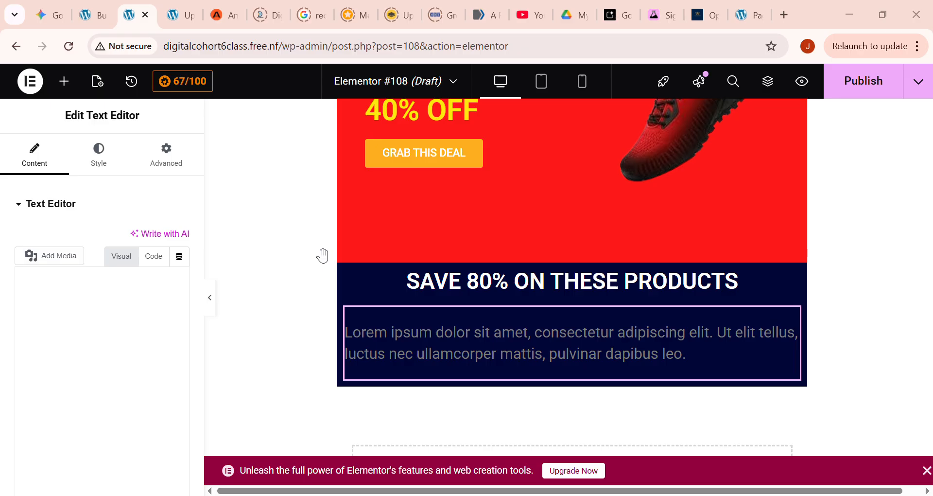
{"action": "left_click", "coordinate": [426, 323]}
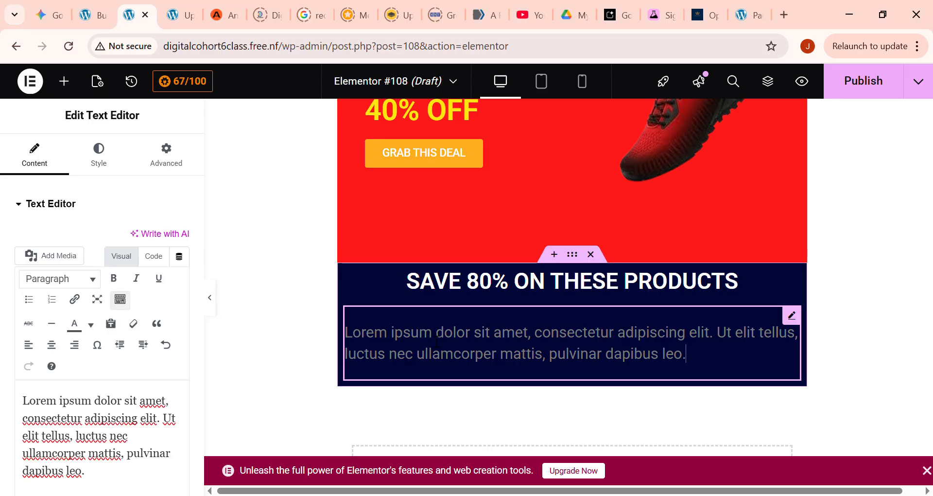
{"action": "double_click", "coordinate": [130, 419]}
{"action": "key", "text": "ctrl+a"}
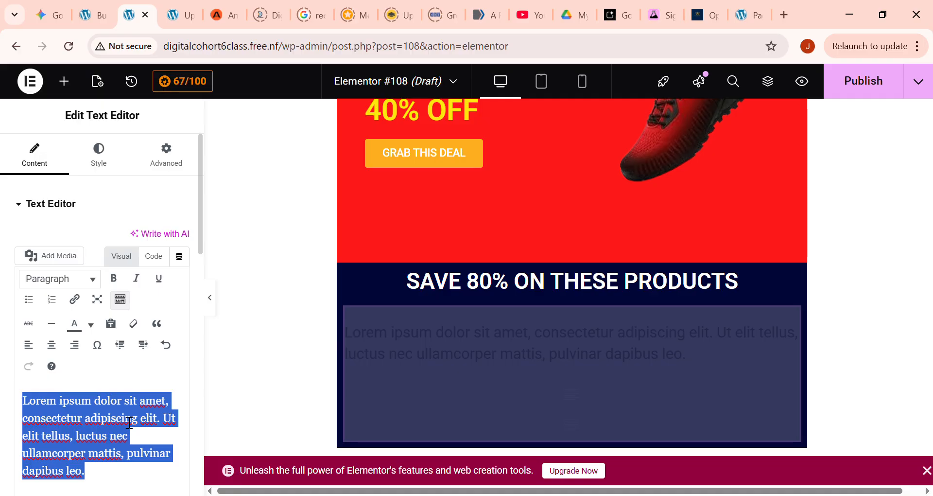
{"action": "type", "text": "For 3 "}
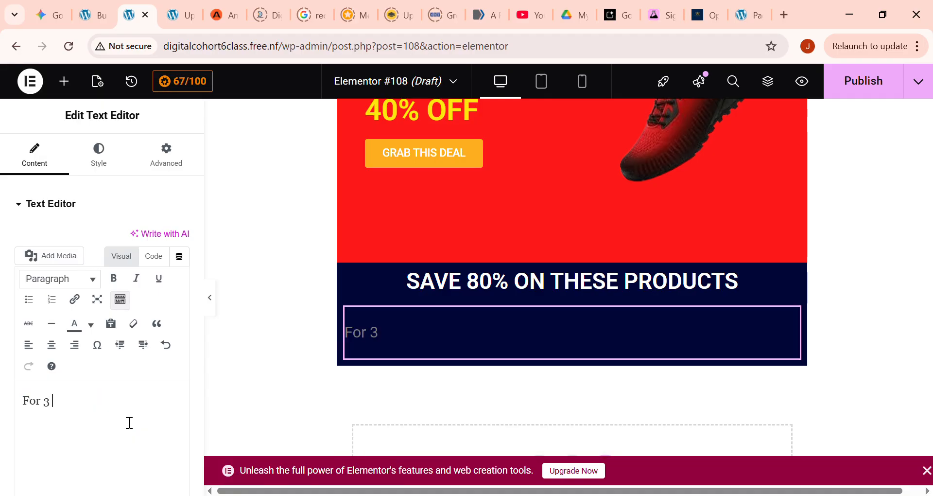
{"action": "type", "text": "d"}
{"action": "key", "text": "BackSpace"}
{"action": "type", "text": "days o"}
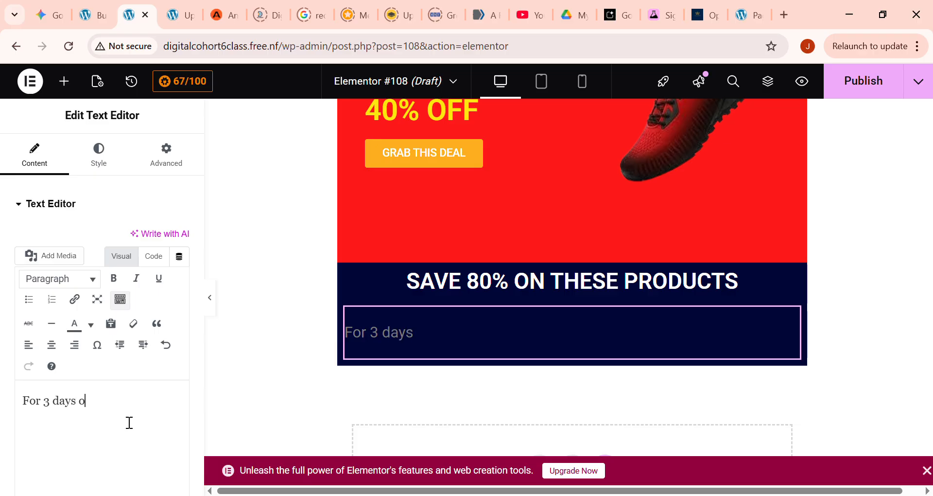
{"action": "type", "text": "nly"}
{"action": "type", "text": "r"}
{"action": "key", "text": "BackSpace"}
{"action": "type", "text": "we ha"}
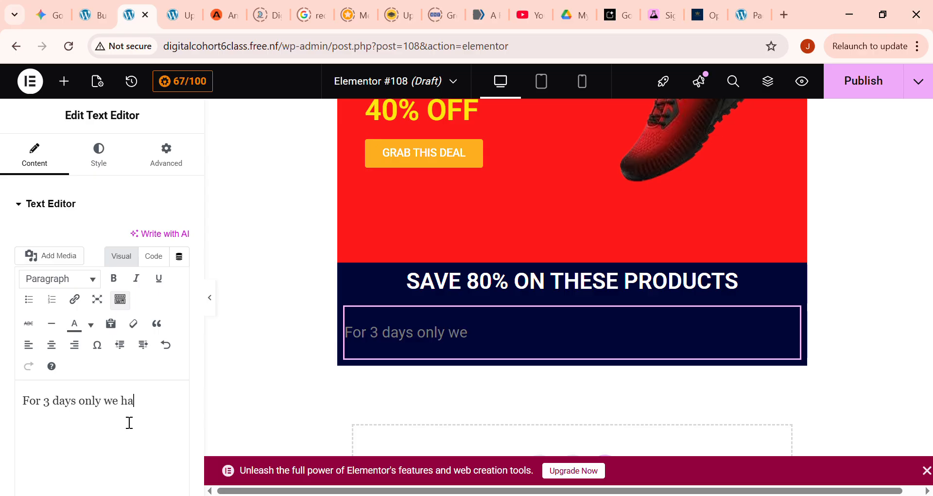
{"action": "type", "text": "ve dropped a"}
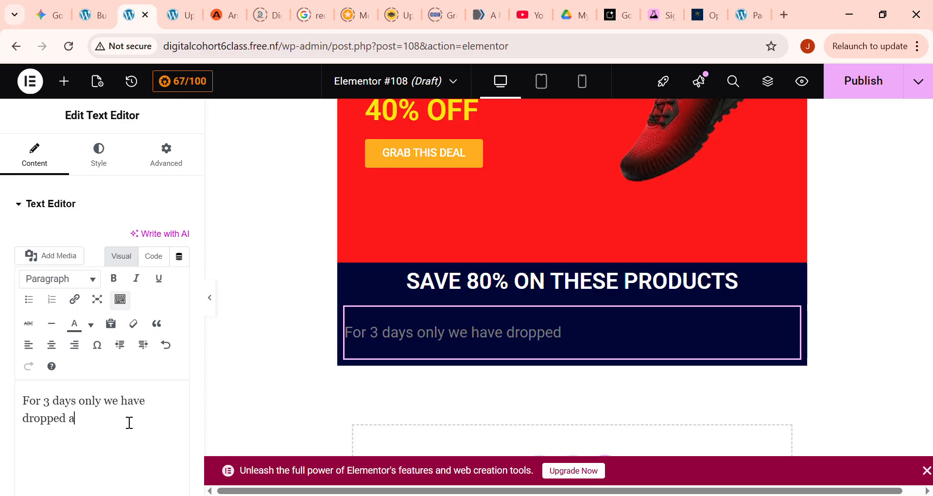
{"action": "type", "text": "ll our pri"}
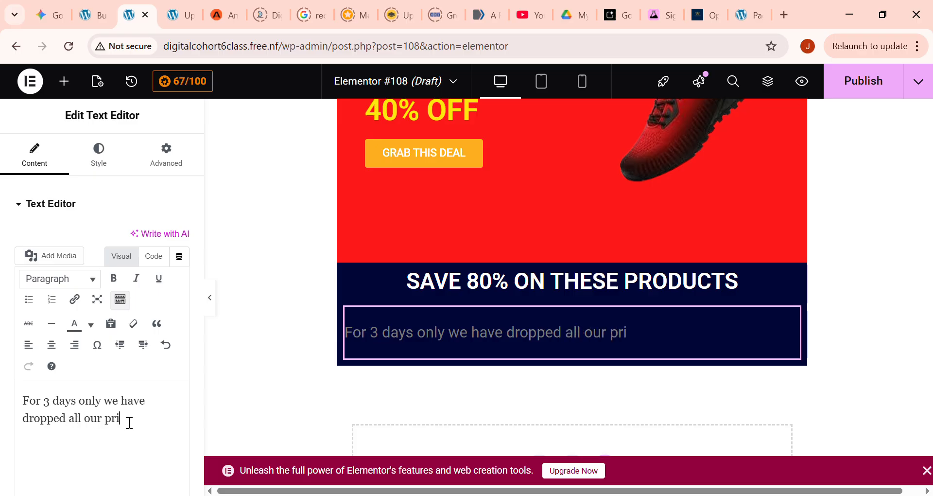
{"action": "type", "text": "ces"}
{"action": "type", "text": ", and by"}
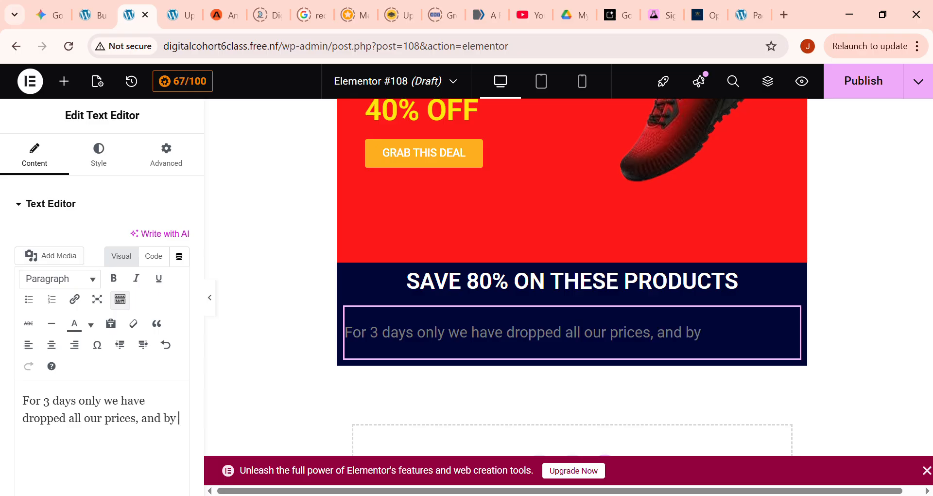
{"action": "type", "text": " 13th Feb prices wil"}
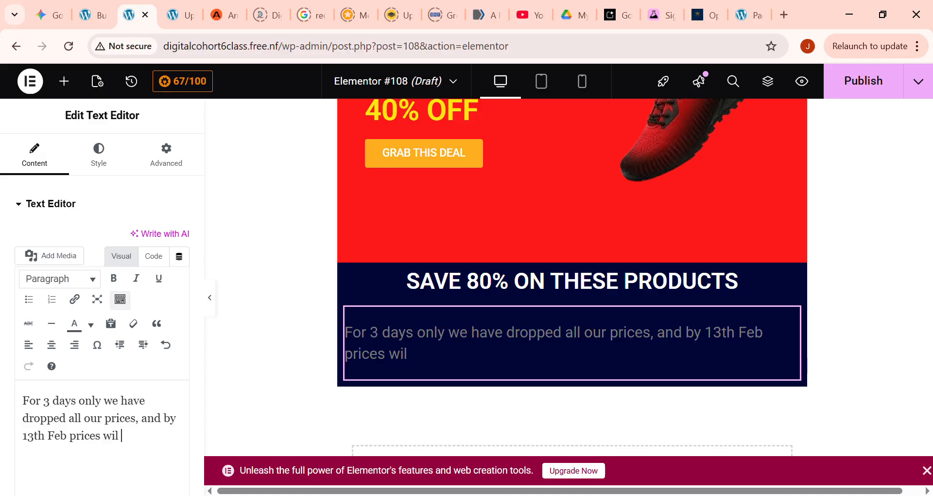
{"action": "type", "text": "l go back to normal"}
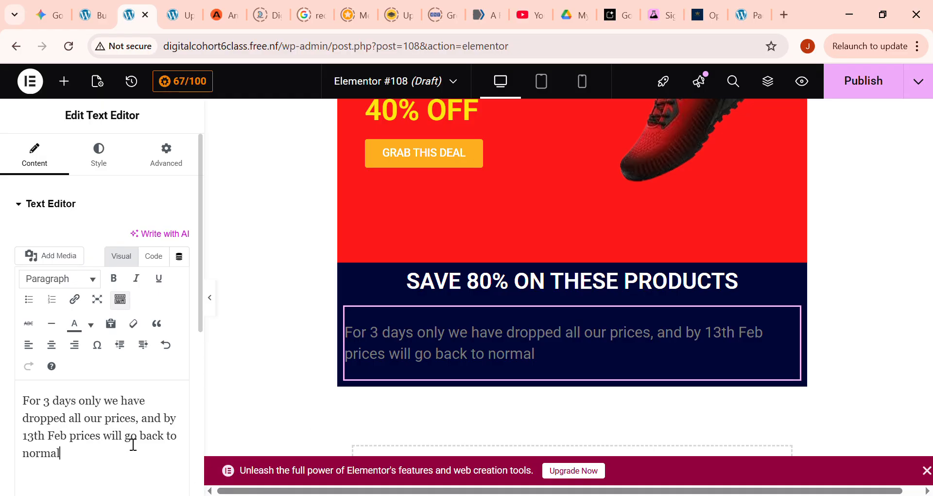
- Center the paragraph under the heading and set its text color to #FFFFFF
{"action": "left_click", "coordinate": [52, 346]}
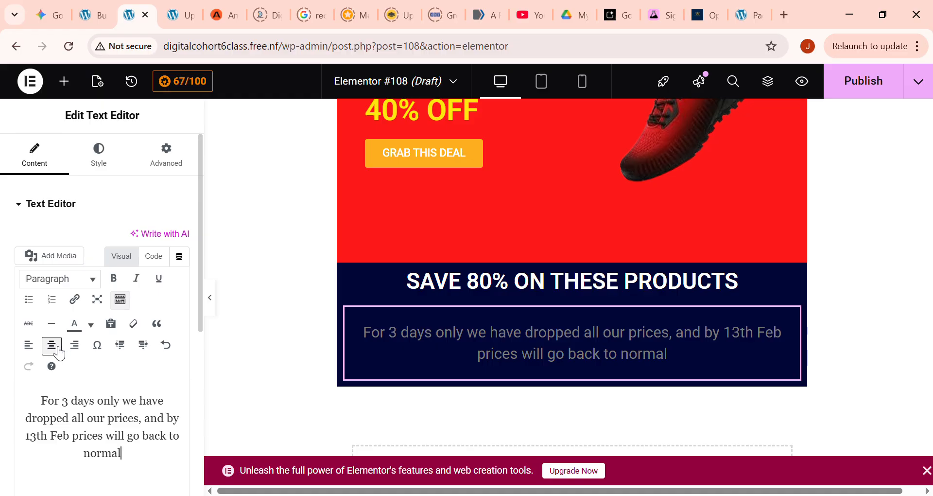
{"action": "left_click", "coordinate": [98, 162]}
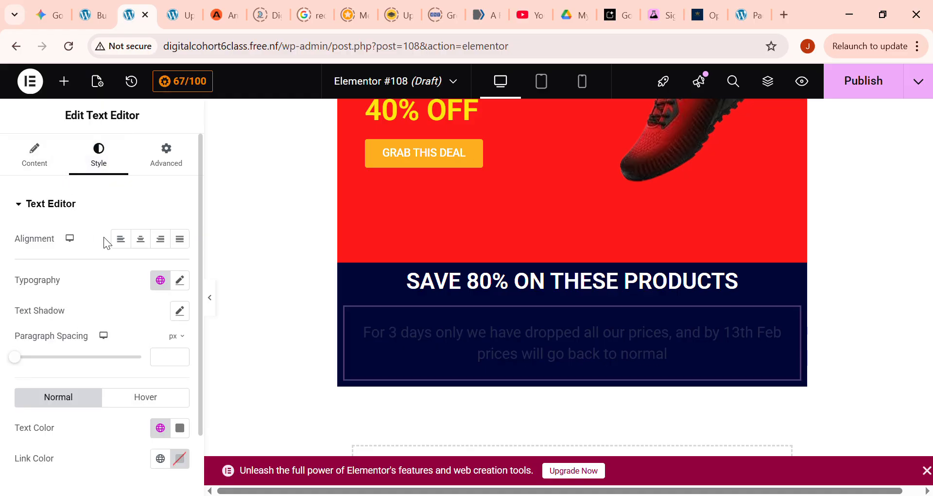
{"action": "left_click", "coordinate": [35, 160]}
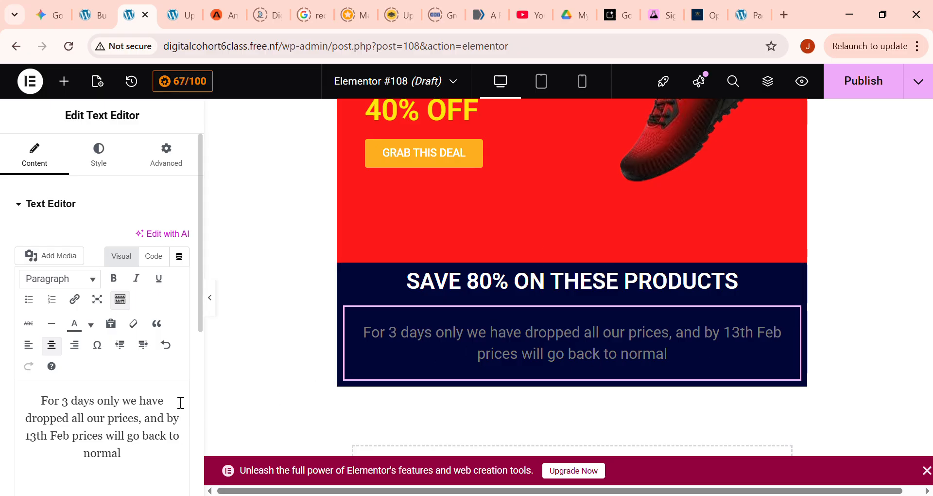
{"action": "left_click", "coordinate": [108, 154]}
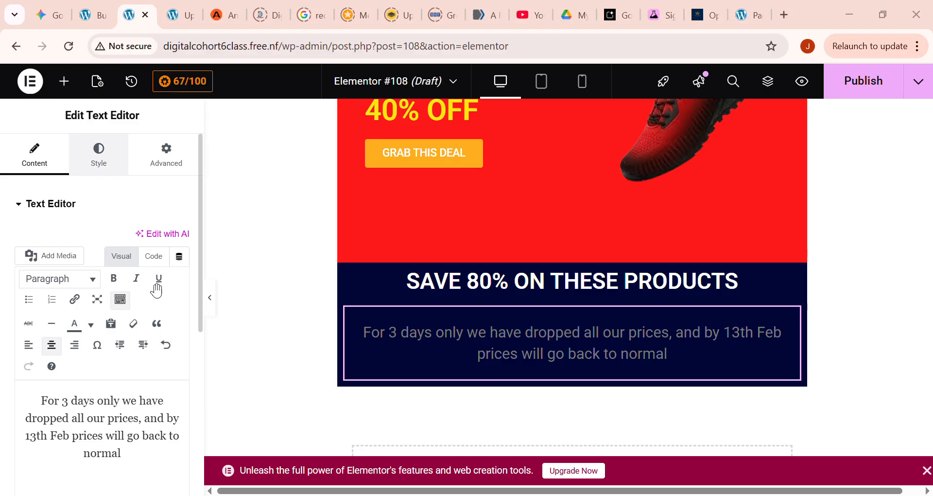
{"action": "scroll", "coordinate": [160, 393], "scroll_direction": "down", "scroll_amount": 2}
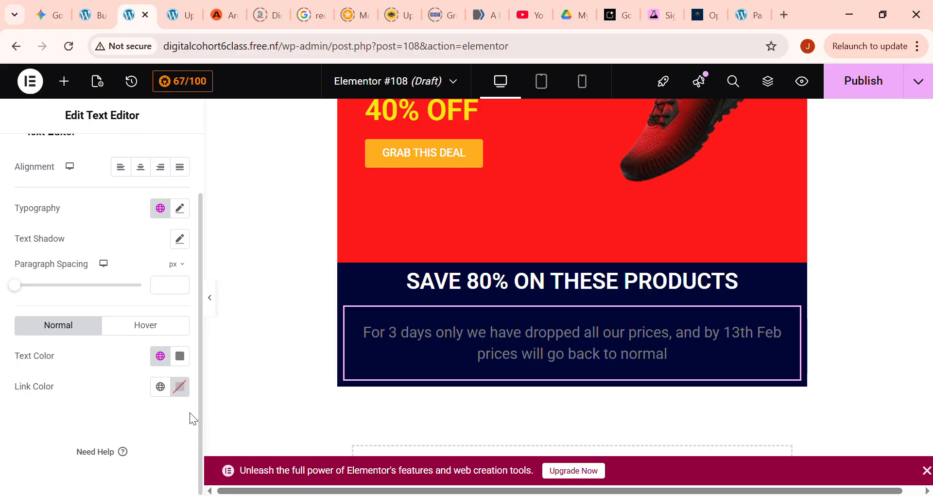
{"action": "left_click", "coordinate": [187, 402]}
{"action": "left_click", "coordinate": [111, 405]}
{"action": "left_click", "coordinate": [190, 364]}
{"action": "left_click_drag", "start_coordinate": [96, 225], "coordinate": [45, 43]}
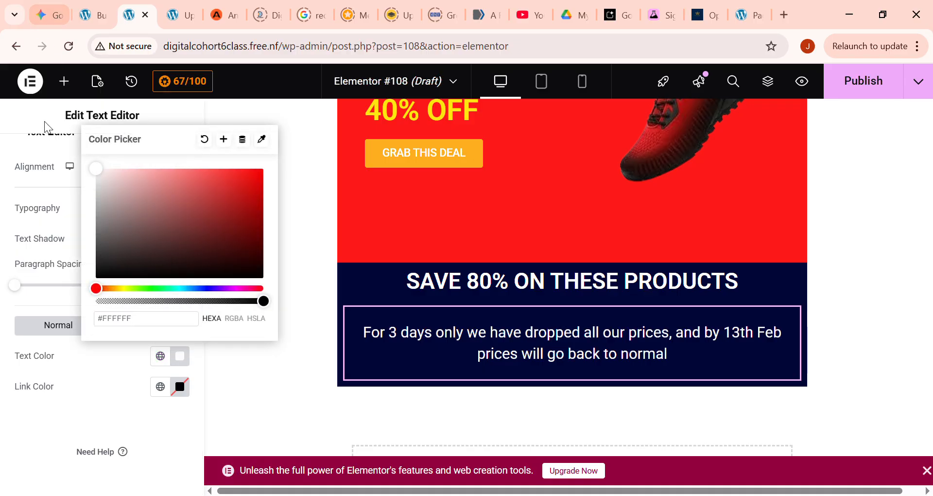
{"action": "left_click", "coordinate": [170, 429]}
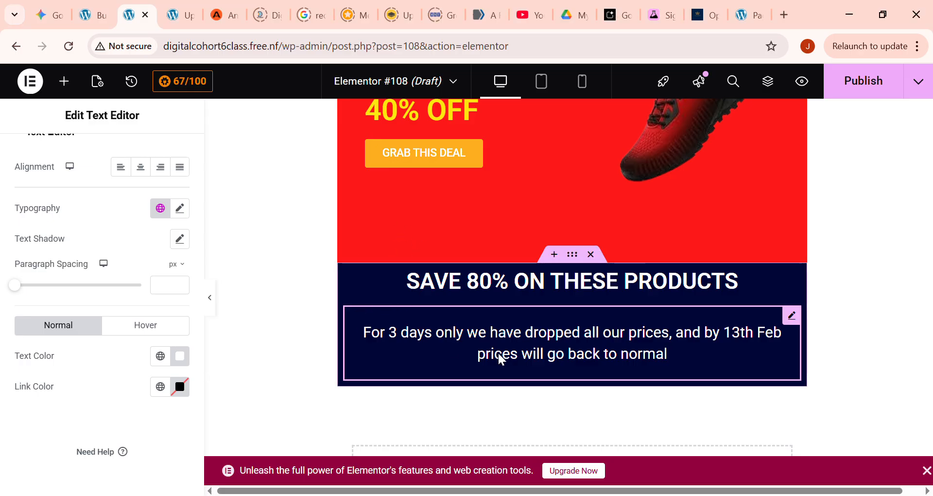
- Add an Image Box widget directly below the limited-time offer paragraph in the dark blue section
{"action": "scroll", "coordinate": [500, 358], "scroll_direction": "down", "scroll_amount": 1}
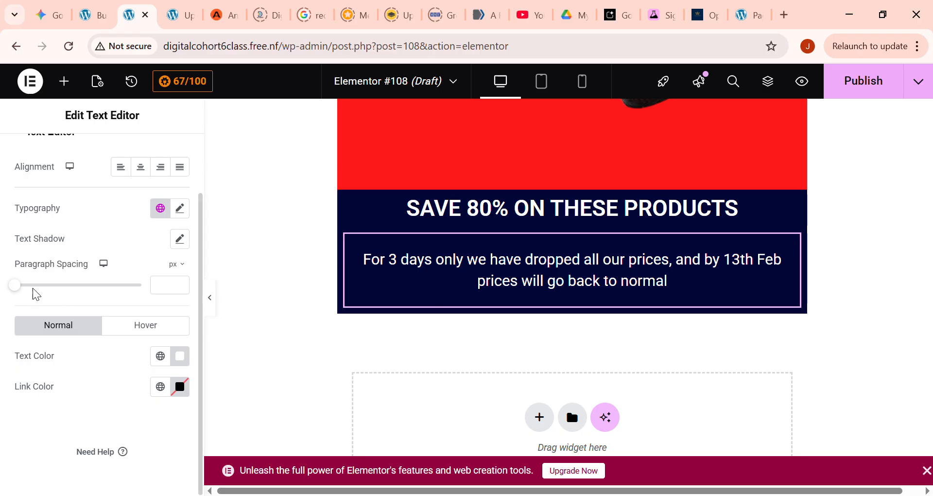
{"action": "scroll", "coordinate": [33, 290], "scroll_direction": "up", "scroll_amount": 2}
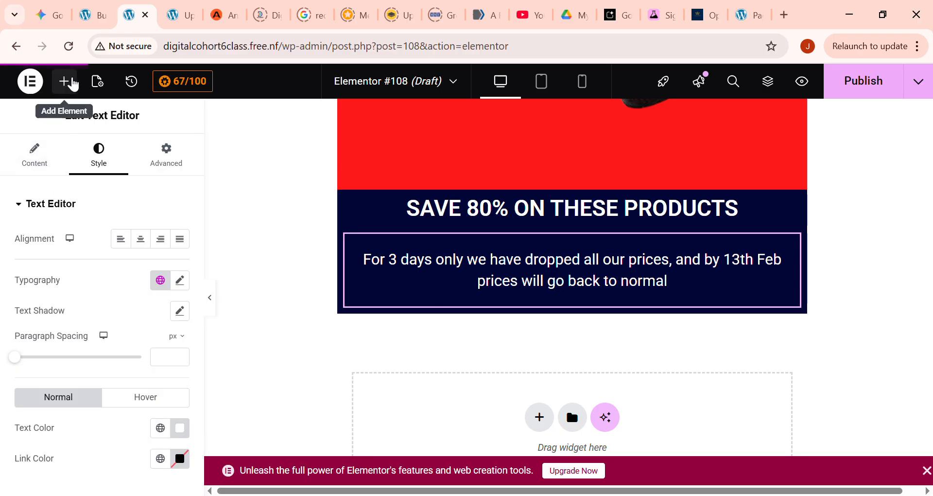
{"action": "left_click", "coordinate": [65, 81]}
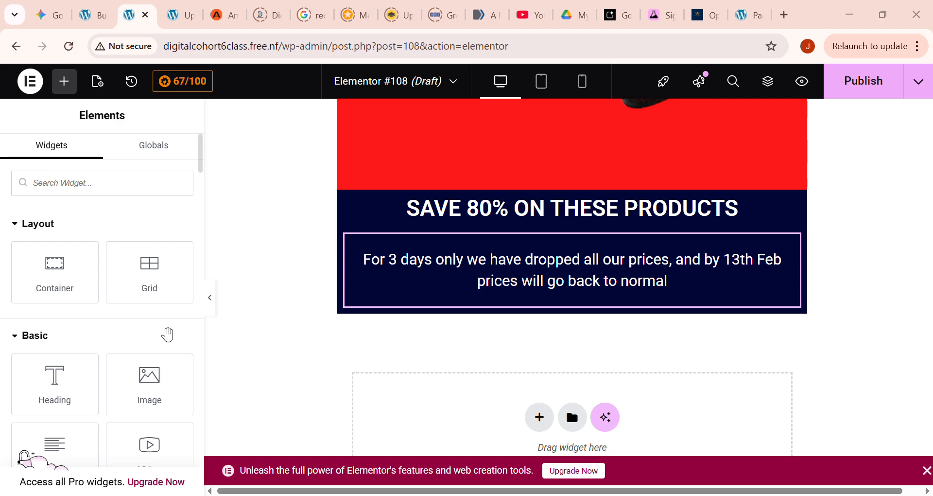
{"action": "scroll", "coordinate": [136, 330], "scroll_direction": "down", "scroll_amount": 1}
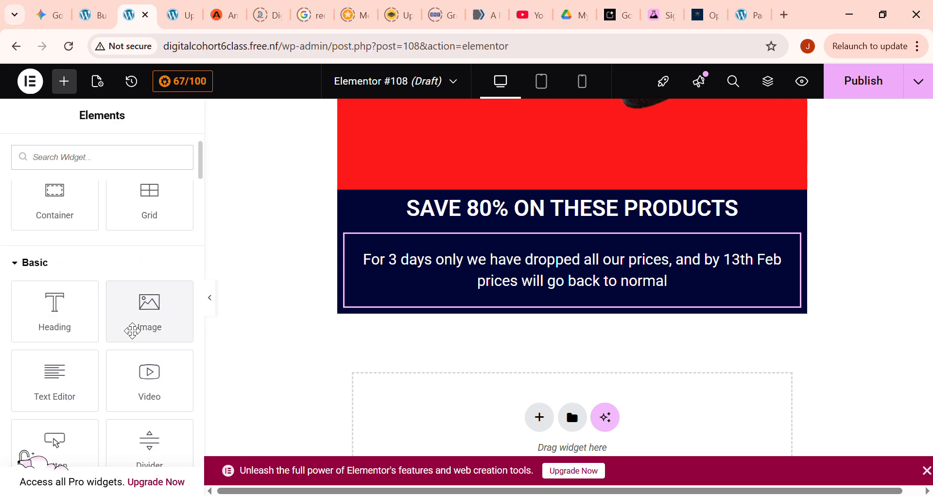
{"action": "scroll", "coordinate": [86, 345], "scroll_direction": "down", "scroll_amount": 1}
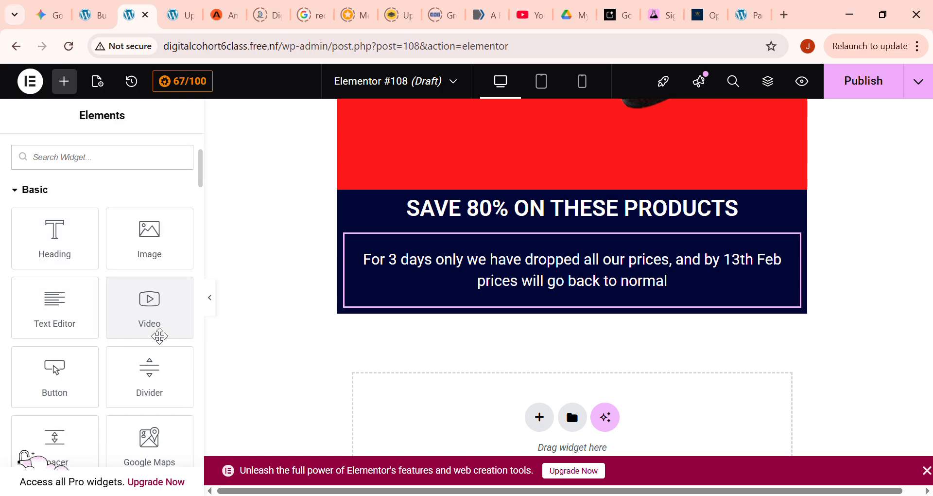
{"action": "scroll", "coordinate": [160, 335], "scroll_direction": "down", "scroll_amount": 1}
{"action": "scroll", "coordinate": [162, 336], "scroll_direction": "down", "scroll_amount": 3}
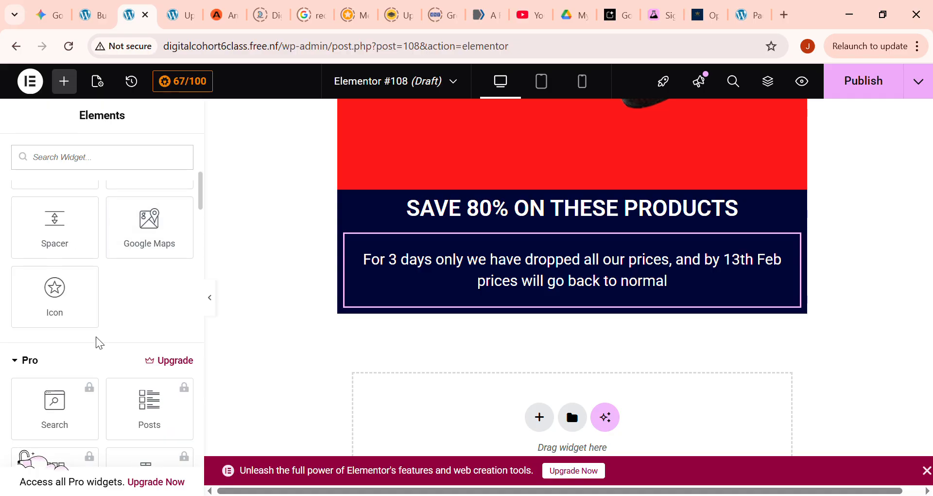
{"action": "scroll", "coordinate": [85, 354], "scroll_direction": "down", "scroll_amount": 1}
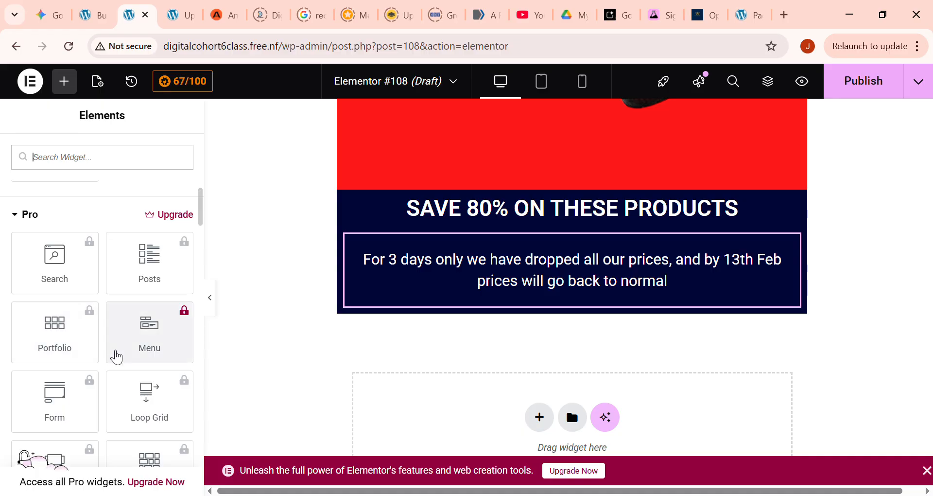
{"action": "scroll", "coordinate": [117, 357], "scroll_direction": "down", "scroll_amount": 1}
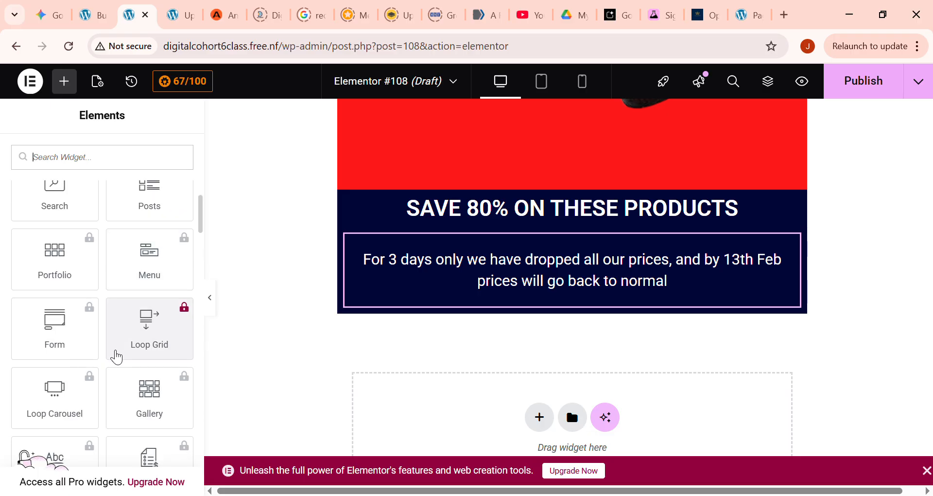
{"action": "scroll", "coordinate": [117, 357], "scroll_direction": "down", "scroll_amount": 3}
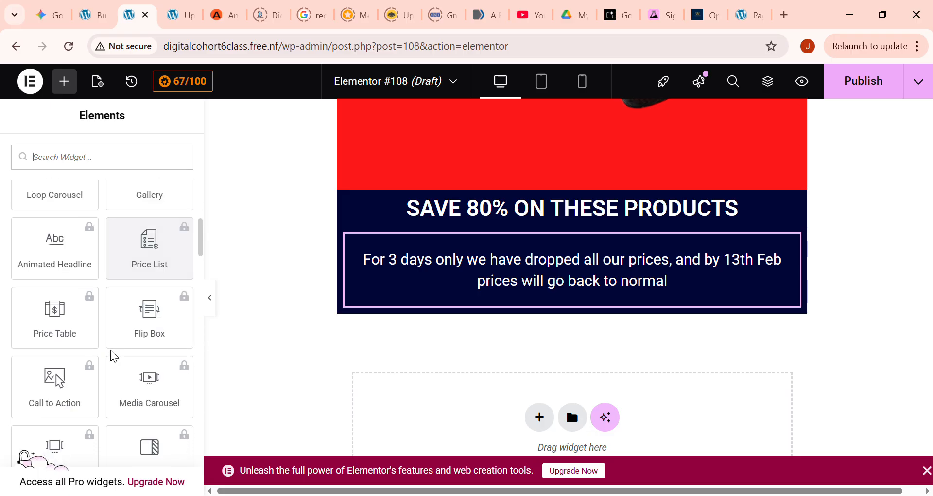
{"action": "scroll", "coordinate": [114, 356], "scroll_direction": "down", "scroll_amount": 2}
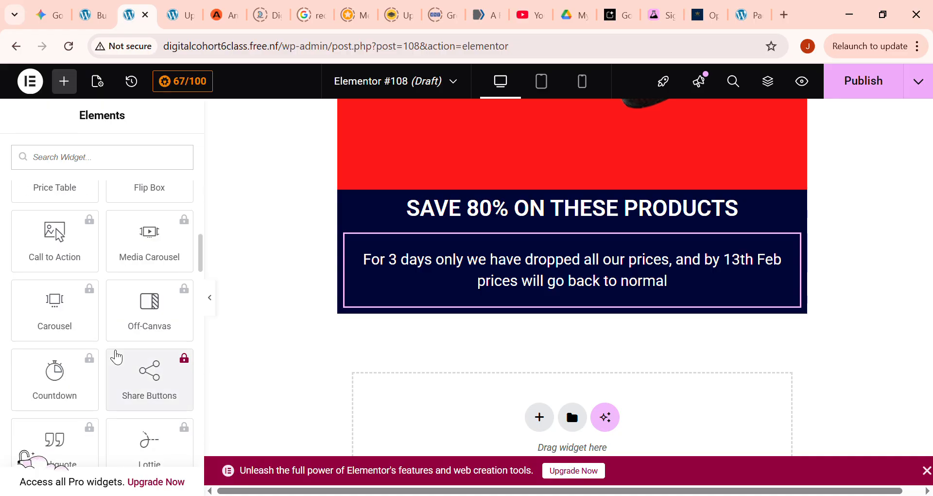
{"action": "scroll", "coordinate": [117, 350], "scroll_direction": "down", "scroll_amount": 1}
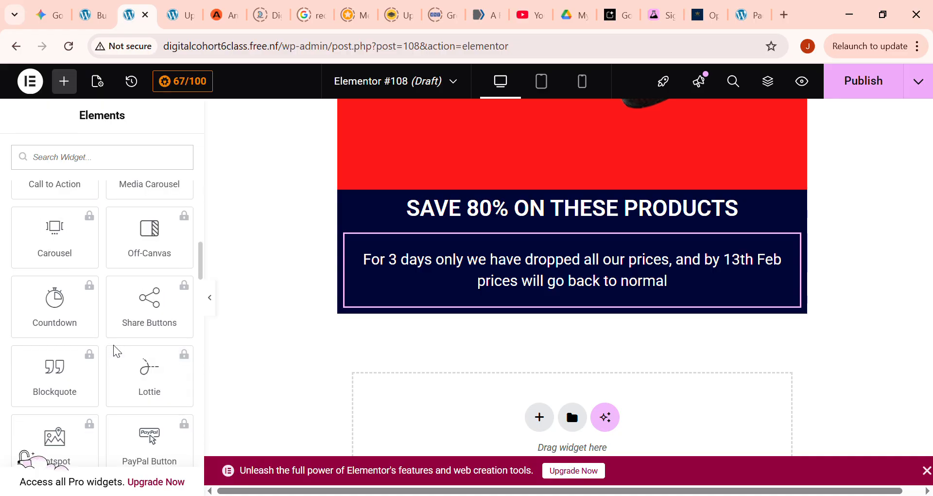
{"action": "scroll", "coordinate": [119, 360], "scroll_direction": "down", "scroll_amount": 2}
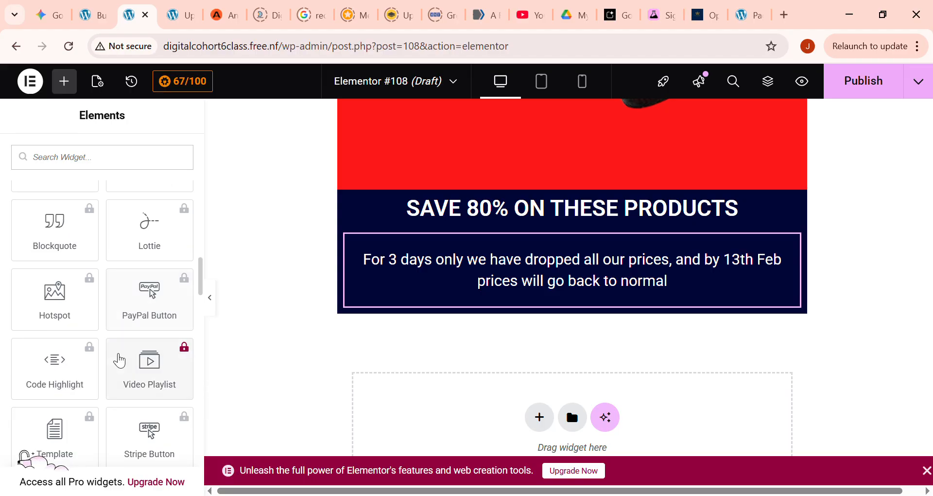
{"action": "scroll", "coordinate": [119, 360], "scroll_direction": "down", "scroll_amount": 3}
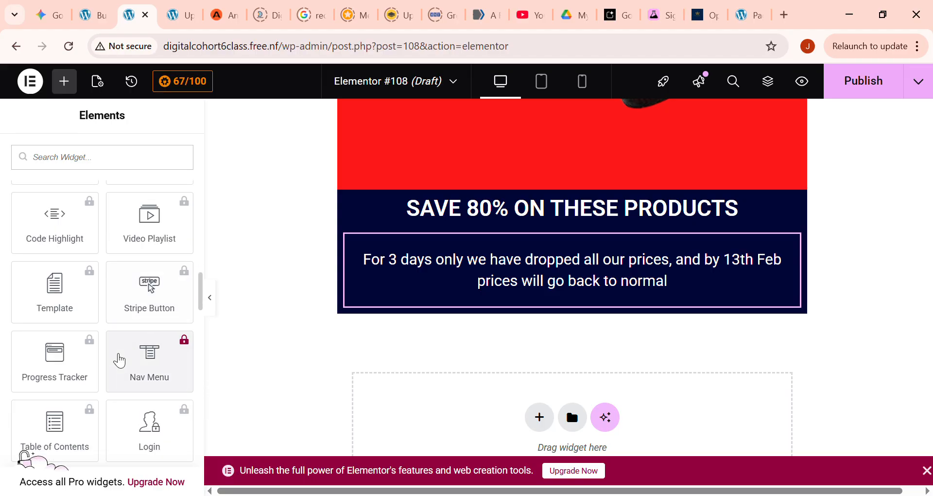
{"action": "scroll", "coordinate": [120, 330], "scroll_direction": "up", "scroll_amount": 10}
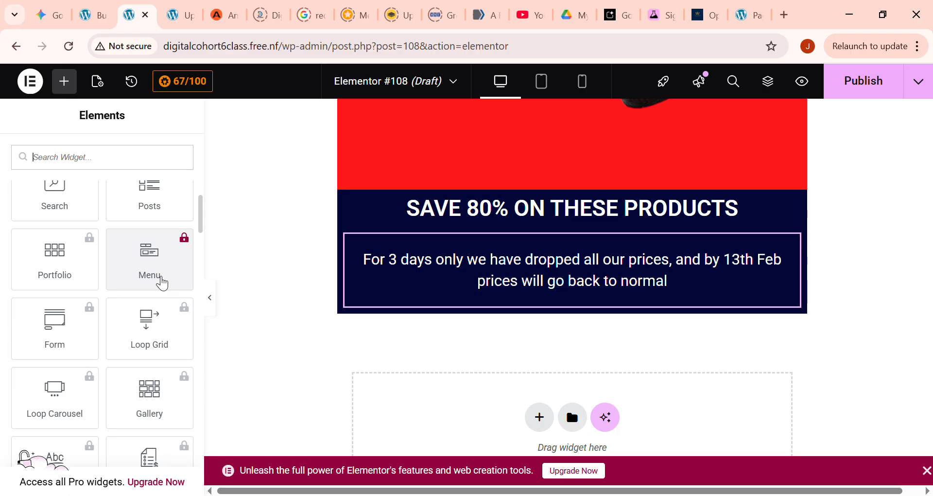
{"action": "scroll", "coordinate": [121, 377], "scroll_direction": "down", "scroll_amount": 3}
{"action": "scroll", "coordinate": [122, 377], "scroll_direction": "down", "scroll_amount": 13}
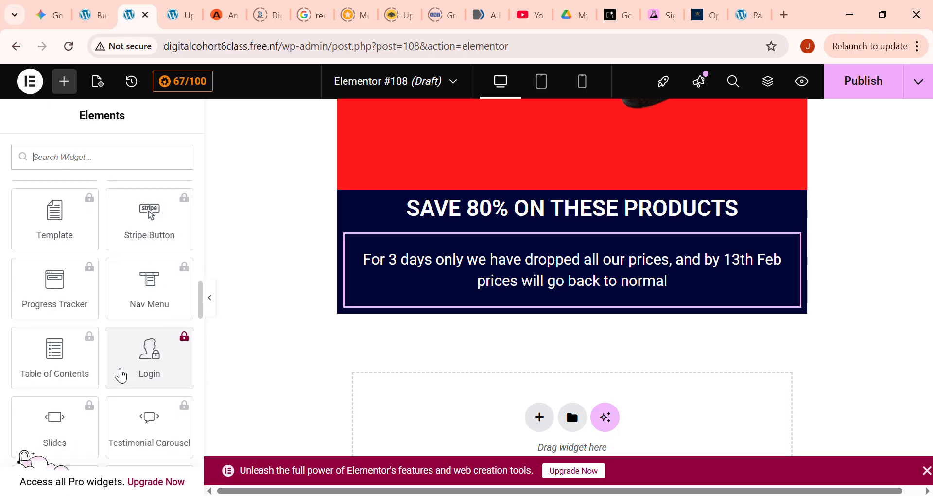
{"action": "scroll", "coordinate": [121, 376], "scroll_direction": "down", "scroll_amount": 4}
{"action": "scroll", "coordinate": [121, 376], "scroll_direction": "down", "scroll_amount": 3}
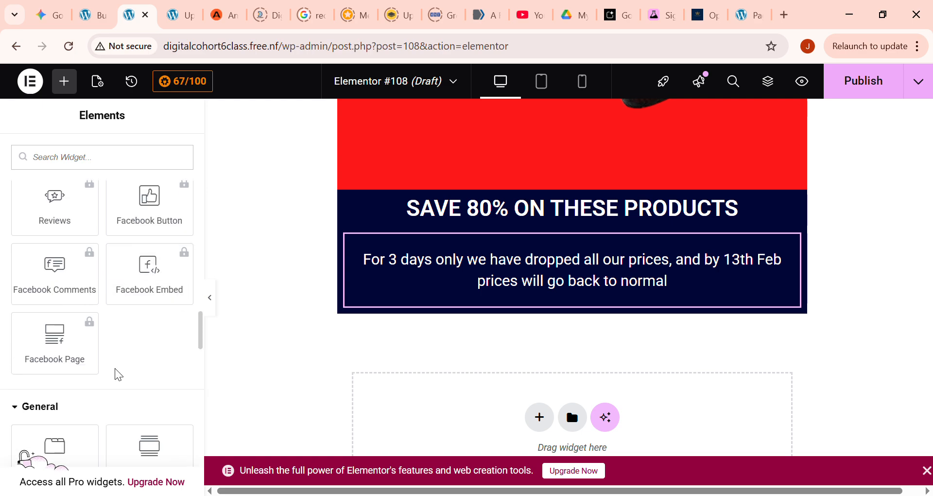
{"action": "scroll", "coordinate": [123, 377], "scroll_direction": "down", "scroll_amount": 3}
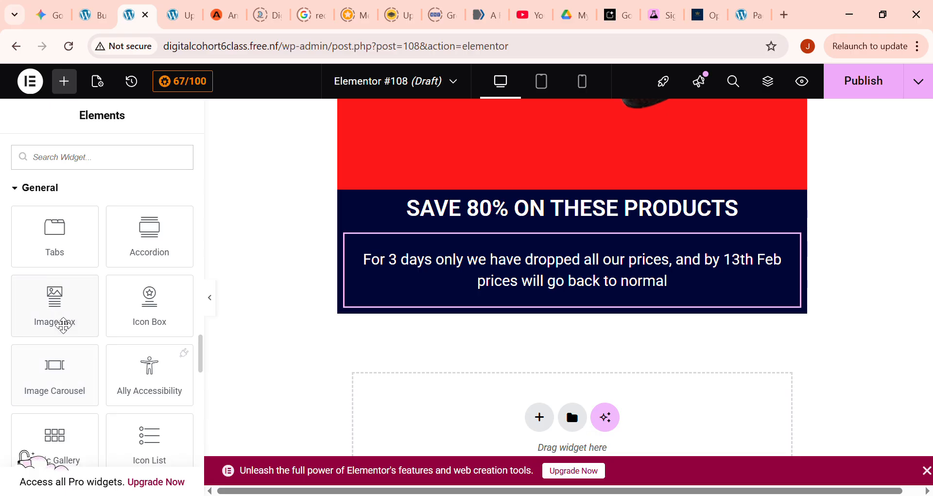
{"action": "left_click_drag", "start_coordinate": [62, 322], "coordinate": [439, 309]}
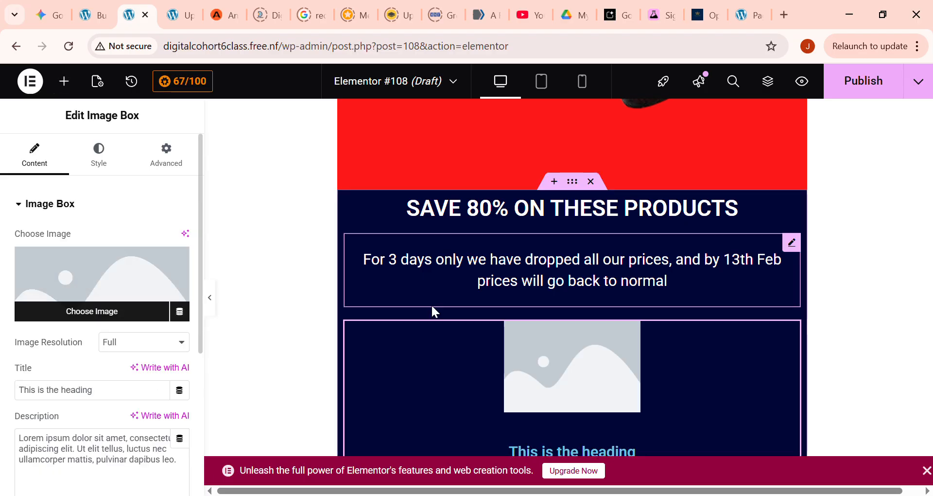
- Set the image box's image position to Left so the image sits beside its heading and description
{"action": "scroll", "coordinate": [566, 341], "scroll_direction": "down", "scroll_amount": 2}
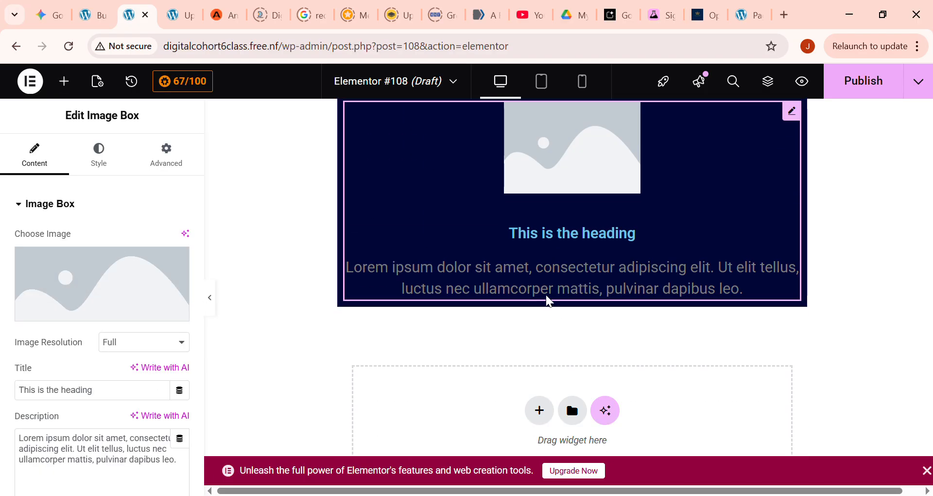
{"action": "scroll", "coordinate": [545, 295], "scroll_direction": "up", "scroll_amount": 1}
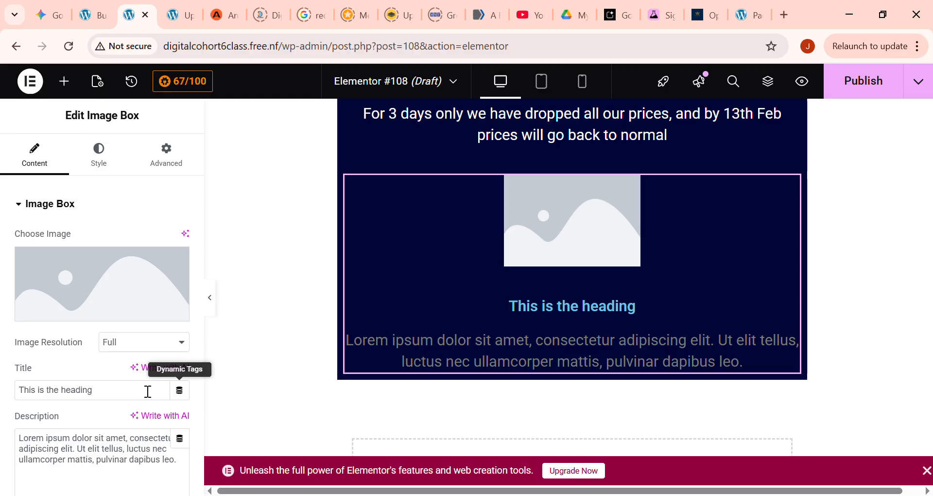
{"action": "scroll", "coordinate": [98, 267], "scroll_direction": "down", "scroll_amount": 5}
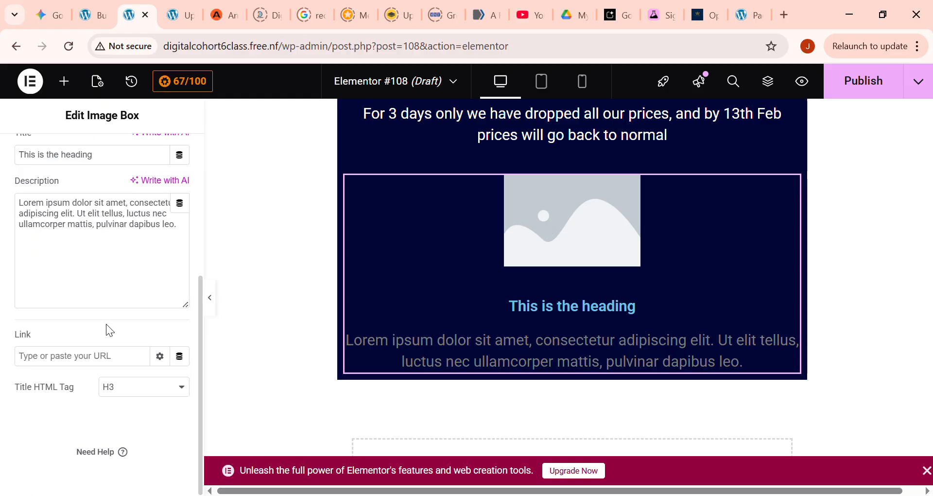
{"action": "scroll", "coordinate": [106, 324], "scroll_direction": "up", "scroll_amount": 5}
{"action": "left_click", "coordinate": [118, 162]}
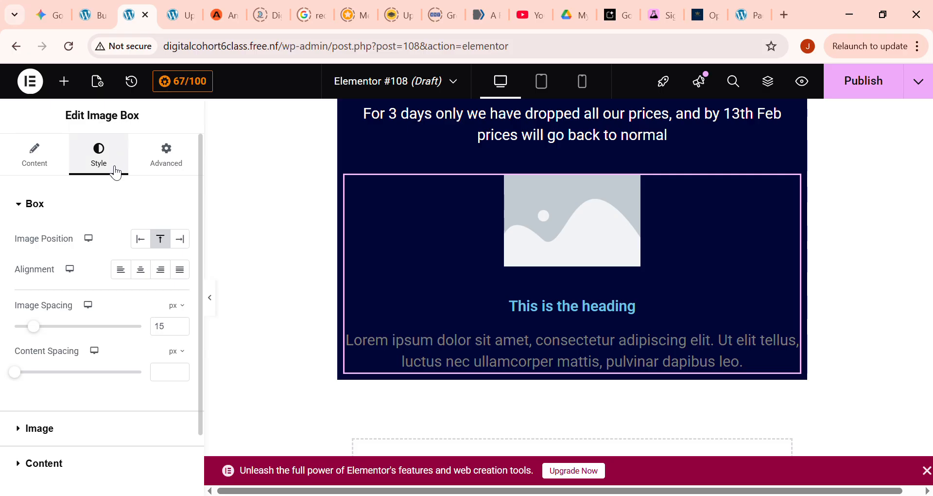
{"action": "left_click", "coordinate": [141, 239]}
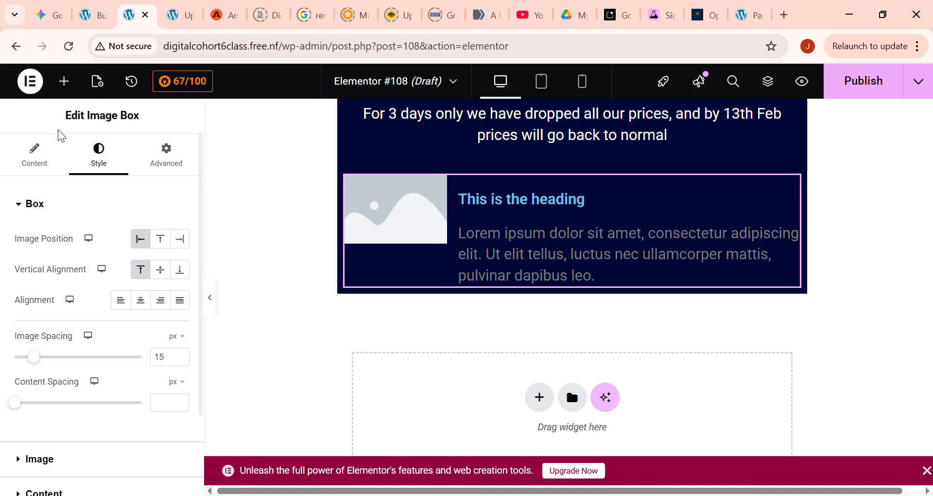
- Add a Button widget below the image box and try to move it into the box's text area
{"action": "left_click", "coordinate": [65, 82]}
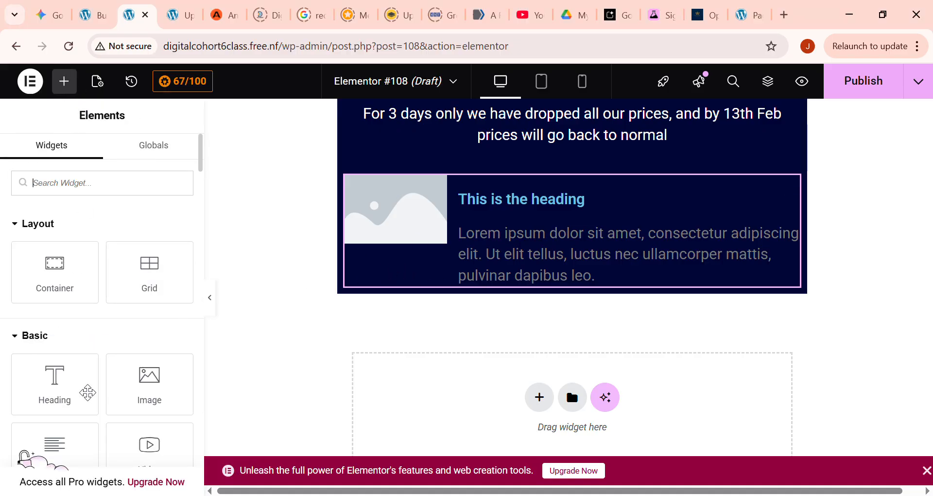
{"action": "scroll", "coordinate": [73, 364], "scroll_direction": "down", "scroll_amount": 3}
{"action": "scroll", "coordinate": [80, 350], "scroll_direction": "down", "scroll_amount": 2}
{"action": "left_click_drag", "start_coordinate": [65, 313], "coordinate": [451, 281]}
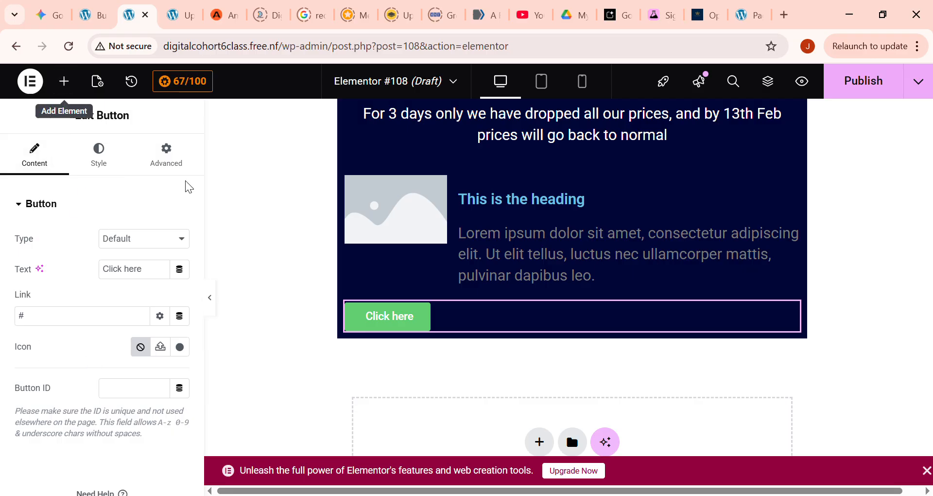
{"action": "left_click_drag", "start_coordinate": [449, 317], "coordinate": [607, 244]}
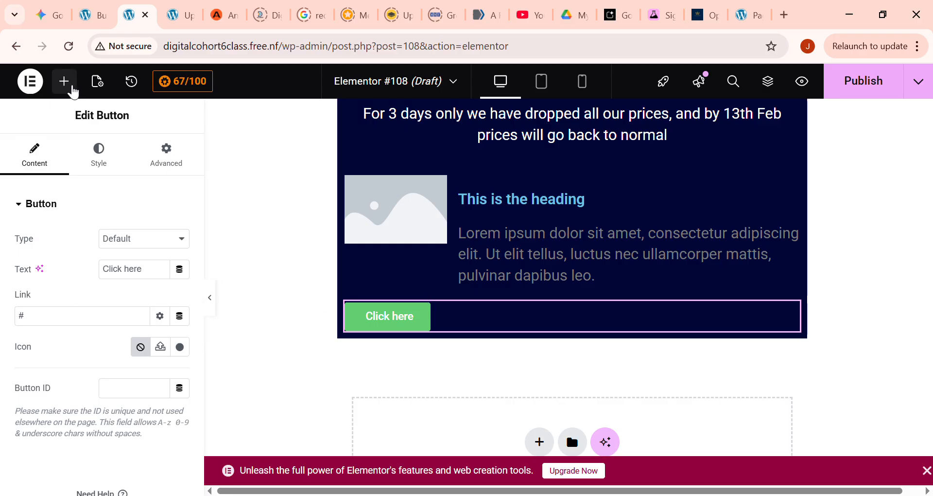
- Look through the available widgets, from the basic ones to the General and Link In Bio groups, for further section elements
{"action": "left_click", "coordinate": [64, 81]}
{"action": "scroll", "coordinate": [108, 328], "scroll_direction": "down", "scroll_amount": 2}
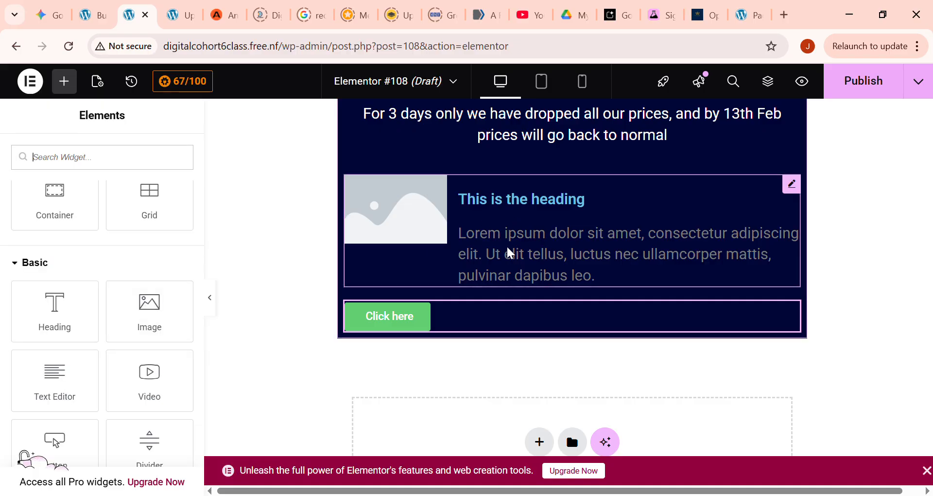
{"action": "scroll", "coordinate": [88, 347], "scroll_direction": "down", "scroll_amount": 10}
{"action": "scroll", "coordinate": [89, 342], "scroll_direction": "down", "scroll_amount": 10}
{"action": "scroll", "coordinate": [92, 341], "scroll_direction": "down", "scroll_amount": 5}
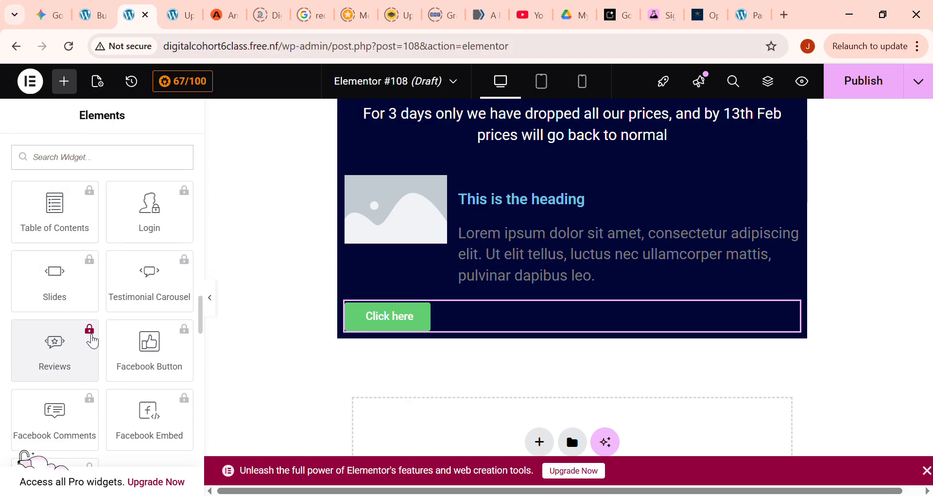
{"action": "scroll", "coordinate": [93, 339], "scroll_direction": "down", "scroll_amount": 5}
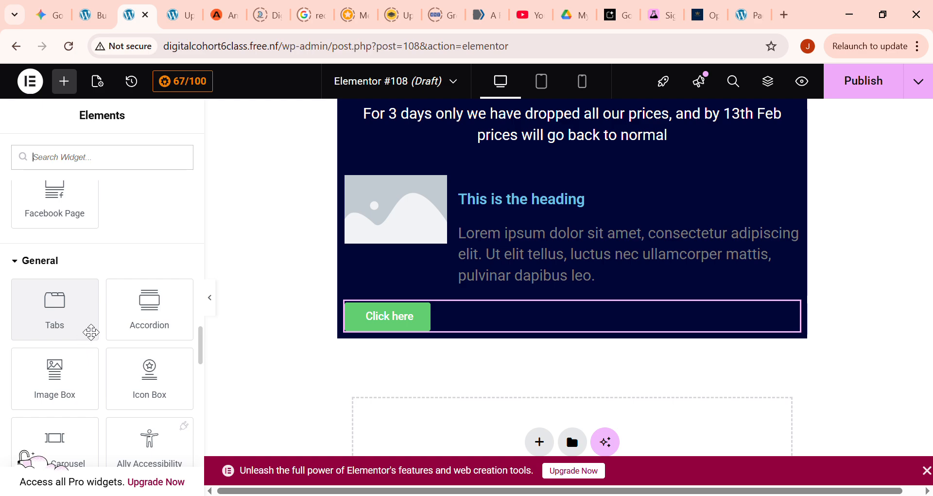
{"action": "scroll", "coordinate": [102, 311], "scroll_direction": "down", "scroll_amount": 3}
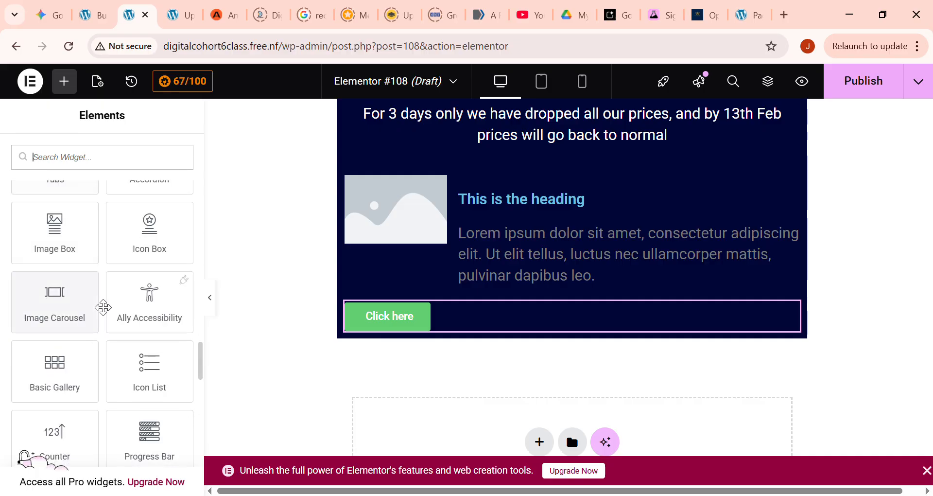
{"action": "scroll", "coordinate": [104, 335], "scroll_direction": "up", "scroll_amount": 2}
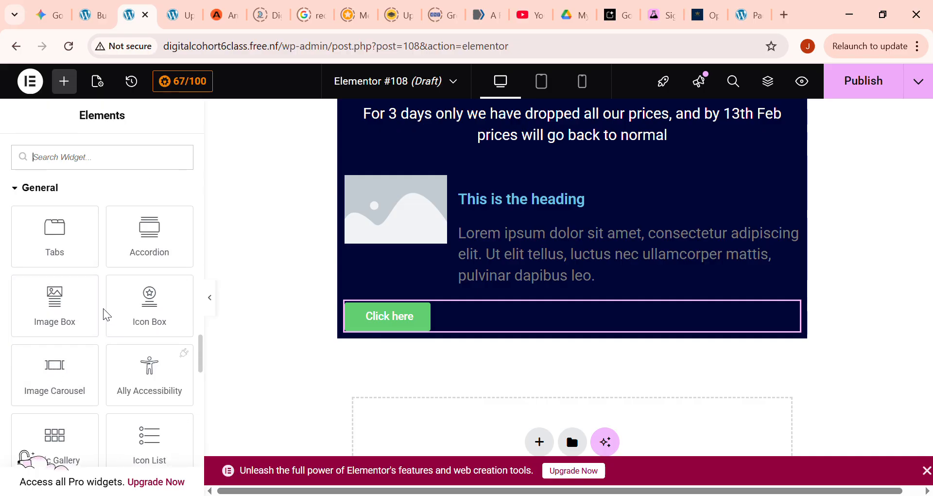
{"action": "scroll", "coordinate": [102, 315], "scroll_direction": "down", "scroll_amount": 2}
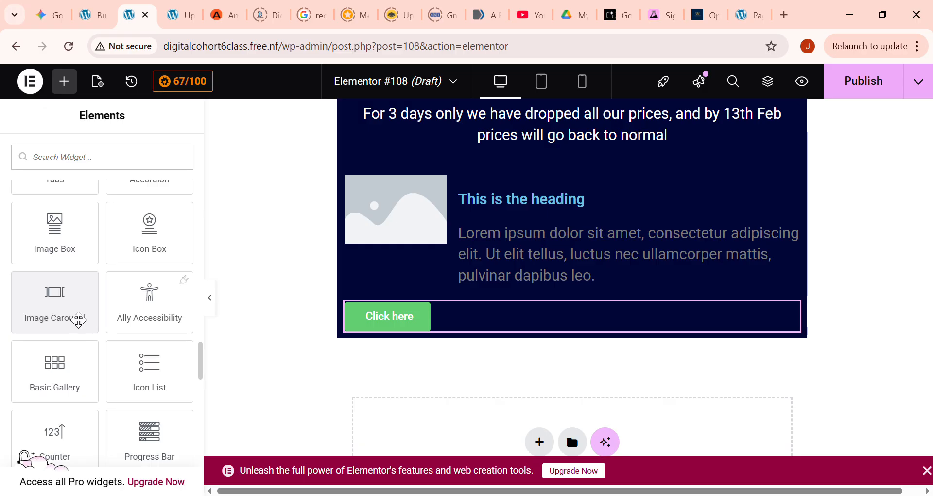
{"action": "scroll", "coordinate": [90, 329], "scroll_direction": "down", "scroll_amount": 2}
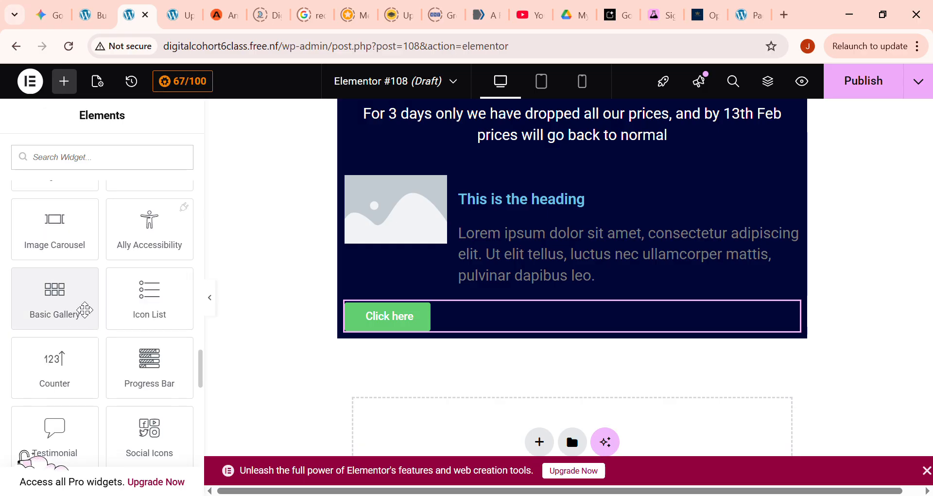
{"action": "scroll", "coordinate": [131, 315], "scroll_direction": "down", "scroll_amount": 2}
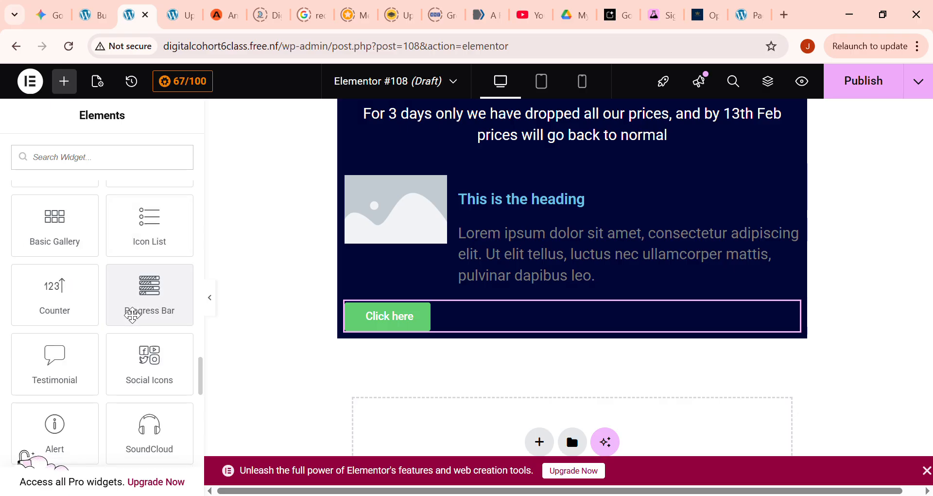
{"action": "scroll", "coordinate": [127, 366], "scroll_direction": "down", "scroll_amount": 2}
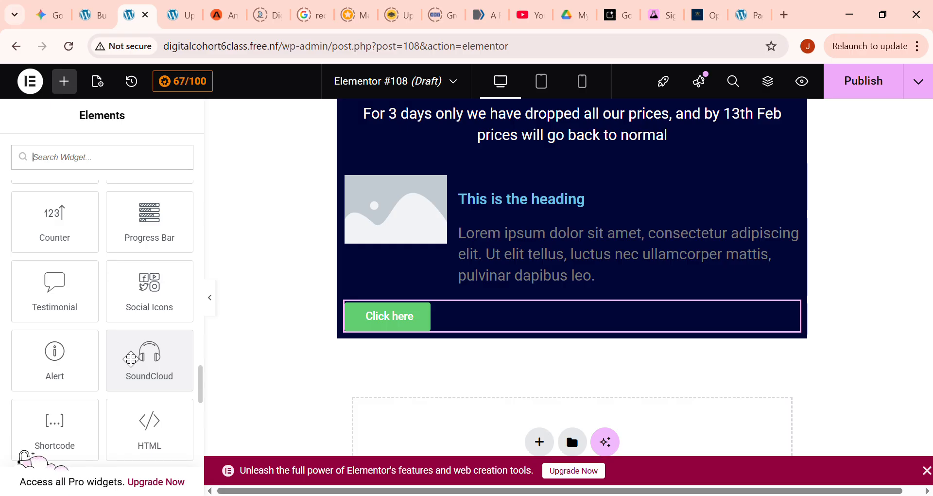
{"action": "scroll", "coordinate": [120, 373], "scroll_direction": "down", "scroll_amount": 2}
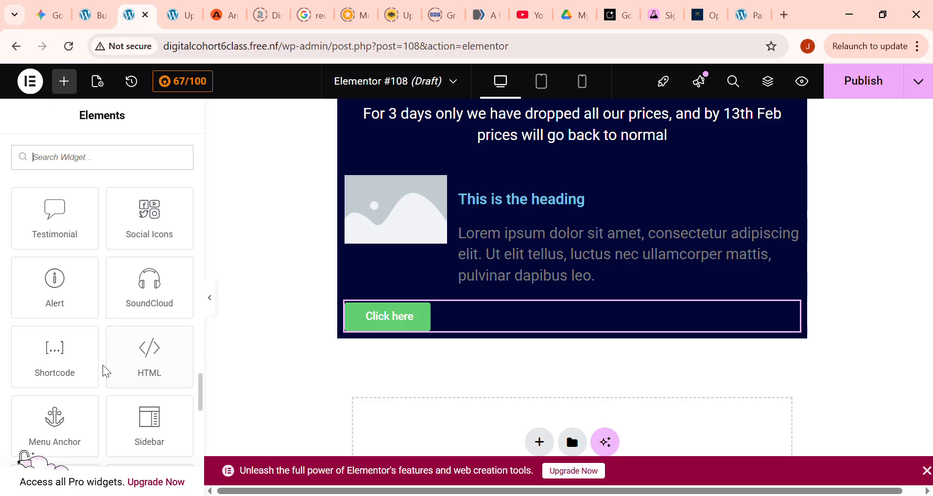
{"action": "scroll", "coordinate": [104, 370], "scroll_direction": "down", "scroll_amount": 2}
{"action": "scroll", "coordinate": [102, 370], "scroll_direction": "down", "scroll_amount": 3}
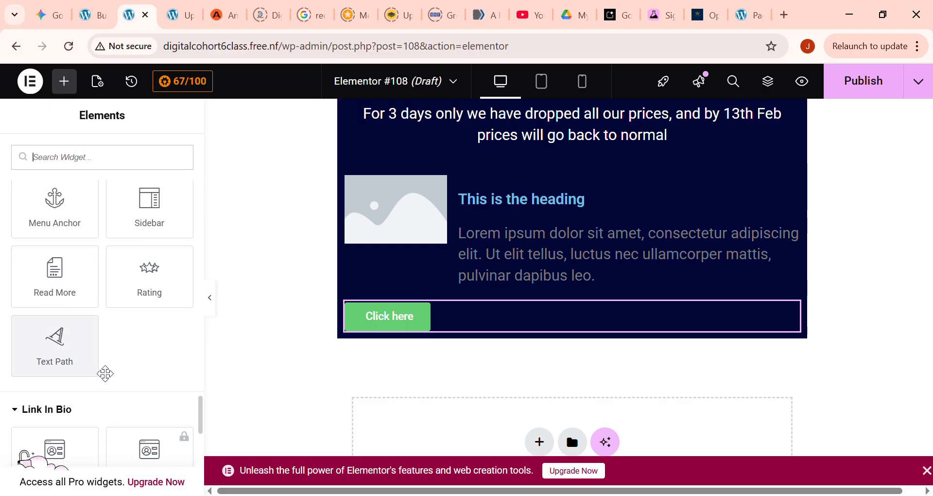
{"action": "scroll", "coordinate": [105, 370], "scroll_direction": "down", "scroll_amount": 2}
{"action": "scroll", "coordinate": [117, 345], "scroll_direction": "down", "scroll_amount": 2}
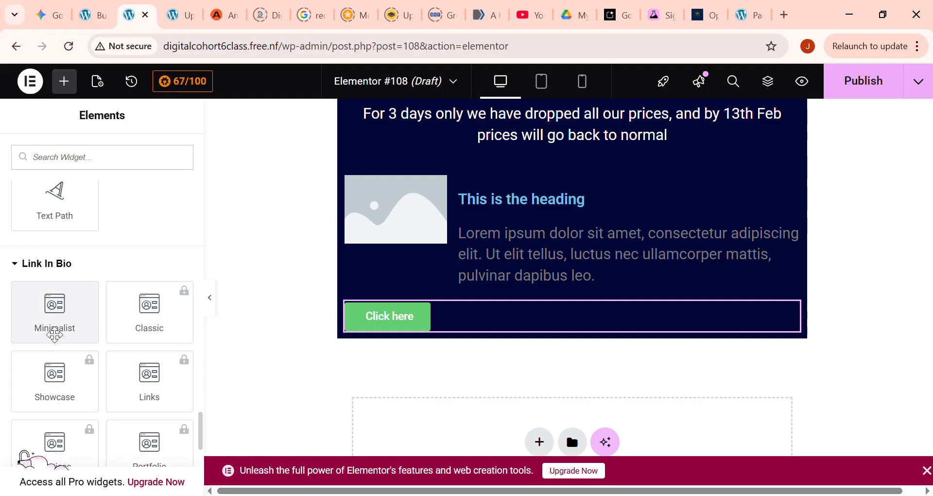
{"action": "scroll", "coordinate": [62, 331], "scroll_direction": "up", "scroll_amount": 2}
{"action": "scroll", "coordinate": [80, 318], "scroll_direction": "up", "scroll_amount": 2}
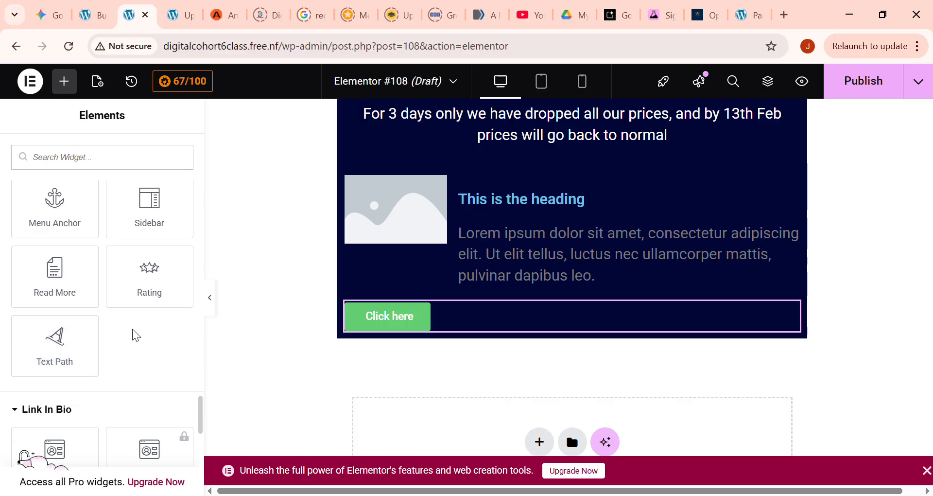
{"action": "scroll", "coordinate": [136, 335], "scroll_direction": "down", "scroll_amount": 4}
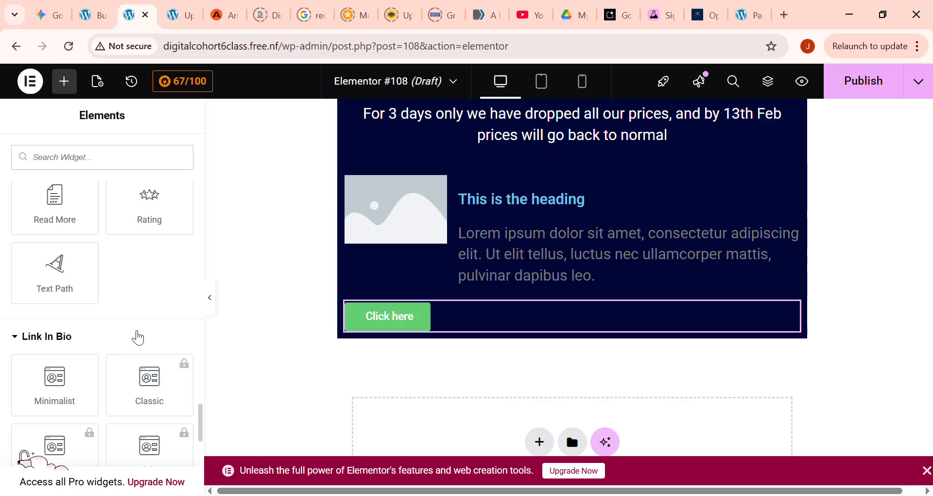
{"action": "scroll", "coordinate": [141, 329], "scroll_direction": "up", "scroll_amount": 4}
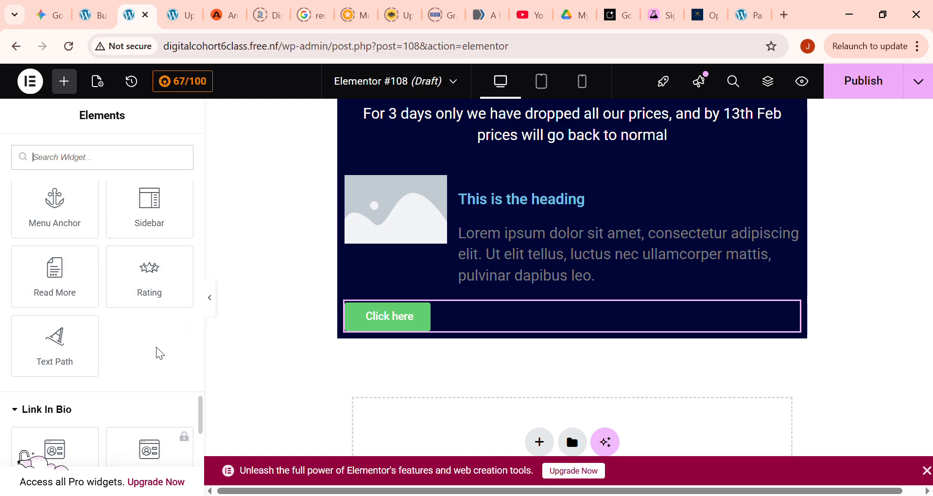
{"action": "scroll", "coordinate": [154, 355], "scroll_direction": "down", "scroll_amount": 2}
{"action": "scroll", "coordinate": [156, 355], "scroll_direction": "up", "scroll_amount": 4}
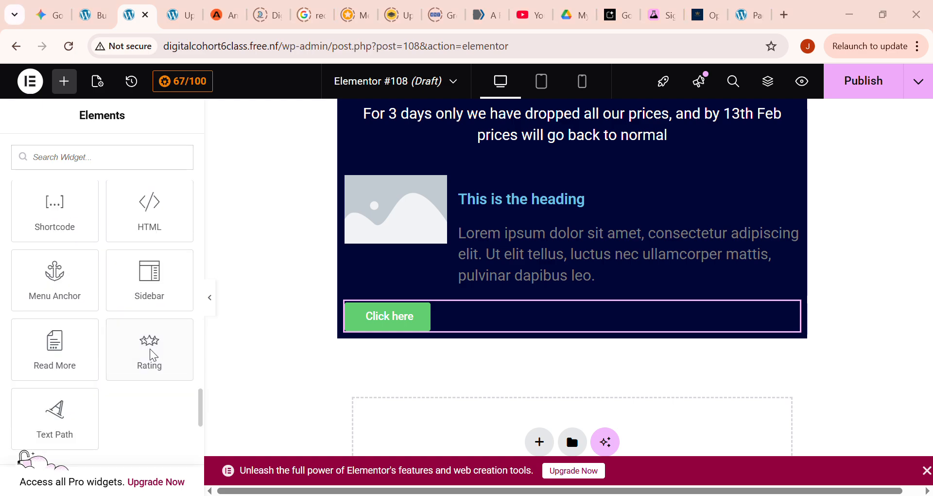
{"action": "scroll", "coordinate": [146, 338], "scroll_direction": "down", "scroll_amount": 2}
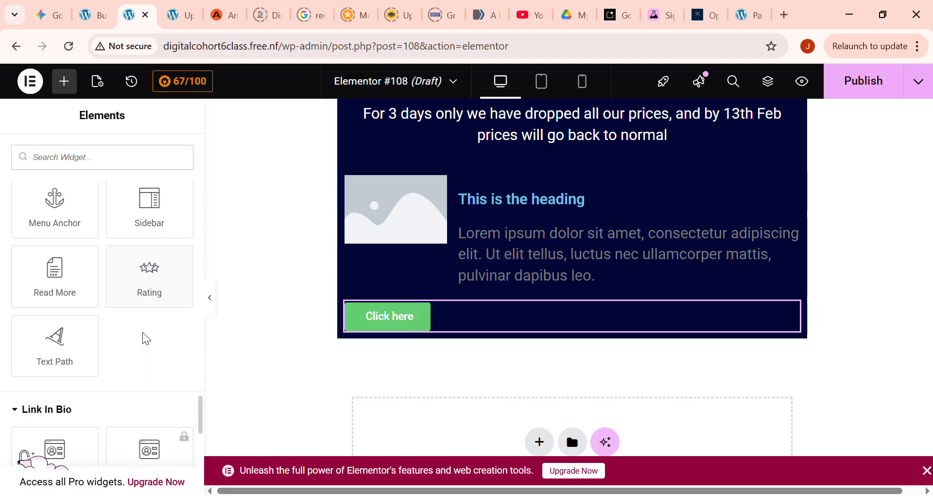
{"action": "scroll", "coordinate": [88, 371], "scroll_direction": "down", "scroll_amount": 2}
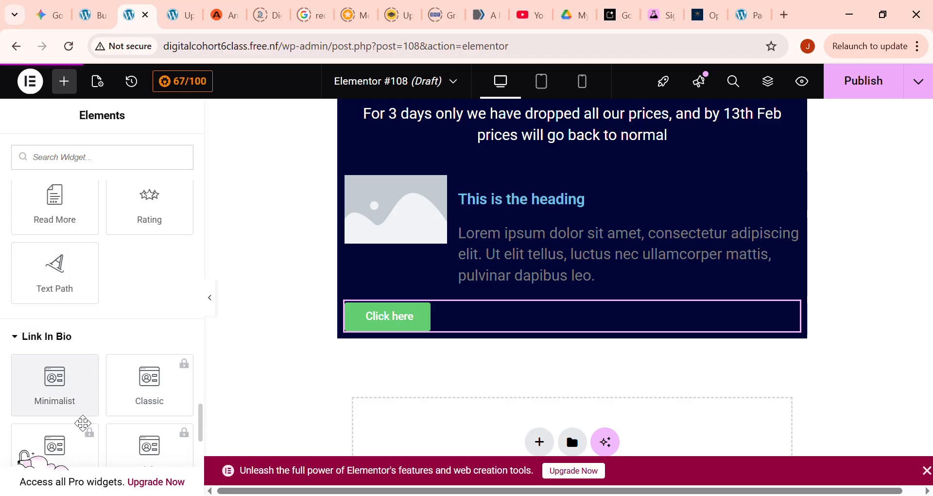
{"action": "scroll", "coordinate": [81, 421], "scroll_direction": "down", "scroll_amount": 8}
{"action": "scroll", "coordinate": [79, 418], "scroll_direction": "up", "scroll_amount": 4}
{"action": "scroll", "coordinate": [80, 415], "scroll_direction": "down", "scroll_amount": 3}
{"action": "scroll", "coordinate": [83, 398], "scroll_direction": "up", "scroll_amount": 12}
{"action": "scroll", "coordinate": [88, 381], "scroll_direction": "up", "scroll_amount": 10}
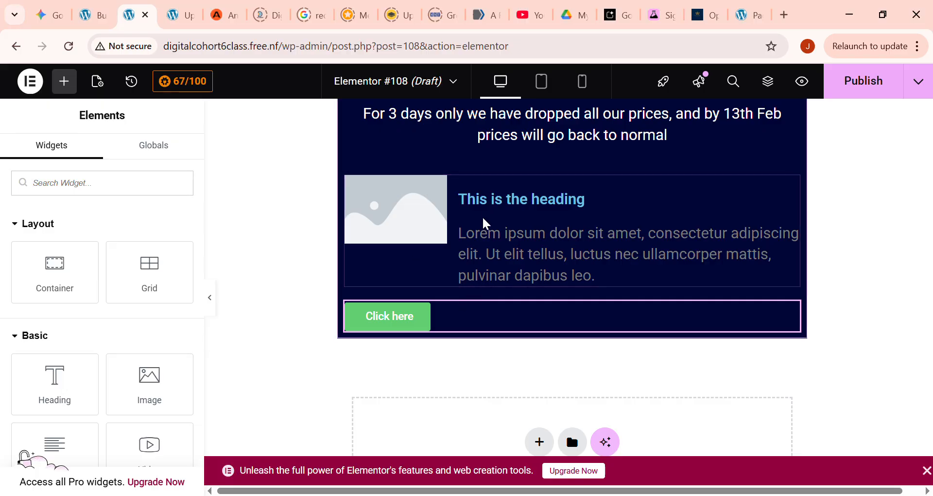
- Replace the image box's placeholder title with the price $87
{"action": "left_click", "coordinate": [508, 203]}
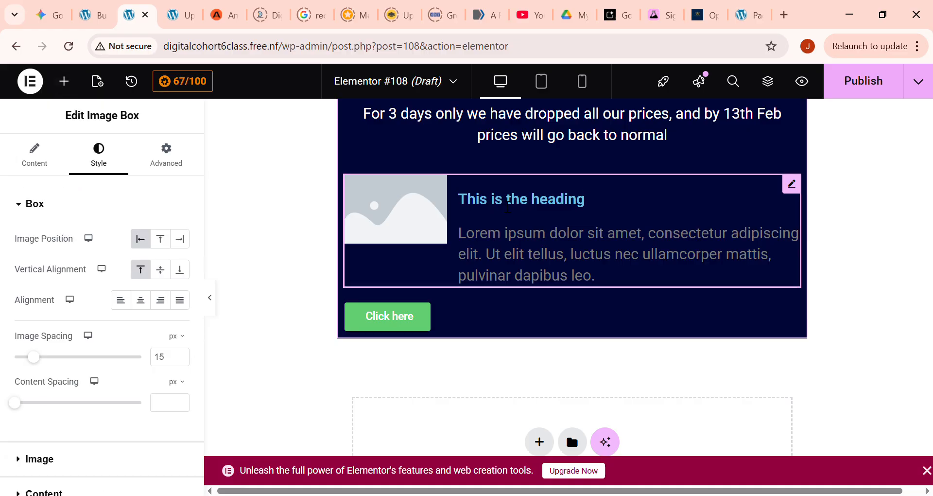
{"action": "left_click", "coordinate": [49, 164]}
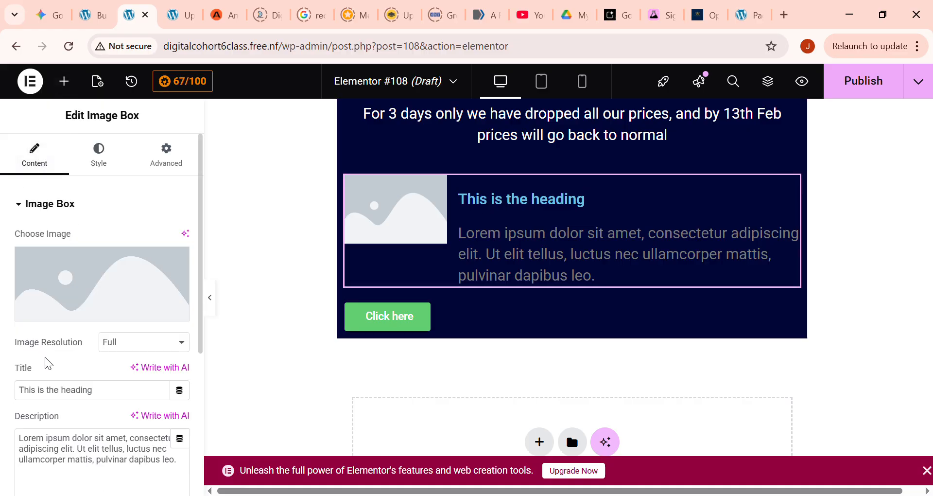
{"action": "triple_click", "coordinate": [79, 396]}
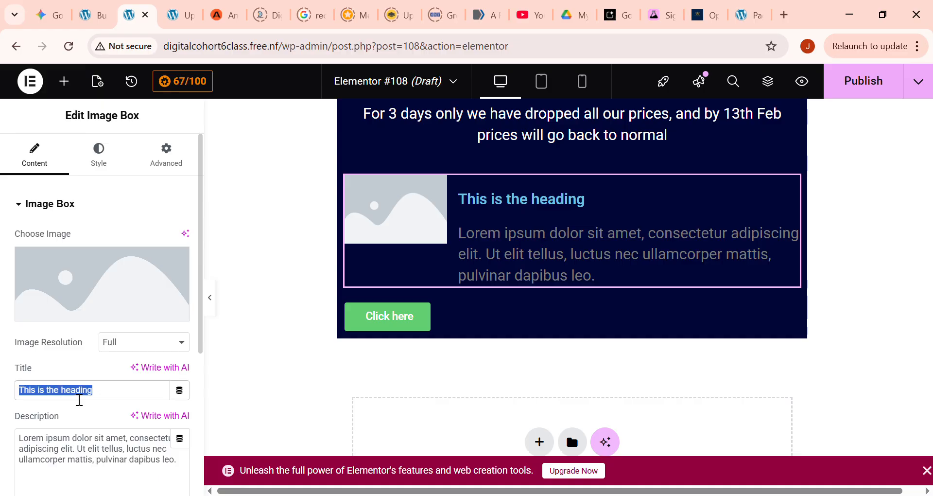
{"action": "type", "text": "4"}
{"action": "key", "text": "BackSpace"}
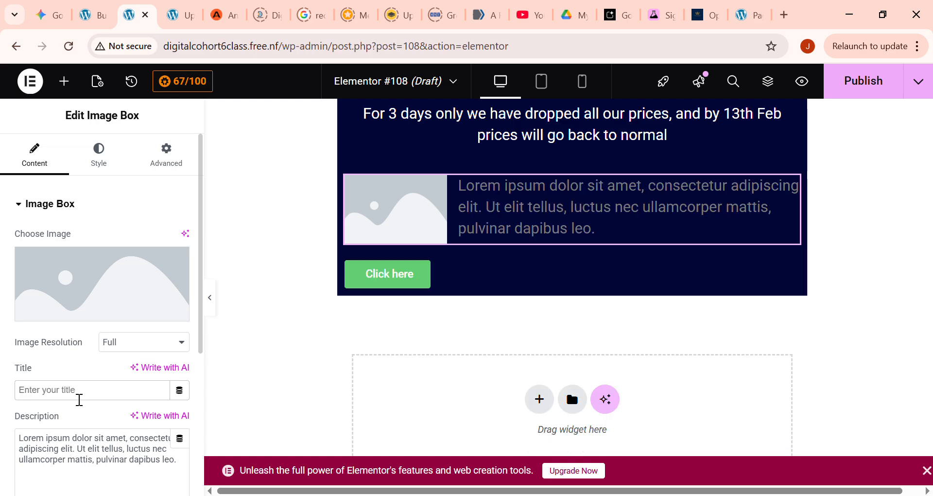
{"action": "type", "text": "$"}
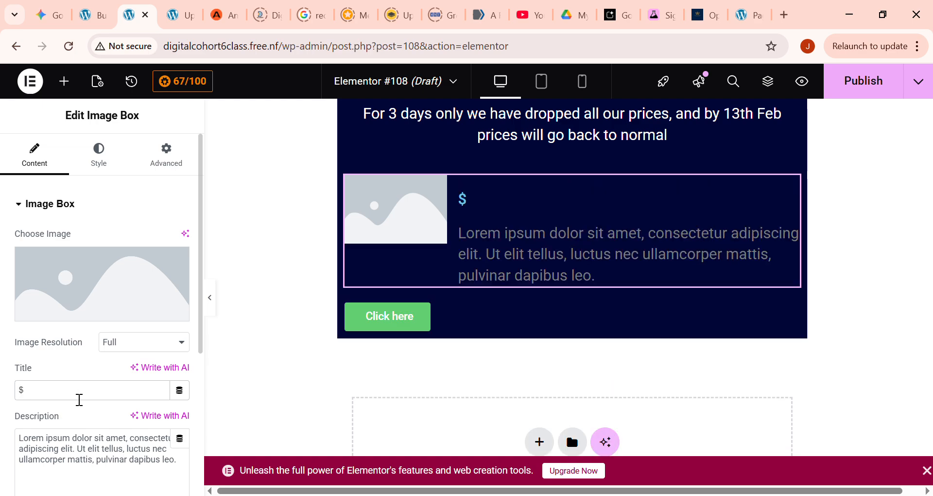
{"action": "type", "text": "87"}
- Search Google for "euros sign" in a new browser tab and copy the € symbol from the AI Overview text
{"action": "left_click", "coordinate": [785, 14]}
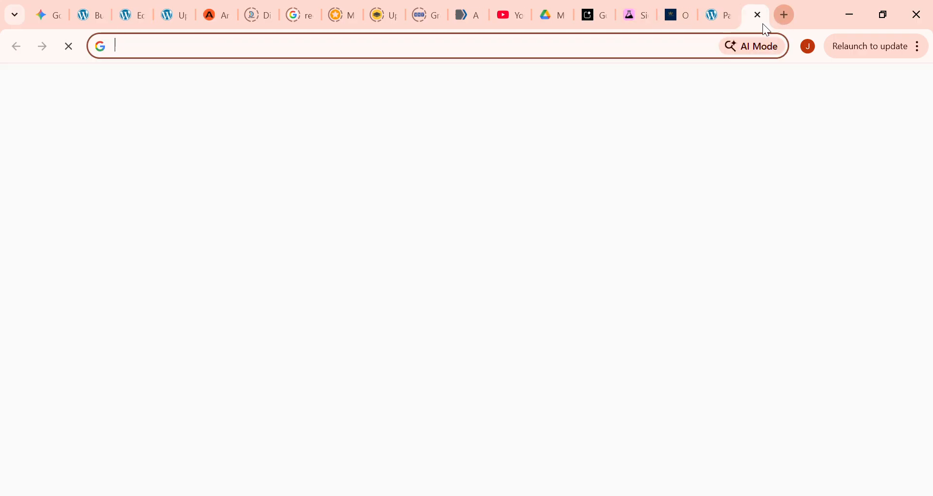
{"action": "left_click", "coordinate": [474, 47]}
{"action": "type", "text": "e"}
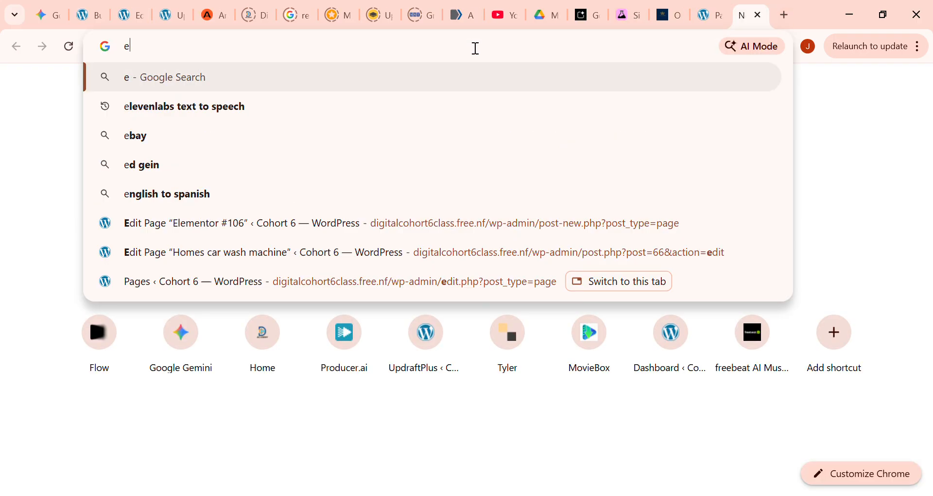
{"action": "type", "text": "iuros"}
{"action": "key", "text": "BackSpace"}
{"action": "key", "text": "BackSpace"}
{"action": "key", "text": "BackSpace"}
{"action": "key", "text": "BackSpace"}
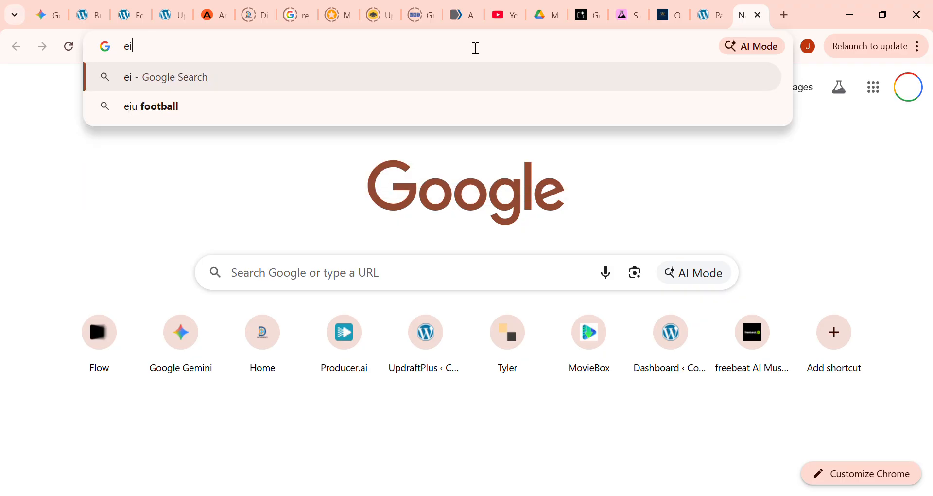
{"action": "key", "text": "BackSpace"}
{"action": "type", "text": "uro"}
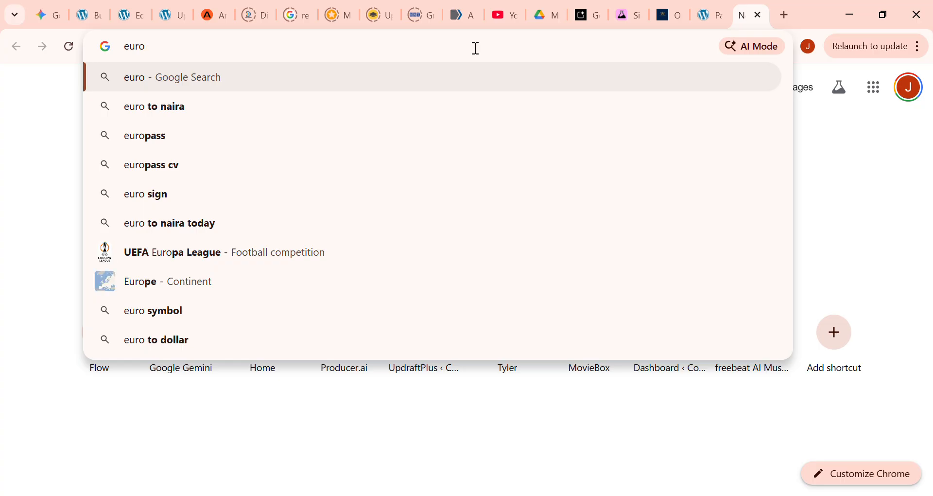
{"action": "type", "text": "s"}
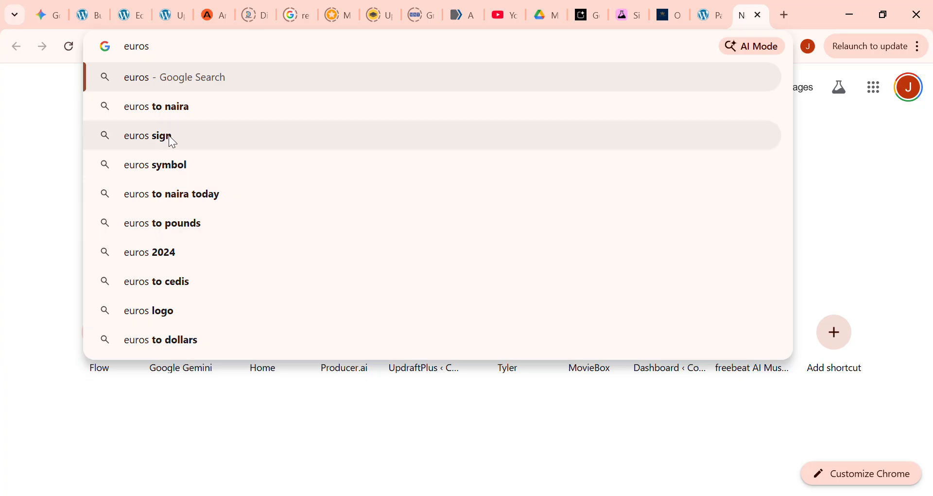
{"action": "left_click", "coordinate": [171, 144]}
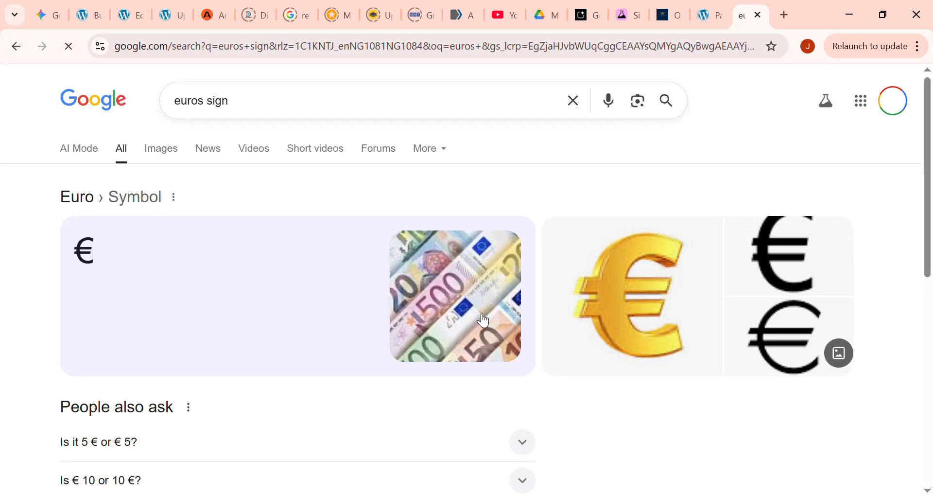
{"action": "scroll", "coordinate": [262, 360], "scroll_direction": "down", "scroll_amount": 7}
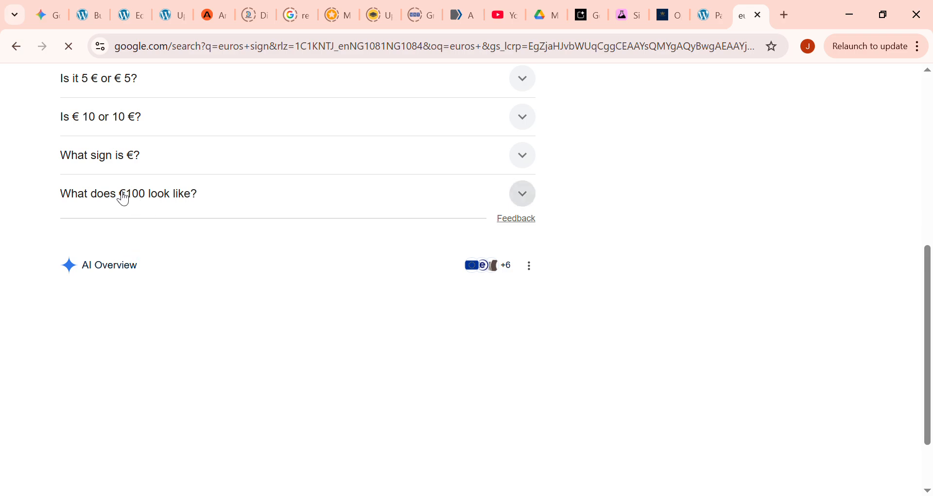
{"action": "scroll", "coordinate": [124, 198], "scroll_direction": "down", "scroll_amount": 2}
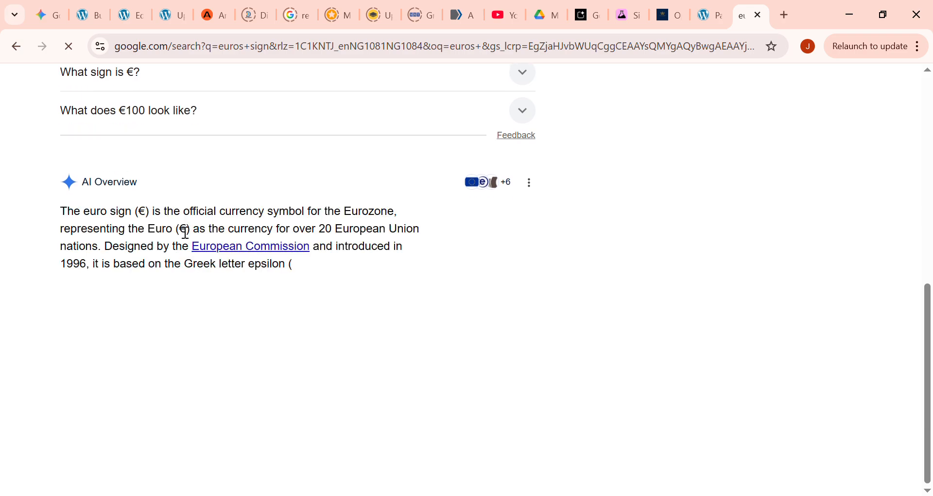
{"action": "double_click", "coordinate": [147, 216]}
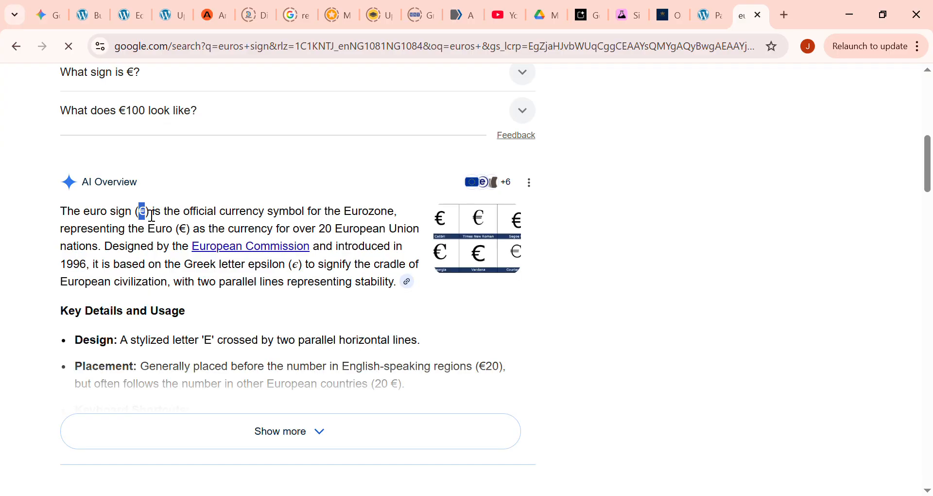
- Return to the Elementor page editor and append €180 after $87 in the image box's title
{"action": "left_click", "coordinate": [131, 15]}
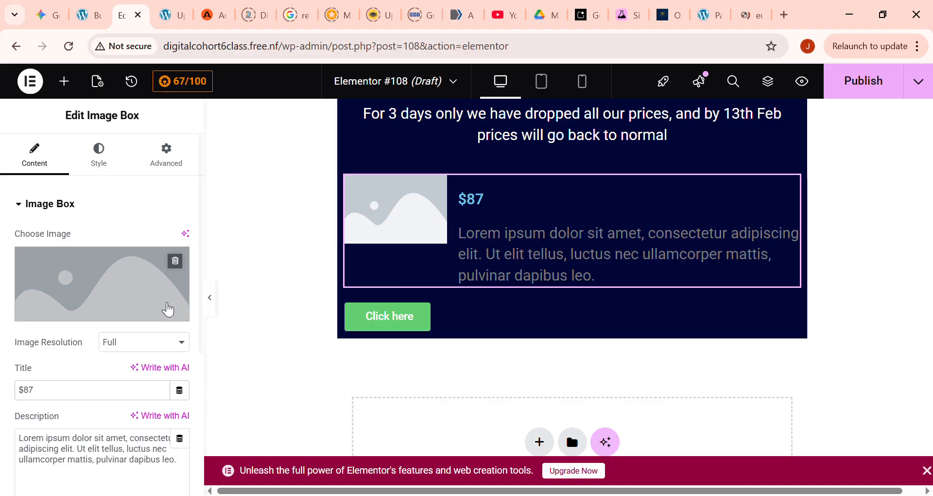
{"action": "left_click", "coordinate": [76, 395]}
{"action": "type", "text": "180"}
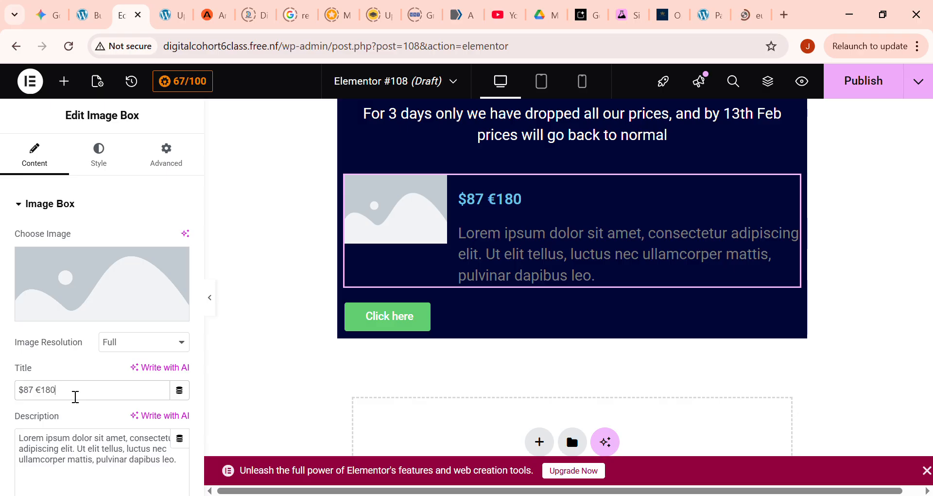
{"action": "key", "text": "alt+Tab"}
{"action": "key", "text": "alt+Tab"}
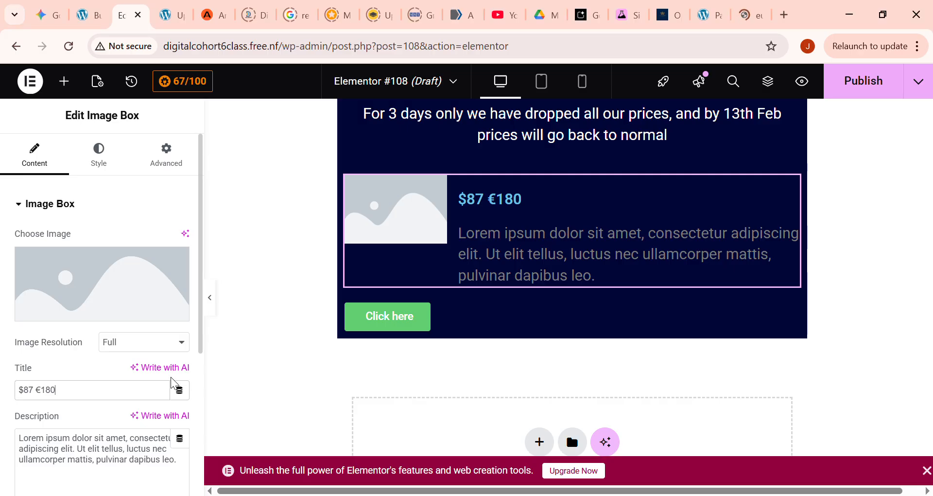
{"action": "scroll", "coordinate": [171, 377], "scroll_direction": "down", "scroll_amount": 5}
{"action": "scroll", "coordinate": [149, 334], "scroll_direction": "up", "scroll_amount": 5}
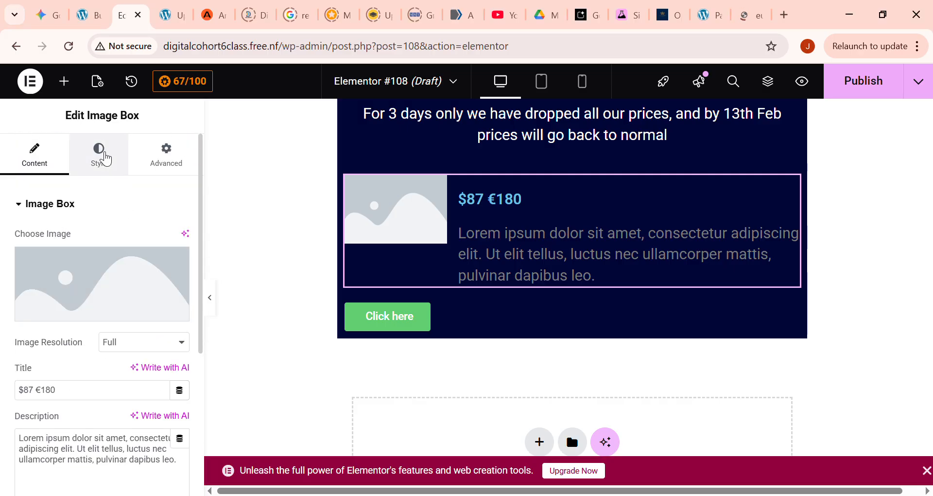
- Set the image box's description text colour to white (#FFFFFF)
{"action": "left_click", "coordinate": [100, 154]}
{"action": "scroll", "coordinate": [184, 418], "scroll_direction": "down", "scroll_amount": 2}
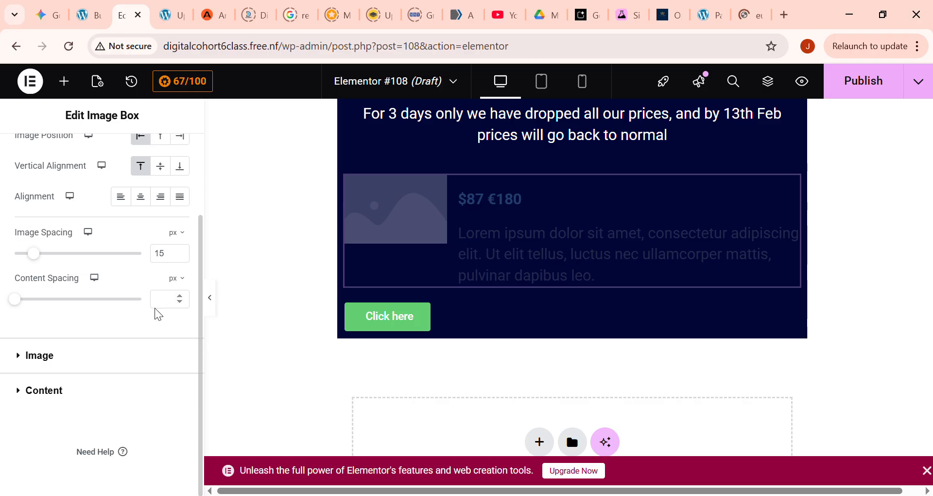
{"action": "scroll", "coordinate": [150, 333], "scroll_direction": "up", "scroll_amount": 2}
{"action": "scroll", "coordinate": [146, 333], "scroll_direction": "up", "scroll_amount": 1}
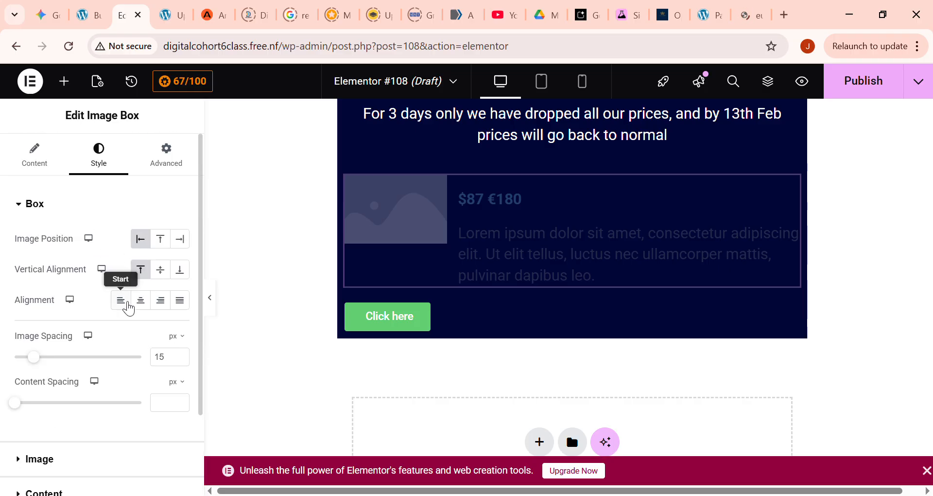
{"action": "scroll", "coordinate": [102, 374], "scroll_direction": "down", "scroll_amount": 3}
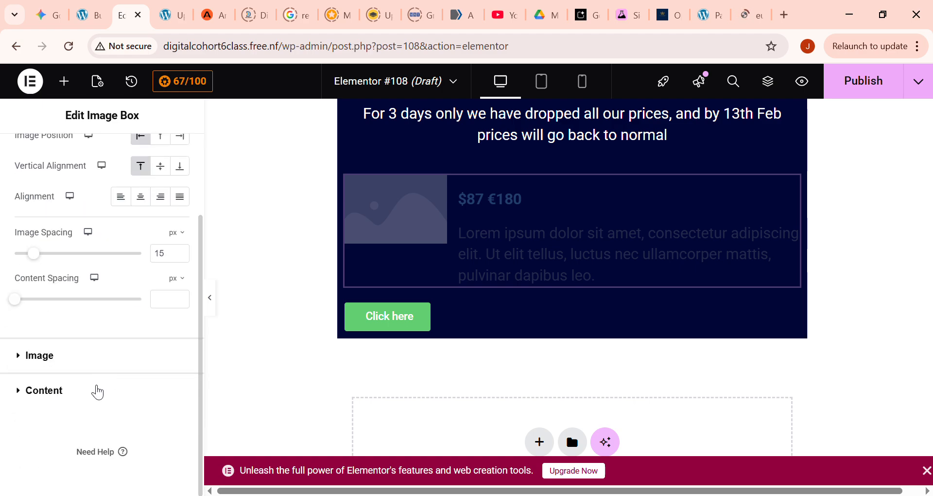
{"action": "left_click", "coordinate": [37, 391]}
{"action": "scroll", "coordinate": [135, 386], "scroll_direction": "down", "scroll_amount": 5}
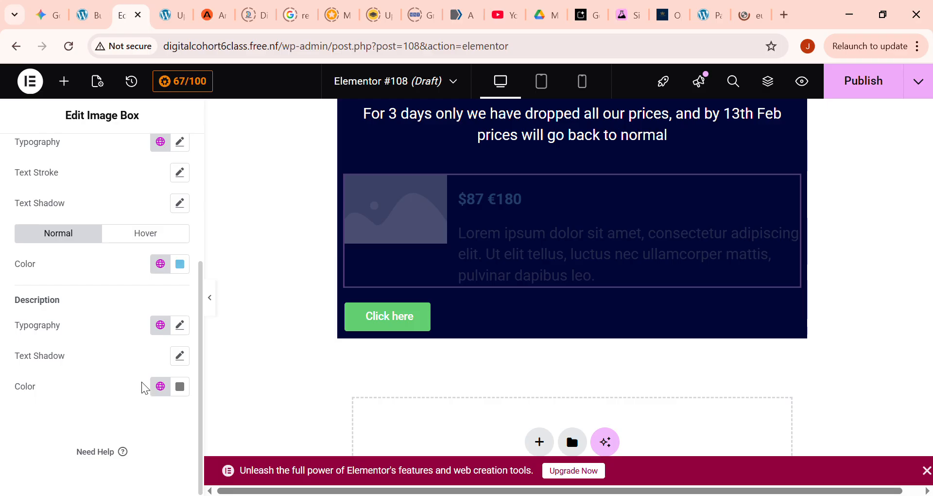
{"action": "left_click", "coordinate": [180, 386]}
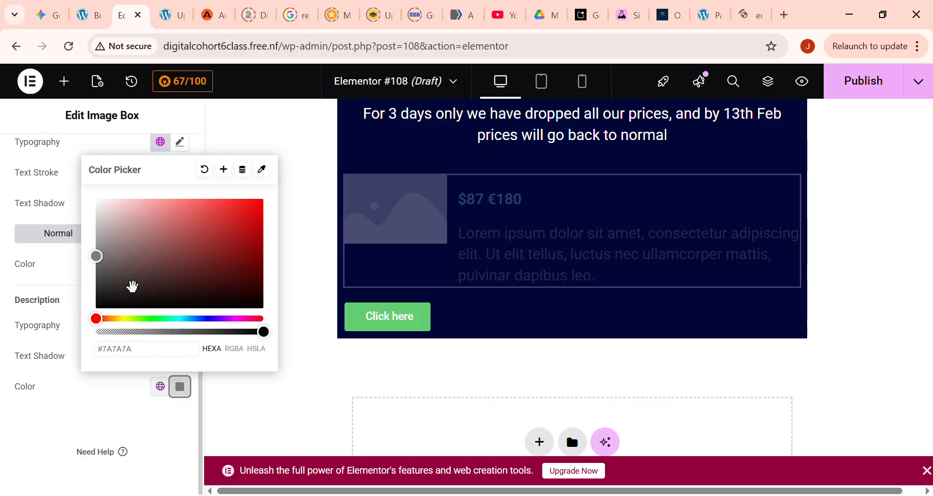
{"action": "left_click_drag", "start_coordinate": [109, 270], "coordinate": [63, 78]}
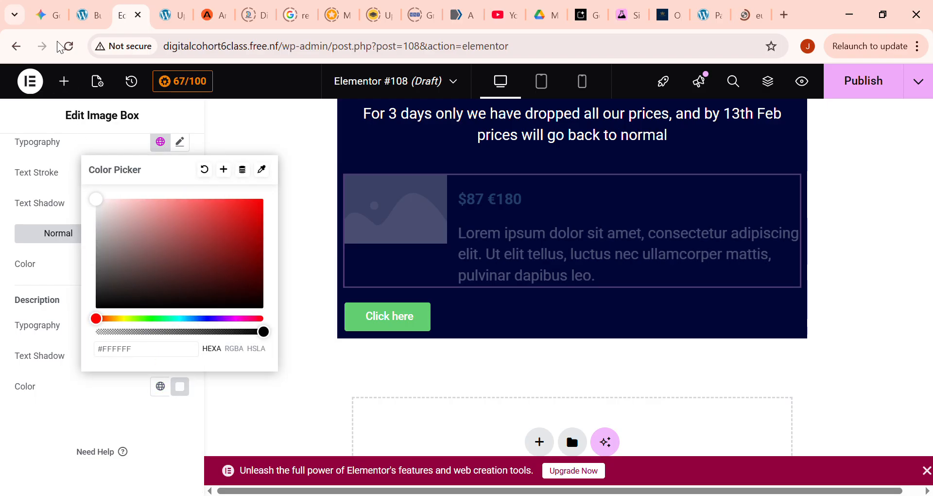
{"action": "left_click", "coordinate": [168, 428]}
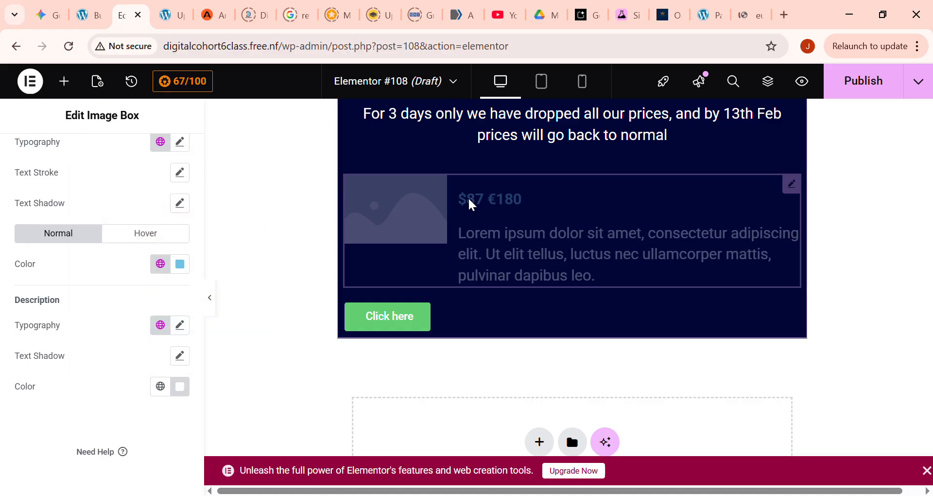
- Look through the image box's content, style and advanced settings for options that affect the price title
{"action": "scroll", "coordinate": [140, 273], "scroll_direction": "up", "scroll_amount": 4}
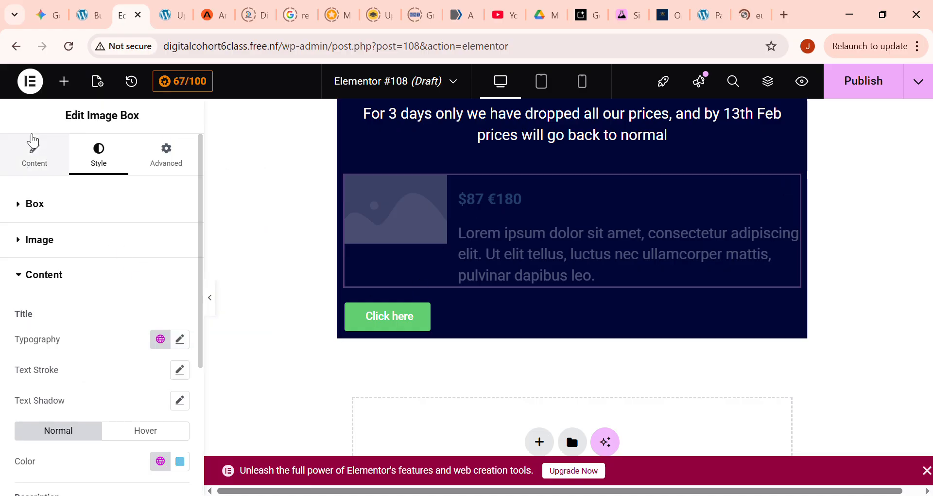
{"action": "left_click", "coordinate": [49, 159]}
{"action": "left_click", "coordinate": [96, 396]}
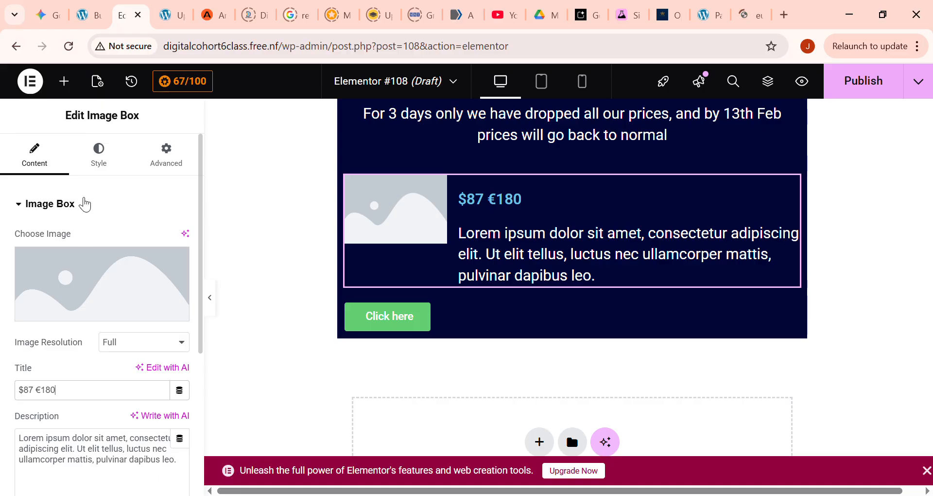
{"action": "triple_click", "coordinate": [47, 391]}
{"action": "left_click", "coordinate": [99, 155]}
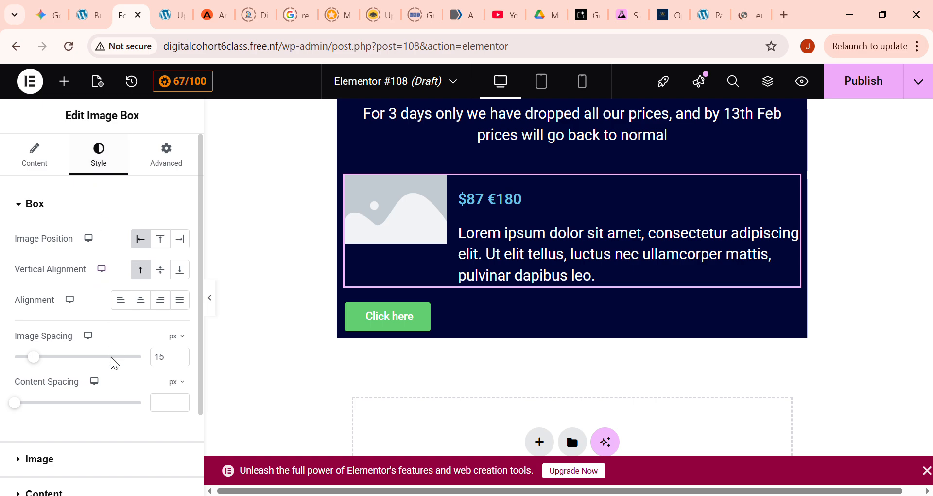
{"action": "scroll", "coordinate": [111, 360], "scroll_direction": "down", "scroll_amount": 2}
{"action": "scroll", "coordinate": [111, 360], "scroll_direction": "down", "scroll_amount": 1}
{"action": "scroll", "coordinate": [113, 365], "scroll_direction": "up", "scroll_amount": 3}
{"action": "left_click", "coordinate": [174, 161]}
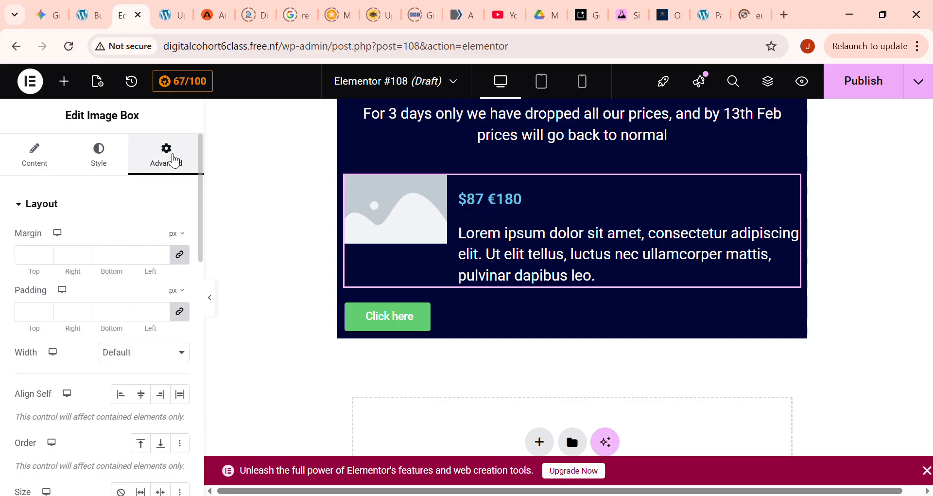
{"action": "scroll", "coordinate": [136, 248], "scroll_direction": "down", "scroll_amount": 8}
{"action": "scroll", "coordinate": [143, 256], "scroll_direction": "up", "scroll_amount": 8}
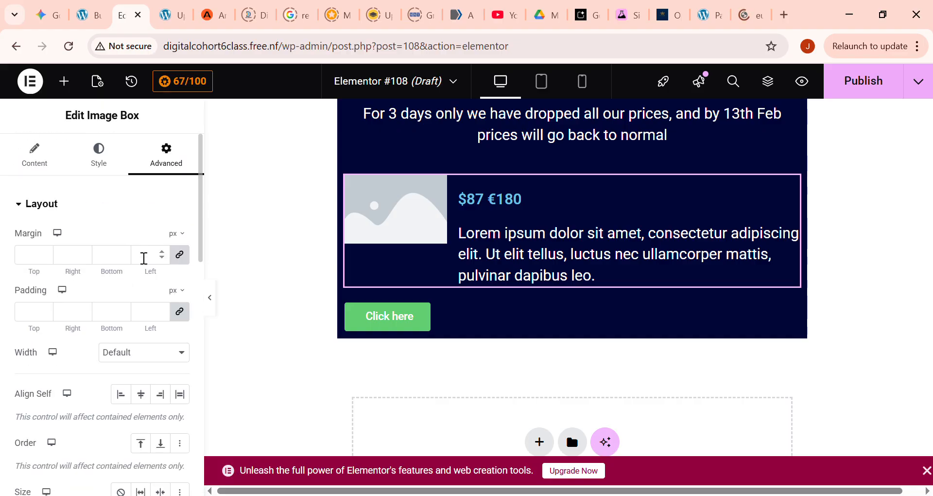
{"action": "left_click", "coordinate": [55, 166]}
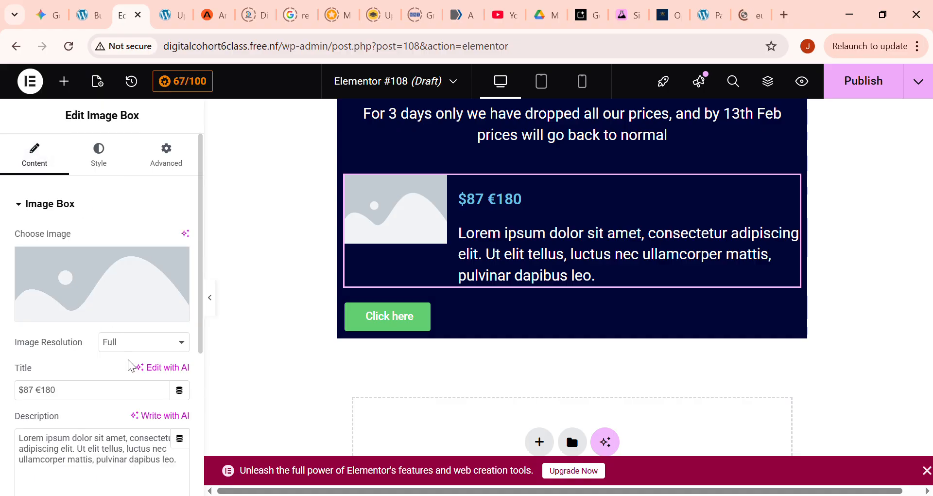
{"action": "scroll", "coordinate": [127, 360], "scroll_direction": "down", "scroll_amount": 5}
{"action": "scroll", "coordinate": [131, 365], "scroll_direction": "down", "scroll_amount": 1}
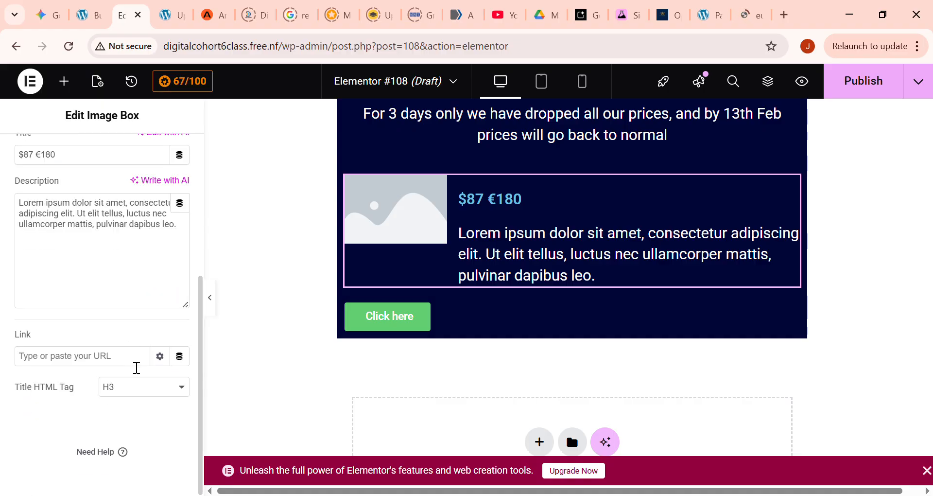
{"action": "scroll", "coordinate": [135, 367], "scroll_direction": "up", "scroll_amount": 3}
{"action": "scroll", "coordinate": [154, 311], "scroll_direction": "up", "scroll_amount": 3}
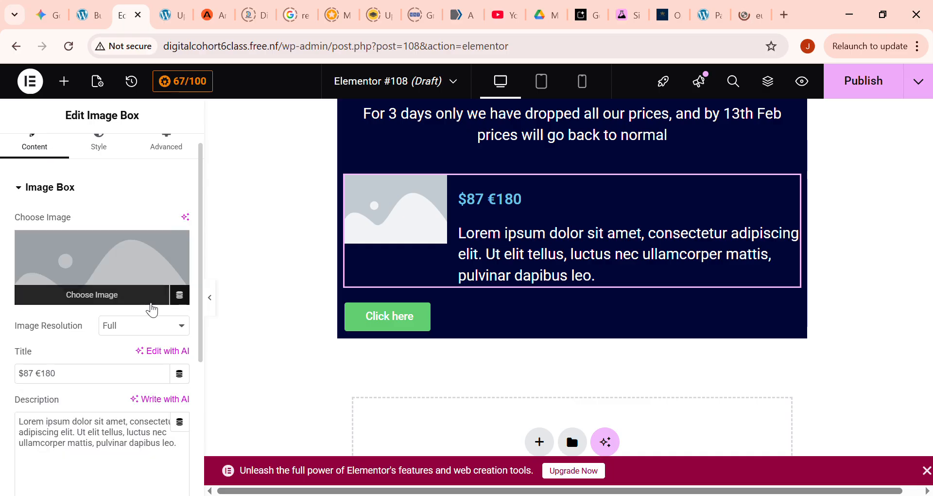
- Set the normal-state colour of the image box's price title to white (#FFFFFF)
{"action": "left_click", "coordinate": [100, 160]}
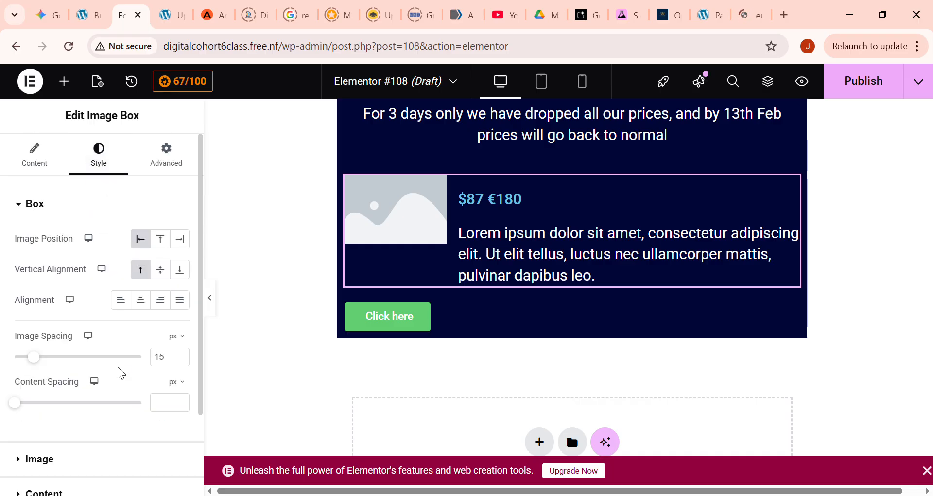
{"action": "scroll", "coordinate": [117, 366], "scroll_direction": "down", "scroll_amount": 2}
{"action": "scroll", "coordinate": [148, 353], "scroll_direction": "up", "scroll_amount": 2}
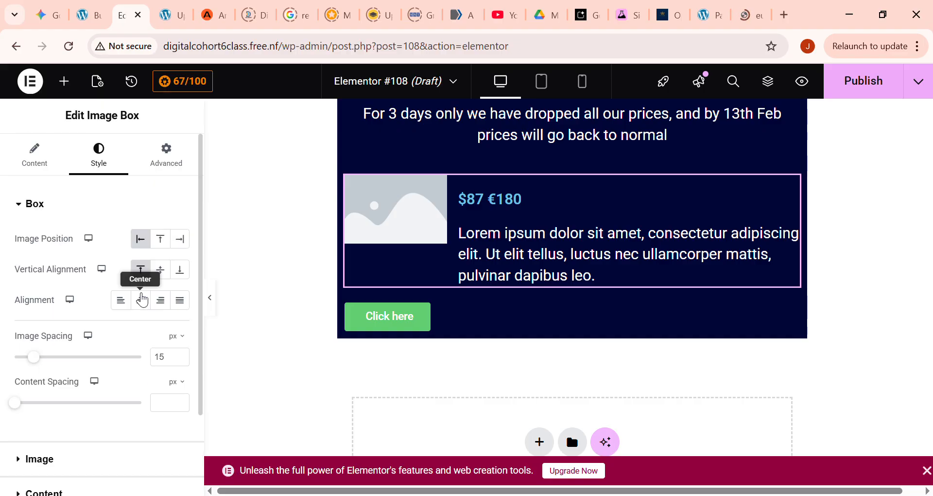
{"action": "scroll", "coordinate": [116, 340], "scroll_direction": "down", "scroll_amount": 2}
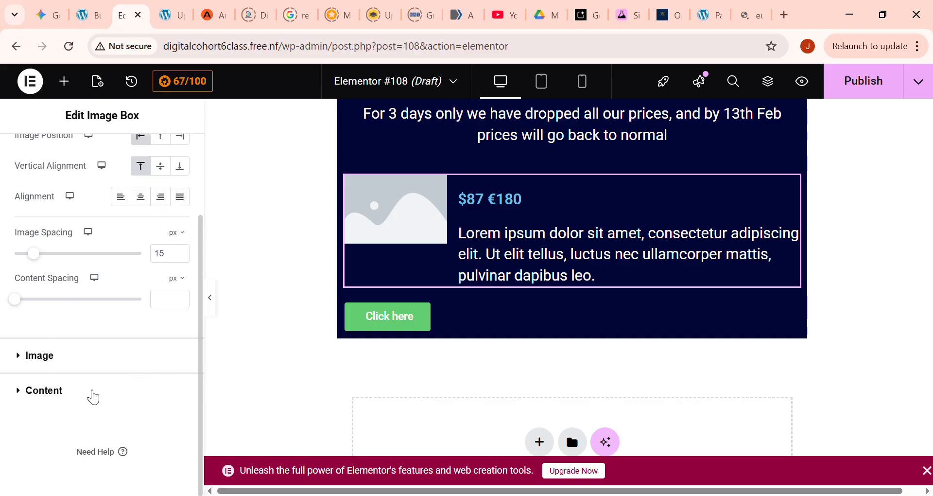
{"action": "left_click", "coordinate": [76, 364]}
{"action": "scroll", "coordinate": [110, 314], "scroll_direction": "down", "scroll_amount": 5}
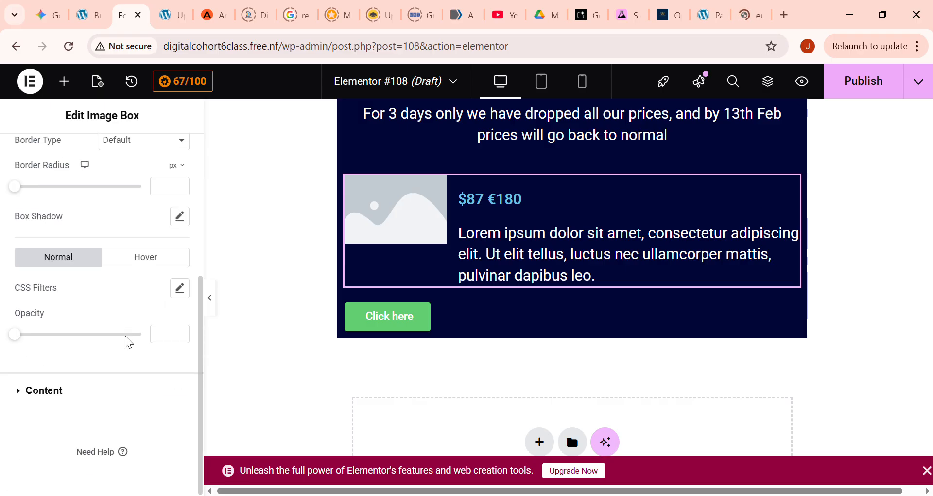
{"action": "left_click", "coordinate": [47, 392]}
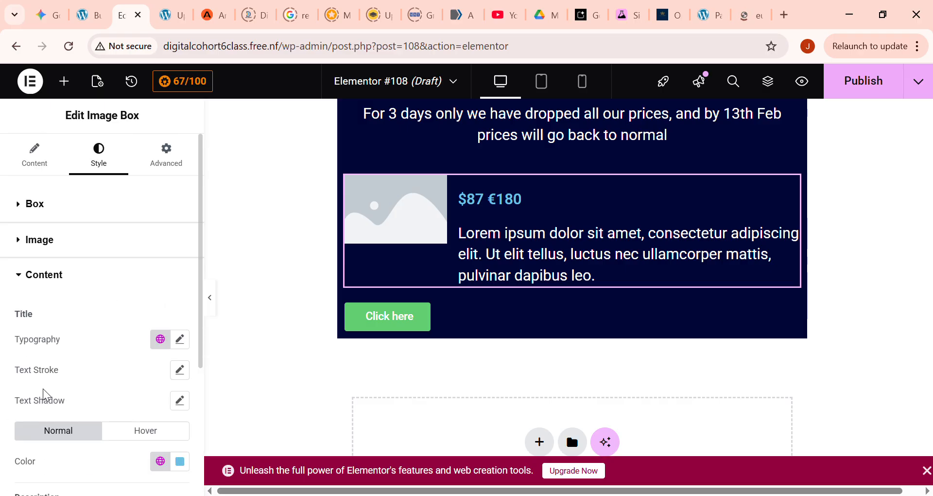
{"action": "scroll", "coordinate": [163, 377], "scroll_direction": "down", "scroll_amount": 2}
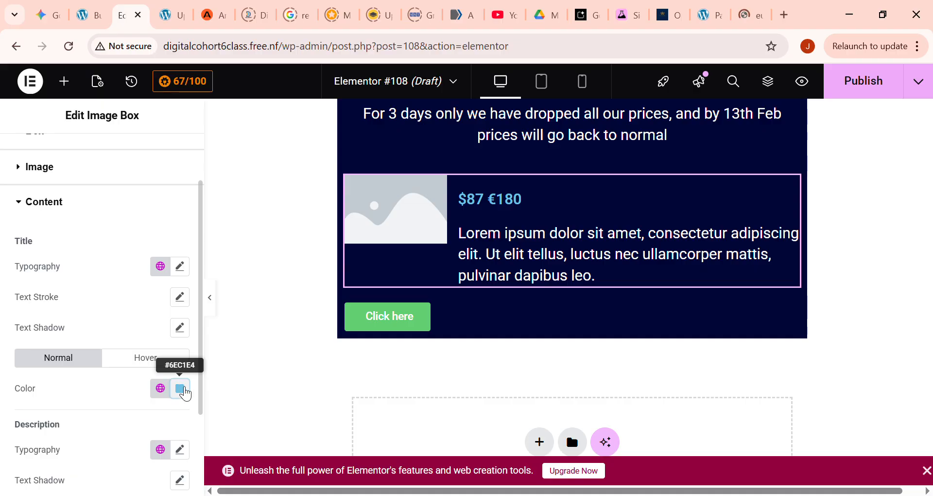
{"action": "left_click", "coordinate": [180, 388]}
{"action": "left_click_drag", "start_coordinate": [131, 217], "coordinate": [6, 161]}
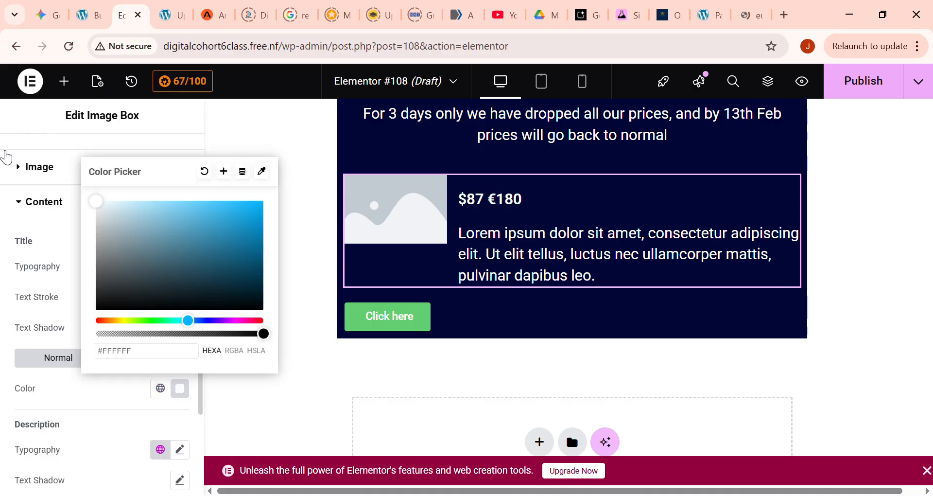
{"action": "scroll", "coordinate": [68, 206], "scroll_direction": "up", "scroll_amount": 2}
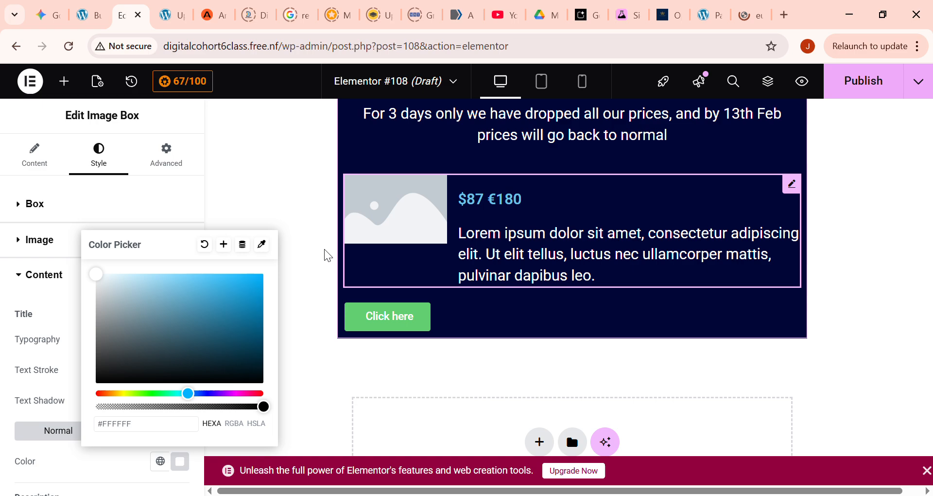
{"action": "left_click", "coordinate": [35, 155]}
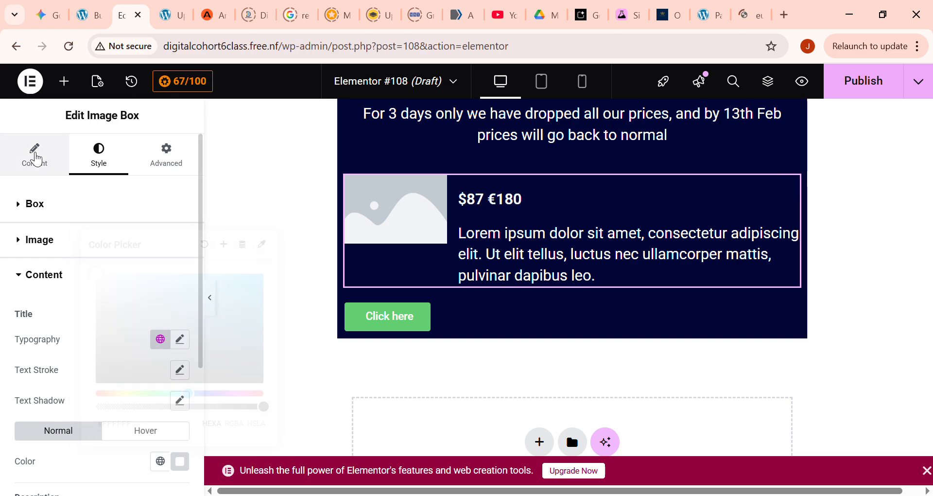
- Replace the image box's placeholder description with "This show is product in Nigeria", inserting a line break before "product"
{"action": "left_click", "coordinate": [595, 276]}
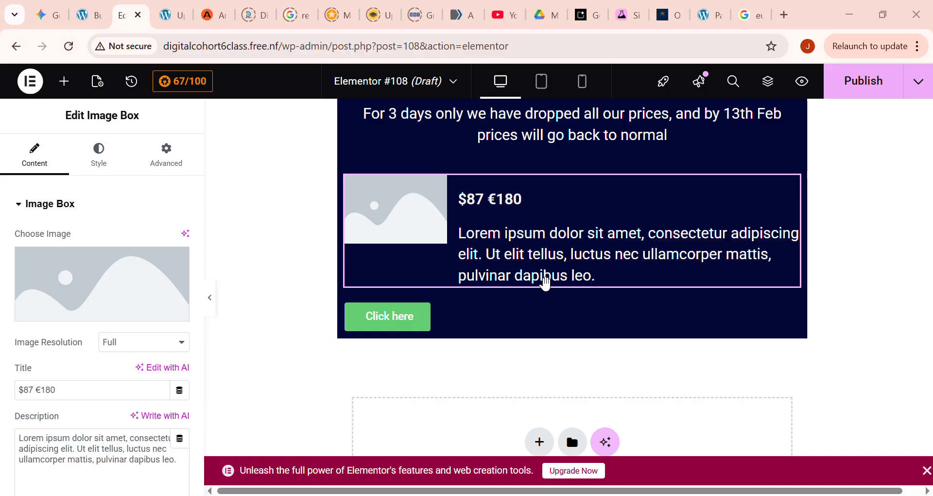
{"action": "left_click", "coordinate": [414, 273]}
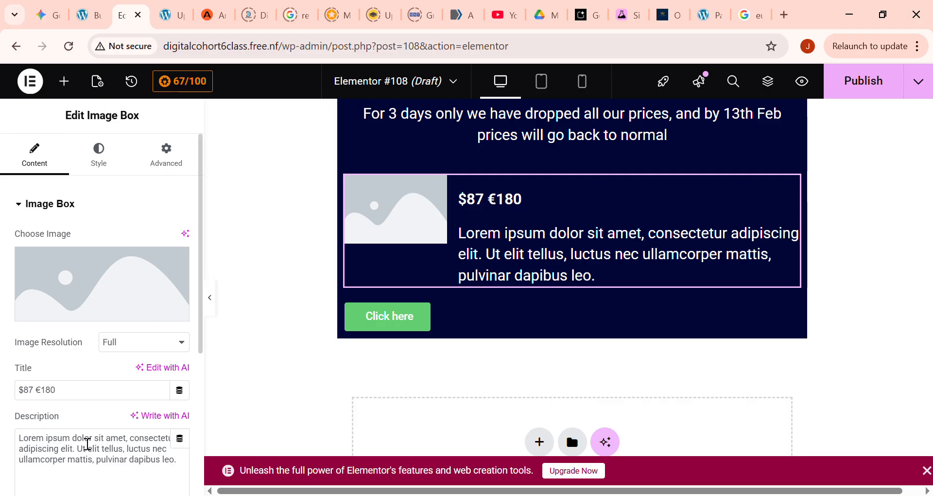
{"action": "scroll", "coordinate": [39, 445], "scroll_direction": "down", "scroll_amount": 2}
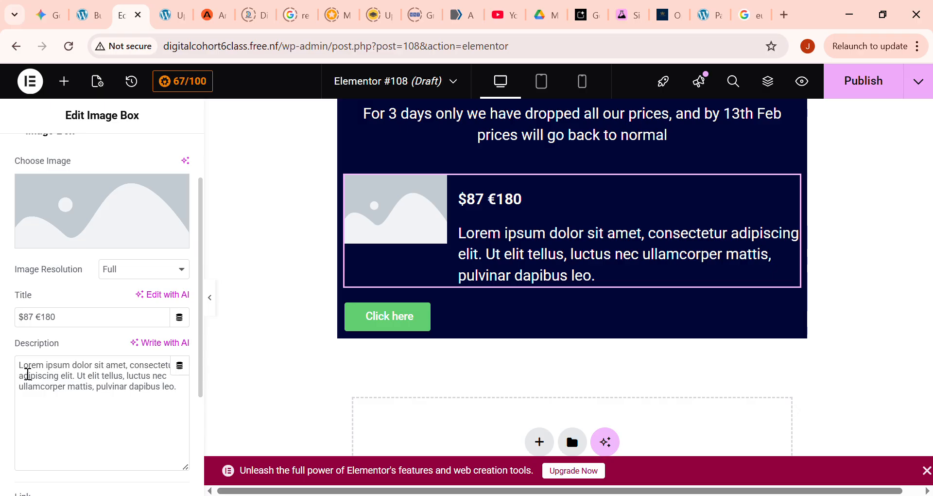
{"action": "left_click_drag", "start_coordinate": [20, 364], "coordinate": [177, 387]}
{"action": "type", "text": "Th"}
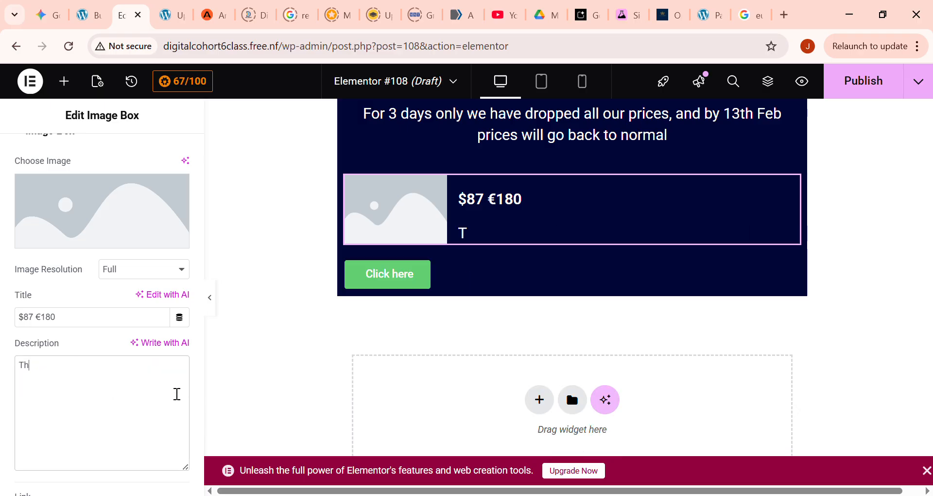
{"action": "type", "text": "is show i"}
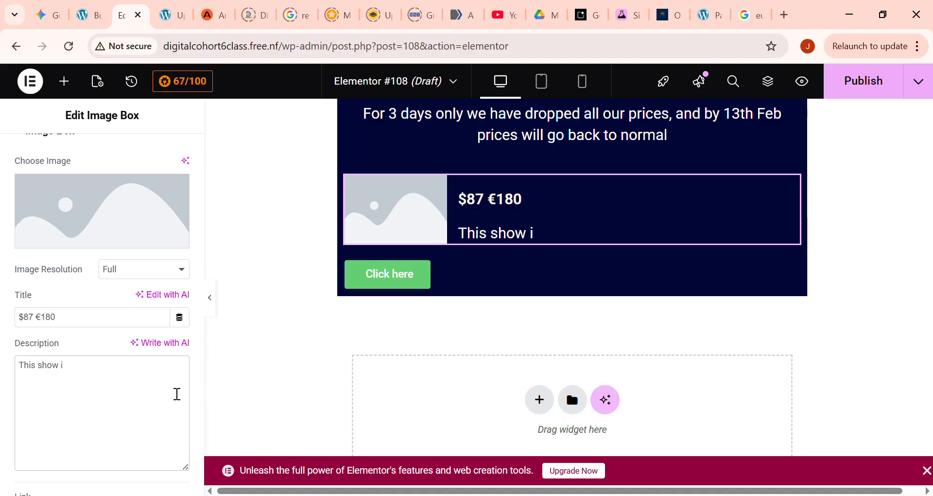
{"action": "key", "text": "BackSpace"}
{"action": "type", "text": "si"}
{"action": "key", "text": "BackSpace"}
{"action": "type", "text": "is product"}
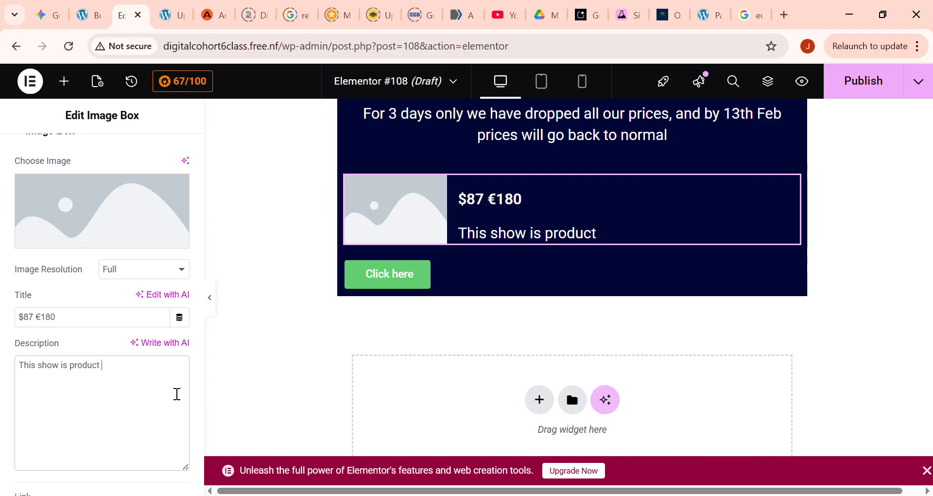
{"action": "type", "text": " in Nigeria"}
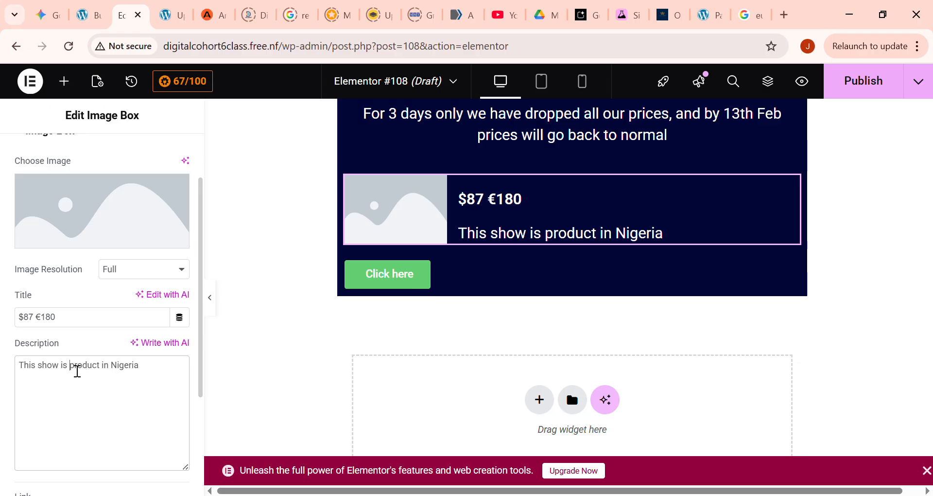
{"action": "key", "text": "Return"}
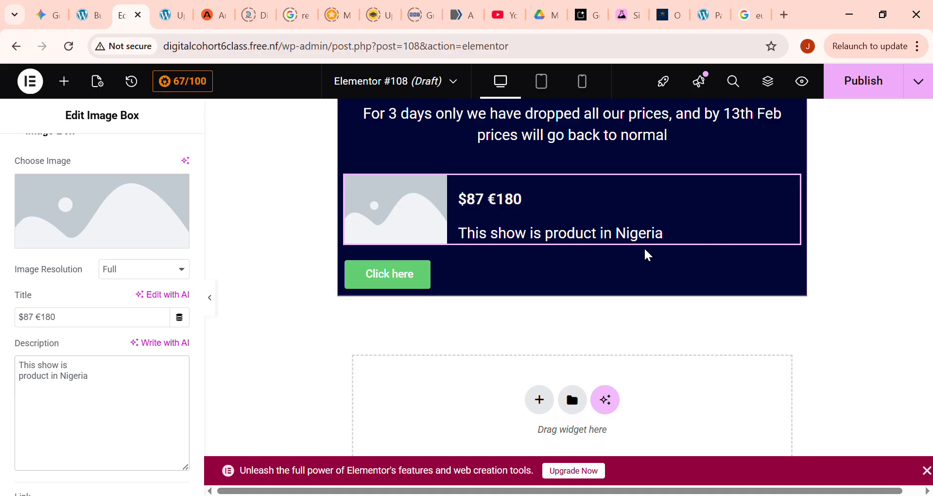
{"action": "scroll", "coordinate": [89, 341], "scroll_direction": "up", "scroll_amount": 2}
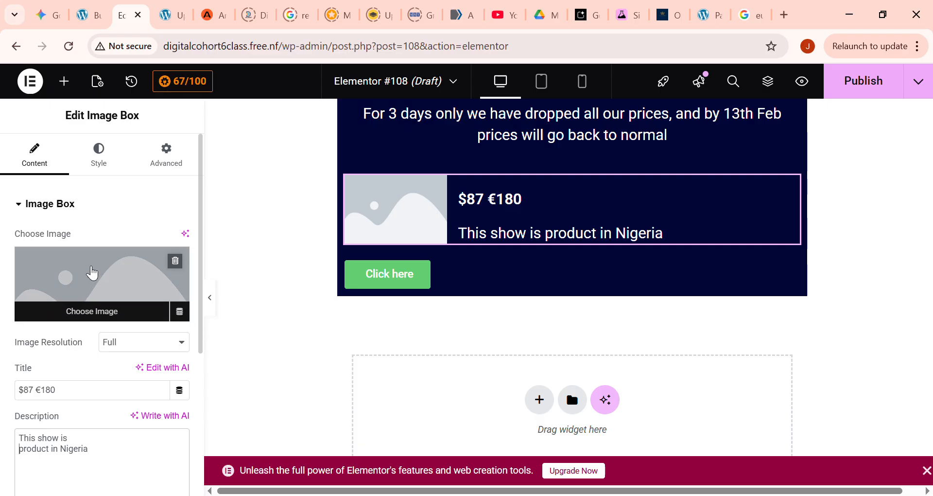
- Remove the line break before "product" in the image box's description
{"action": "key", "text": "BackSpace"}
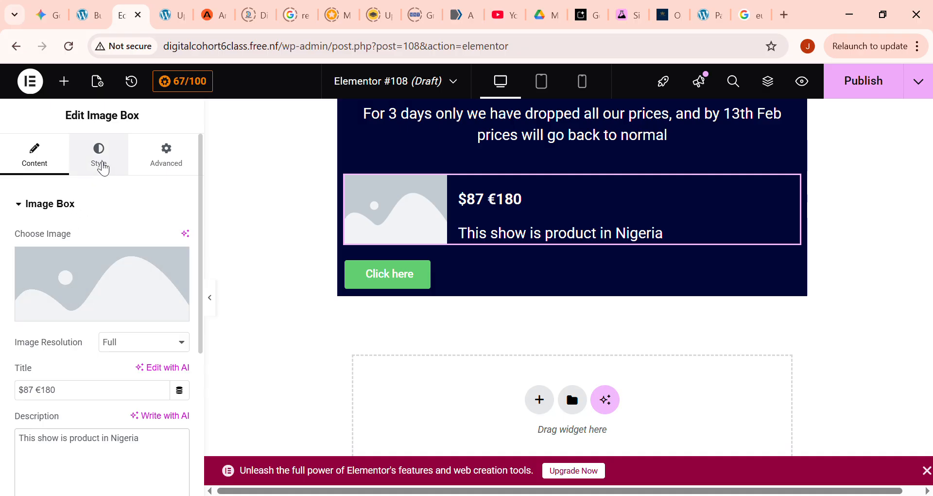
{"action": "left_click", "coordinate": [70, 438]}
{"action": "scroll", "coordinate": [69, 389], "scroll_direction": "down", "scroll_amount": 4}
{"action": "scroll", "coordinate": [65, 327], "scroll_direction": "up", "scroll_amount": 5}
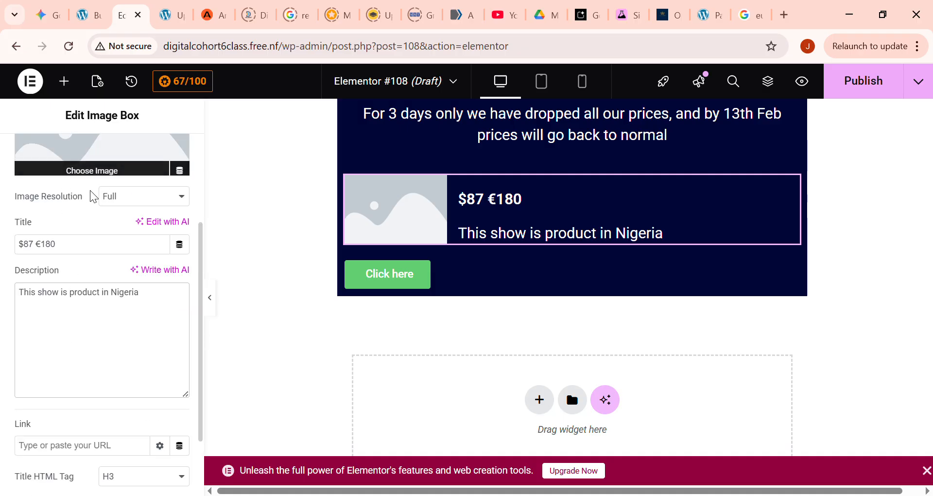
- Set the image box's content spacing to 4 px
{"action": "left_click", "coordinate": [96, 170]}
{"action": "scroll", "coordinate": [73, 427], "scroll_direction": "down", "scroll_amount": 2}
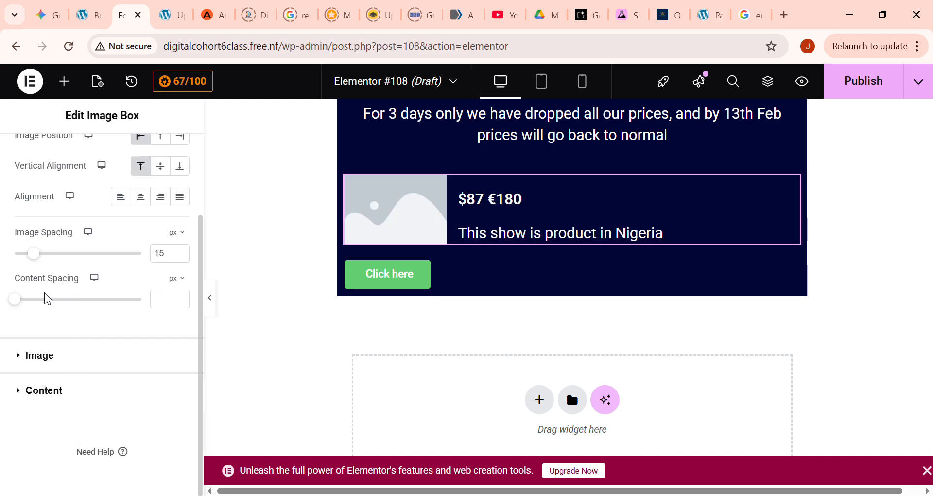
{"action": "mouse_move", "coordinate": [22, 300]}
{"action": "left_mouse_down"}
{"action": "mouse_move", "coordinate": [54, 303]}
{"action": "mouse_move", "coordinate": [29, 307]}
{"action": "left_mouse_up"}
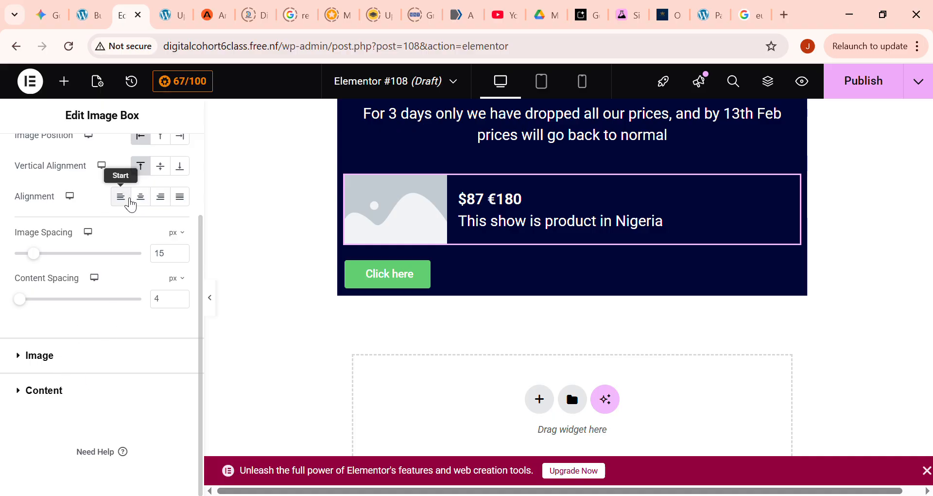
- Compare the alignment options for the image box's text and settle on Start
{"action": "left_click", "coordinate": [162, 206]}
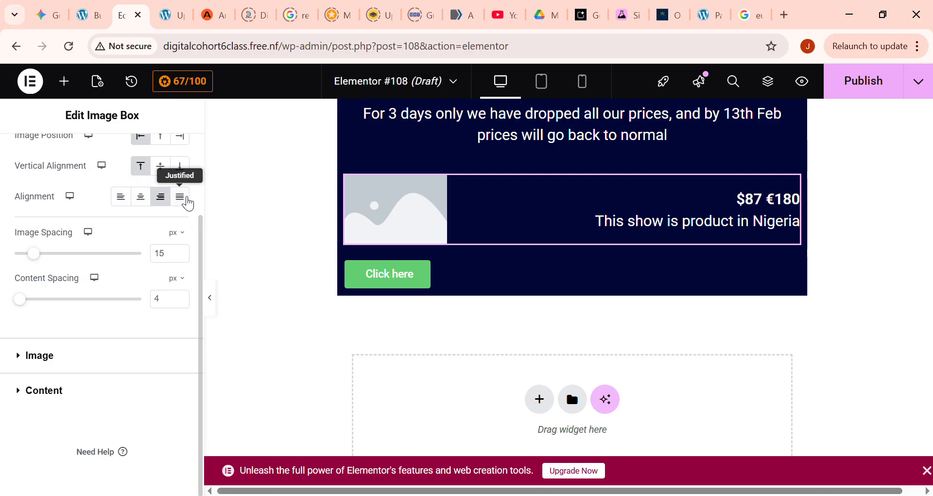
{"action": "left_click", "coordinate": [182, 199]}
{"action": "left_click", "coordinate": [125, 204]}
{"action": "left_click", "coordinate": [149, 209]}
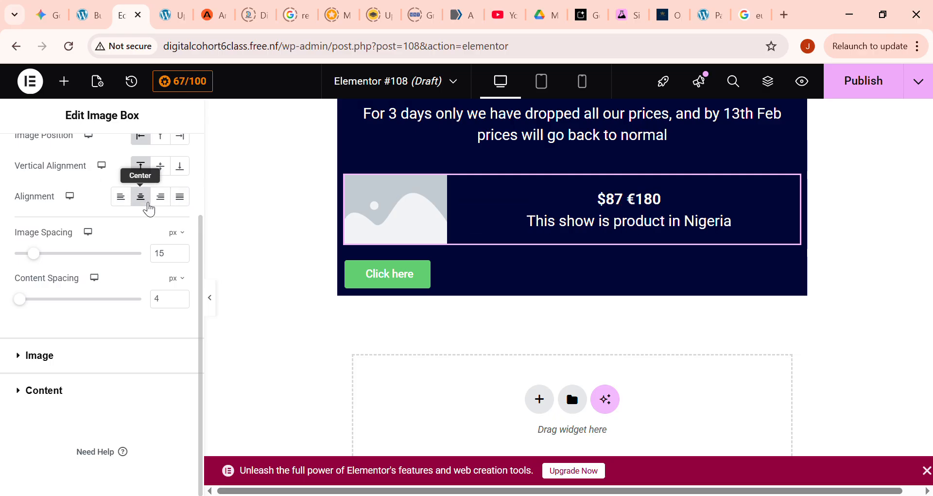
{"action": "left_click", "coordinate": [123, 200]}
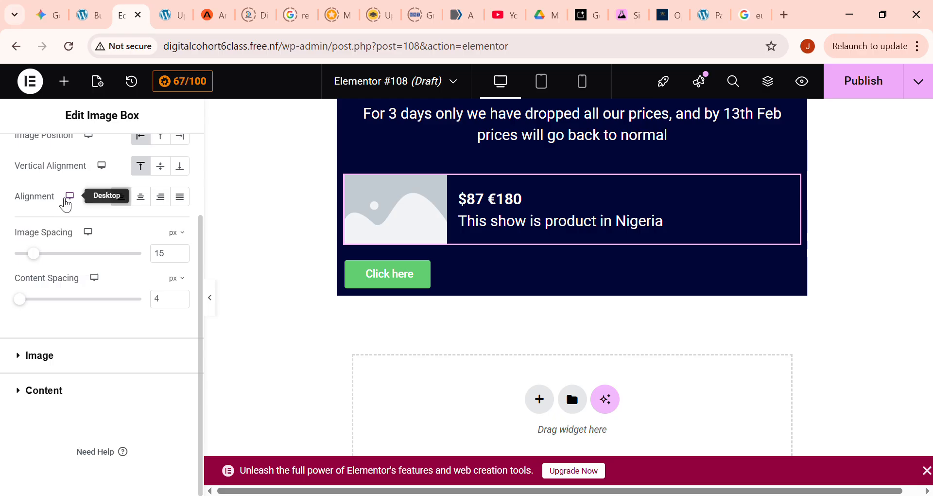
- Try middle vertical alignment on the image box, return it to Top, and set the image spacing to 8 px
{"action": "left_click", "coordinate": [162, 168]}
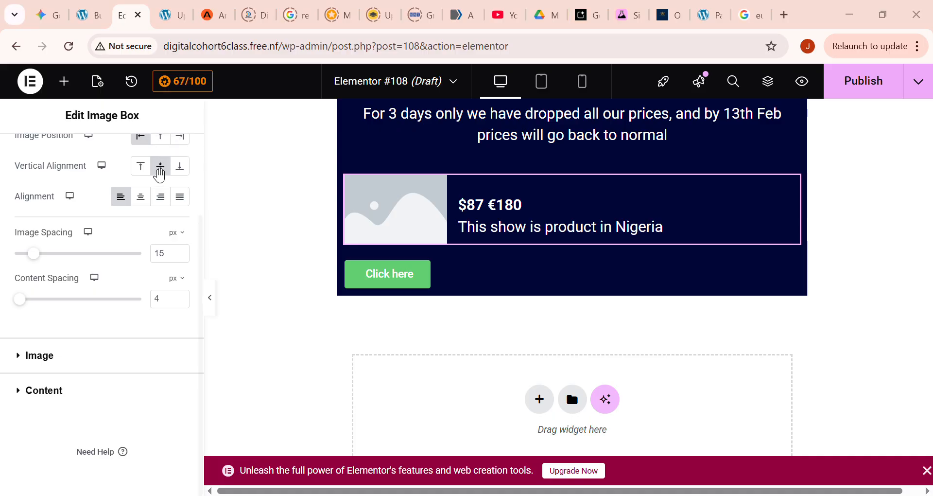
{"action": "left_click", "coordinate": [148, 169]}
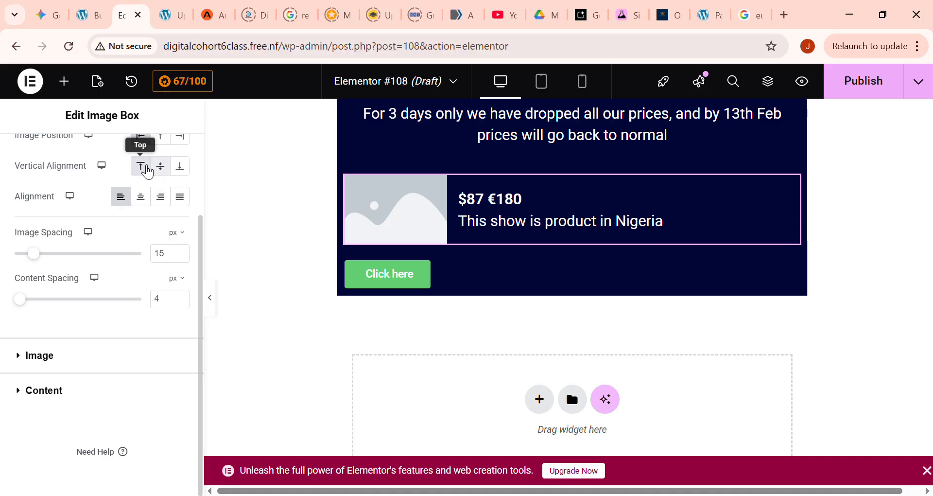
{"action": "scroll", "coordinate": [120, 236], "scroll_direction": "up", "scroll_amount": 2}
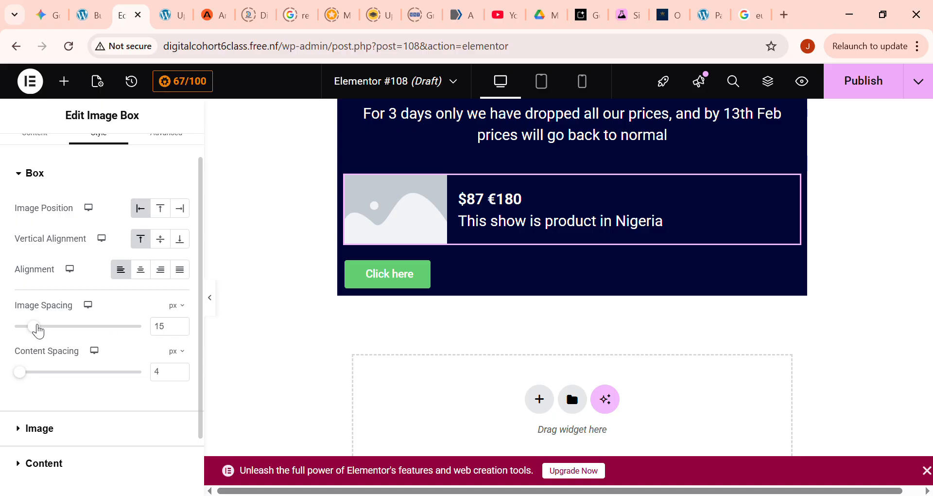
{"action": "mouse_move", "coordinate": [38, 332]}
{"action": "left_mouse_down"}
{"action": "mouse_move", "coordinate": [17, 331]}
{"action": "mouse_move", "coordinate": [25, 329]}
{"action": "left_mouse_up"}
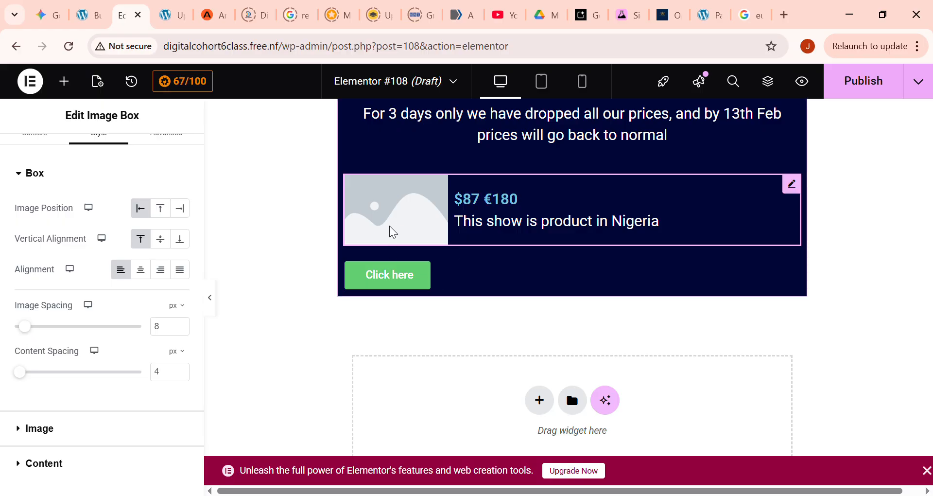
- Set the font size of the image box's description to 13 px
{"action": "left_click", "coordinate": [62, 449]}
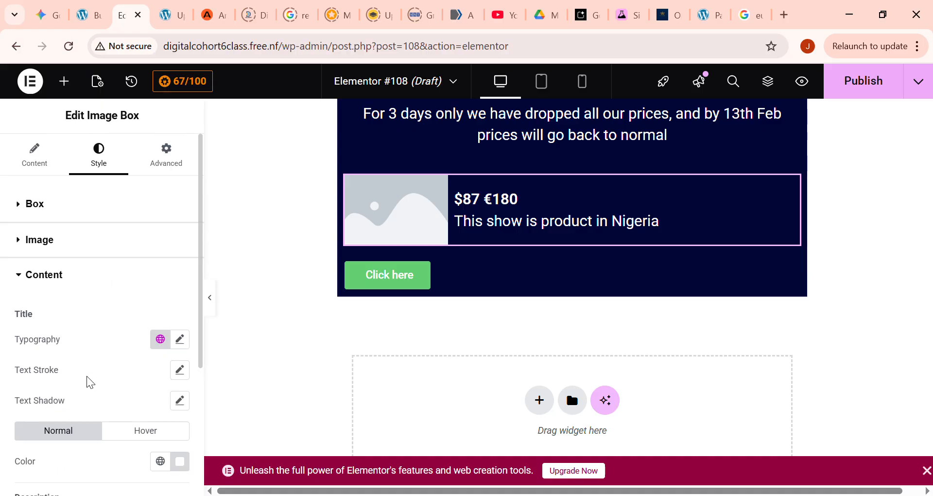
{"action": "scroll", "coordinate": [110, 368], "scroll_direction": "down", "scroll_amount": 4}
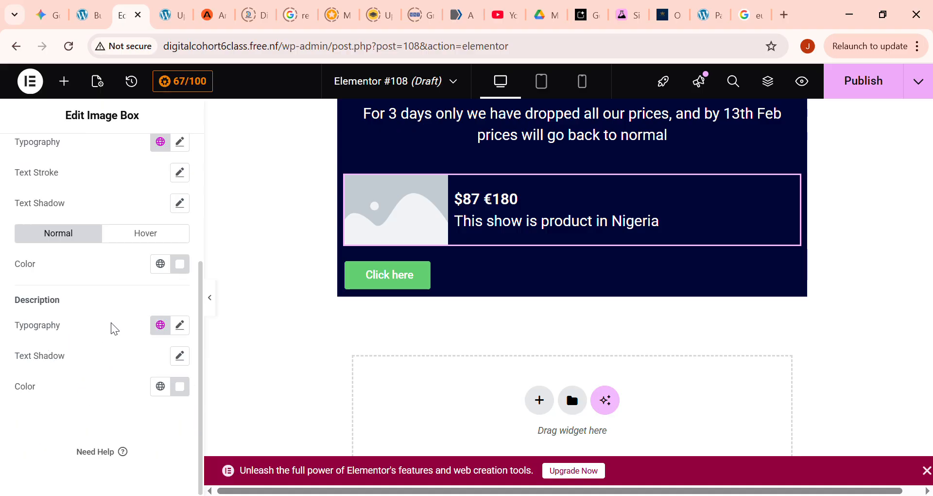
{"action": "left_click", "coordinate": [180, 324]}
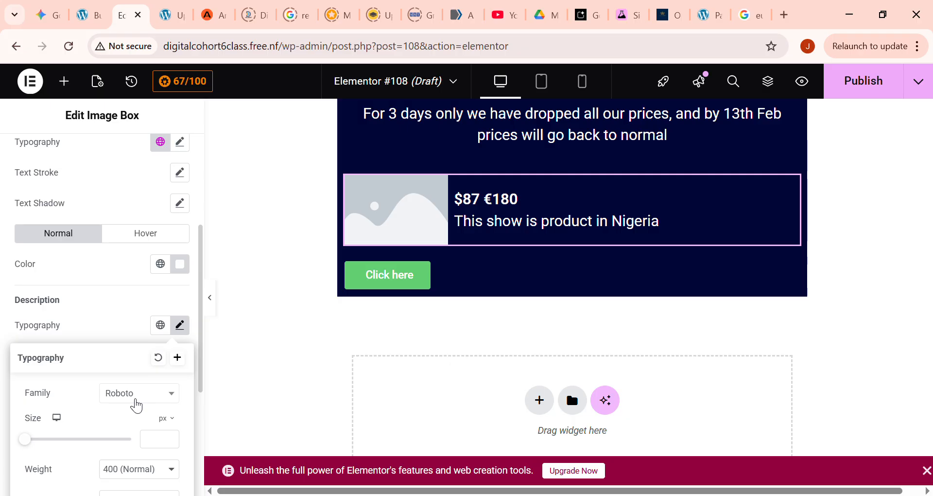
{"action": "scroll", "coordinate": [40, 409], "scroll_direction": "down", "scroll_amount": 2}
{"action": "left_click_drag", "start_coordinate": [34, 372], "coordinate": [42, 374]}
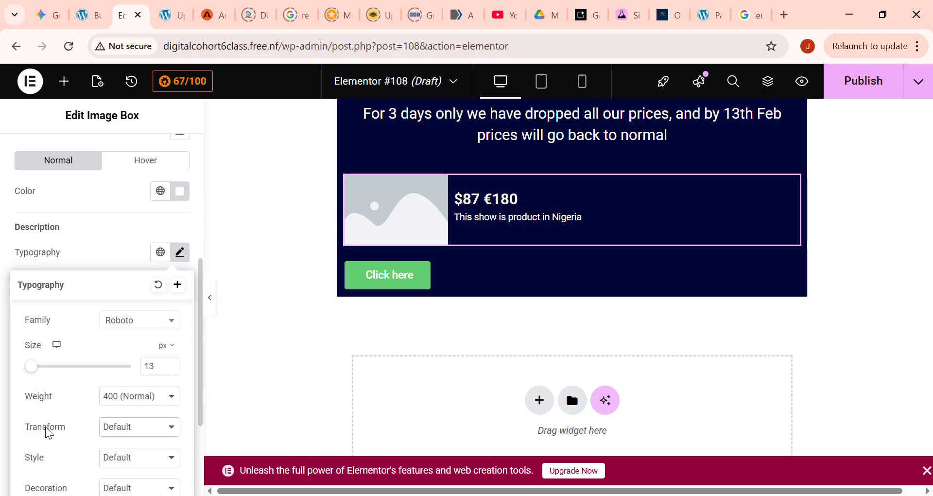
- Set the description's line height to 8 px and its letter spacing to -0.5 px
{"action": "scroll", "coordinate": [45, 427], "scroll_direction": "down", "scroll_amount": 2}
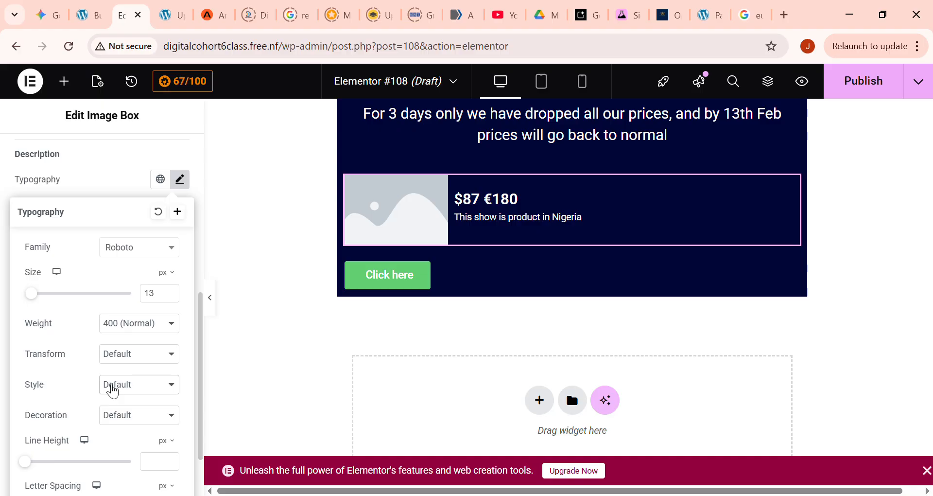
{"action": "scroll", "coordinate": [59, 385], "scroll_direction": "down", "scroll_amount": 2}
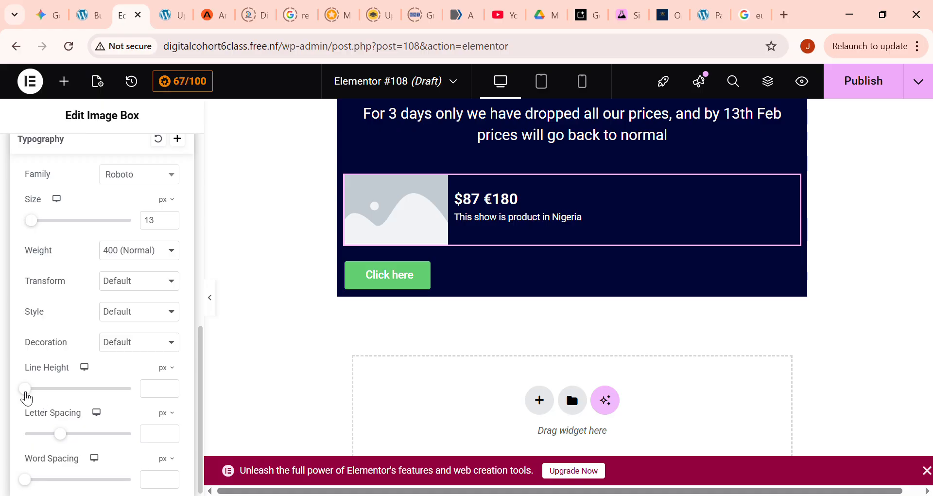
{"action": "left_click_drag", "start_coordinate": [25, 388], "coordinate": [33, 389]}
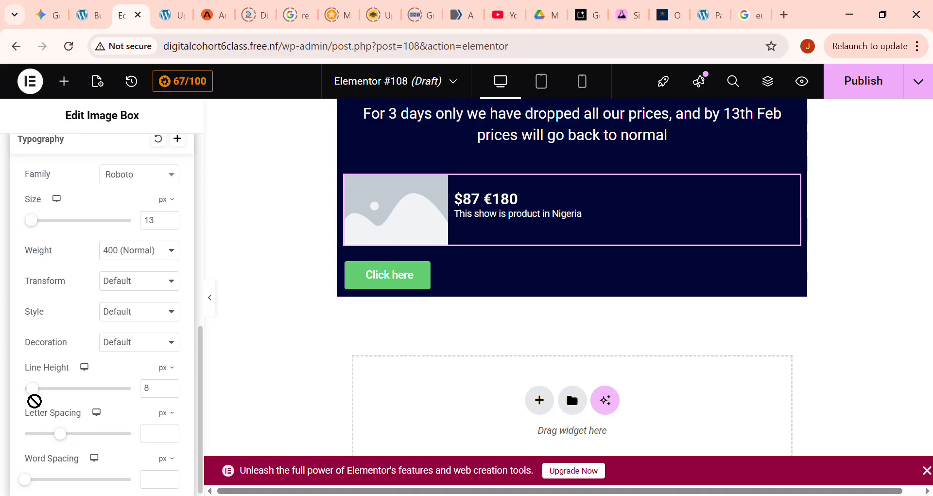
{"action": "left_click_drag", "start_coordinate": [67, 438], "coordinate": [62, 438]}
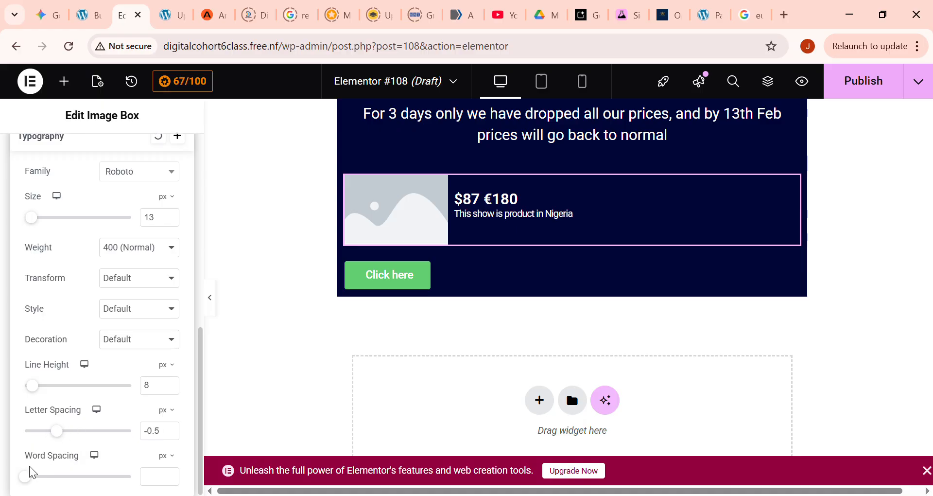
{"action": "left_click_drag", "start_coordinate": [32, 485], "coordinate": [6, 478]}
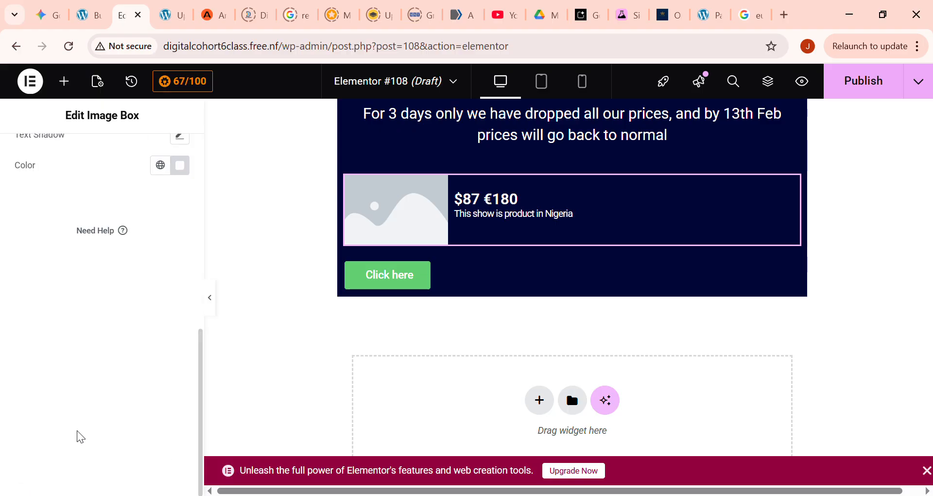
{"action": "scroll", "coordinate": [105, 218], "scroll_direction": "up", "scroll_amount": 3}
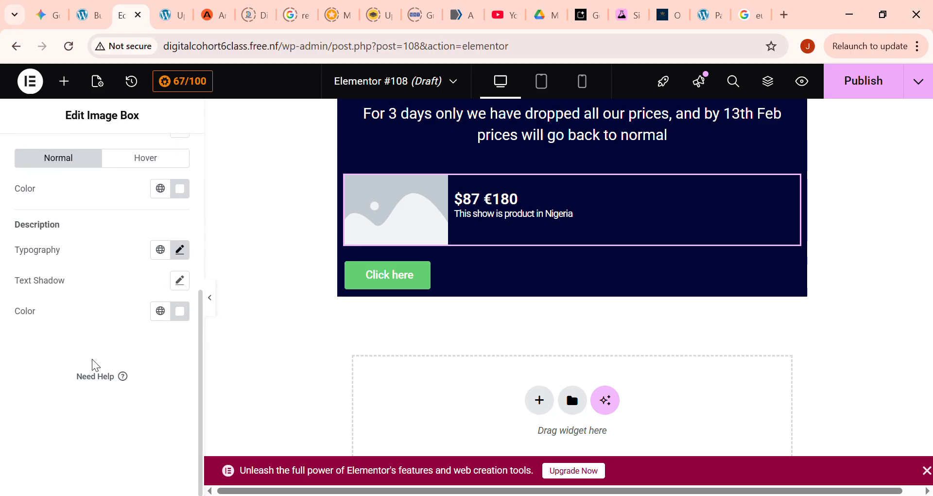
{"action": "scroll", "coordinate": [118, 316], "scroll_direction": "up", "scroll_amount": 2}
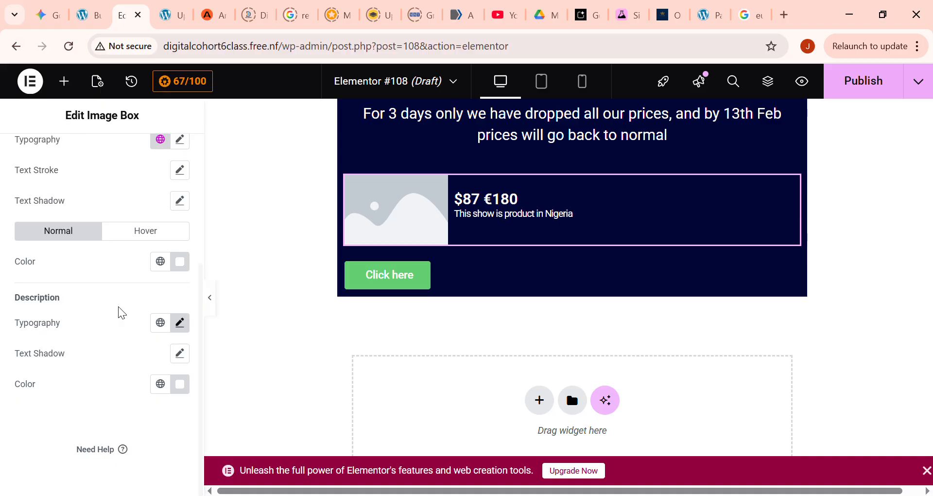
{"action": "scroll", "coordinate": [91, 337], "scroll_direction": "up", "scroll_amount": 5}
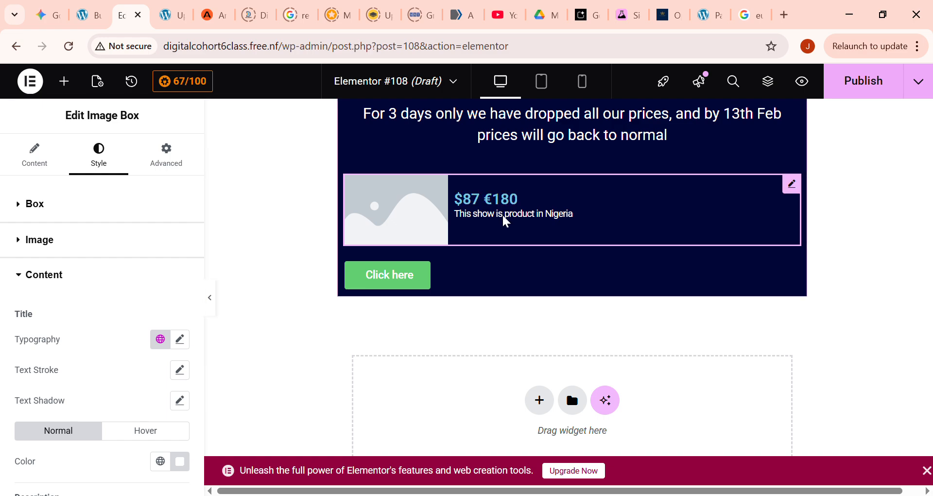
{"action": "left_click", "coordinate": [519, 202]}
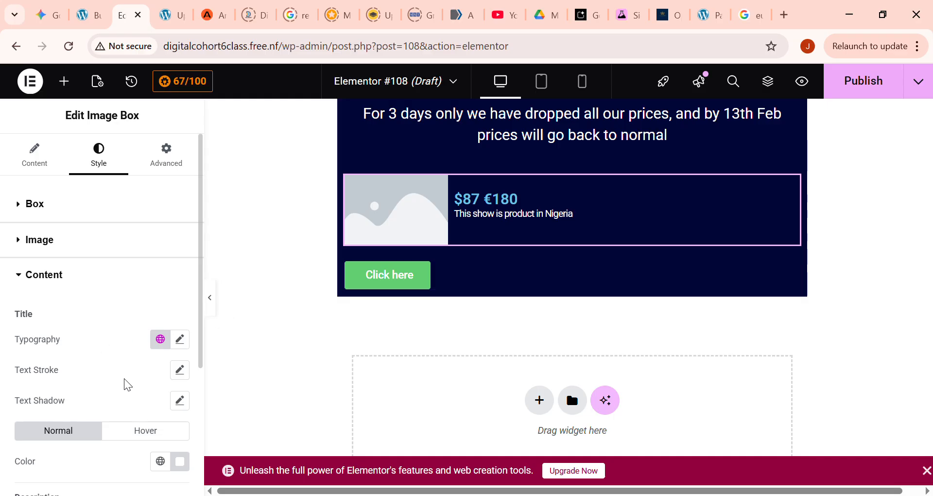
{"action": "scroll", "coordinate": [147, 428], "scroll_direction": "down", "scroll_amount": 3}
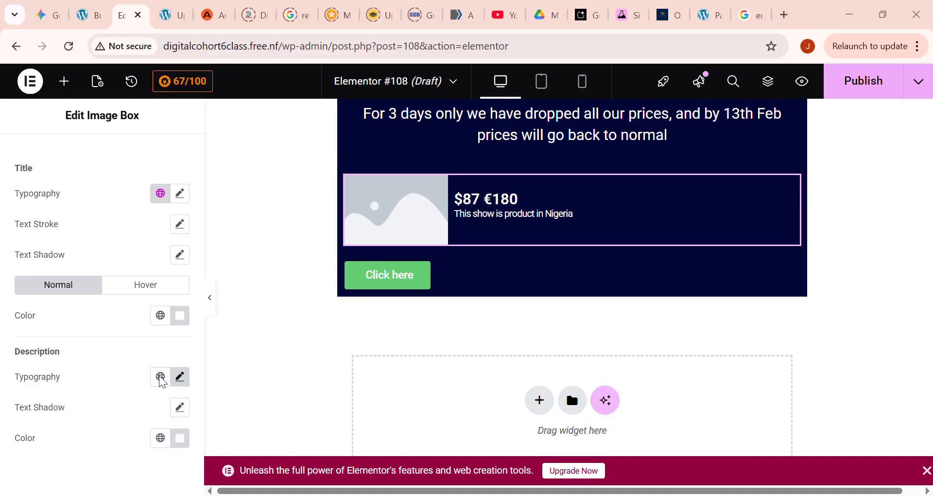
- Correct "show" to "shoe" in the image box's description and insert a line break before "product"
{"action": "scroll", "coordinate": [52, 243], "scroll_direction": "up", "scroll_amount": 3}
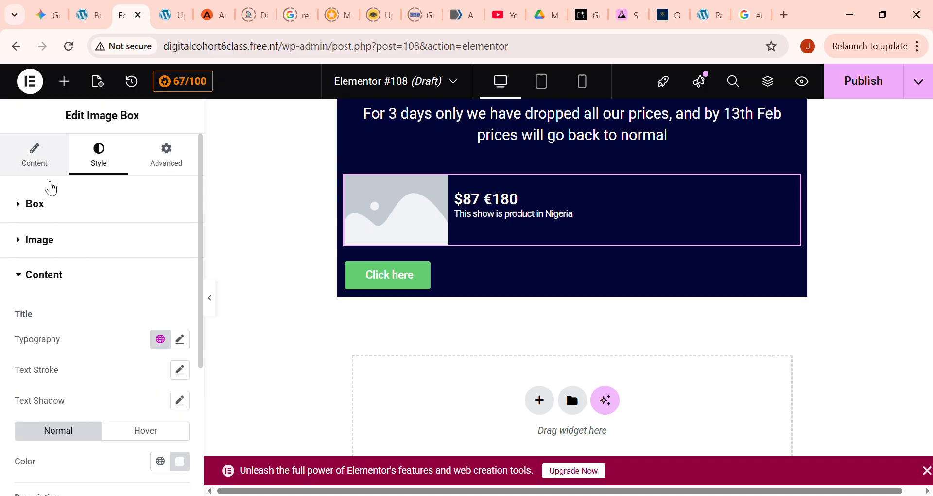
{"action": "left_click", "coordinate": [39, 163]}
{"action": "left_click", "coordinate": [57, 449]}
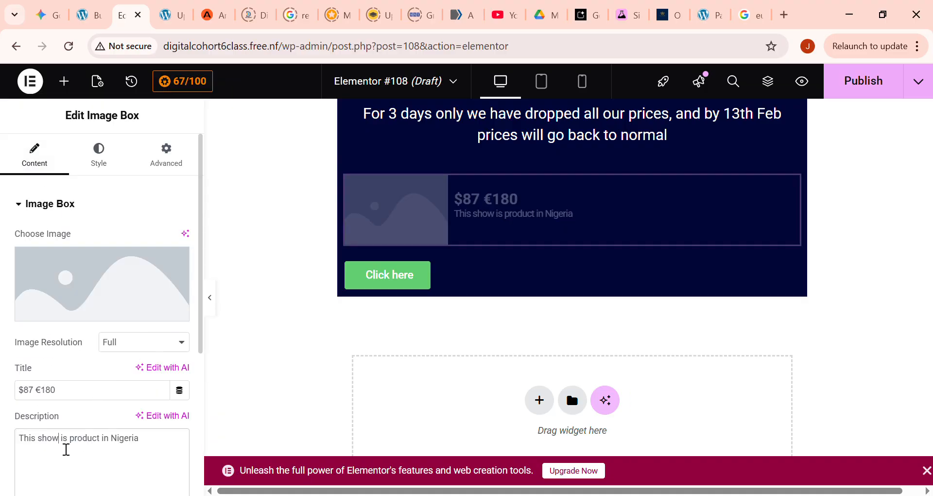
{"action": "key", "text": "BackSpace"}
{"action": "type", "text": "e"}
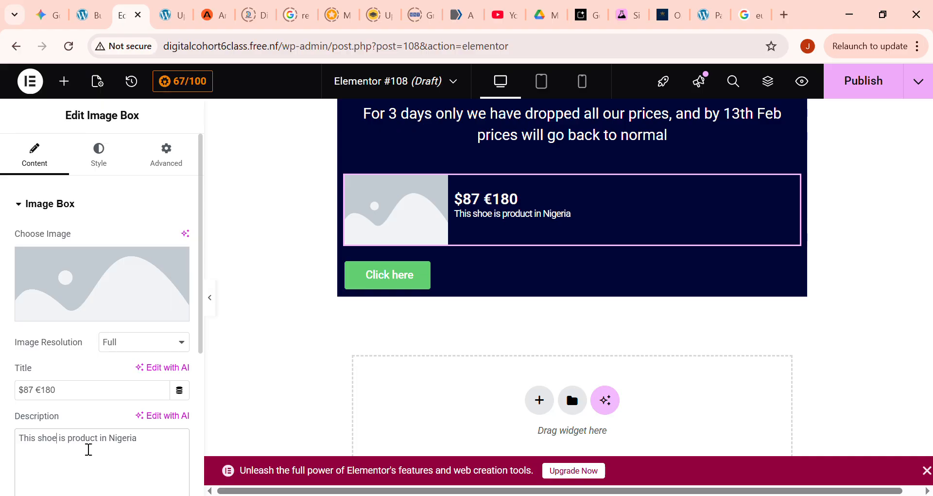
{"action": "key", "text": "Return"}
- Replace the image box's placeholder picture with the red shoe image 1.jpg from the media library
{"action": "scroll", "coordinate": [75, 377], "scroll_direction": "down", "scroll_amount": 1}
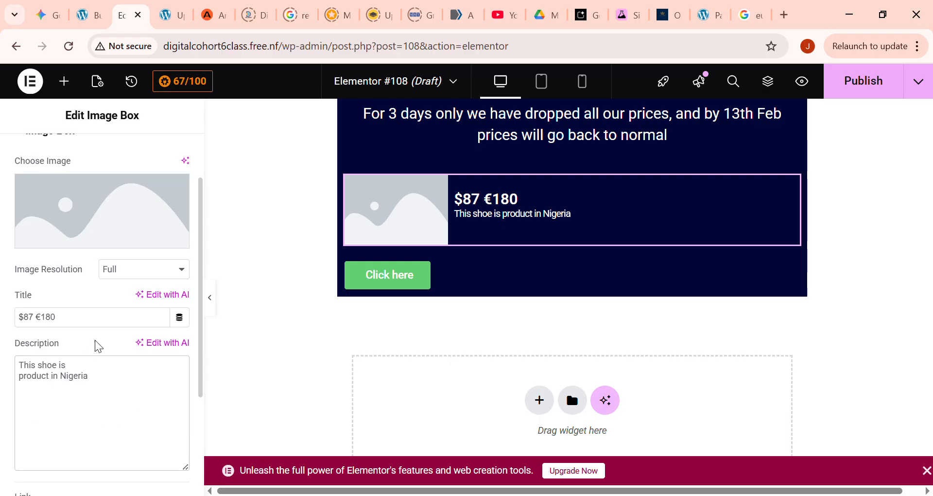
{"action": "scroll", "coordinate": [88, 396], "scroll_direction": "down", "scroll_amount": 2}
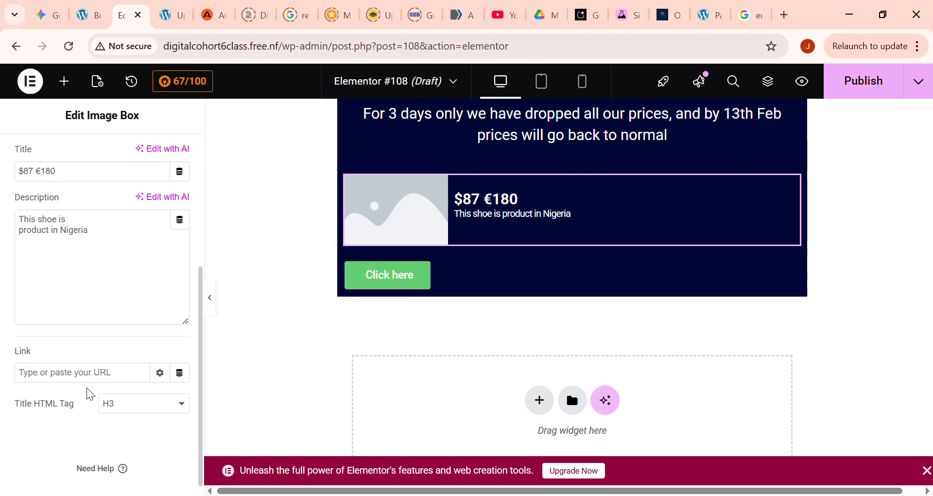
{"action": "scroll", "coordinate": [100, 396], "scroll_direction": "down", "scroll_amount": 1}
{"action": "scroll", "coordinate": [114, 407], "scroll_direction": "up", "scroll_amount": 2}
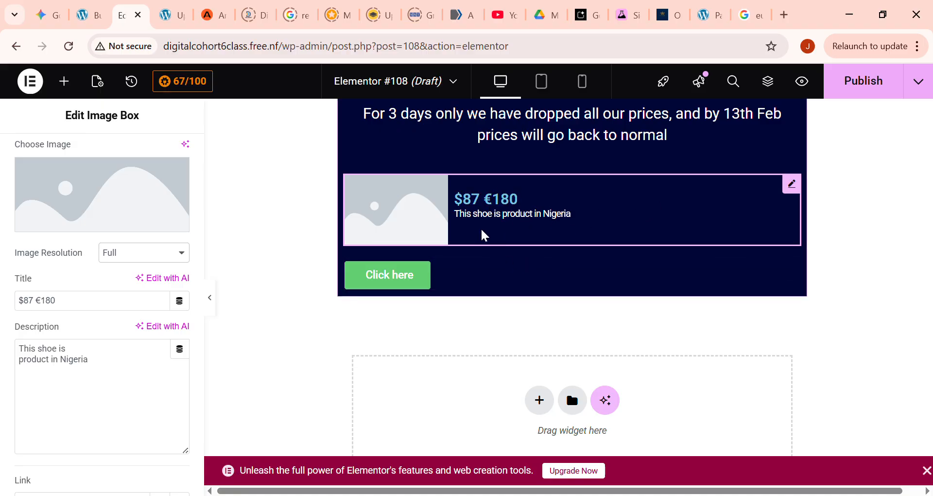
{"action": "left_click", "coordinate": [97, 212]}
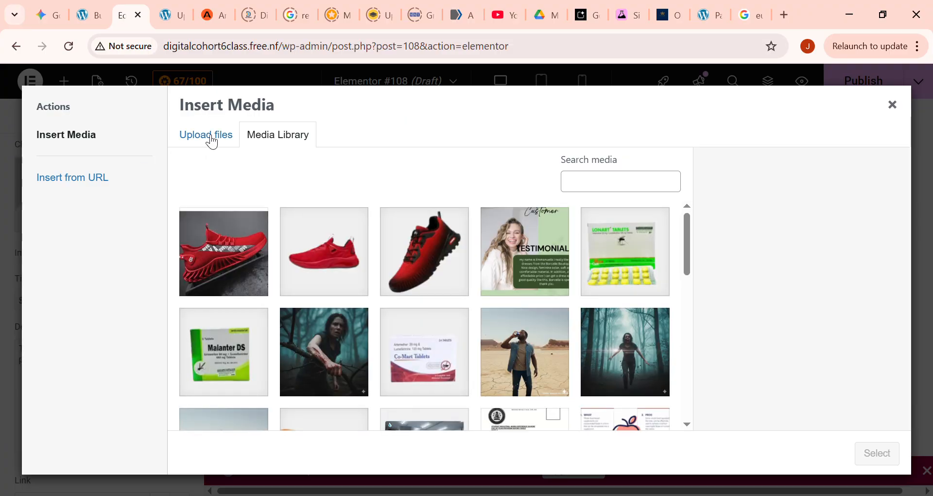
{"action": "left_click", "coordinate": [236, 252]}
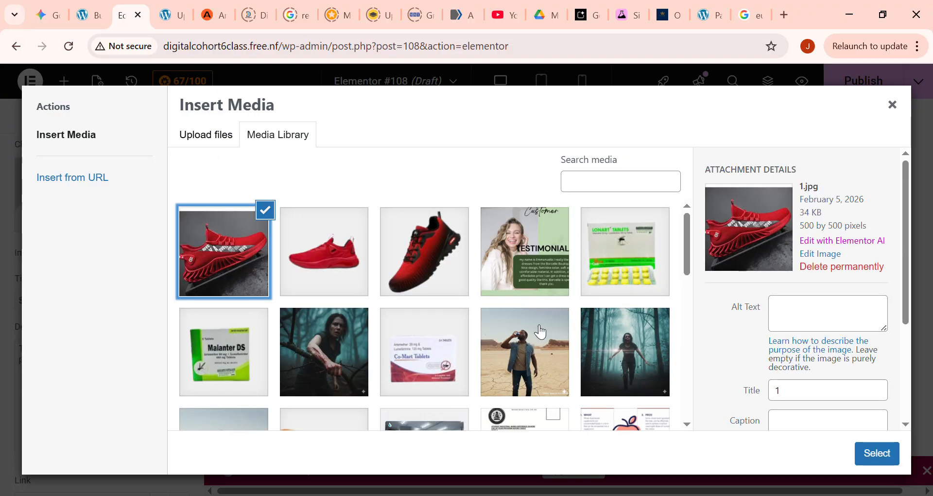
{"action": "left_click", "coordinate": [882, 453]}
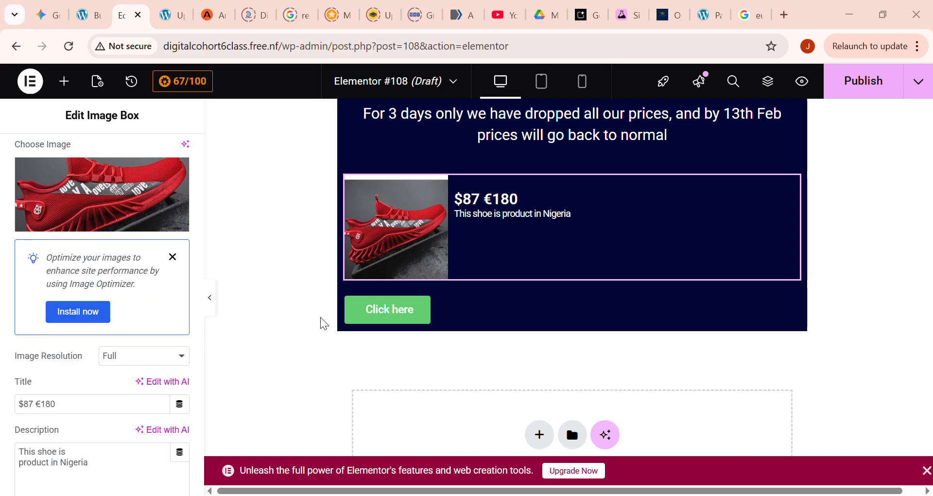
- Unlink the button's margins and set its top margin to -18 px, bringing it up against the image box
{"action": "left_click", "coordinate": [421, 311]}
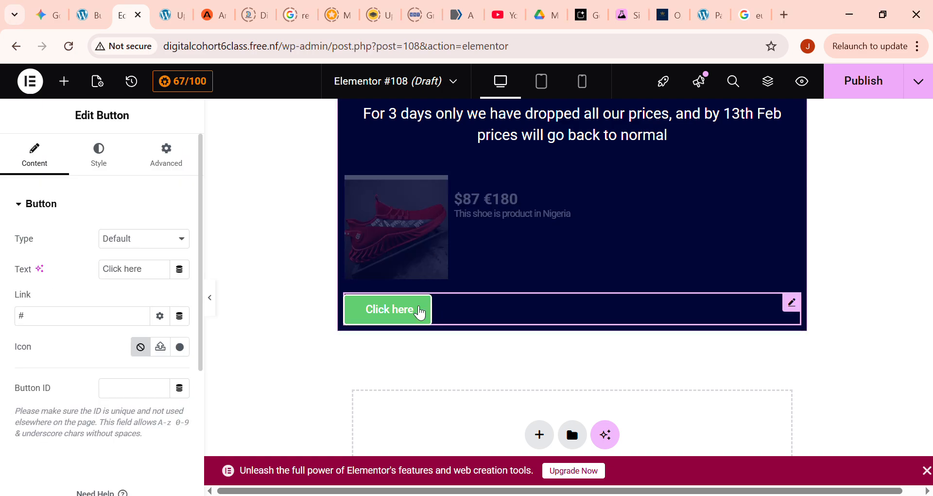
{"action": "left_click", "coordinate": [169, 160]}
{"action": "left_click", "coordinate": [188, 254]}
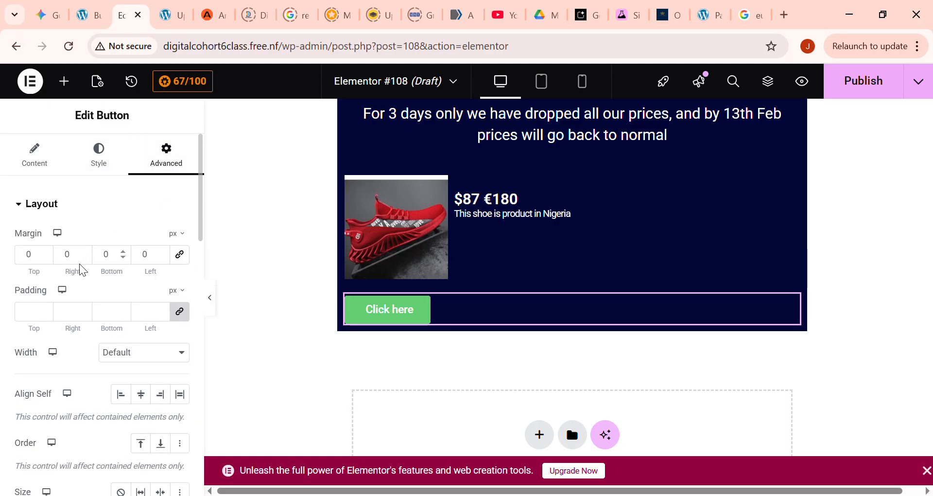
{"action": "double_click", "coordinate": [47, 253]}
{"action": "left_click", "coordinate": [50, 257]}
{"action": "left_click", "coordinate": [50, 257]}
{"action": "left_click", "coordinate": [50, 257]}
{"action": "left_click", "coordinate": [50, 257]}
{"action": "left_click", "coordinate": [50, 257]}
{"action": "left_click", "coordinate": [50, 257]}
{"action": "left_click", "coordinate": [50, 256]}
{"action": "left_click", "coordinate": [50, 257]}
{"action": "left_click", "coordinate": [51, 257]}
{"action": "left_click", "coordinate": [46, 257]}
{"action": "left_click", "coordinate": [45, 257]}
{"action": "left_click", "coordinate": [45, 257]}
{"action": "left_click", "coordinate": [45, 257]}
{"action": "left_click", "coordinate": [45, 257]}
{"action": "left_click", "coordinate": [45, 257]}
{"action": "left_click", "coordinate": [45, 257]}
{"action": "left_click", "coordinate": [45, 257]}
{"action": "left_click", "coordinate": [45, 257]}
{"action": "left_click", "coordinate": [45, 257]}
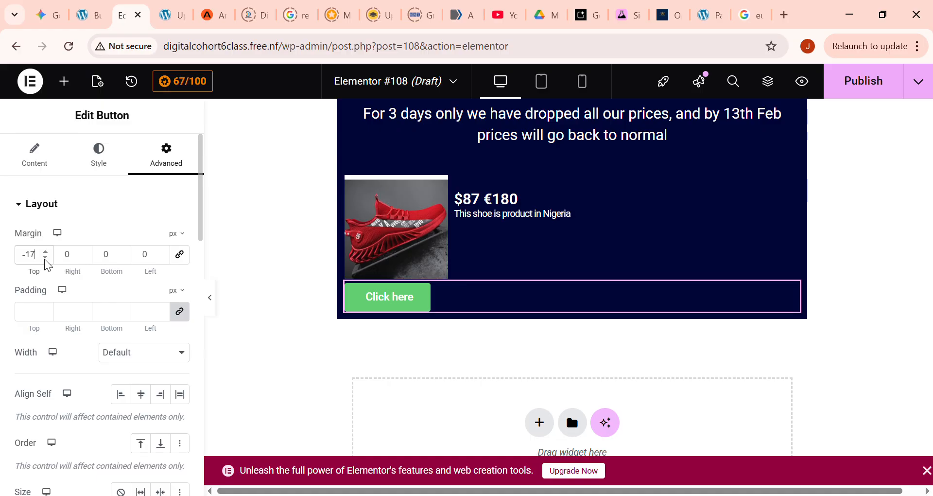
{"action": "left_click", "coordinate": [46, 257]}
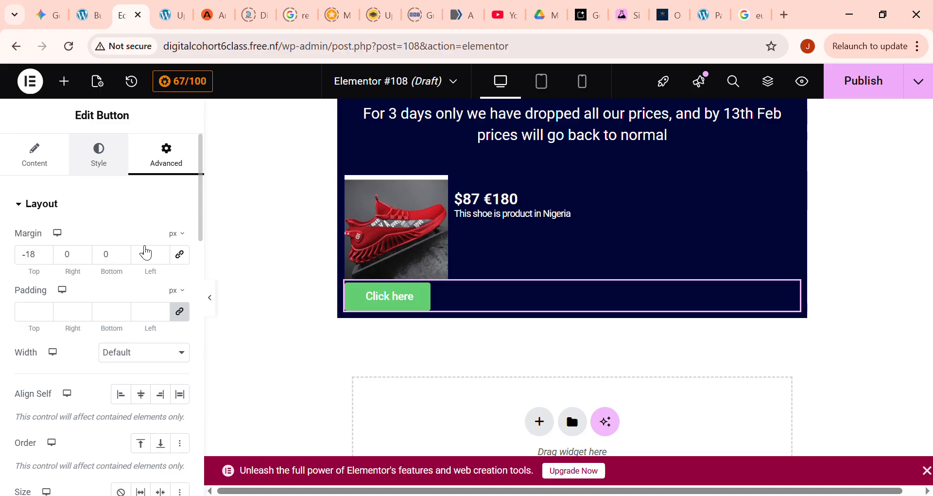
- Change the button's background colour to black
{"action": "left_click", "coordinate": [115, 173]}
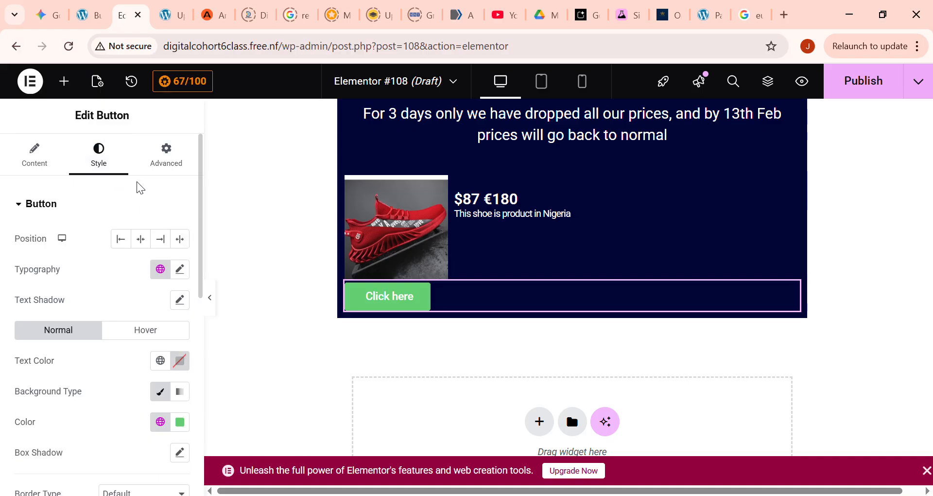
{"action": "left_click", "coordinate": [180, 421]}
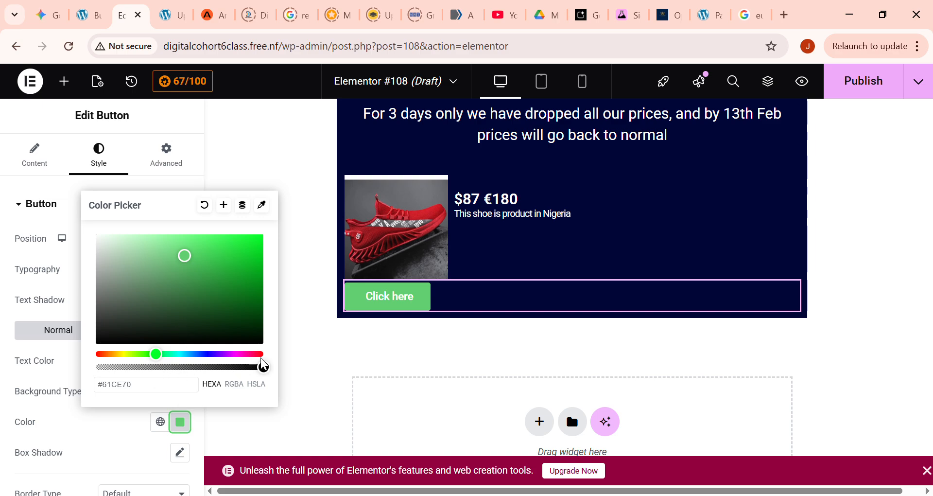
{"action": "left_click", "coordinate": [97, 354]}
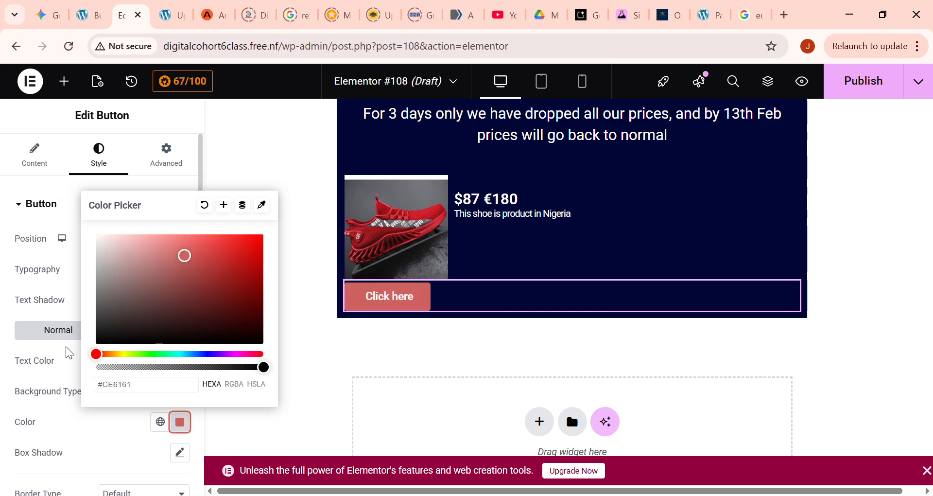
{"action": "left_click_drag", "start_coordinate": [230, 267], "coordinate": [57, 377]}
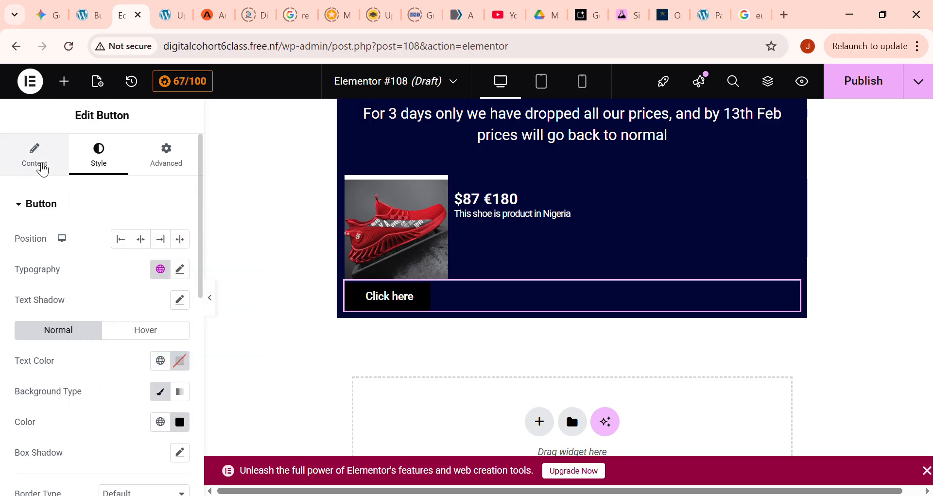
- Set the button's text to "SHOP NOW"
{"action": "left_click", "coordinate": [47, 160]}
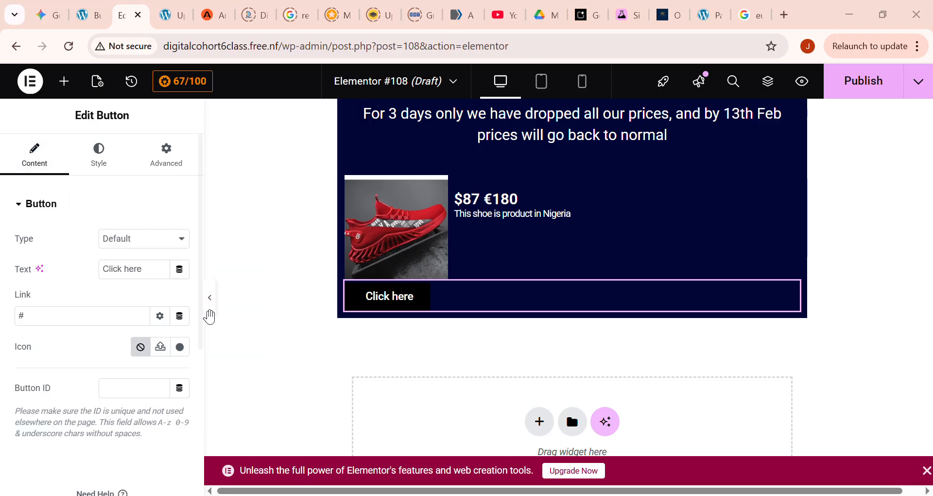
{"action": "triple_click", "coordinate": [141, 277]}
{"action": "type", "text": "SHOP NOW"}
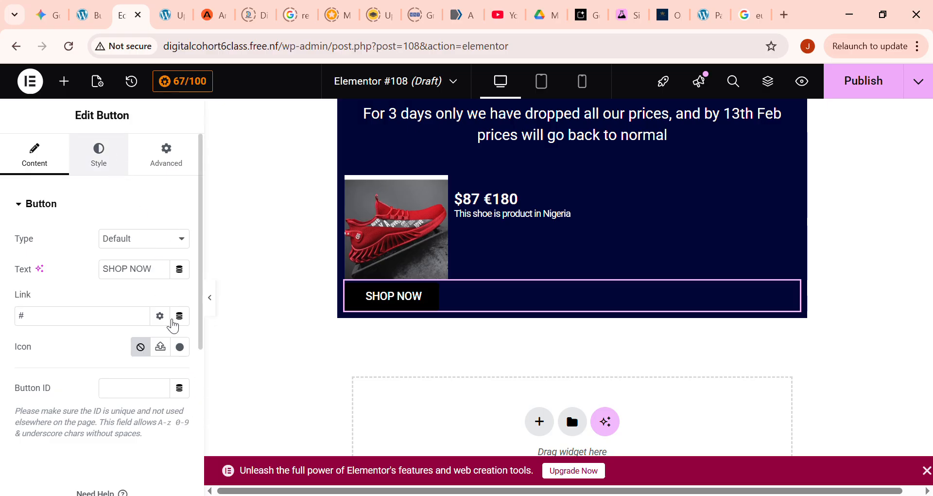
- Set the SHOP NOW button's background colour to red #D20000
{"action": "left_click", "coordinate": [98, 155]}
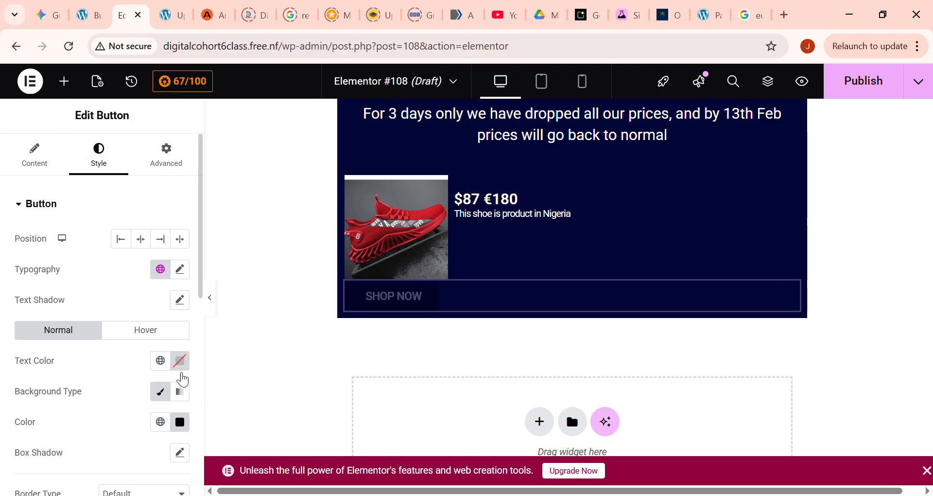
{"action": "left_click", "coordinate": [189, 427]}
{"action": "left_click", "coordinate": [103, 253]}
{"action": "mouse_move", "coordinate": [245, 269]}
{"action": "left_mouse_down"}
{"action": "mouse_move", "coordinate": [284, 262]}
{"action": "mouse_move", "coordinate": [277, 236]}
{"action": "mouse_move", "coordinate": [284, 273]}
{"action": "mouse_move", "coordinate": [271, 254]}
{"action": "left_mouse_up"}
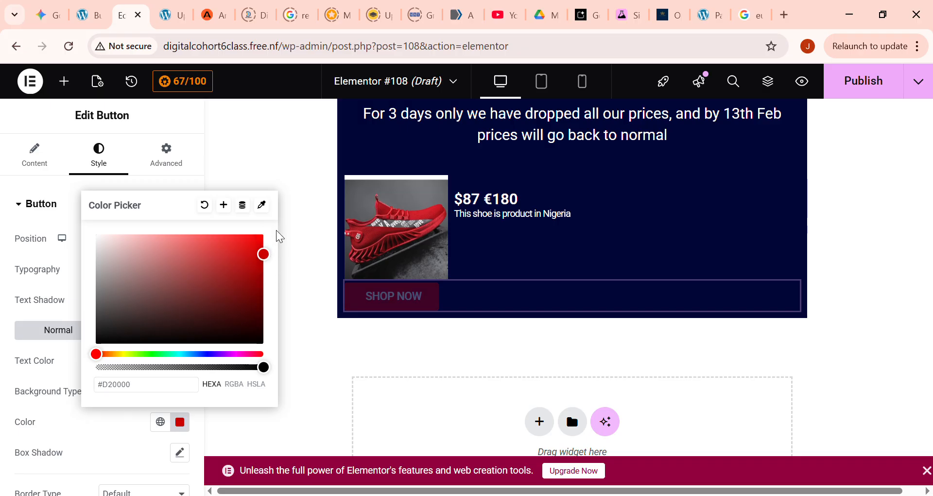
{"action": "left_click", "coordinate": [298, 245]}
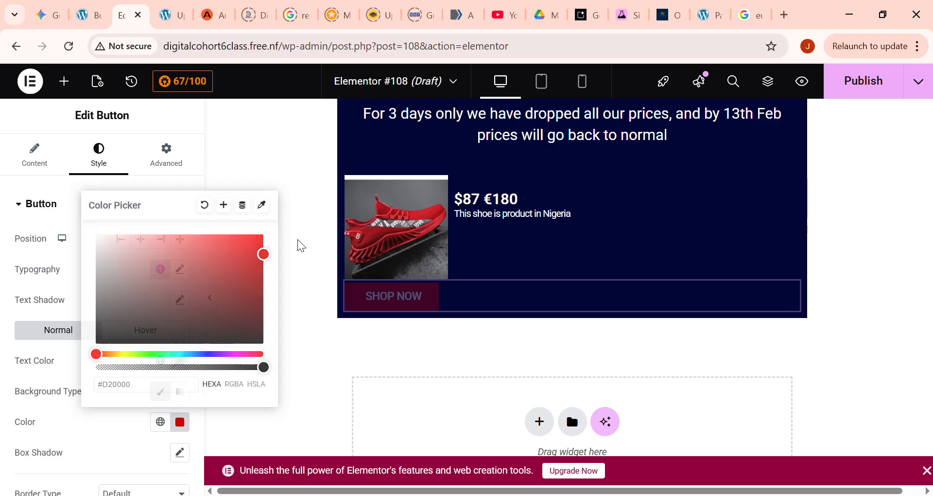
{"action": "left_click", "coordinate": [235, 266]}
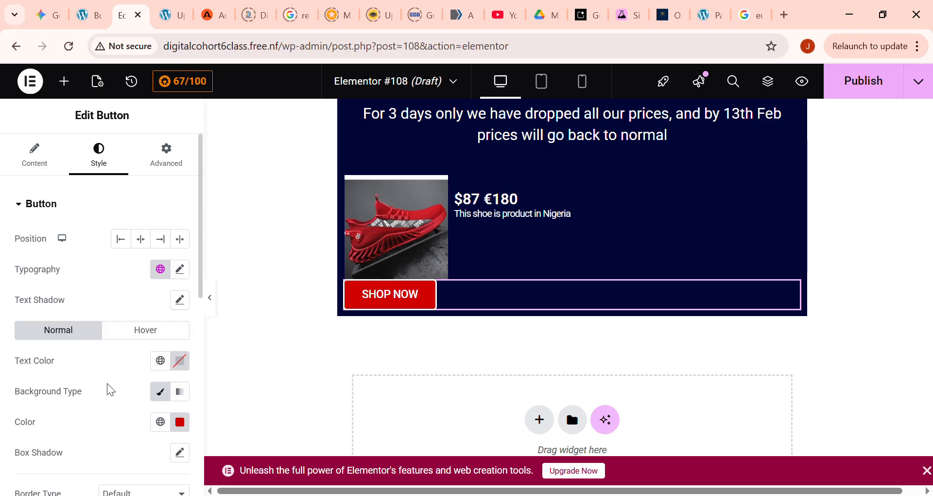
- Try unlinked button padding with 3 px on the left side in the style settings, and undo the padding changes
{"action": "scroll", "coordinate": [97, 415], "scroll_direction": "down", "scroll_amount": 2}
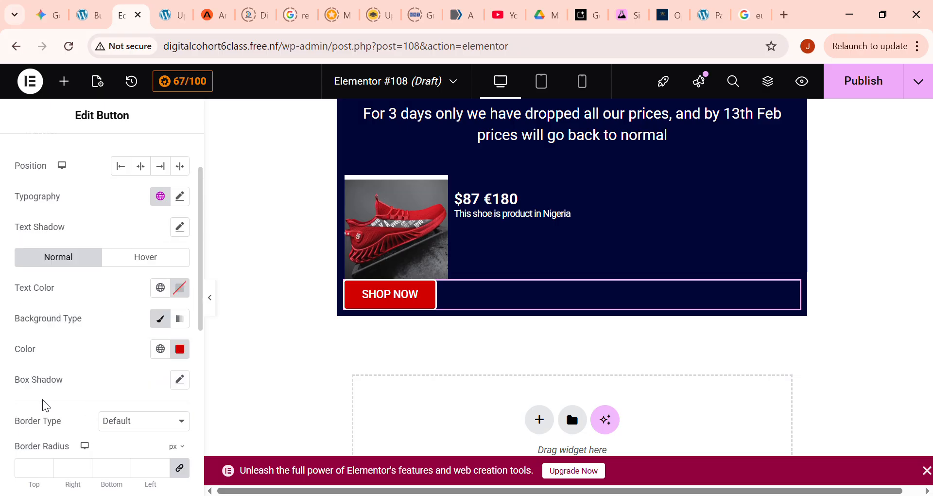
{"action": "scroll", "coordinate": [46, 405], "scroll_direction": "down", "scroll_amount": 2}
{"action": "scroll", "coordinate": [112, 389], "scroll_direction": "down", "scroll_amount": 2}
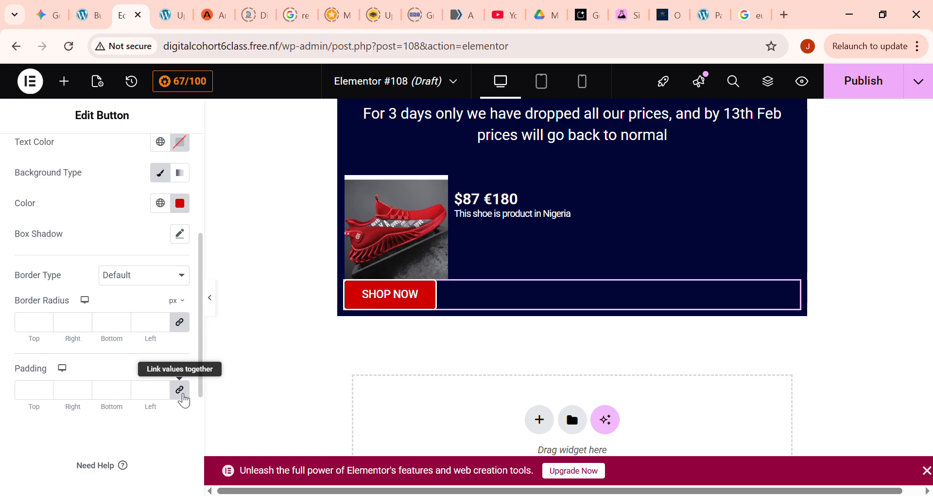
{"action": "left_click", "coordinate": [182, 394]}
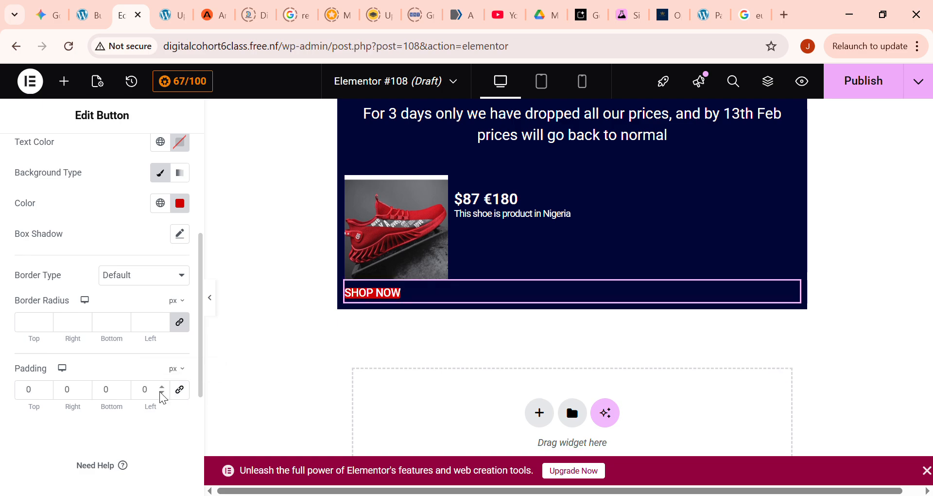
{"action": "left_click", "coordinate": [160, 388]}
{"action": "left_click", "coordinate": [160, 388]}
{"action": "left_click", "coordinate": [160, 387]}
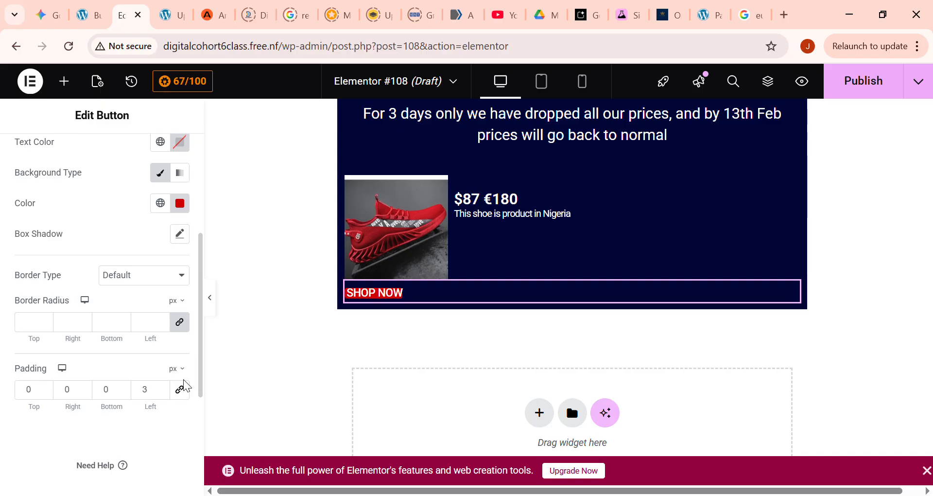
{"action": "left_click", "coordinate": [178, 391]}
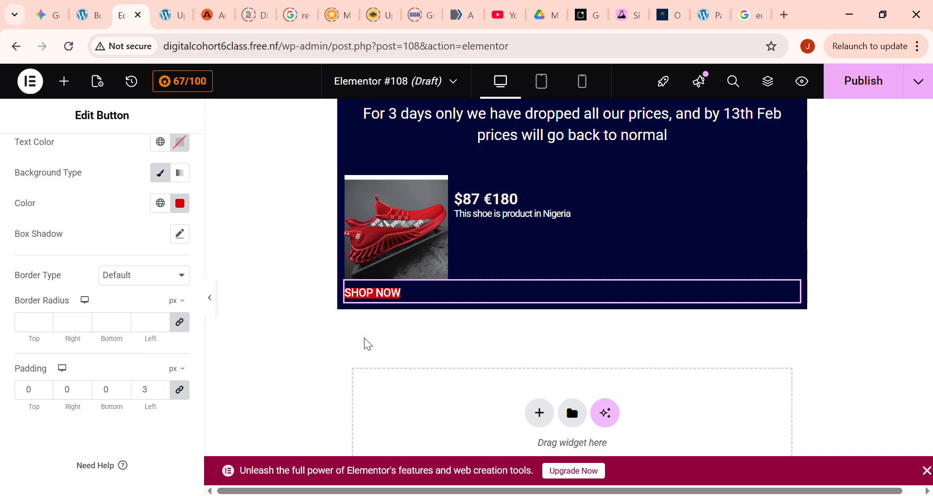
{"action": "key", "text": "ctrl+z"}
{"action": "key", "text": "ctrl+z"}
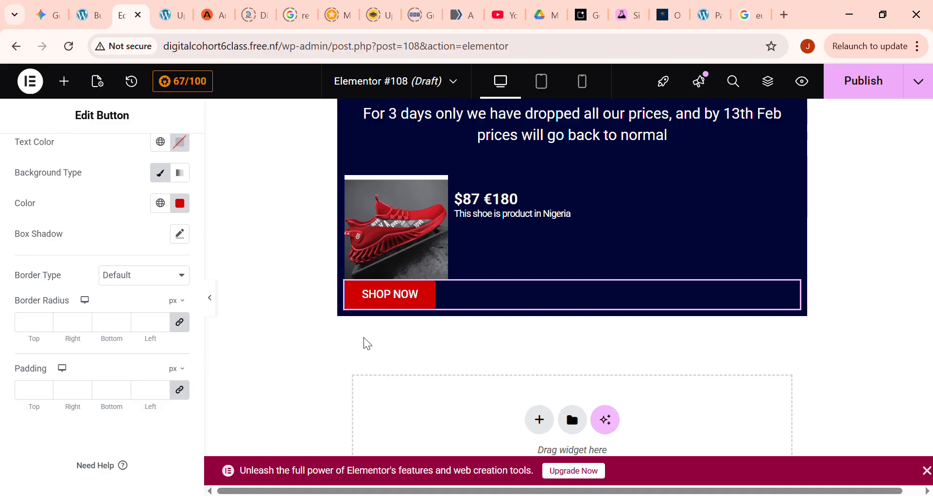
{"action": "scroll", "coordinate": [160, 155], "scroll_direction": "up", "scroll_amount": 5}
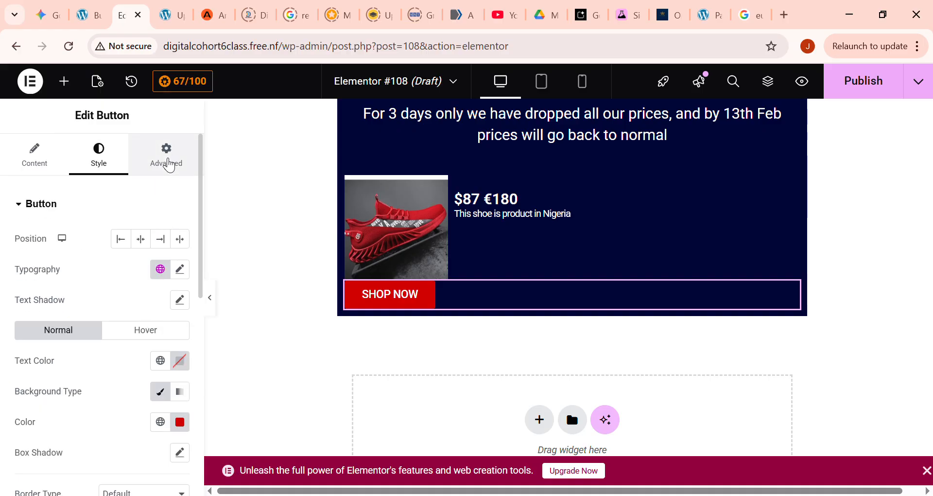
{"action": "left_click", "coordinate": [57, 159]}
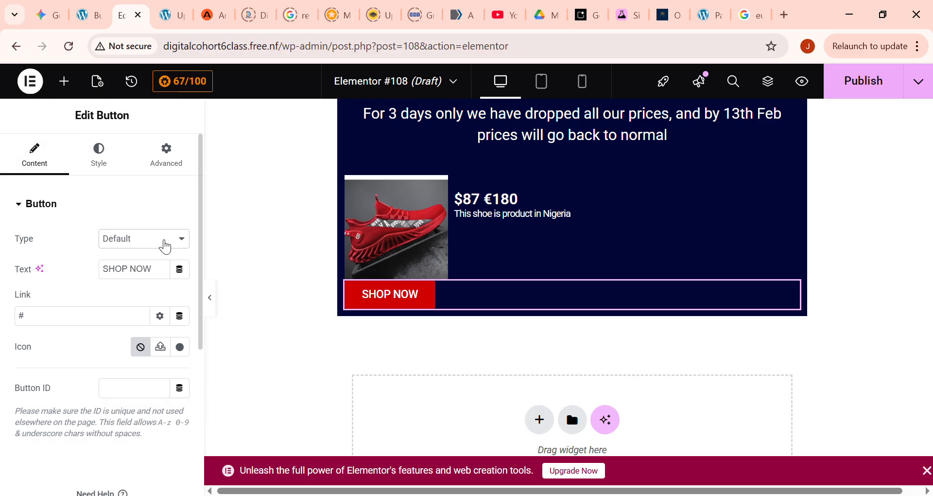
{"action": "left_click", "coordinate": [168, 216]}
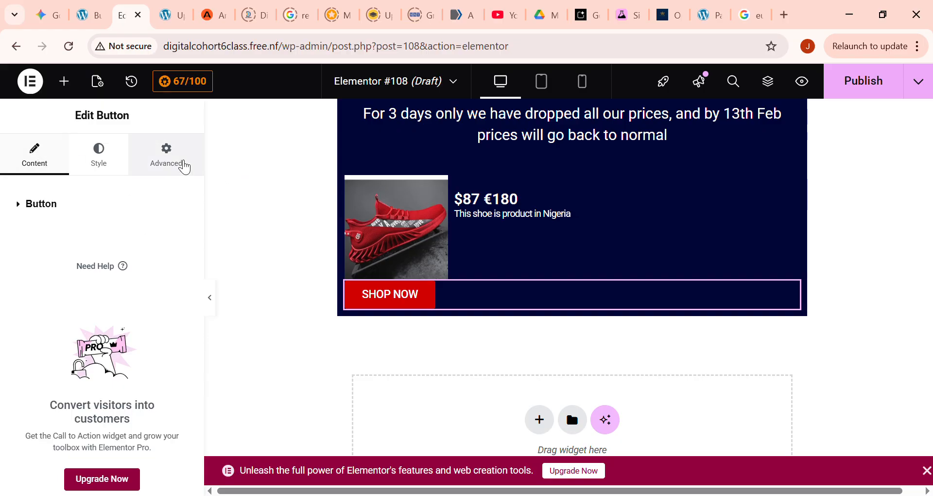
- Give the SHOP NOW button a custom width of 30%
{"action": "left_click", "coordinate": [182, 162]}
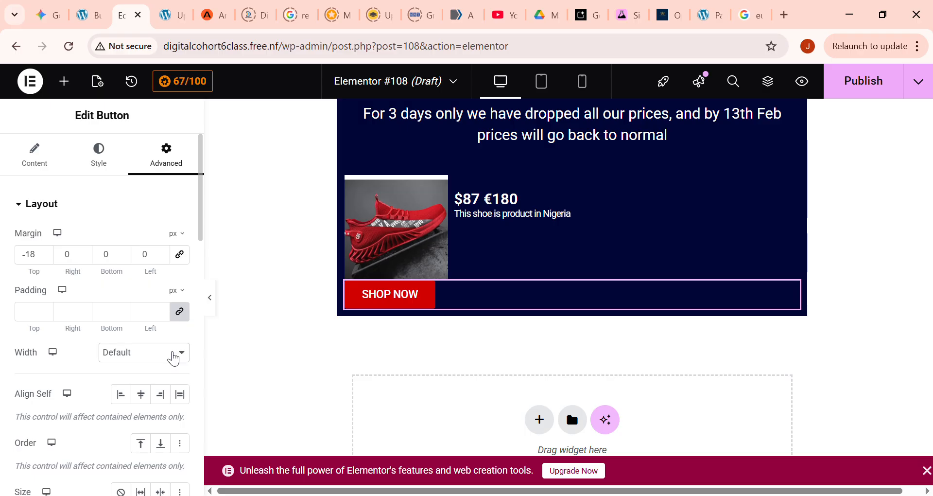
{"action": "left_click", "coordinate": [131, 430]}
{"action": "left_click_drag", "start_coordinate": [20, 407], "coordinate": [60, 403]}
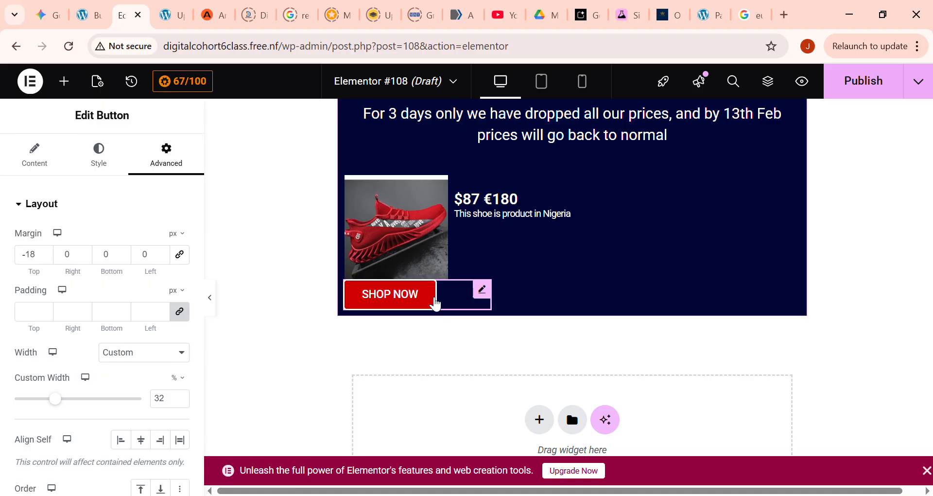
{"action": "left_click_drag", "start_coordinate": [63, 399], "coordinate": [65, 407]}
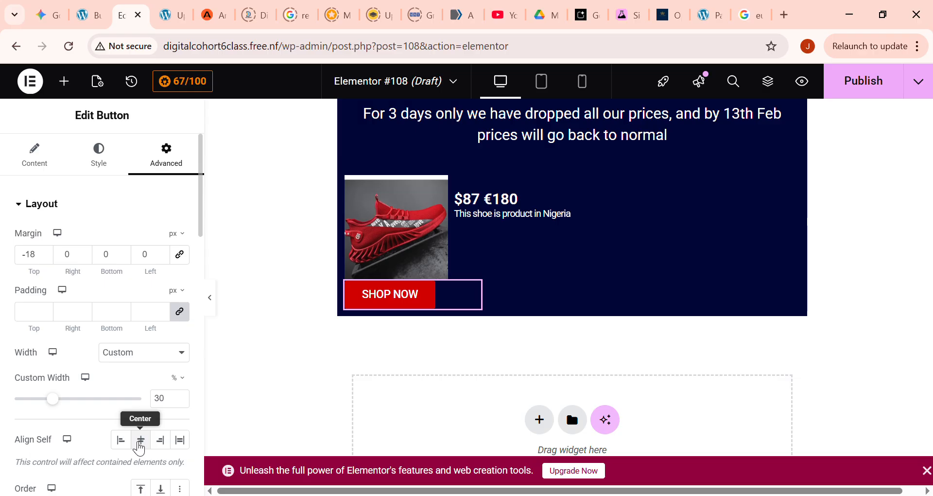
- Align the button itself to the start and set its top margin to -15 px
{"action": "left_click", "coordinate": [145, 444]}
{"action": "left_click", "coordinate": [121, 442]}
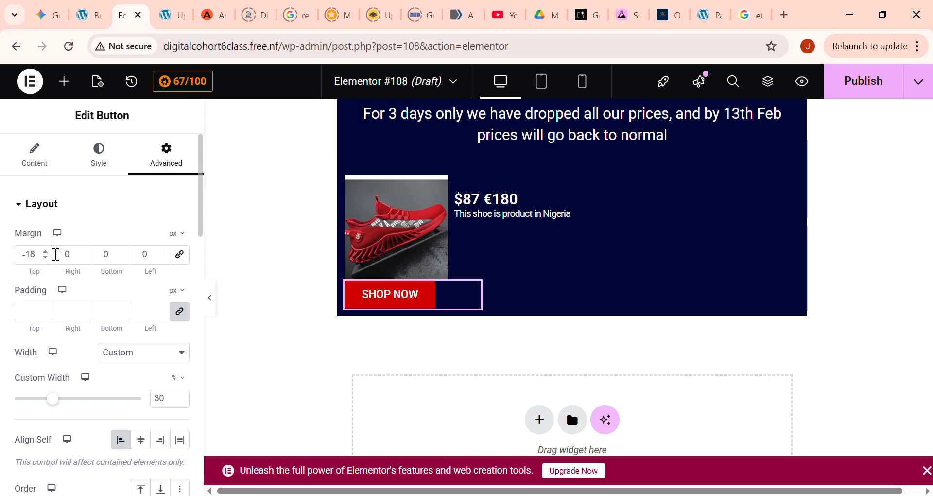
{"action": "left_click", "coordinate": [47, 253]}
{"action": "left_click", "coordinate": [47, 253]}
{"action": "left_click", "coordinate": [46, 253]}
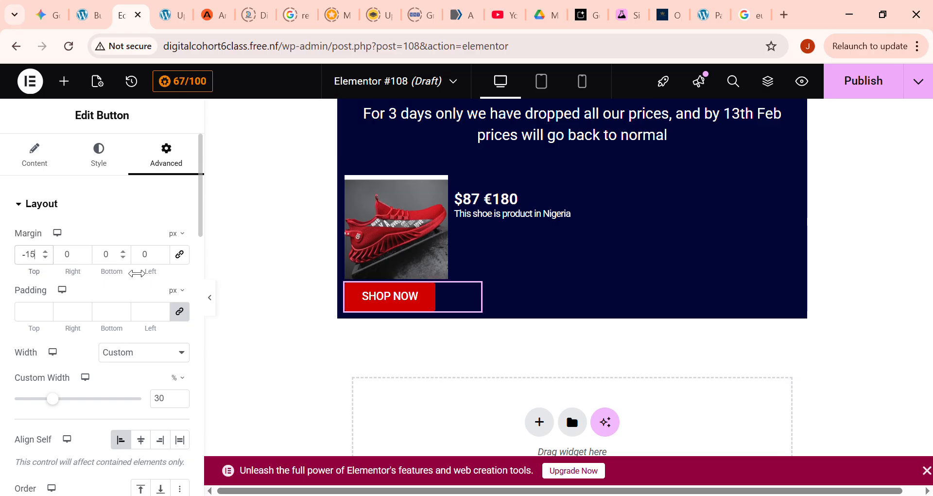
- Unlink the button's layout padding and set it to 1 px top, 3 px right, 1 px bottom and -7 px left
{"action": "left_click", "coordinate": [162, 309]}
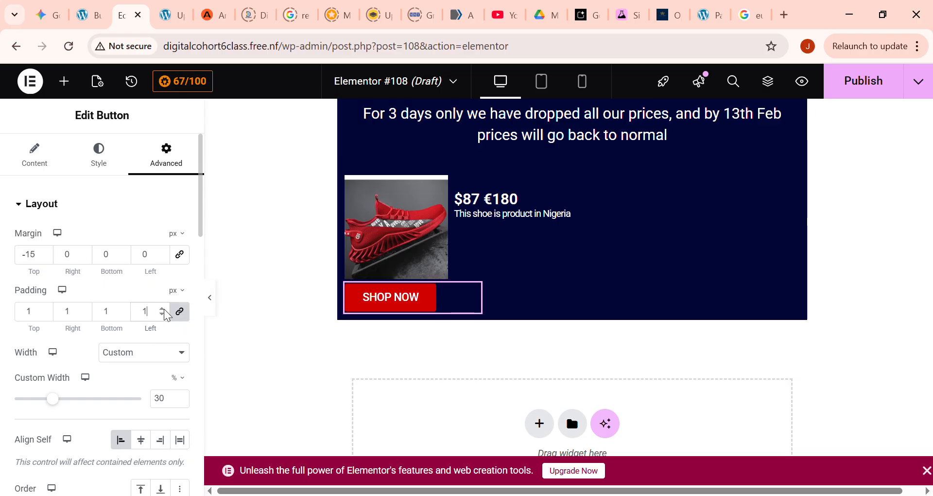
{"action": "left_click", "coordinate": [182, 314]}
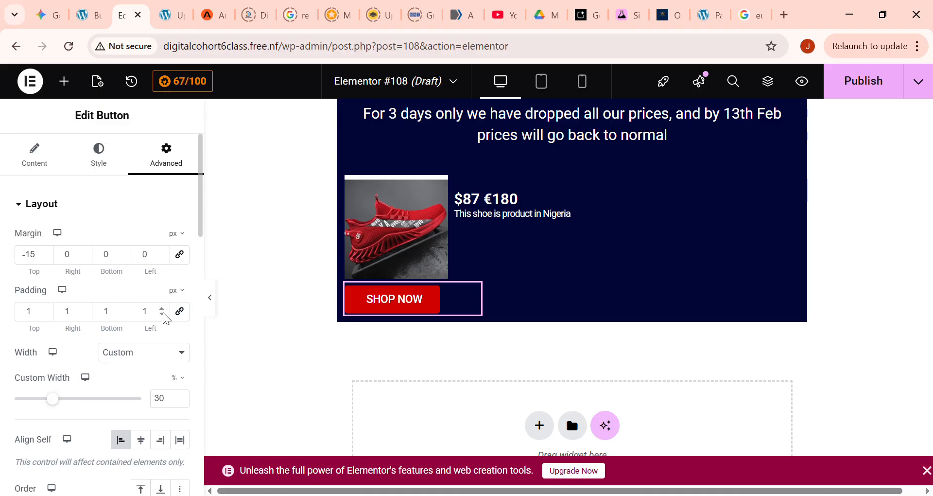
{"action": "left_click", "coordinate": [162, 314]}
{"action": "left_click", "coordinate": [162, 314]}
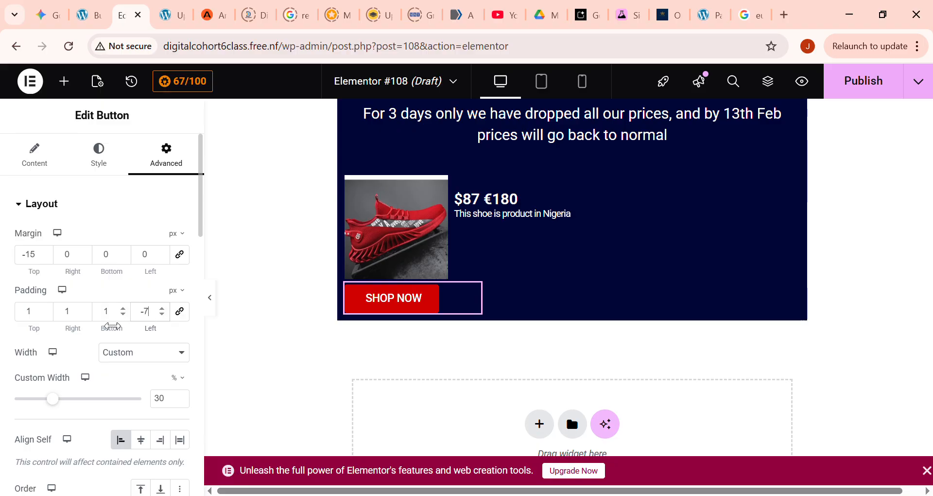
{"action": "left_click", "coordinate": [85, 309]}
- Try the Inline (auto) and Full Width (100%) options for the button, and set its width to Default
{"action": "left_click", "coordinate": [165, 353]}
{"action": "left_click", "coordinate": [143, 407]}
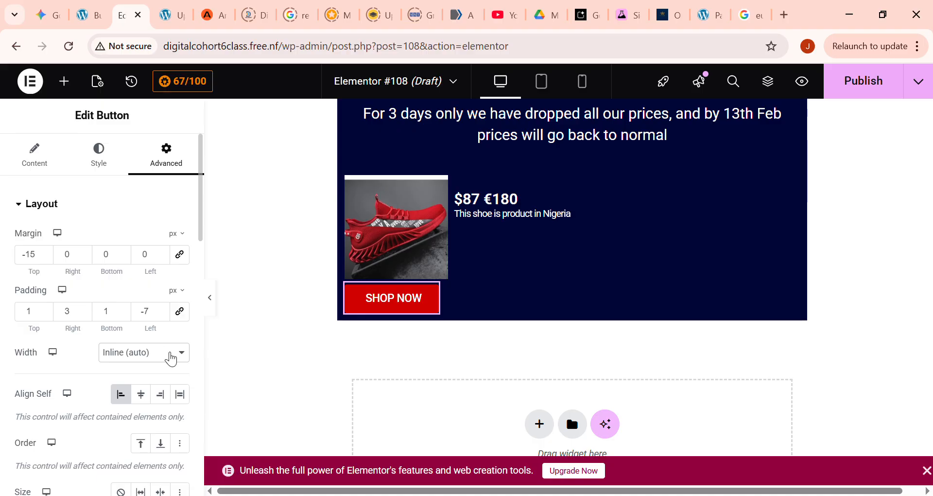
{"action": "left_click", "coordinate": [151, 386]}
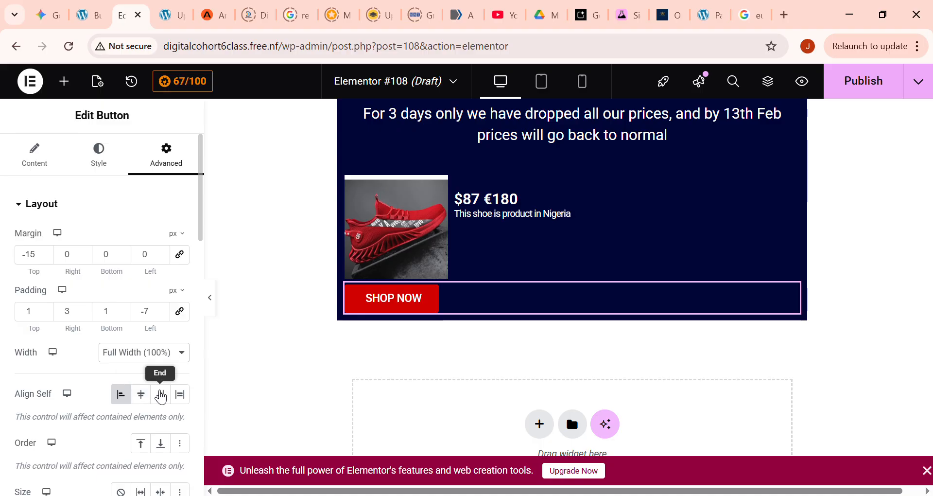
{"action": "left_click", "coordinate": [146, 369]}
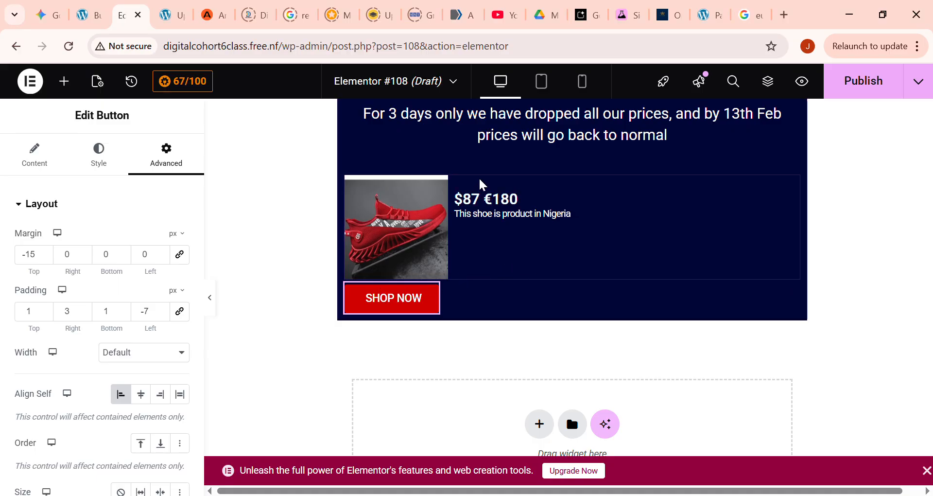
- Duplicate the shoe image box and try to place the copy beside the original
{"action": "left_click", "coordinate": [514, 194]}
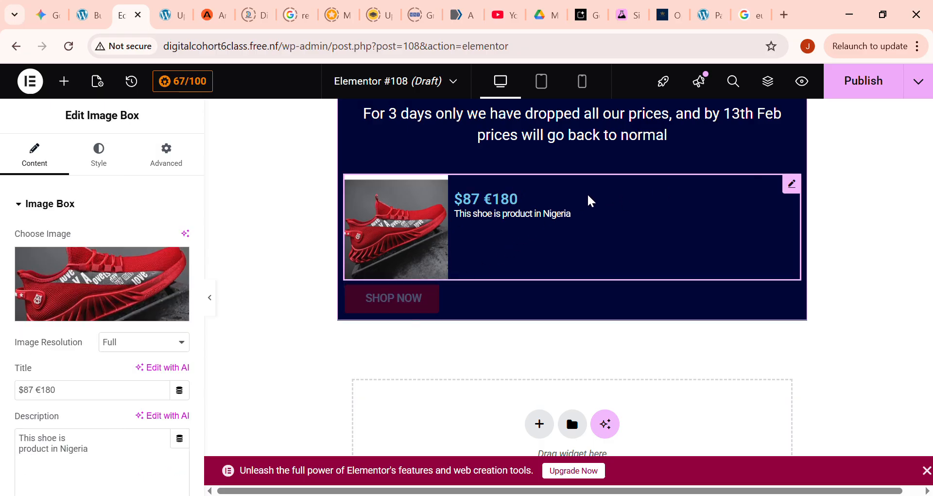
{"action": "right_click", "coordinate": [734, 186]}
{"action": "right_click", "coordinate": [640, 189]}
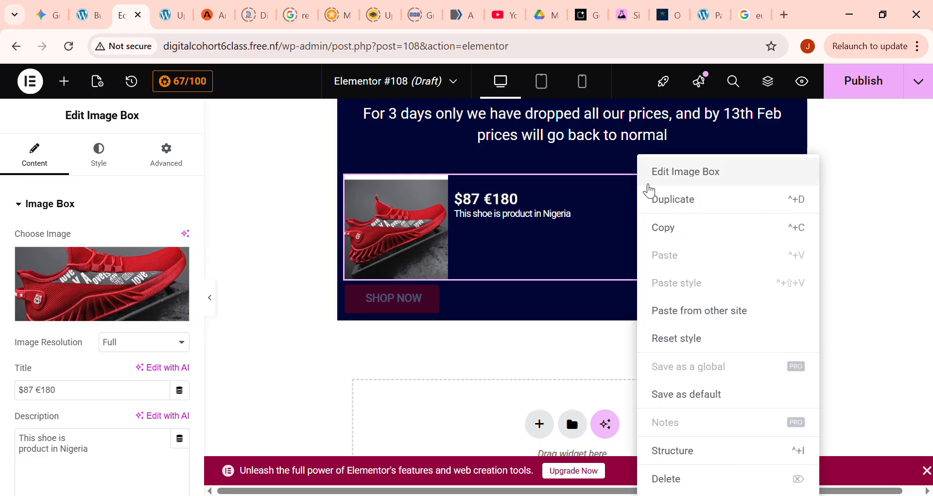
{"action": "left_click", "coordinate": [691, 205]}
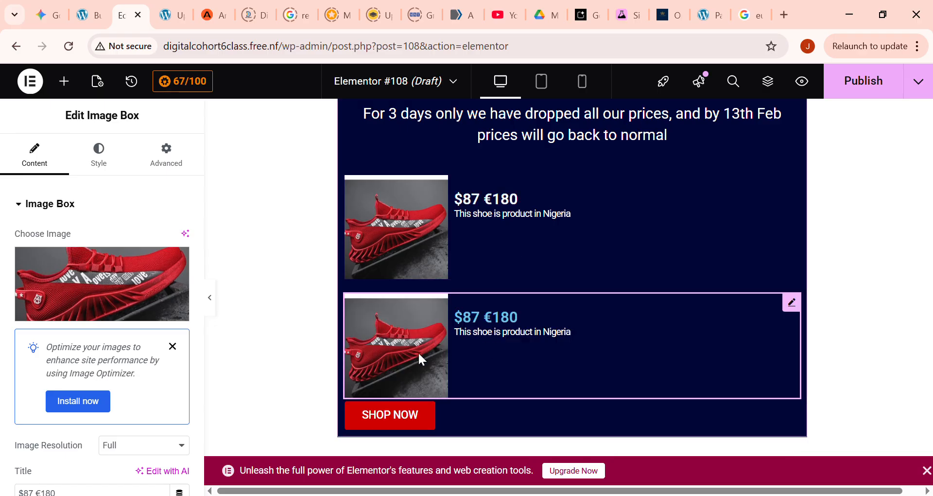
{"action": "left_click_drag", "start_coordinate": [371, 324], "coordinate": [812, 237]}
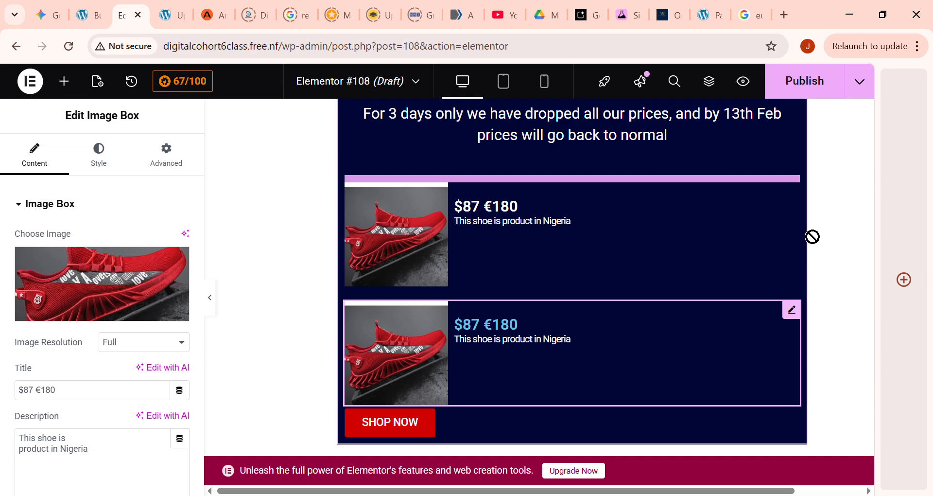
{"action": "left_click_drag", "start_coordinate": [765, 194], "coordinate": [476, 334]}
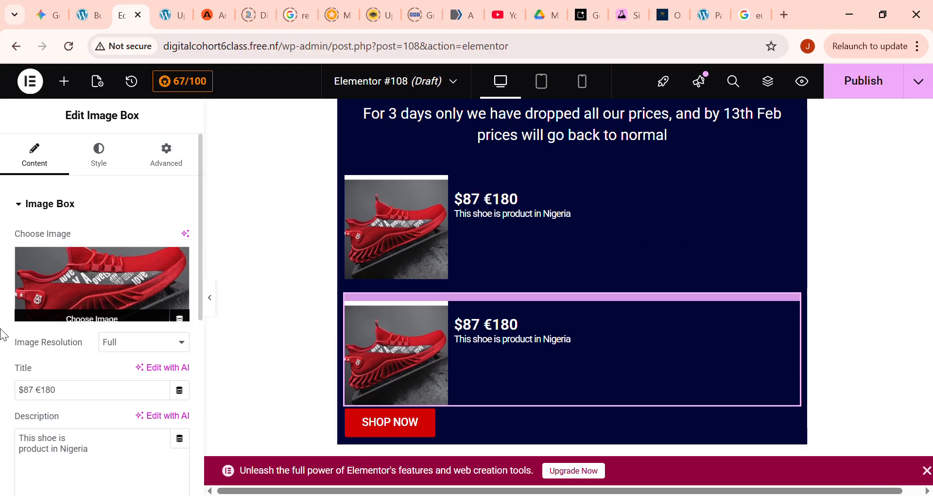
- Insert a grid above the shoe image boxes and set it to 2 columns and 1 row
{"action": "left_click", "coordinate": [76, 89]}
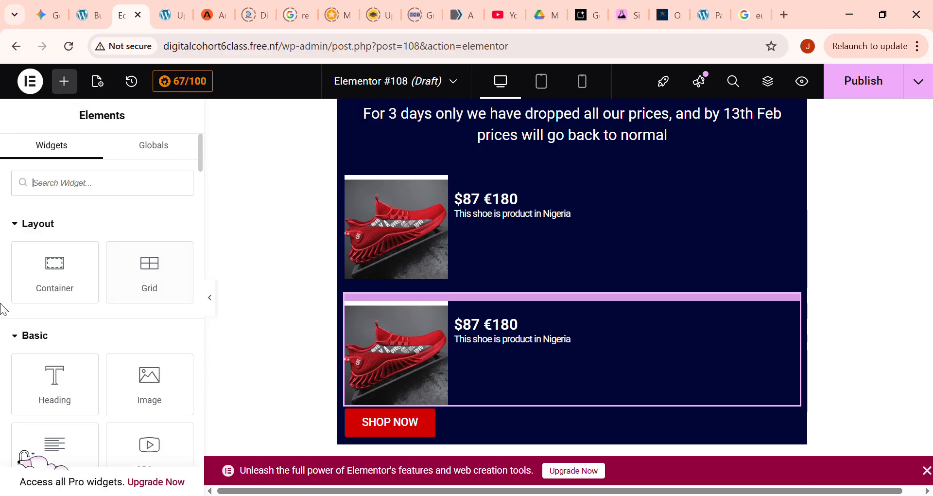
{"action": "left_click_drag", "start_coordinate": [149, 293], "coordinate": [593, 189]}
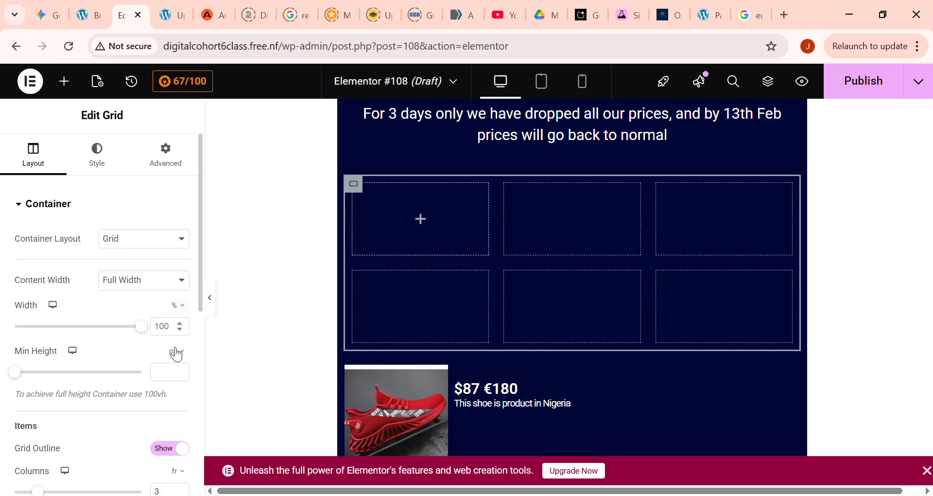
{"action": "scroll", "coordinate": [170, 412], "scroll_direction": "down", "scroll_amount": 2}
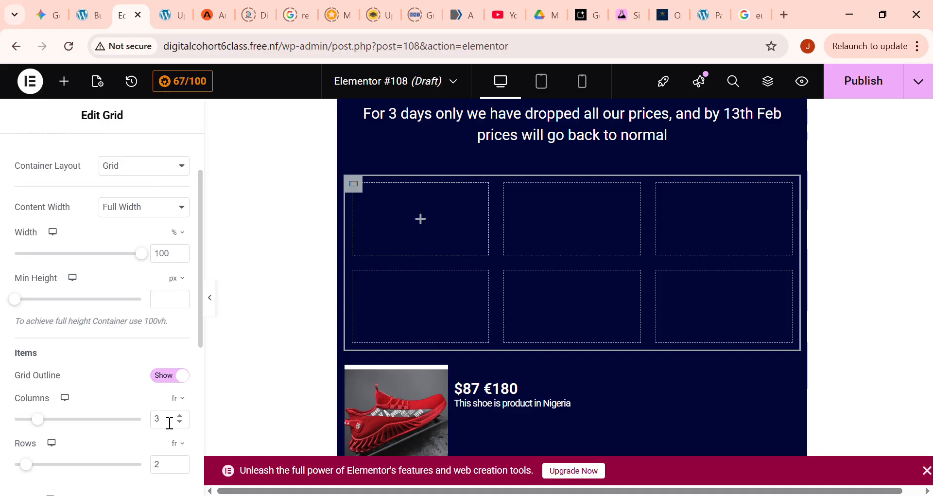
{"action": "left_click", "coordinate": [180, 416]}
{"action": "left_click", "coordinate": [179, 421]}
{"action": "left_click", "coordinate": [179, 421]}
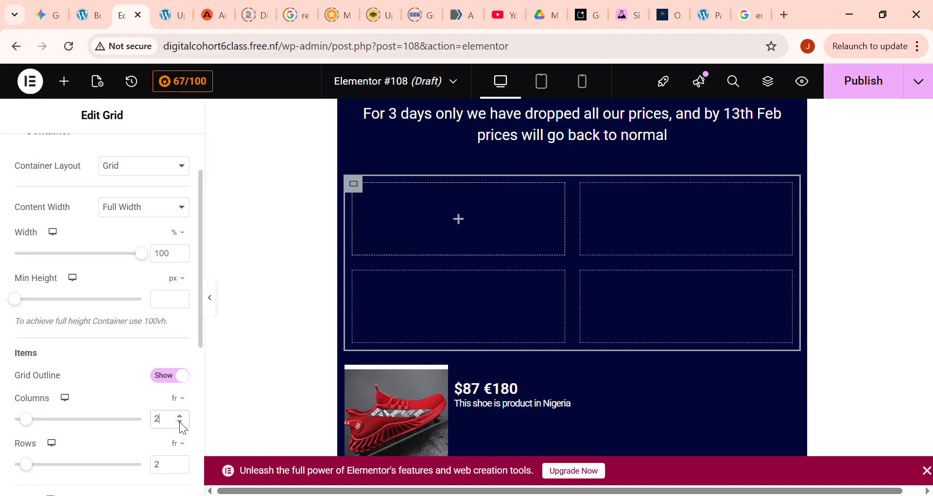
{"action": "left_click", "coordinate": [182, 468]}
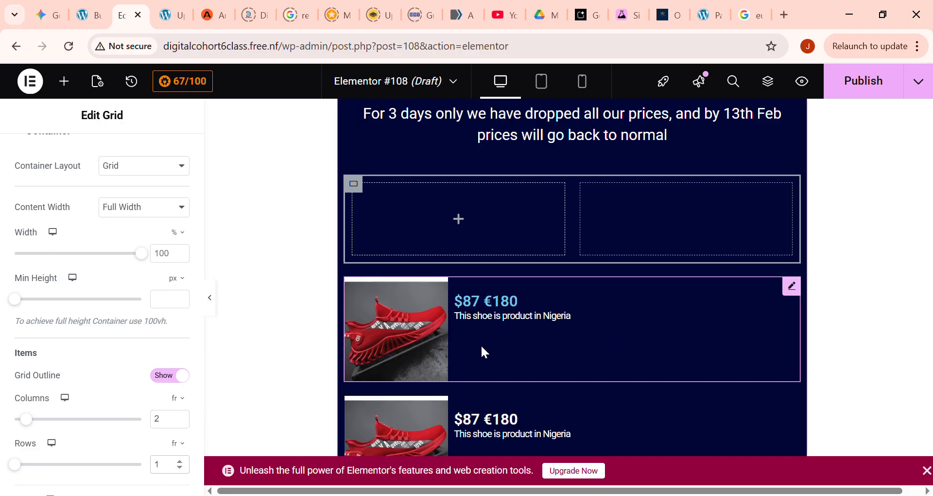
- Move the two shoe image boxes into the grid, one in each cell
{"action": "left_click_drag", "start_coordinate": [440, 399], "coordinate": [435, 213]}
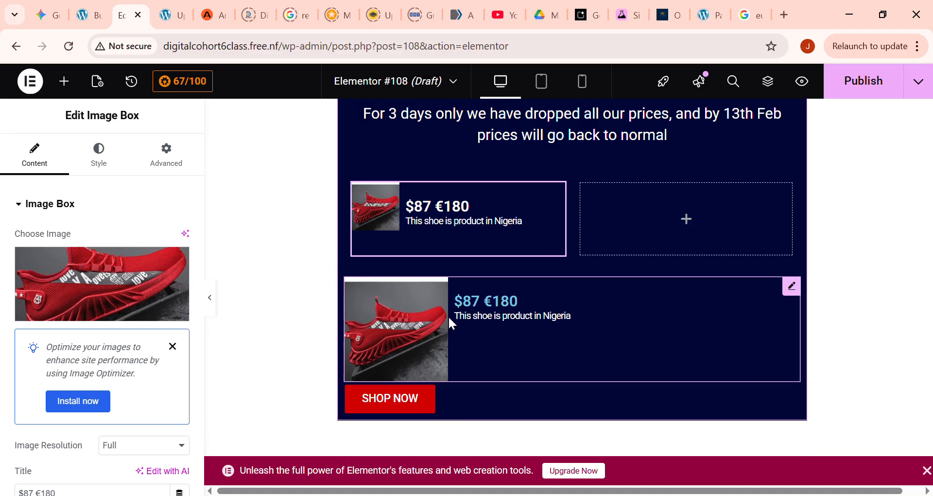
{"action": "scroll", "coordinate": [447, 316], "scroll_direction": "down", "scroll_amount": 1}
{"action": "left_click_drag", "start_coordinate": [422, 276], "coordinate": [664, 141]}
{"action": "scroll", "coordinate": [575, 279], "scroll_direction": "up", "scroll_amount": 1}
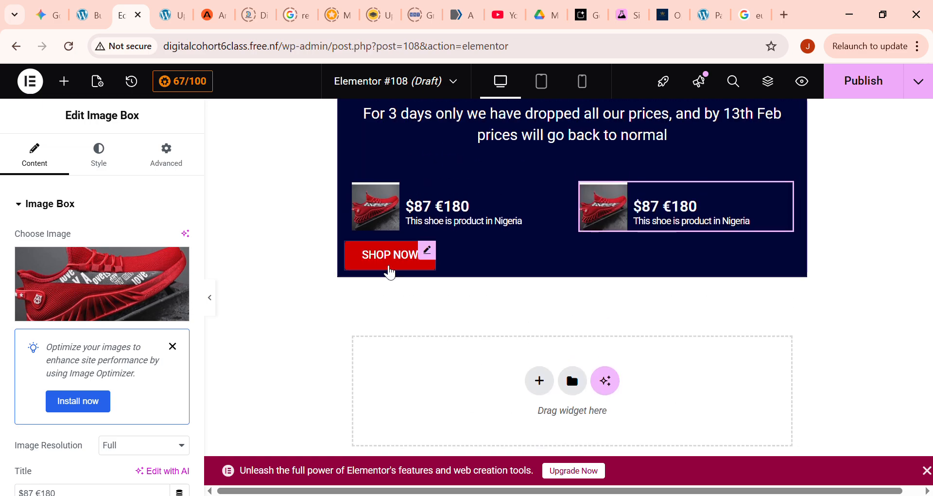
- Try placing the SHOP NOW button inside the shoe grid, and move it back below the grid
{"action": "left_click_drag", "start_coordinate": [427, 250], "coordinate": [509, 222]}
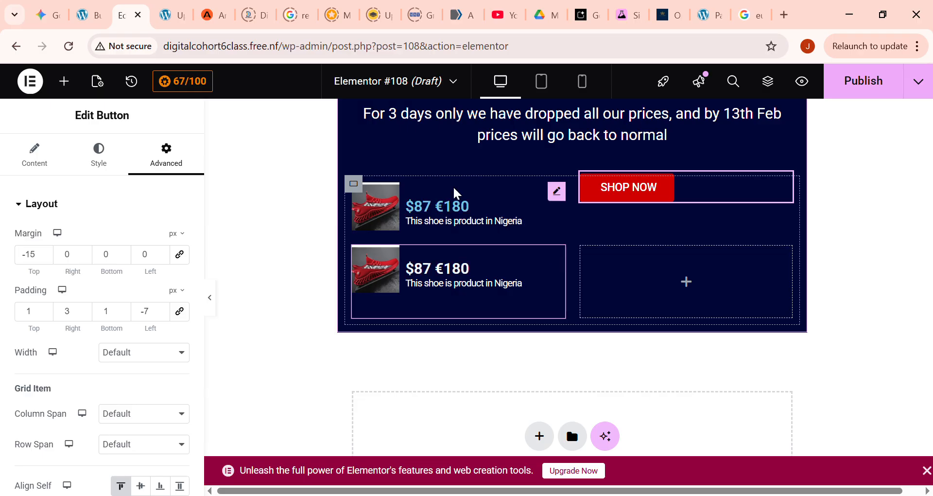
{"action": "left_click_drag", "start_coordinate": [640, 197], "coordinate": [443, 323]}
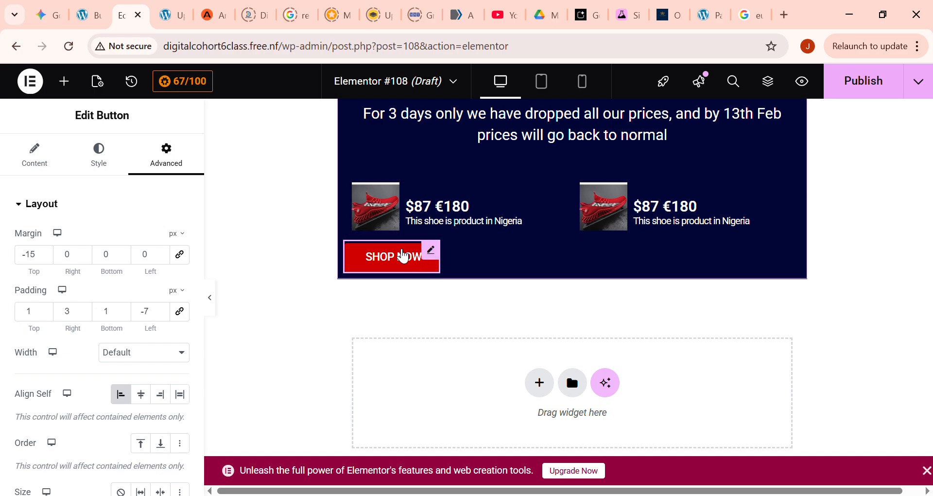
{"action": "right_click", "coordinate": [402, 255]}
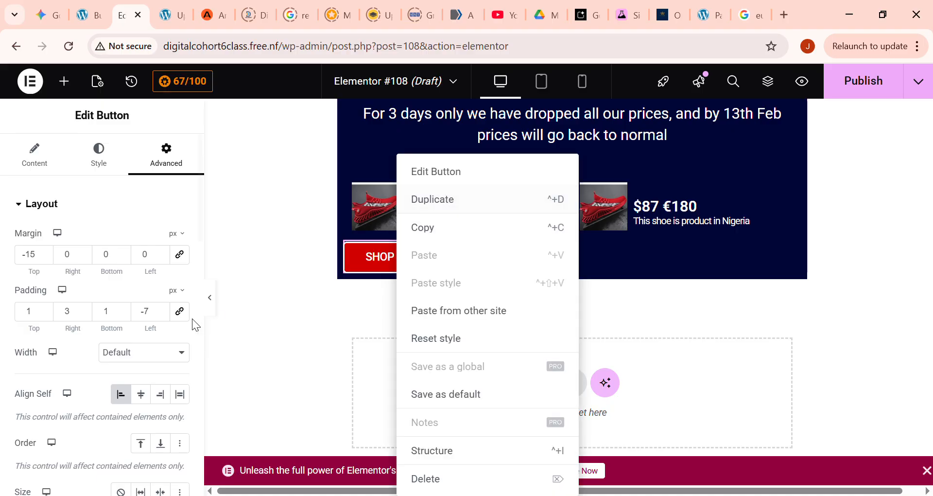
- Try adding a new button widget to the grid's second cell, and undo it
{"action": "left_click", "coordinate": [64, 81]}
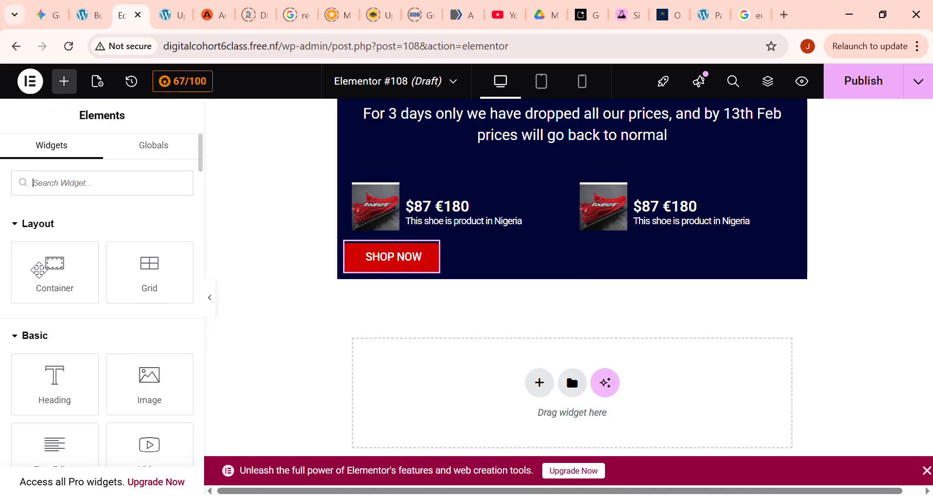
{"action": "scroll", "coordinate": [73, 407], "scroll_direction": "down", "scroll_amount": 3}
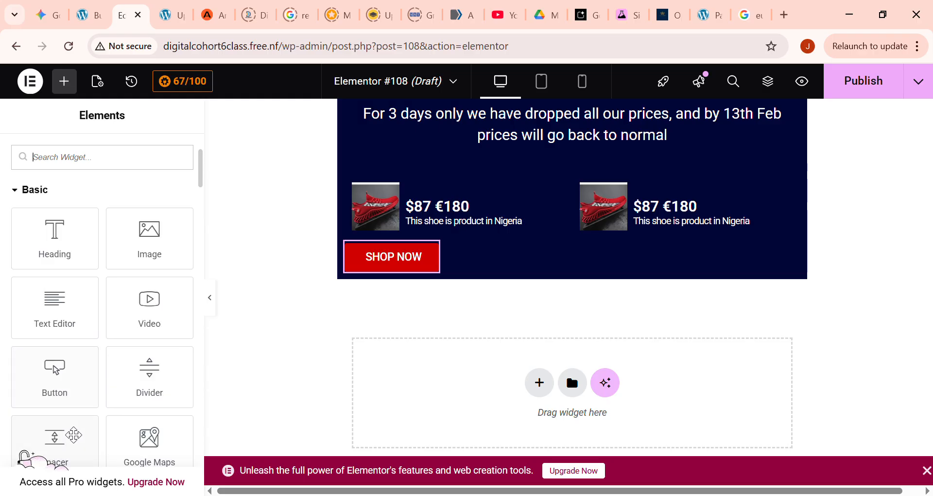
{"action": "left_click_drag", "start_coordinate": [54, 369], "coordinate": [651, 230]}
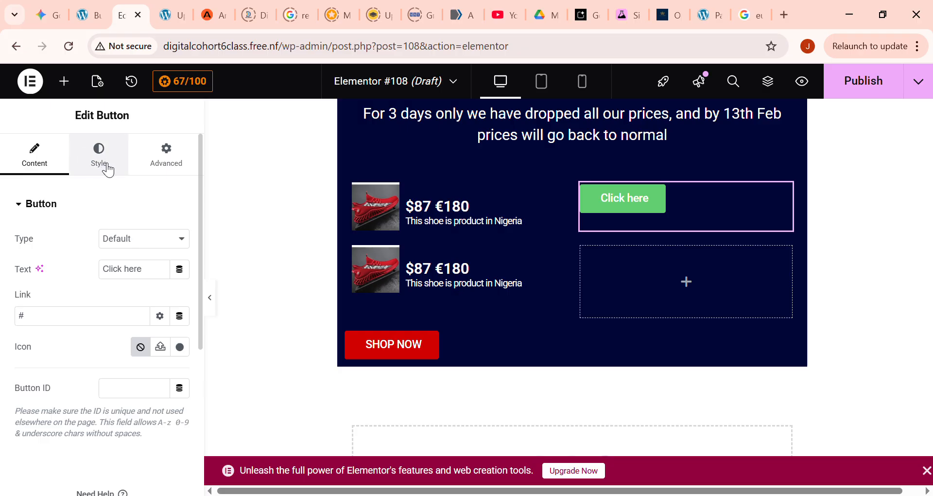
{"action": "key", "text": "ctrl+z"}
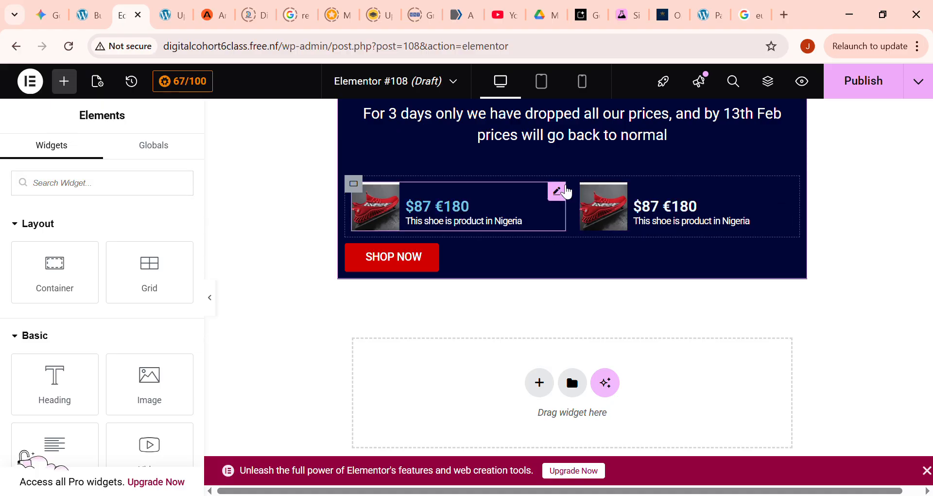
- Inspect the first shoe image box's content settings and its link options
{"action": "left_click", "coordinate": [562, 194]}
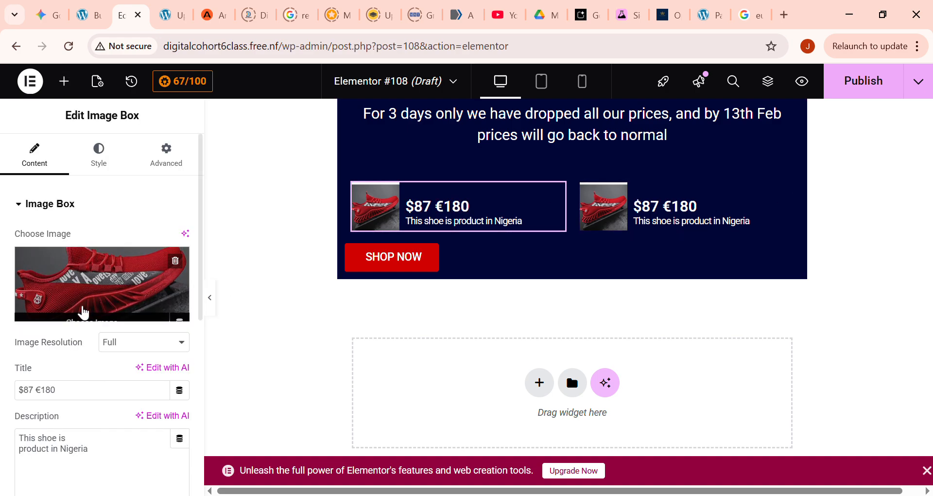
{"action": "scroll", "coordinate": [81, 401], "scroll_direction": "down", "scroll_amount": 5}
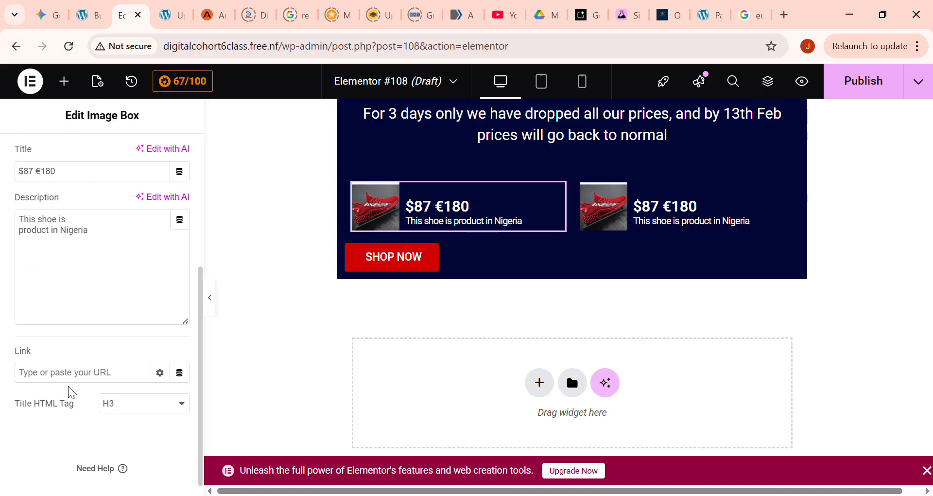
{"action": "scroll", "coordinate": [80, 389], "scroll_direction": "up", "scroll_amount": 2}
{"action": "scroll", "coordinate": [96, 389], "scroll_direction": "down", "scroll_amount": 2}
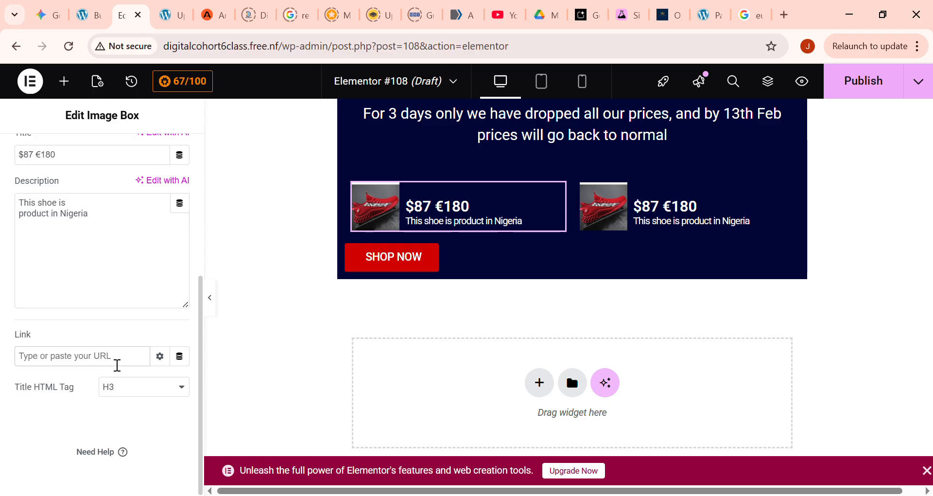
{"action": "left_click", "coordinate": [159, 356]}
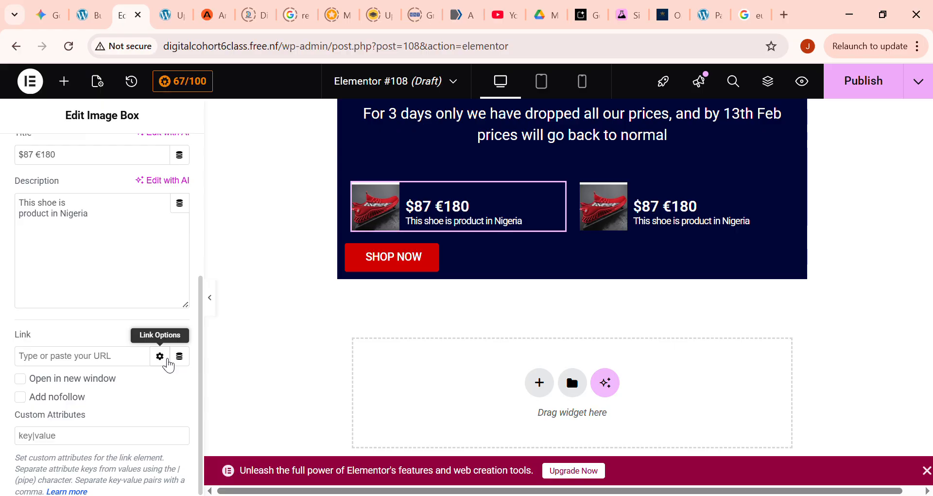
{"action": "left_click", "coordinate": [167, 360]}
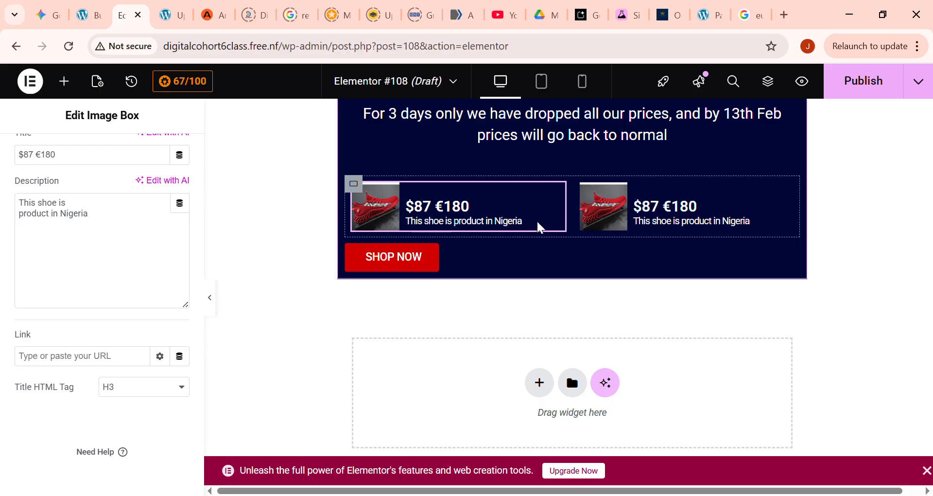
- Set the shoe grid's minimum height to 232 px
{"action": "left_click", "coordinate": [360, 187]}
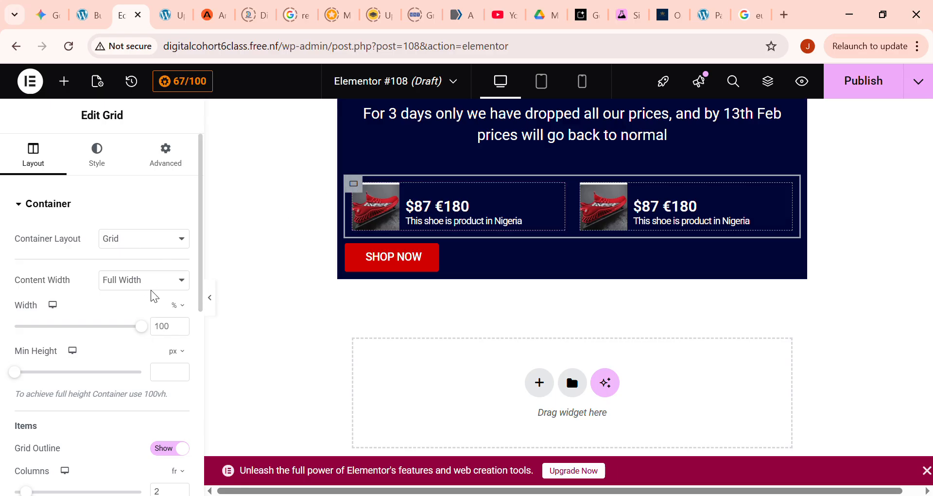
{"action": "mouse_move", "coordinate": [20, 373]}
{"action": "left_mouse_down"}
{"action": "mouse_move", "coordinate": [55, 374]}
{"action": "mouse_move", "coordinate": [29, 373]}
{"action": "left_mouse_up"}
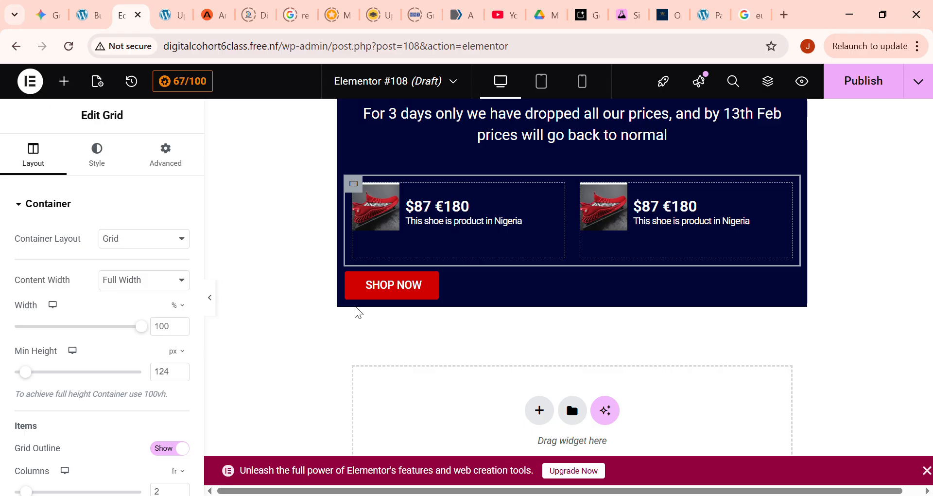
{"action": "left_click_drag", "start_coordinate": [377, 294], "coordinate": [412, 279]}
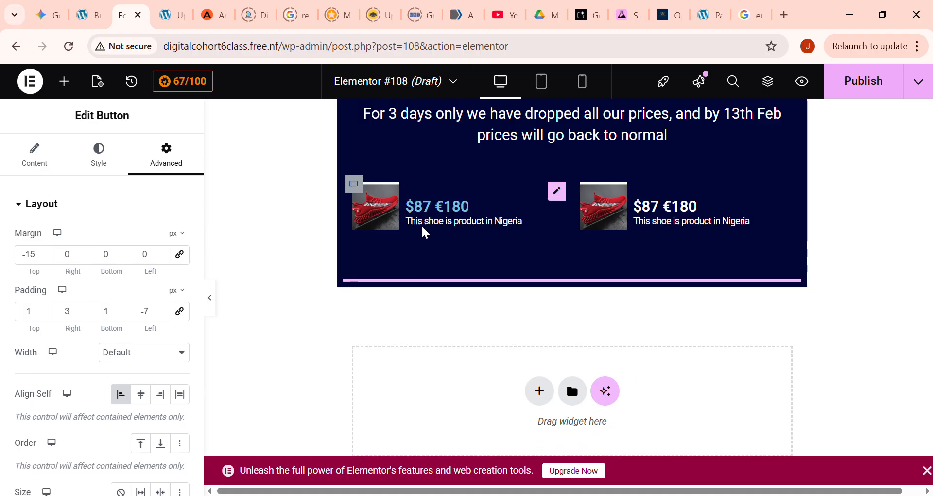
{"action": "left_click", "coordinate": [357, 212]}
{"action": "left_click", "coordinate": [357, 184]}
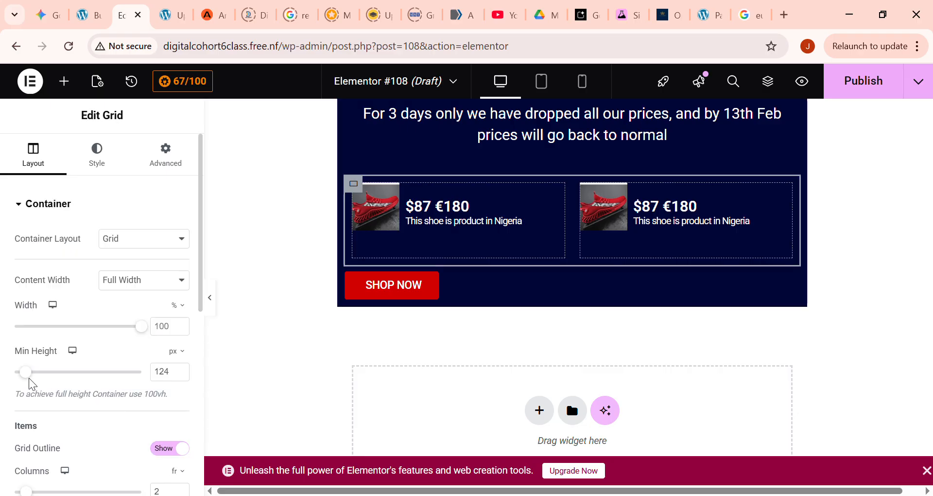
{"action": "mouse_move", "coordinate": [33, 377]}
{"action": "left_mouse_down"}
{"action": "mouse_move", "coordinate": [55, 377]}
{"action": "mouse_move", "coordinate": [35, 378]}
{"action": "left_mouse_up"}
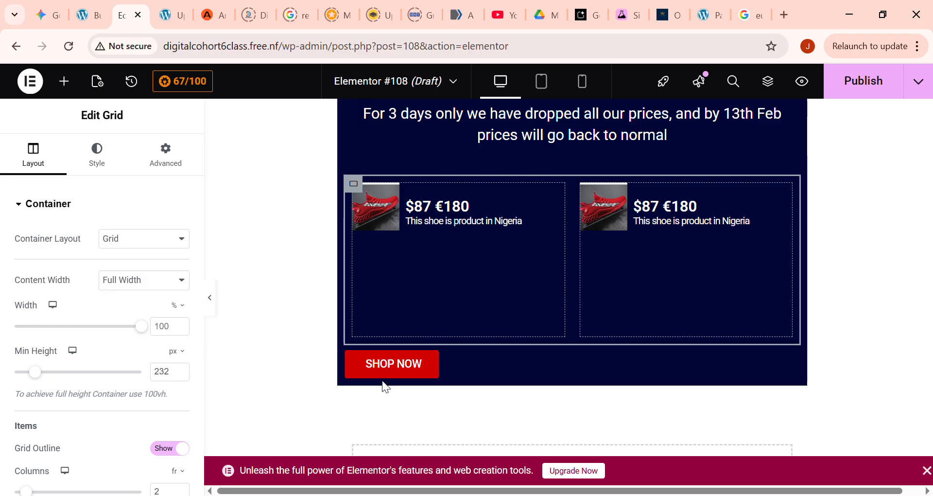
- Try moving the SHOP NOW button into the grid's first cell beneath the shoe, and undo the move
{"action": "left_click_drag", "start_coordinate": [401, 371], "coordinate": [450, 217]}
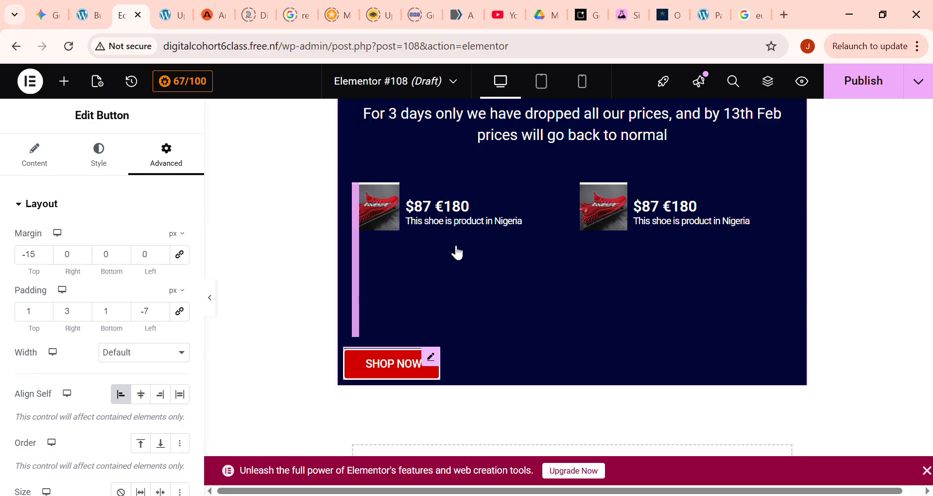
{"action": "left_click_drag", "start_coordinate": [457, 252], "coordinate": [451, 244]}
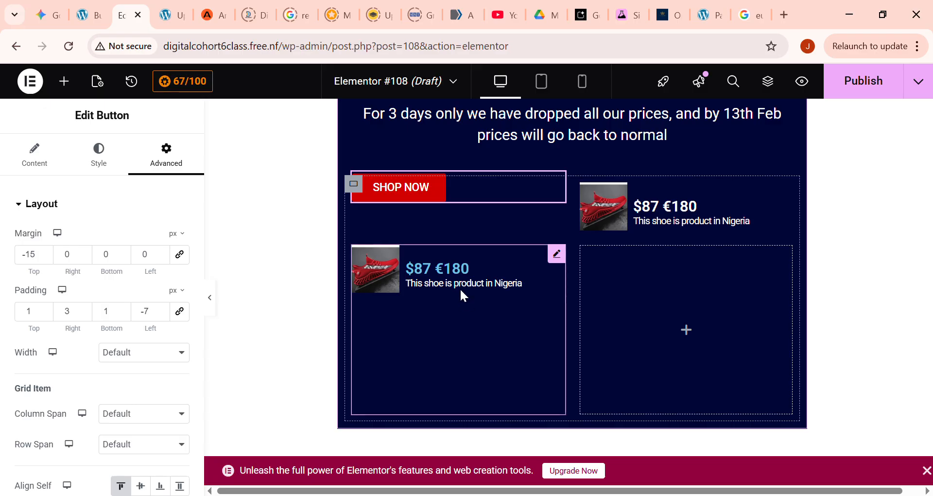
{"action": "key", "text": "ctrl+z"}
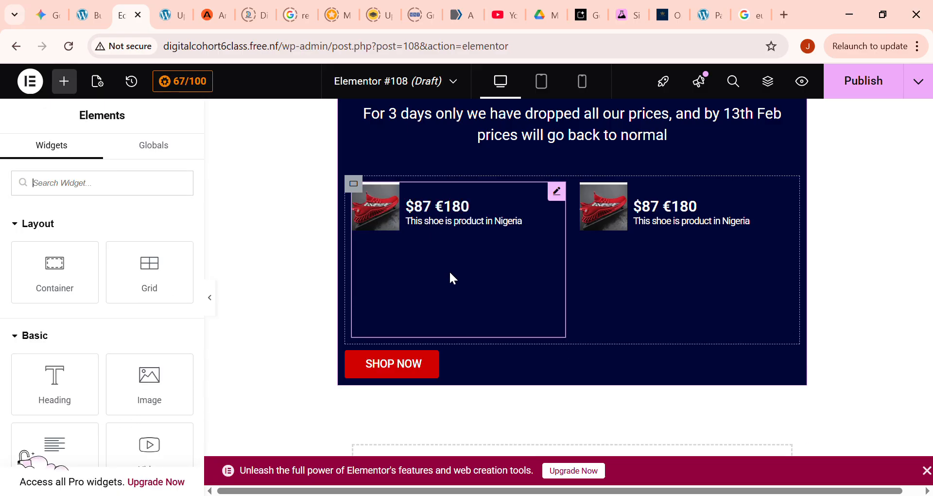
- Dismiss the Image Optimizer tip in the second shoe box's settings and open the first shoe box's settings
{"action": "left_click", "coordinate": [647, 281]}
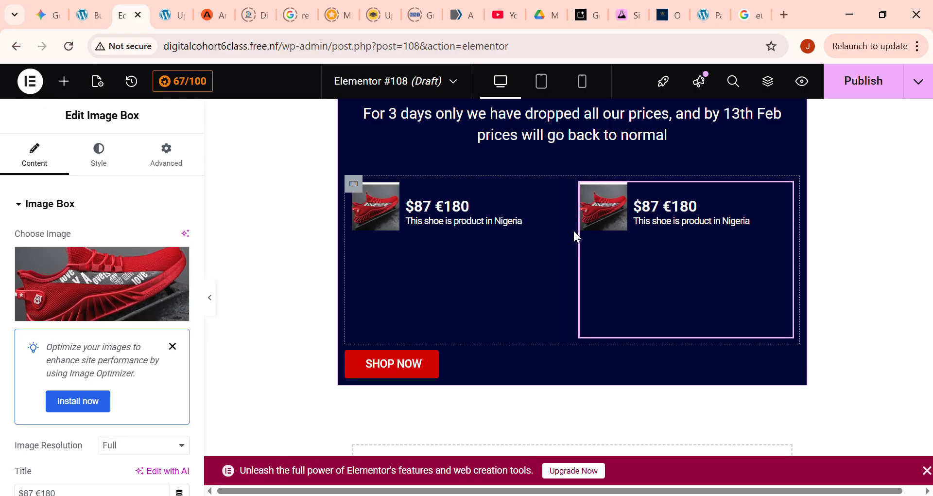
{"action": "left_click", "coordinate": [172, 346]}
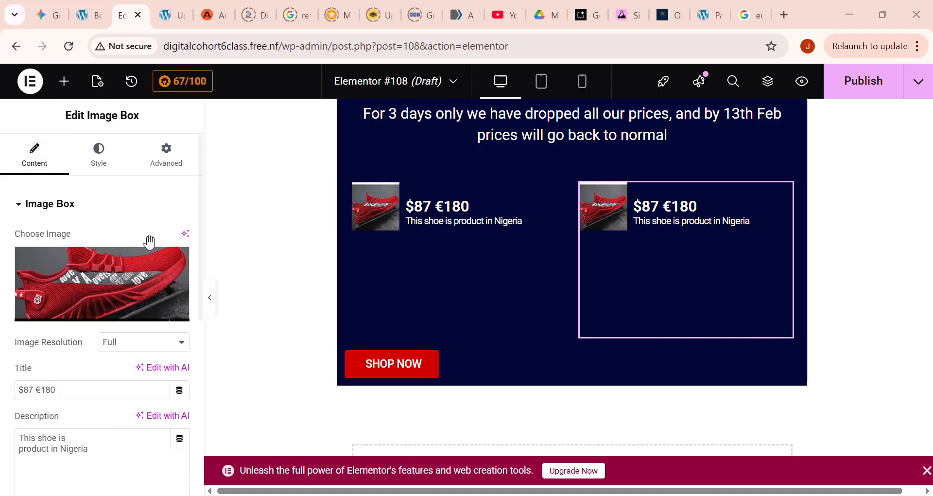
{"action": "left_click", "coordinate": [412, 299]}
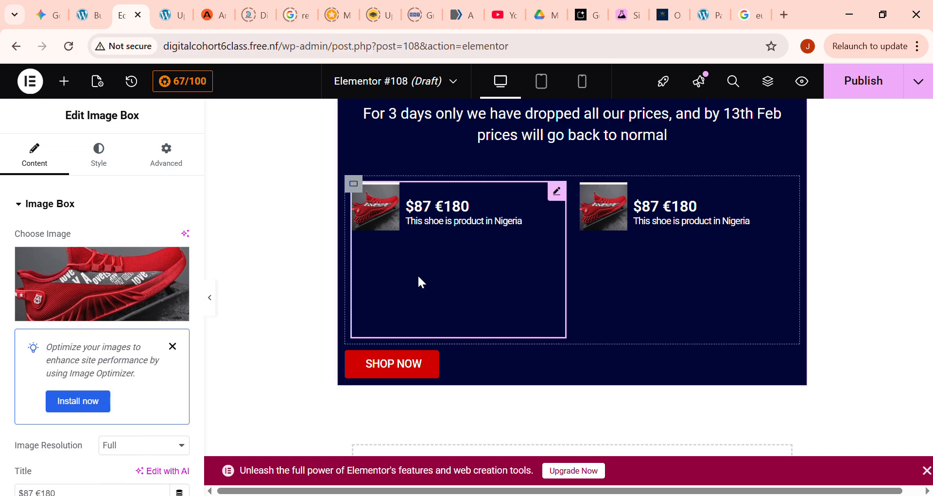
- Undo the grid's minimum height change and the moves of both shoe image boxes into the grid
{"action": "key", "text": "ctrl+z"}
{"action": "key", "text": "ctrl+z"}
{"action": "key", "text": "ctrl+z"}
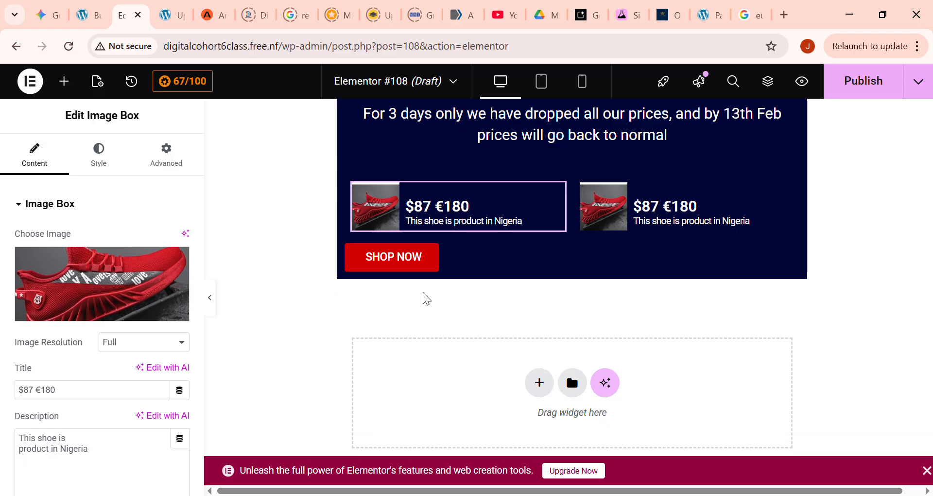
{"action": "key", "text": "ctrl+z"}
{"action": "key", "text": "ctrl+z"}
{"action": "key", "text": "ctrl+z"}
{"action": "key", "text": "ctrl+z"}
{"action": "key", "text": "ctrl+z"}
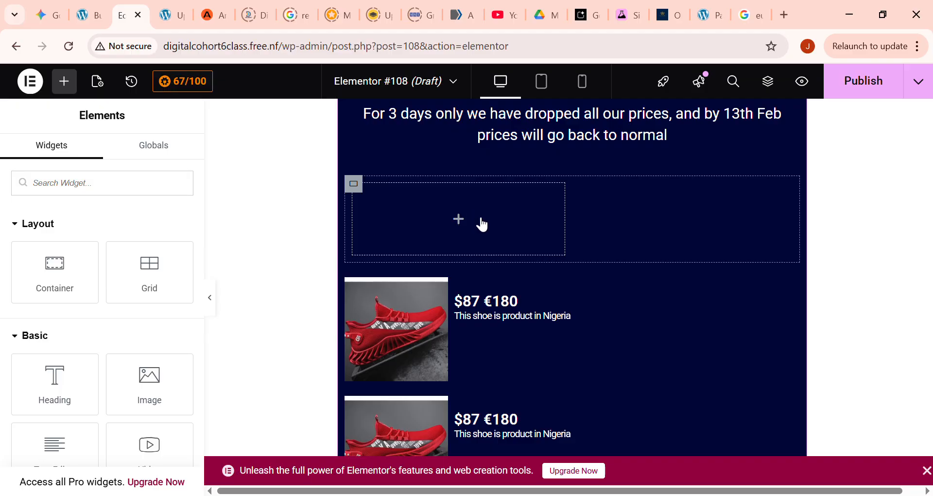
- Remove the empty grid above the two shoe image boxes
{"action": "key", "text": "ctrl+z"}
{"action": "key", "text": "ctrl+z"}
{"action": "key", "text": "ctrl+z"}
{"action": "key", "text": "ctrl+z"}
{"action": "left_click", "coordinate": [360, 189]}
{"action": "key", "text": "Delete"}
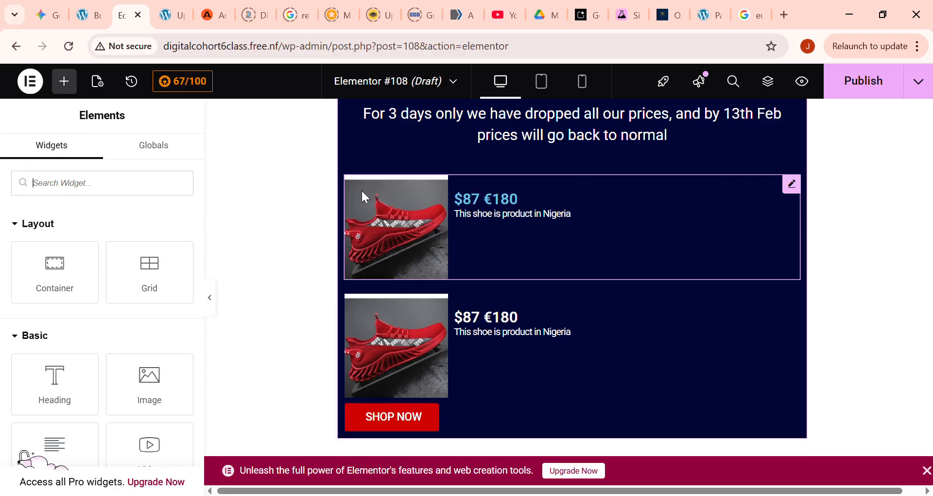
- Insert a new grid between the offer paragraph and the first shoe image box, and set its columns to 2
{"action": "left_click_drag", "start_coordinate": [174, 280], "coordinate": [478, 197]}
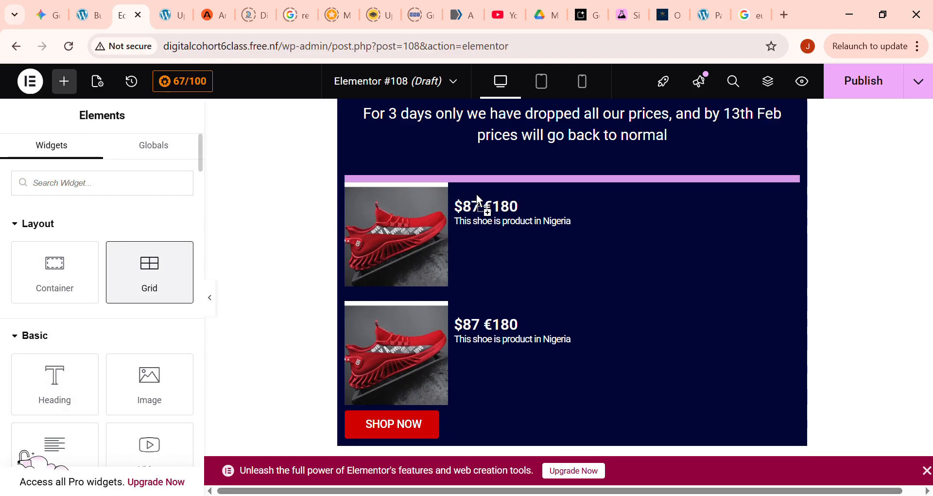
{"action": "left_click_drag", "start_coordinate": [573, 203], "coordinate": [573, 204]}
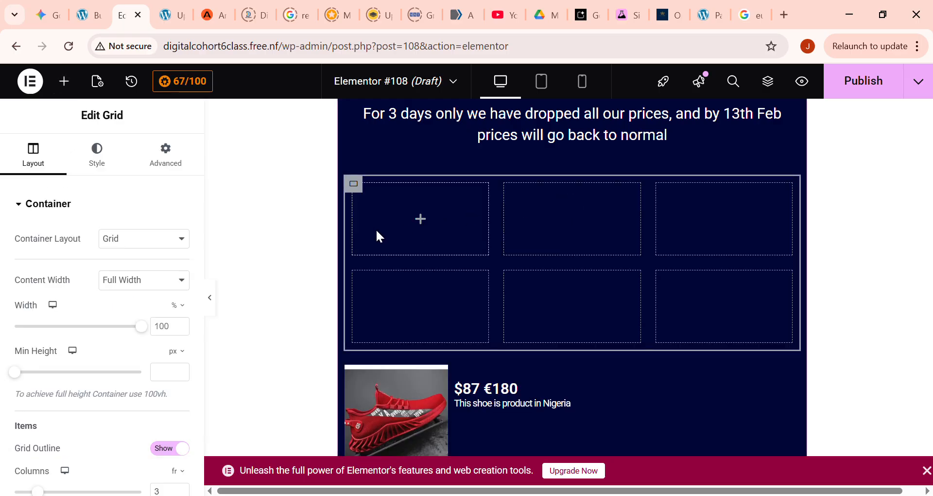
{"action": "scroll", "coordinate": [165, 335], "scroll_direction": "down", "scroll_amount": 2}
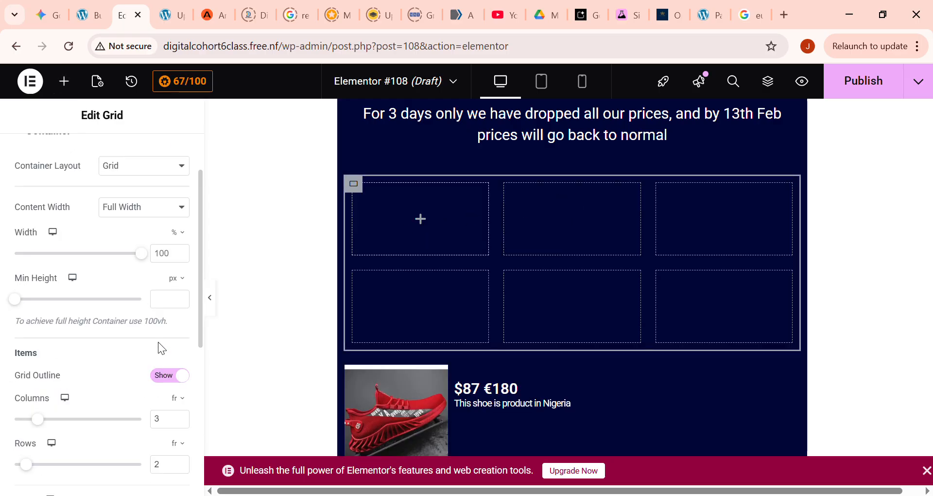
{"action": "left_click", "coordinate": [178, 415]}
{"action": "double_click", "coordinate": [181, 421]}
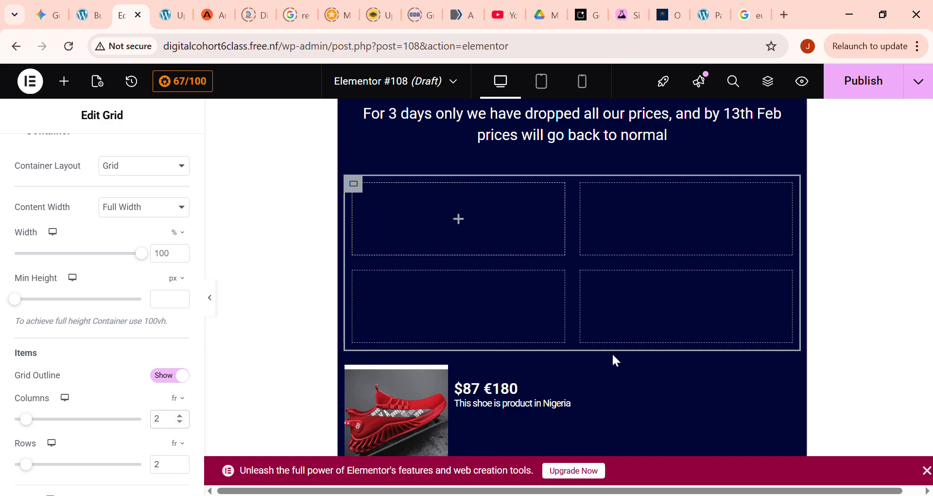
- Move the two shoe image boxes into the first and second cells of the grid's upper row
{"action": "left_click_drag", "start_coordinate": [409, 412], "coordinate": [421, 222]}
{"action": "scroll", "coordinate": [403, 320], "scroll_direction": "down", "scroll_amount": 3}
{"action": "scroll", "coordinate": [396, 302], "scroll_direction": "up", "scroll_amount": 2}
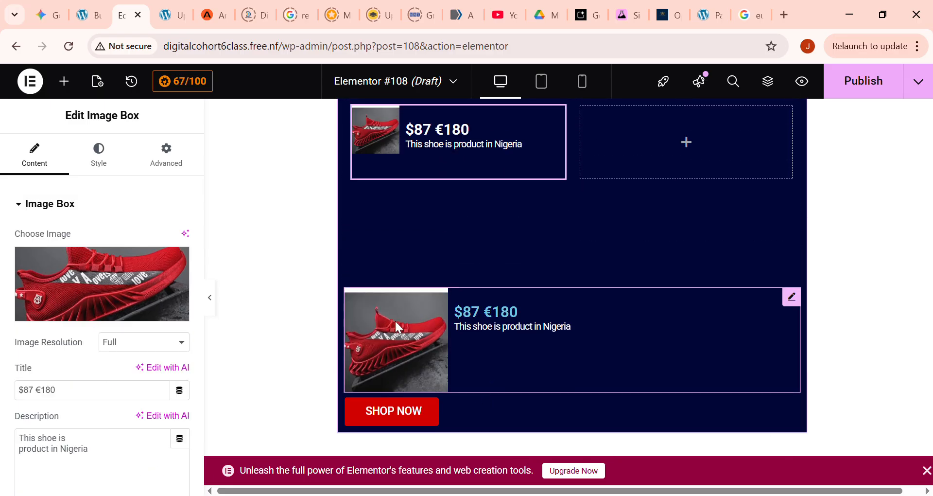
{"action": "left_click_drag", "start_coordinate": [386, 384], "coordinate": [625, 138]}
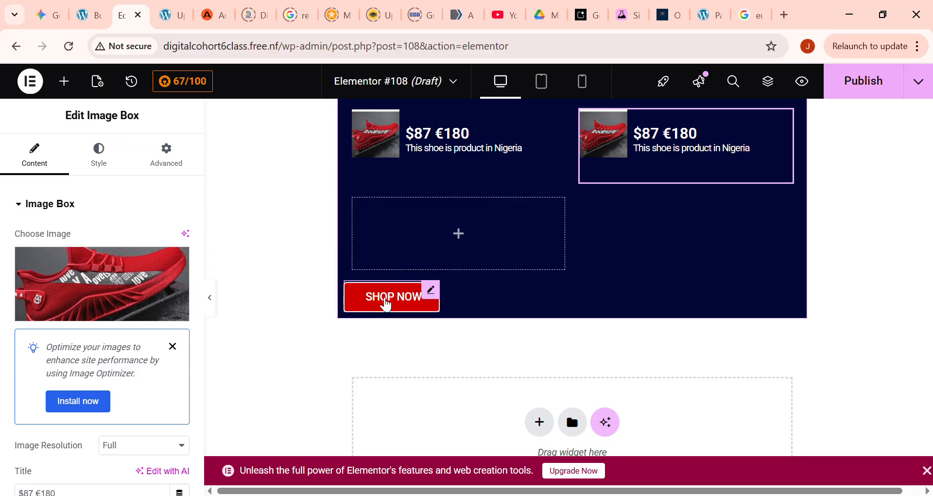
- Move the SHOP NOW button into the grid cell beneath the first shoe and duplicate it for the second shoe
{"action": "left_click_drag", "start_coordinate": [389, 297], "coordinate": [423, 231]}
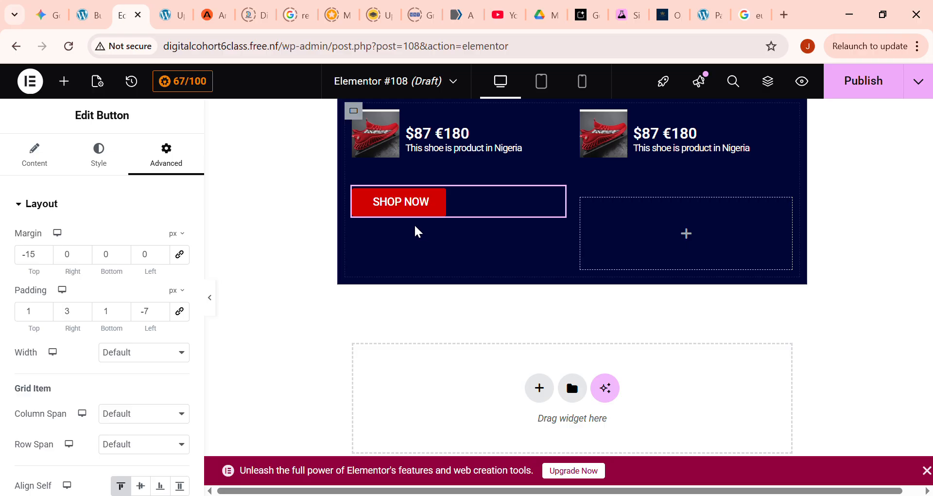
{"action": "right_click", "coordinate": [408, 209]}
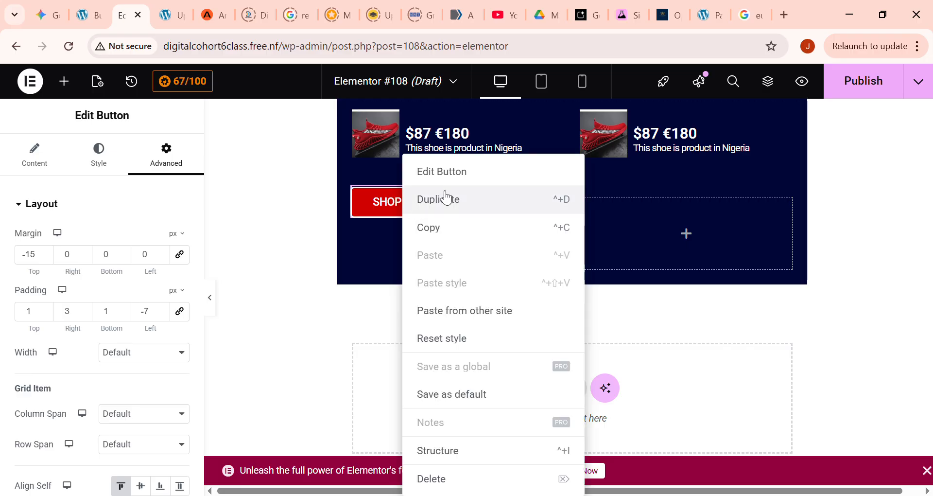
{"action": "left_click", "coordinate": [437, 198]}
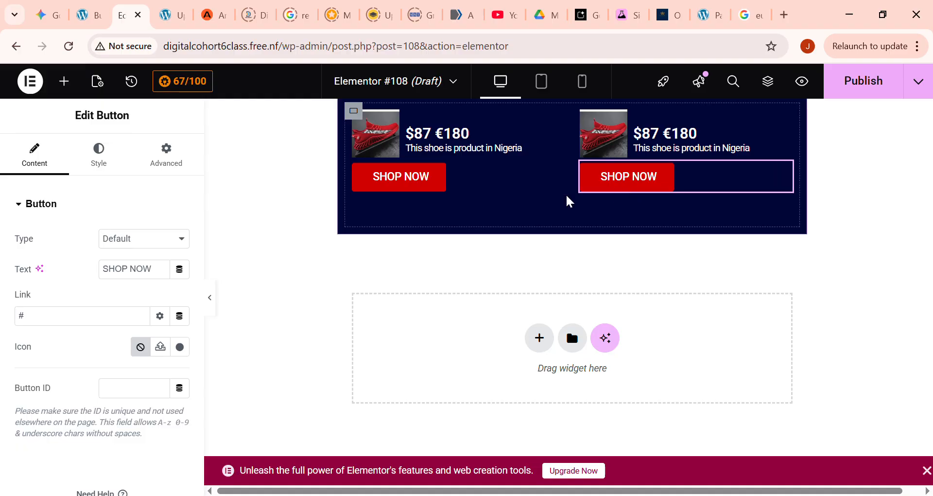
- Open the first shoe image box's settings
{"action": "scroll", "coordinate": [632, 273], "scroll_direction": "up", "scroll_amount": 2}
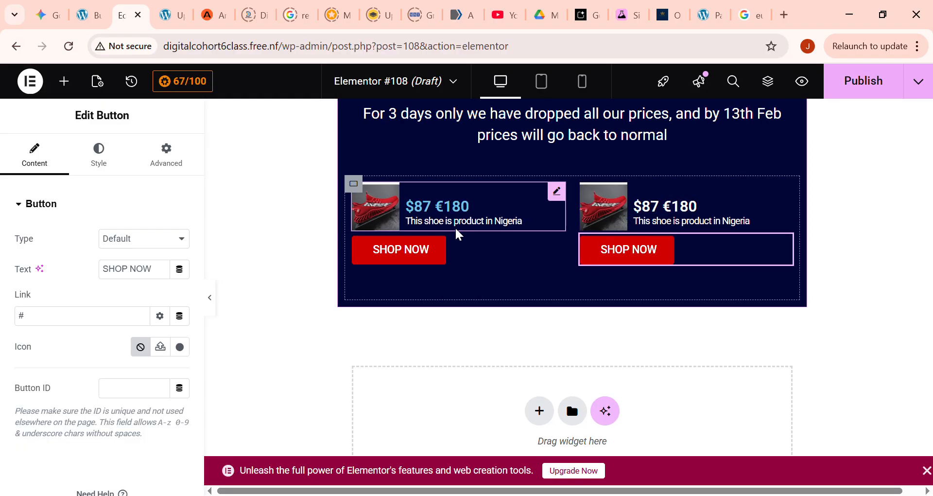
{"action": "left_click", "coordinate": [376, 218]}
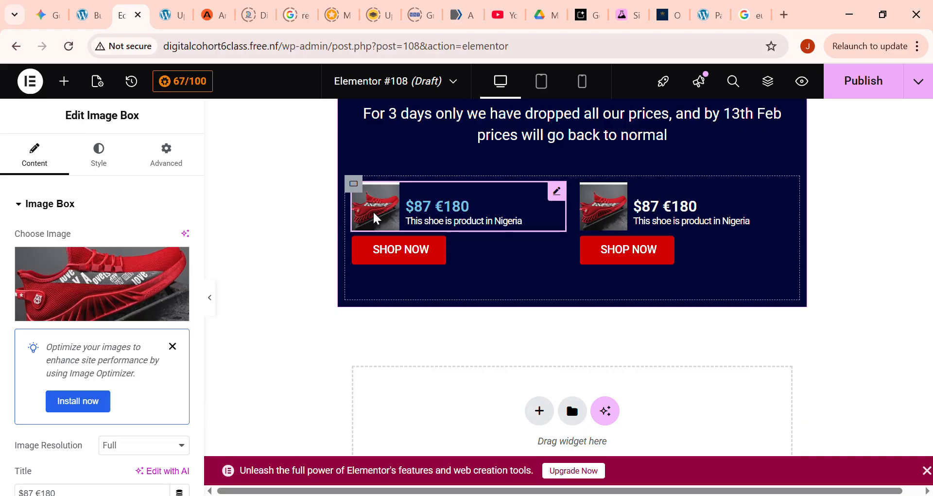
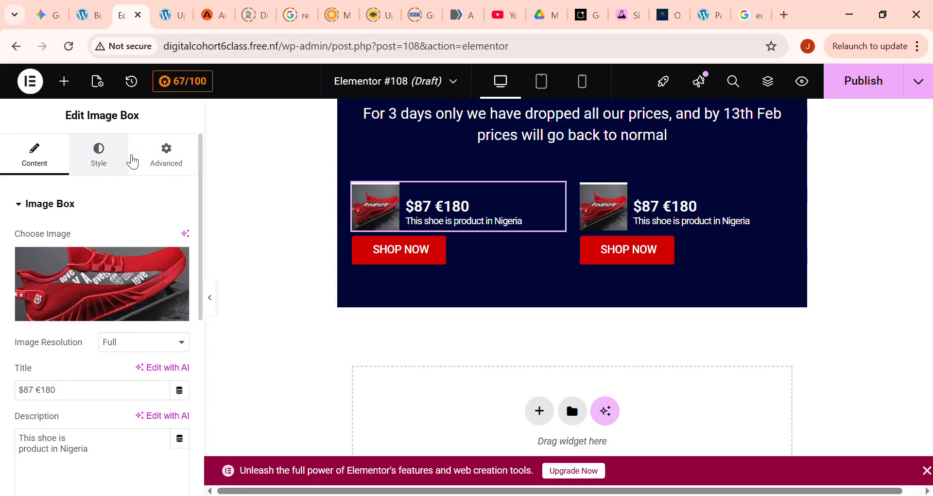
- Set the first shoe image box's image spacing to 0 px and its image height to 100 px with the Fill object fit
{"action": "left_click", "coordinate": [100, 154]}
{"action": "mouse_move", "coordinate": [25, 358]}
{"action": "left_mouse_down"}
{"action": "mouse_move", "coordinate": [45, 363]}
{"action": "mouse_move", "coordinate": [7, 360]}
{"action": "left_mouse_up"}
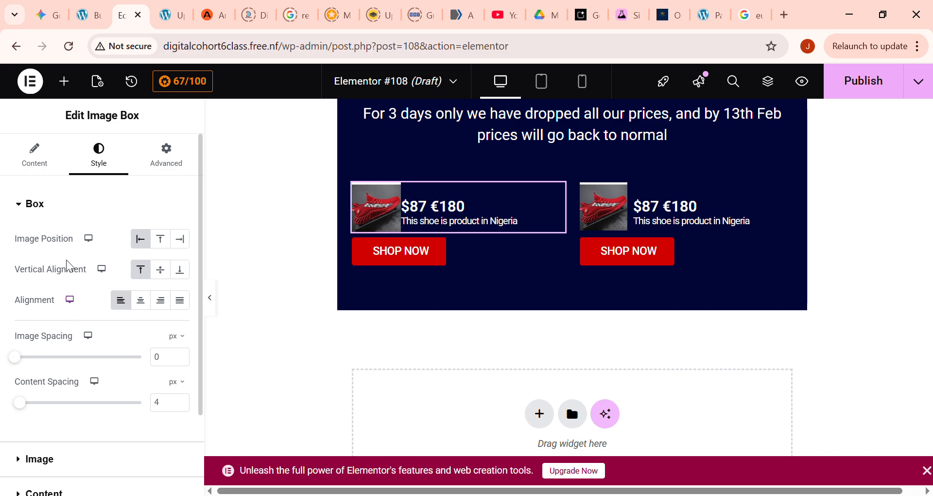
{"action": "scroll", "coordinate": [77, 398], "scroll_direction": "down", "scroll_amount": 2}
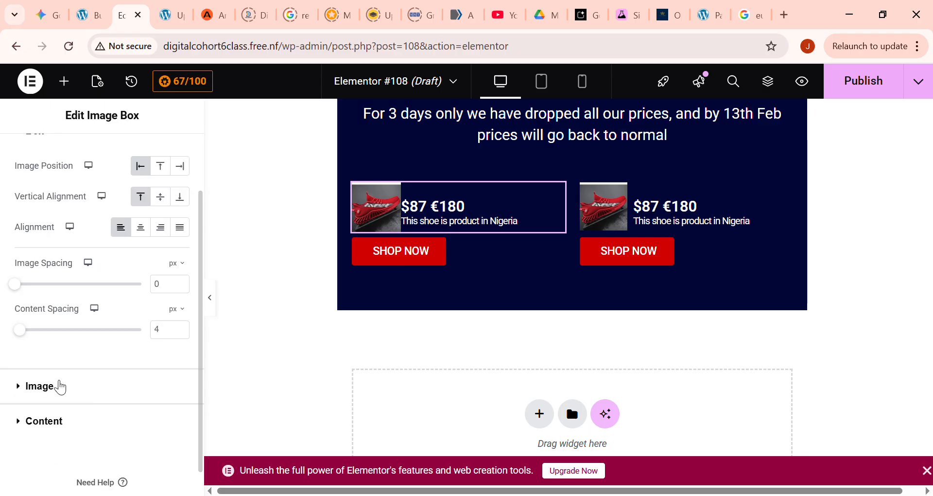
{"action": "left_click", "coordinate": [50, 393]}
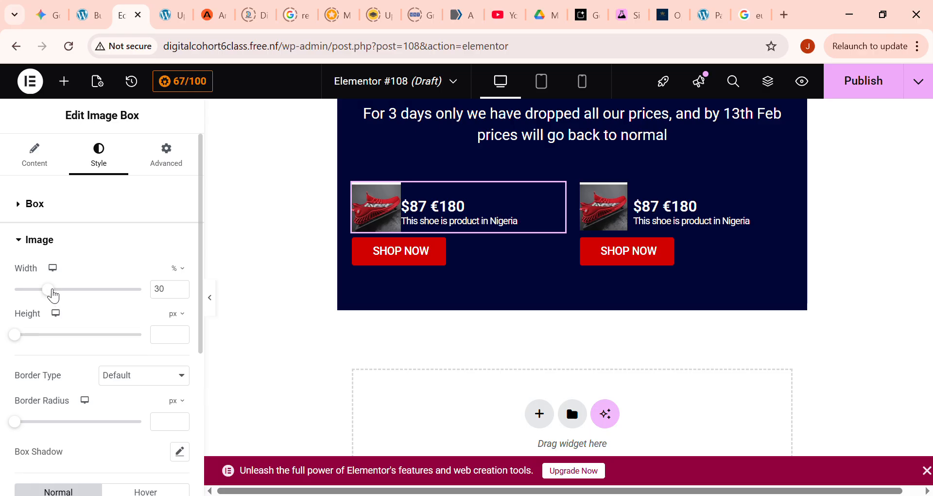
{"action": "left_click", "coordinate": [22, 337]}
{"action": "left_click_drag", "start_coordinate": [48, 345], "coordinate": [208, 362]}
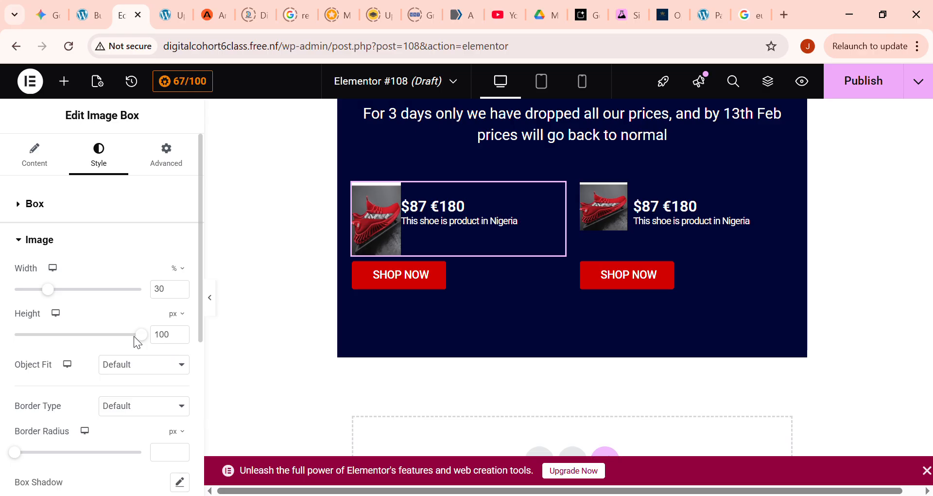
{"action": "left_click_drag", "start_coordinate": [147, 345], "coordinate": [140, 340]}
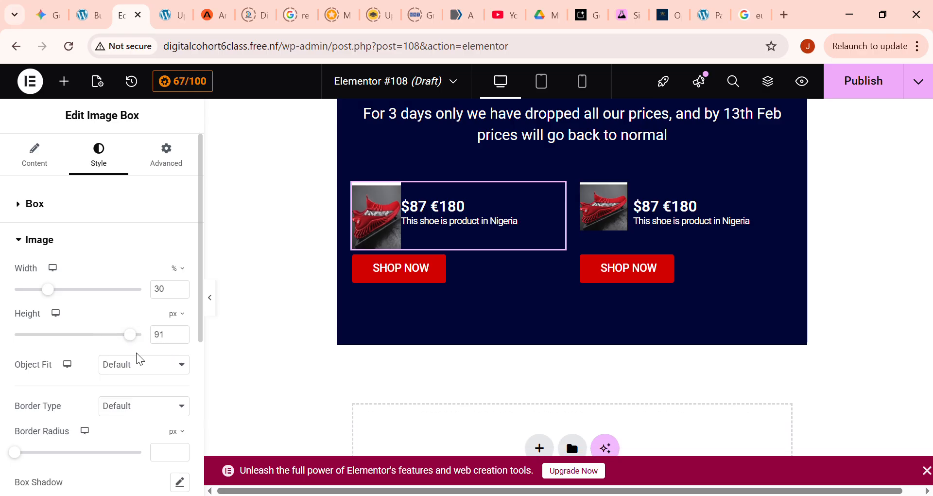
{"action": "left_click", "coordinate": [134, 403]}
{"action": "left_click_drag", "start_coordinate": [130, 334], "coordinate": [147, 335]}
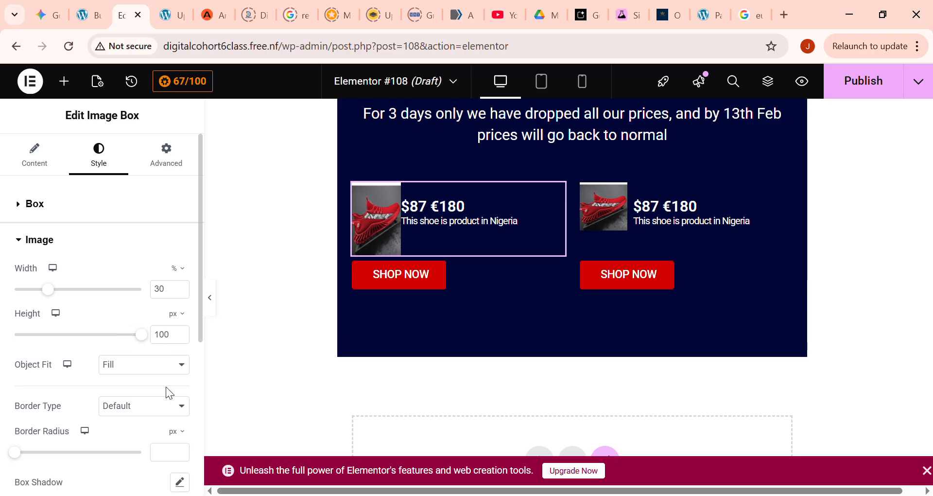
- Try the Contain object fit on the first shoe image, restore Default, and set the image width to 62%
{"action": "left_click", "coordinate": [136, 436]}
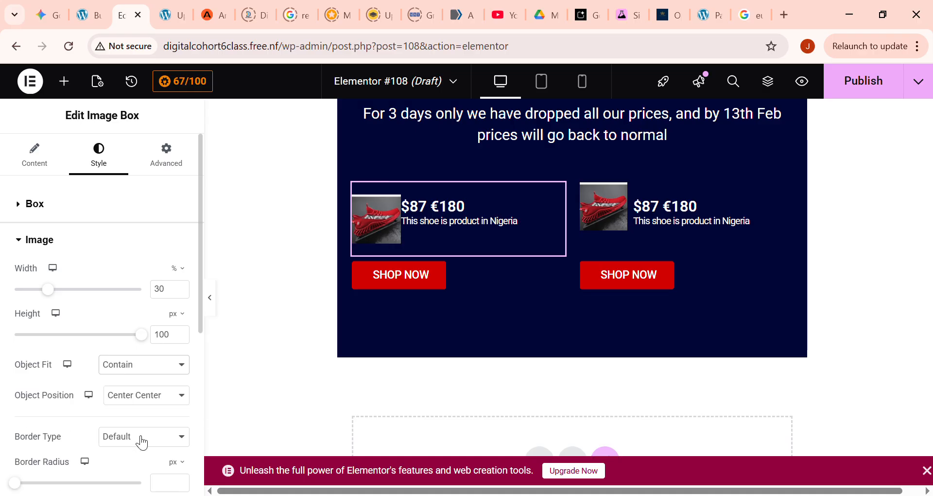
{"action": "left_click", "coordinate": [138, 386]}
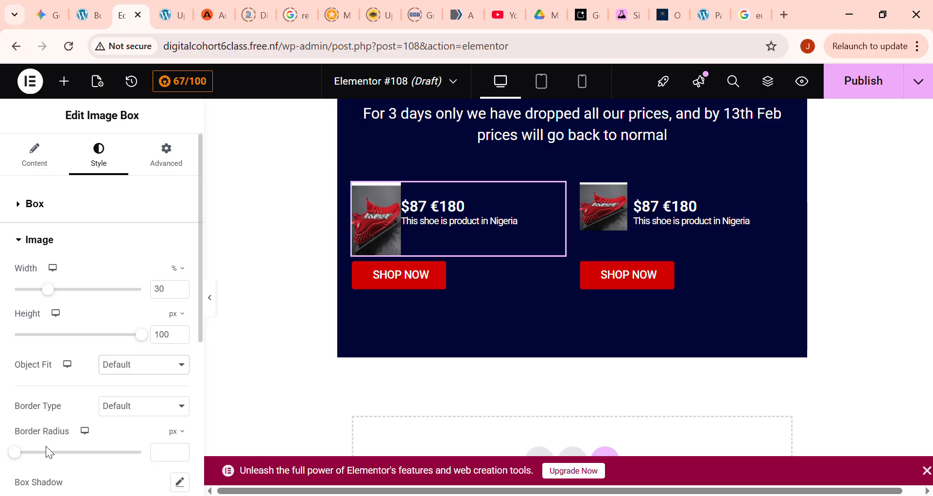
{"action": "left_click_drag", "start_coordinate": [54, 293], "coordinate": [96, 295]}
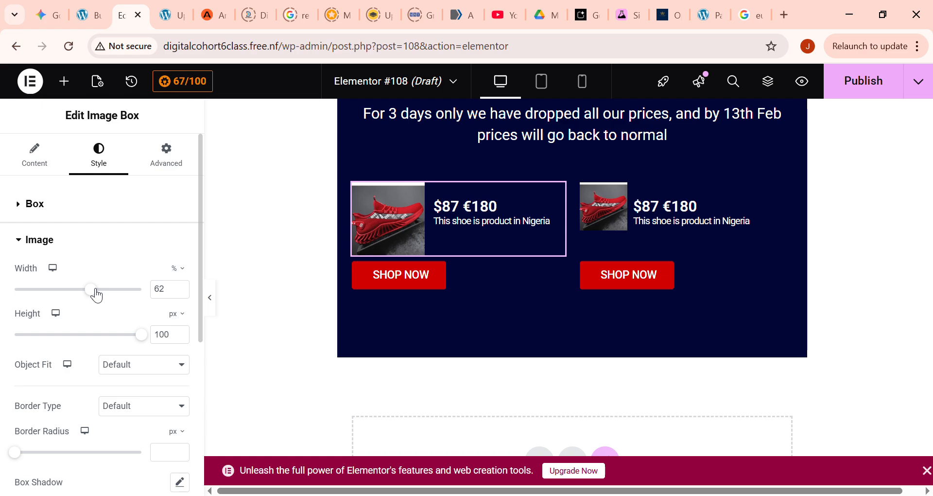
- Set the image width of the second shoe image box to 100%
{"action": "left_click", "coordinate": [598, 212]}
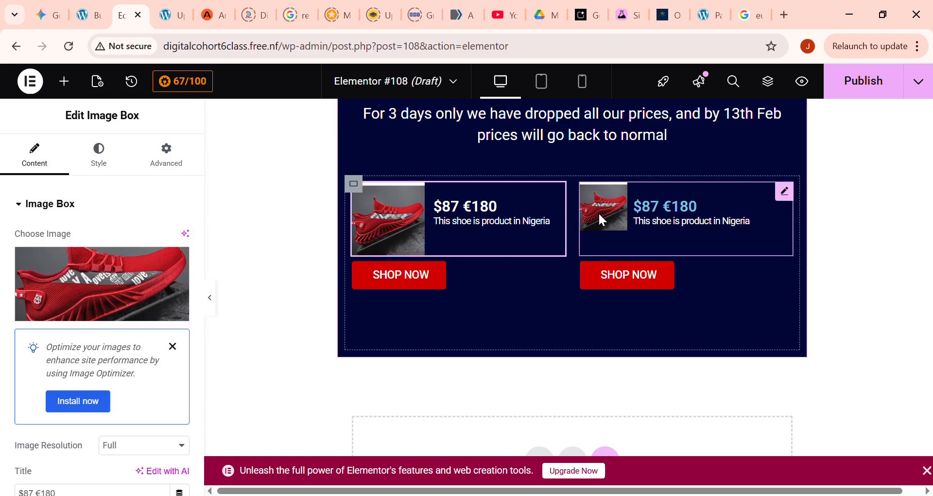
{"action": "left_click", "coordinate": [99, 156]}
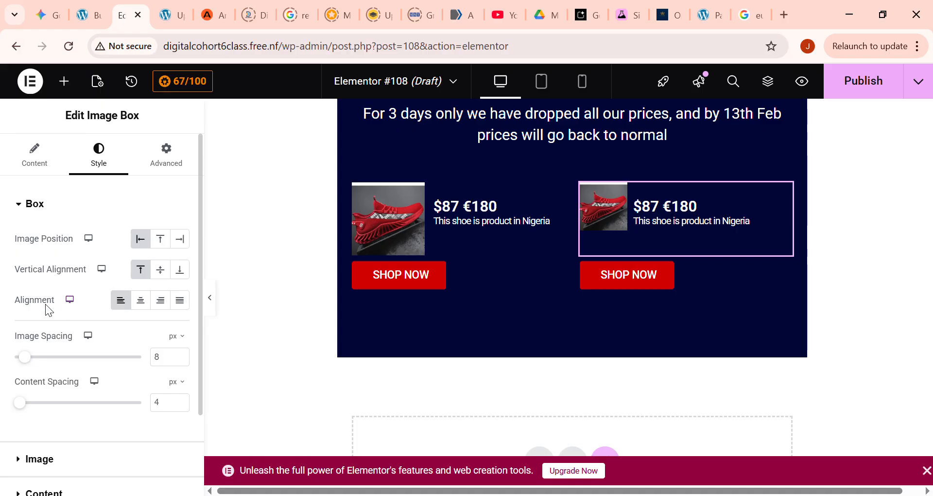
{"action": "scroll", "coordinate": [80, 405], "scroll_direction": "down", "scroll_amount": 1}
{"action": "left_click", "coordinate": [73, 392]}
{"action": "scroll", "coordinate": [70, 291], "scroll_direction": "up", "scroll_amount": 1}
{"action": "left_click_drag", "start_coordinate": [60, 294], "coordinate": [167, 293]}
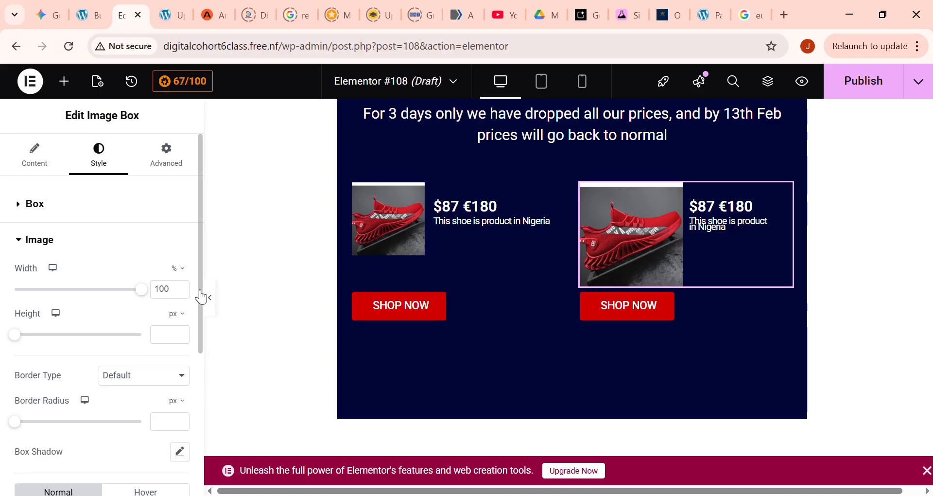
- Set the image width of the first shoe image box to 85%
{"action": "left_click", "coordinate": [378, 244]}
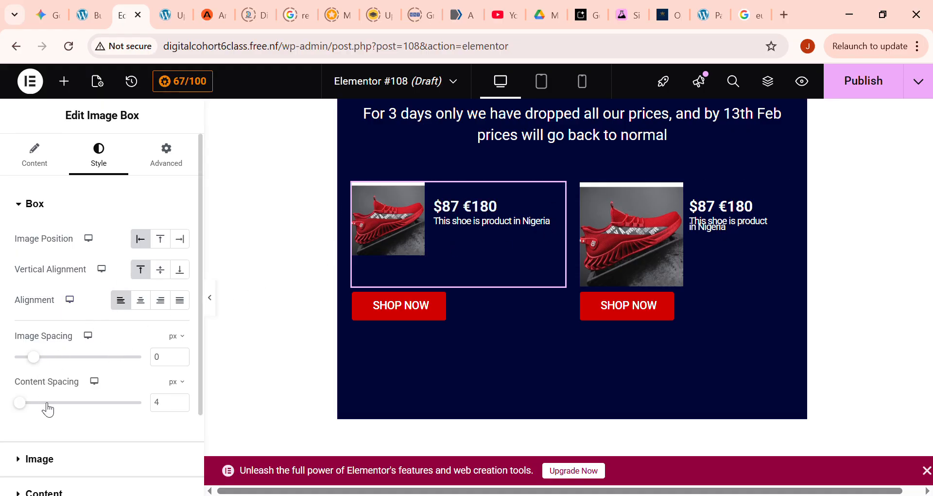
{"action": "scroll", "coordinate": [48, 409], "scroll_direction": "down", "scroll_amount": 2}
{"action": "left_click", "coordinate": [73, 386]}
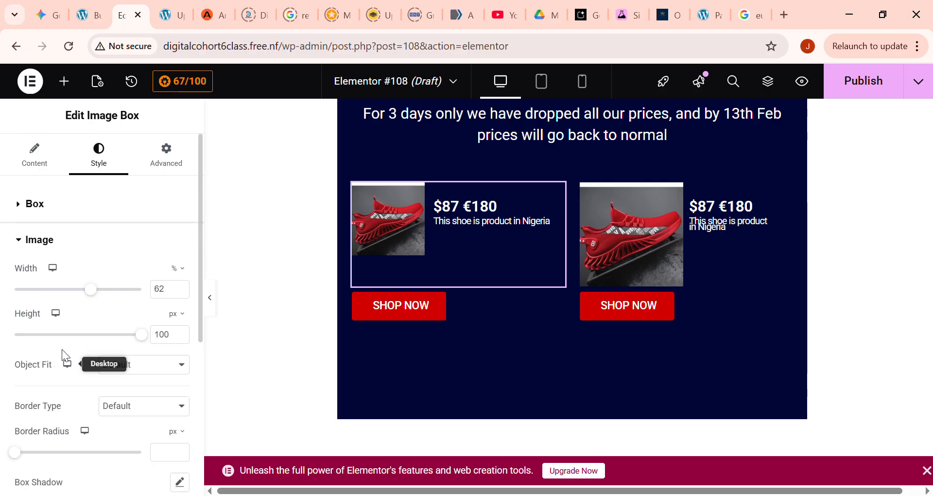
{"action": "left_click_drag", "start_coordinate": [101, 295], "coordinate": [127, 298]}
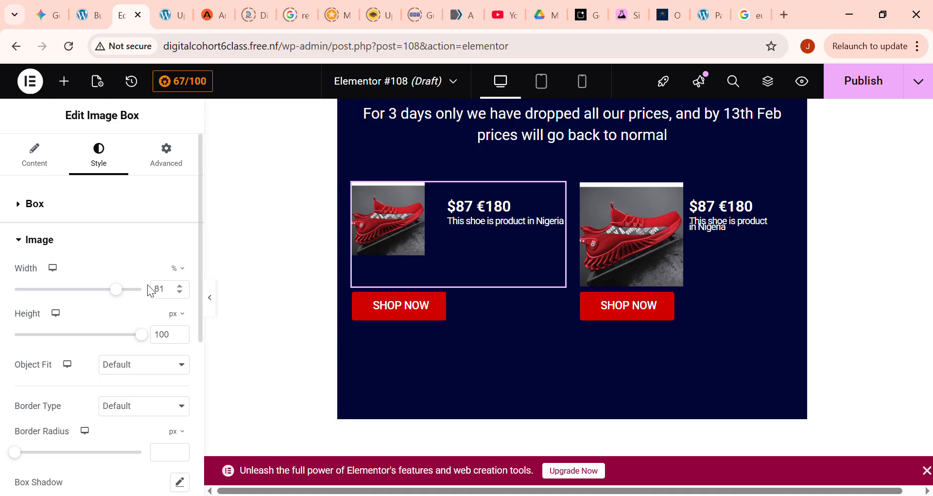
{"action": "left_click_drag", "start_coordinate": [120, 298], "coordinate": [126, 298]}
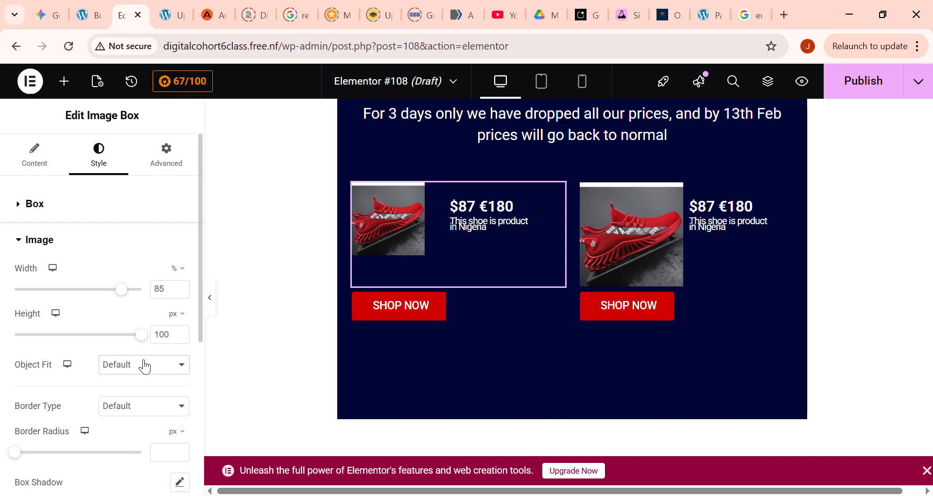
- Compare the image style settings of the second and first shoe image boxes to examine their size difference
{"action": "left_click", "coordinate": [643, 235]}
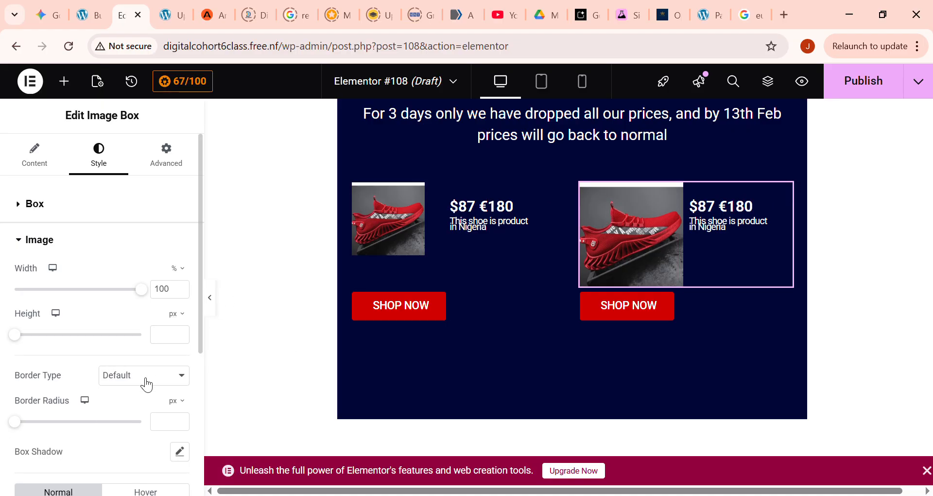
{"action": "scroll", "coordinate": [155, 383], "scroll_direction": "down", "scroll_amount": 3}
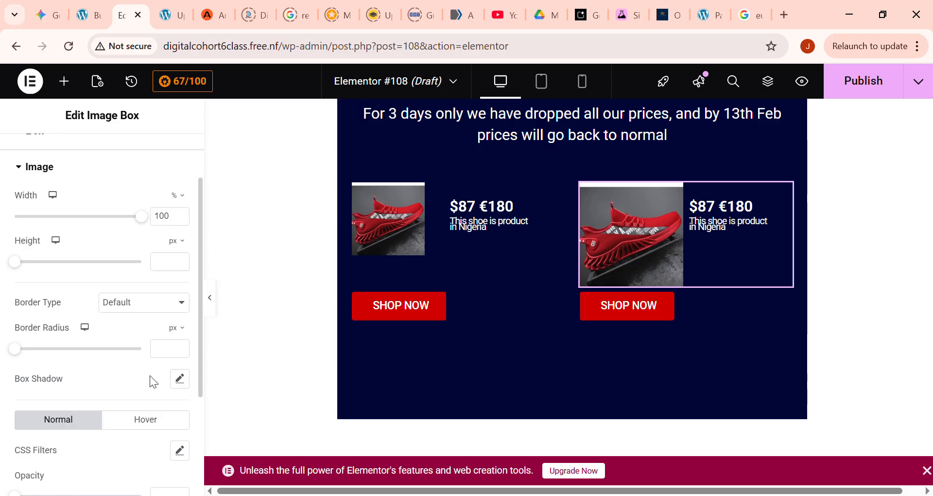
{"action": "scroll", "coordinate": [153, 360], "scroll_direction": "down", "scroll_amount": 2}
{"action": "scroll", "coordinate": [66, 208], "scroll_direction": "up", "scroll_amount": 5}
{"action": "left_click", "coordinate": [384, 206]}
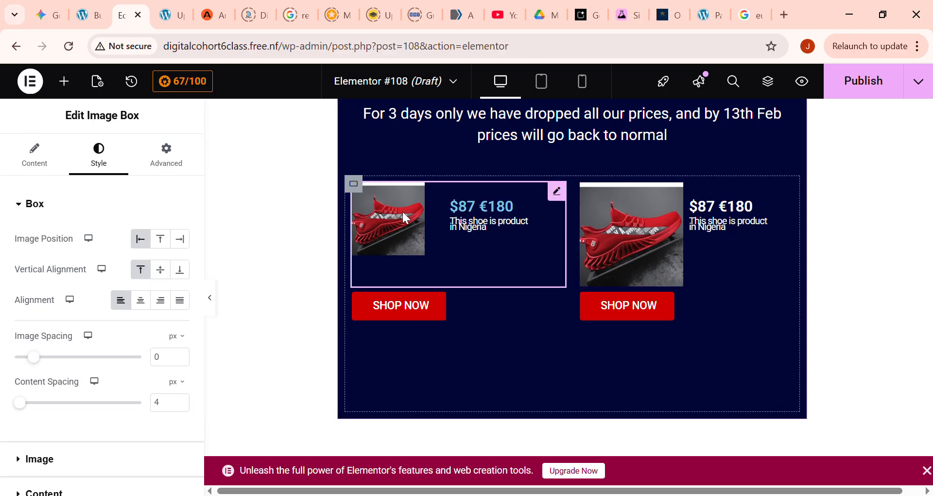
{"action": "scroll", "coordinate": [63, 428], "scroll_direction": "down", "scroll_amount": 2}
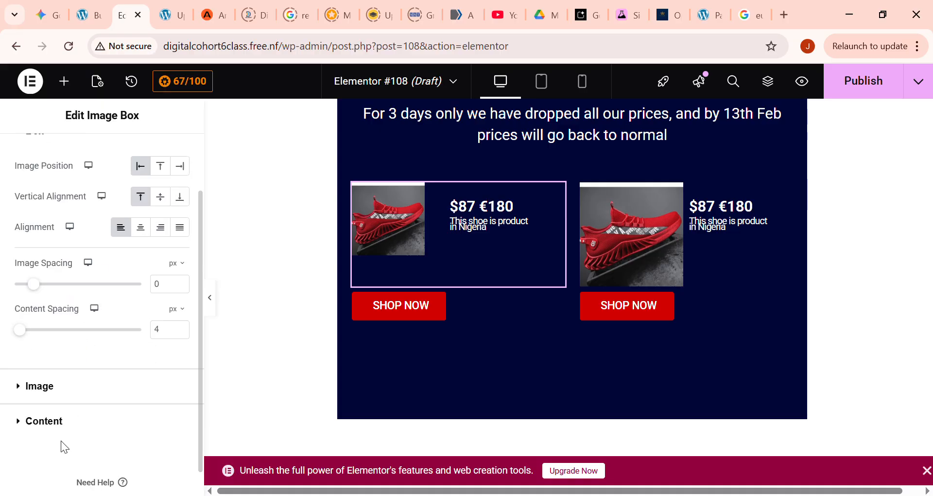
{"action": "left_click", "coordinate": [84, 389]}
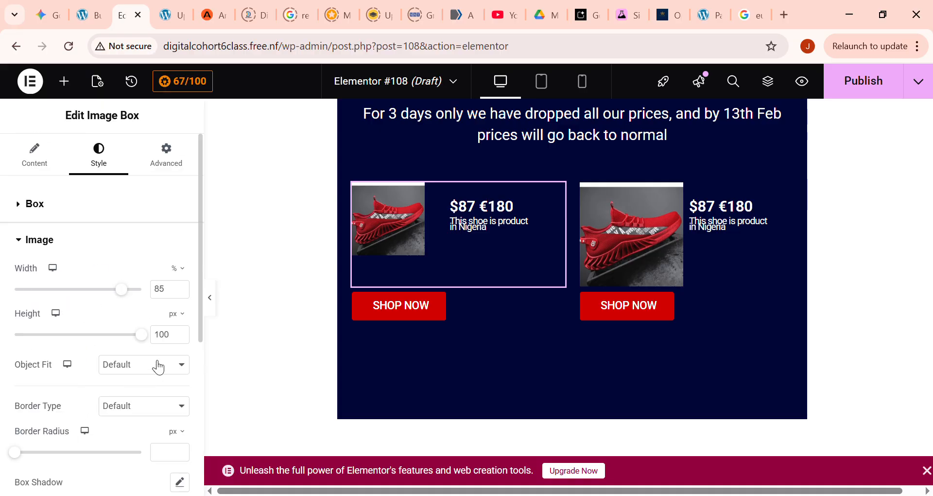
{"action": "scroll", "coordinate": [155, 413], "scroll_direction": "down", "scroll_amount": 2}
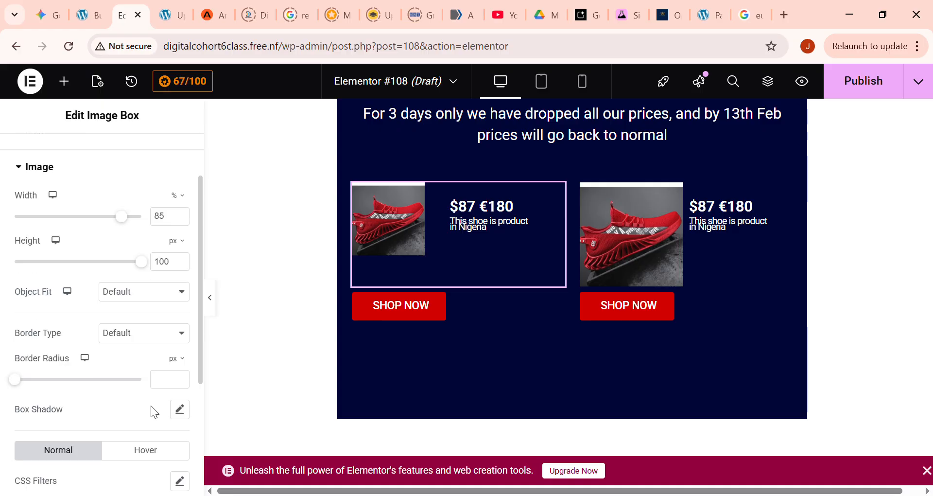
{"action": "scroll", "coordinate": [150, 406], "scroll_direction": "up", "scroll_amount": 2}
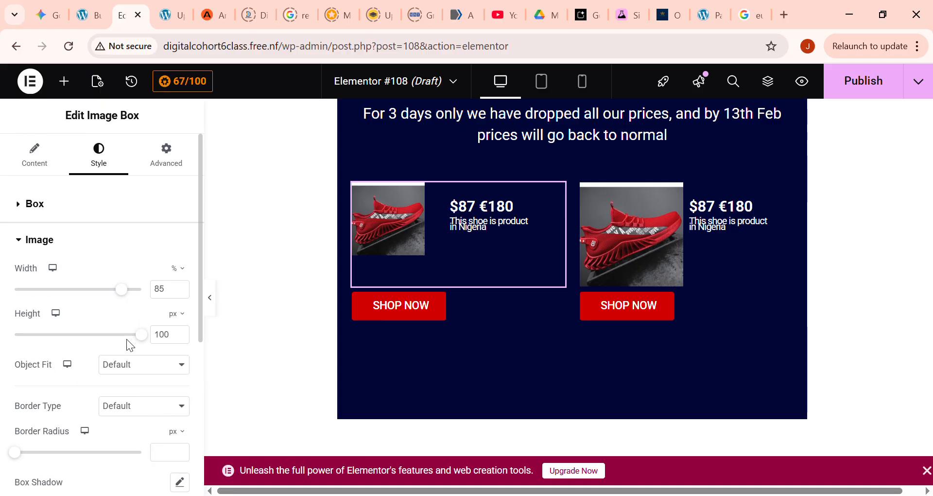
{"action": "left_click", "coordinate": [34, 155]}
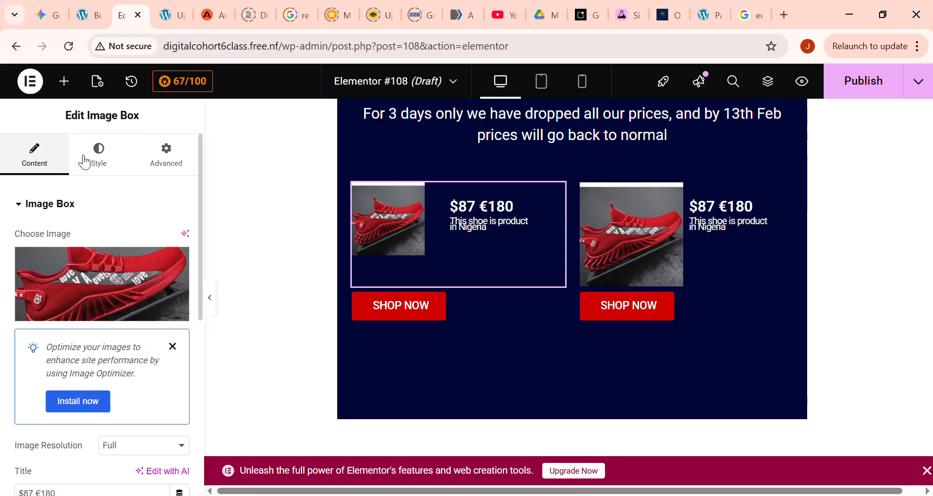
- Set the first shoe image box's image spacing to 29 px and its image width to 100%
{"action": "left_click", "coordinate": [90, 161]}
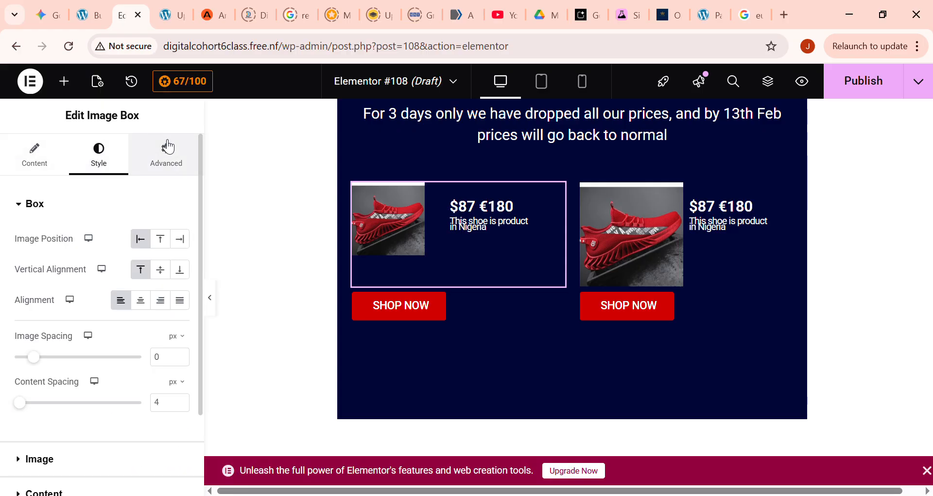
{"action": "left_click_drag", "start_coordinate": [41, 361], "coordinate": [60, 368]}
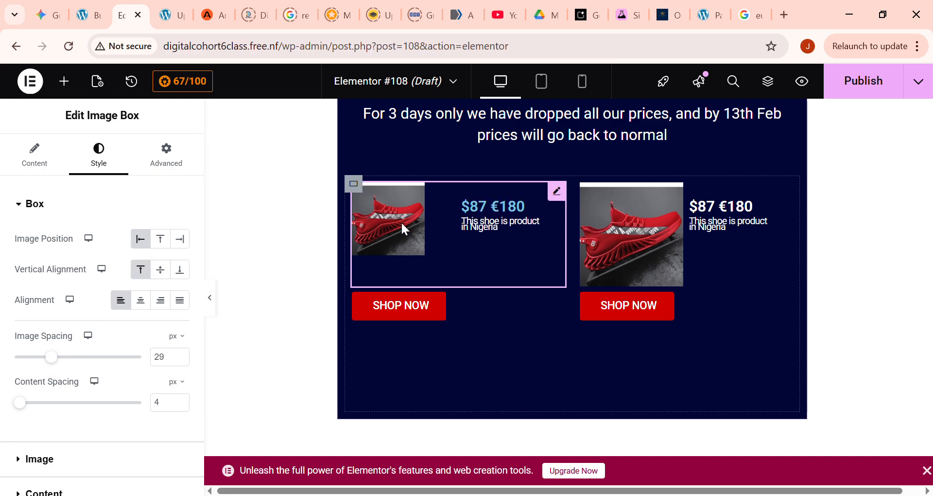
{"action": "left_click", "coordinate": [57, 460]}
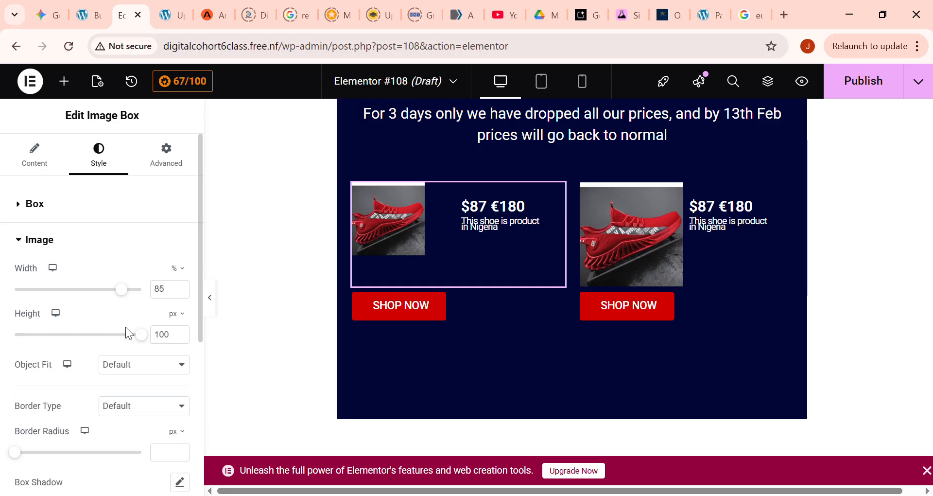
{"action": "left_click_drag", "start_coordinate": [120, 335], "coordinate": [252, 351]}
{"action": "left_click_drag", "start_coordinate": [126, 290], "coordinate": [166, 300]}
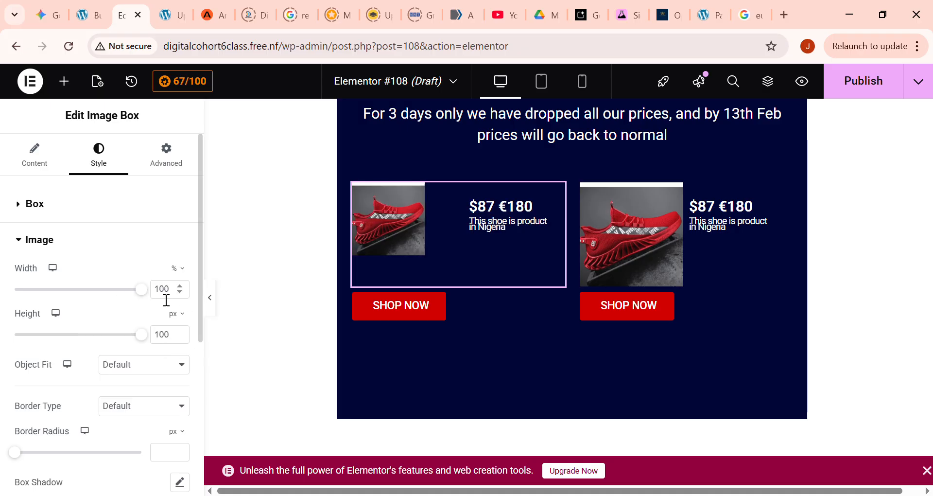
{"action": "left_click_drag", "start_coordinate": [34, 289], "coordinate": [170, 313]}
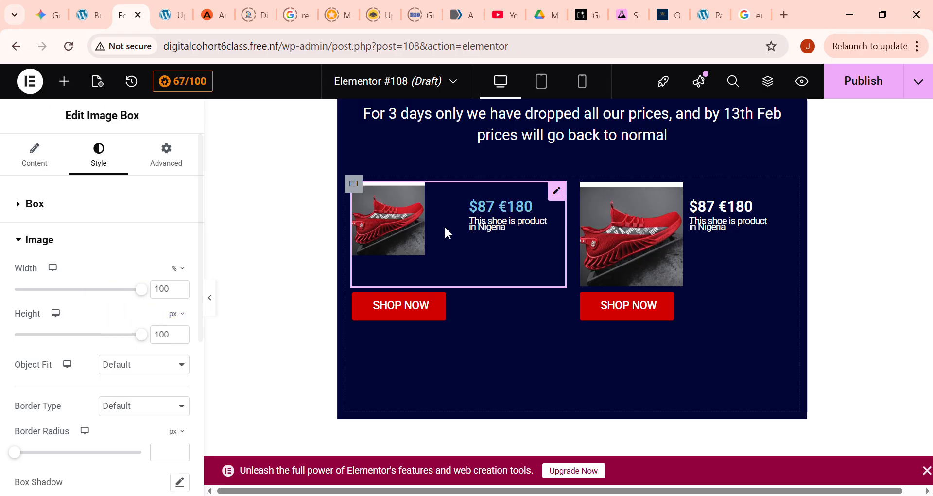
- Duplicate the second shoe image box
{"action": "left_click", "coordinate": [664, 254]}
{"action": "right_click", "coordinate": [663, 249]}
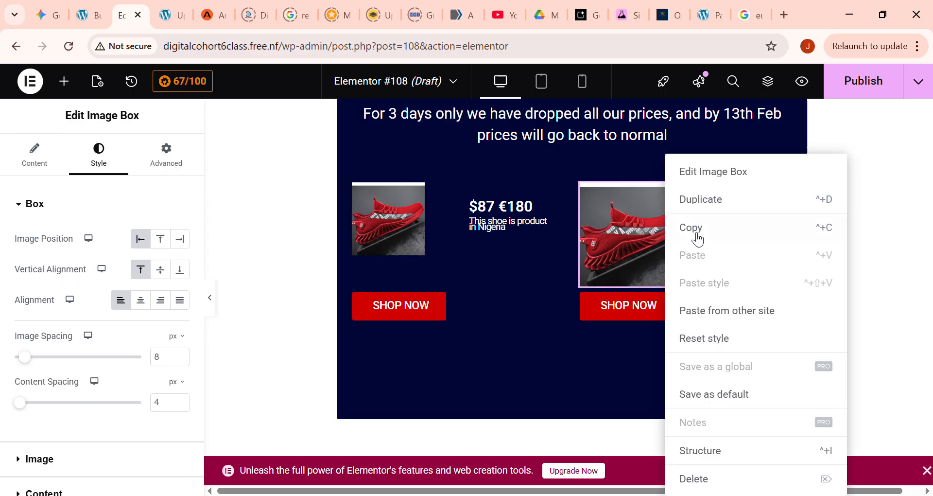
{"action": "left_click", "coordinate": [713, 200]}
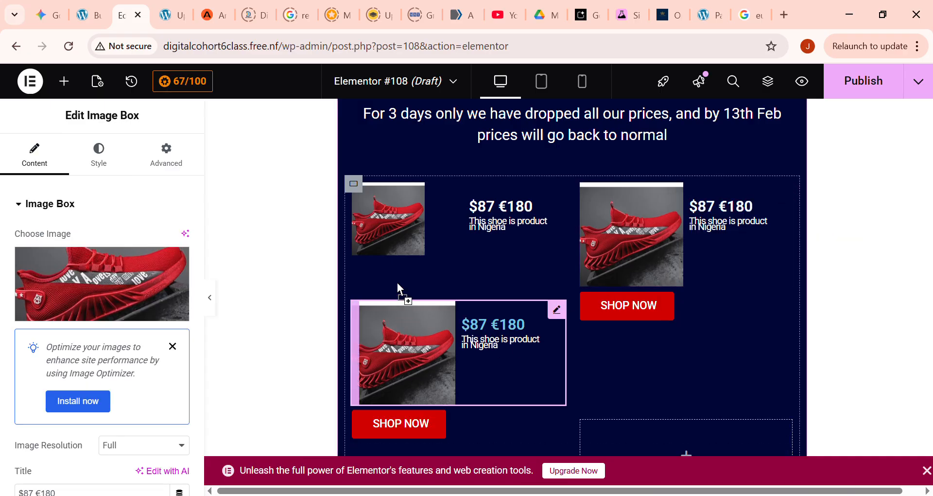
- Try to move the duplicated shoe image box up to the first shoe's place, and undo the move
{"action": "left_click_drag", "start_coordinate": [397, 283], "coordinate": [389, 221]}
{"action": "left_click_drag", "start_coordinate": [461, 209], "coordinate": [459, 213]}
{"action": "scroll", "coordinate": [608, 270], "scroll_direction": "down", "scroll_amount": 2}
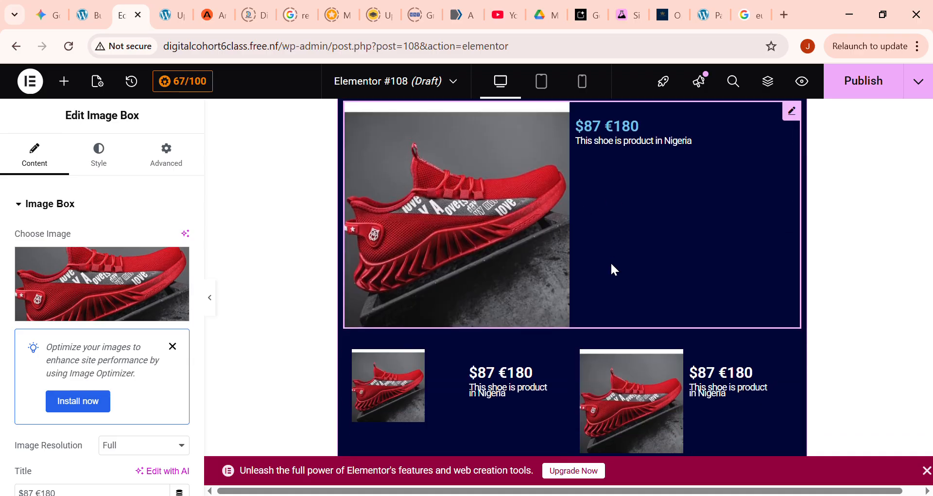
{"action": "key", "text": "ctrl+z"}
{"action": "scroll", "coordinate": [544, 287], "scroll_direction": "up", "scroll_amount": 2}
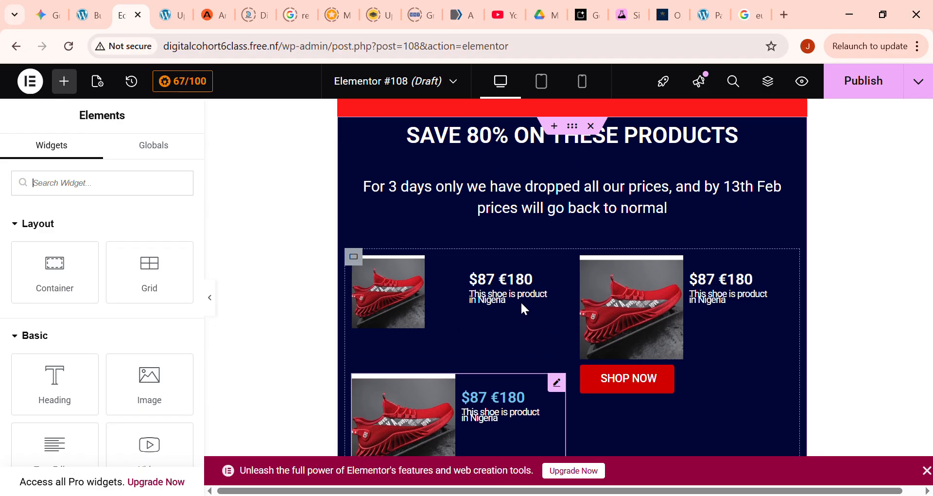
- Delete the original first shoe image box so that the duplicate takes its grid cell
{"action": "left_click", "coordinate": [468, 324]}
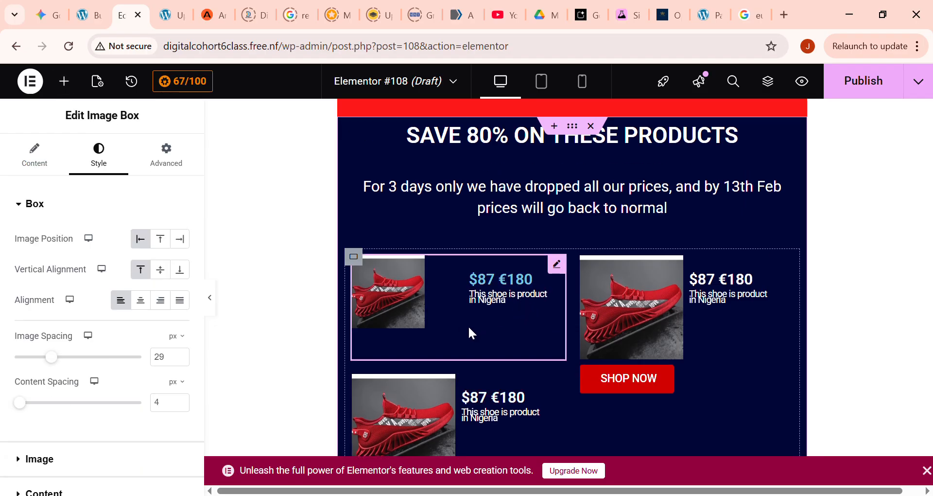
{"action": "key", "text": "ctrl+z"}
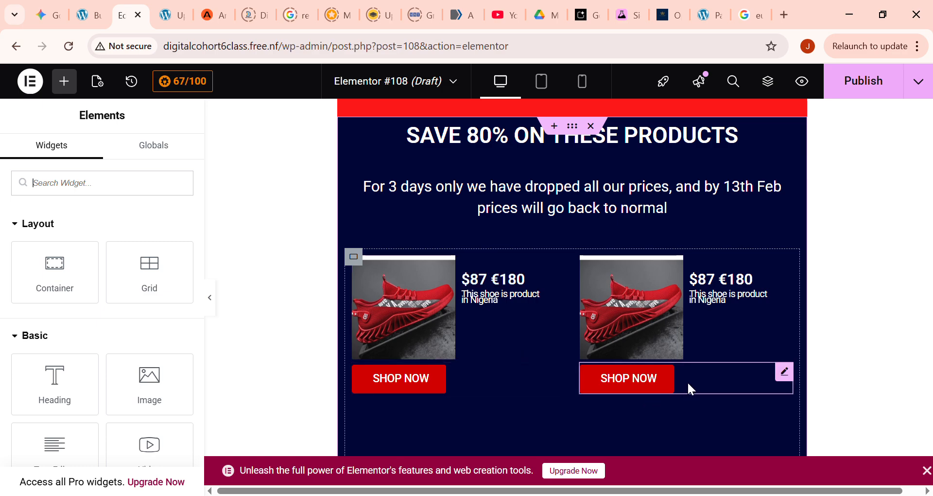
{"action": "key", "text": "alt+Tab"}
{"action": "key", "text": "alt+Tab"}
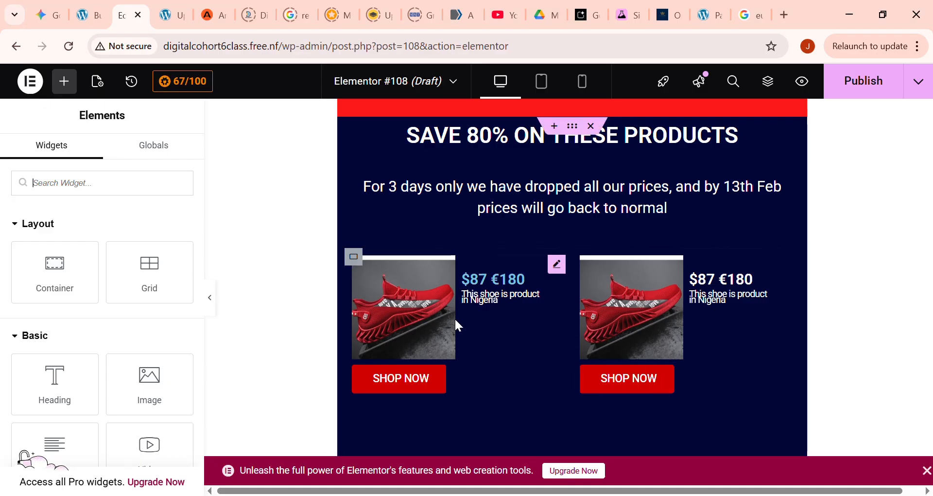
- Duplicate the second-column shoe image box twice to give the grid a second row of two shoes
{"action": "scroll", "coordinate": [491, 370], "scroll_direction": "down", "scroll_amount": 2}
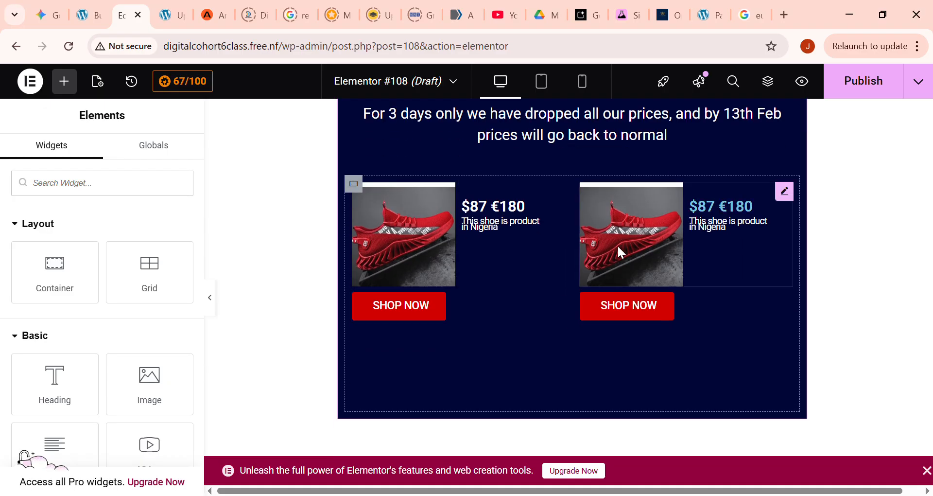
{"action": "right_click", "coordinate": [628, 214]}
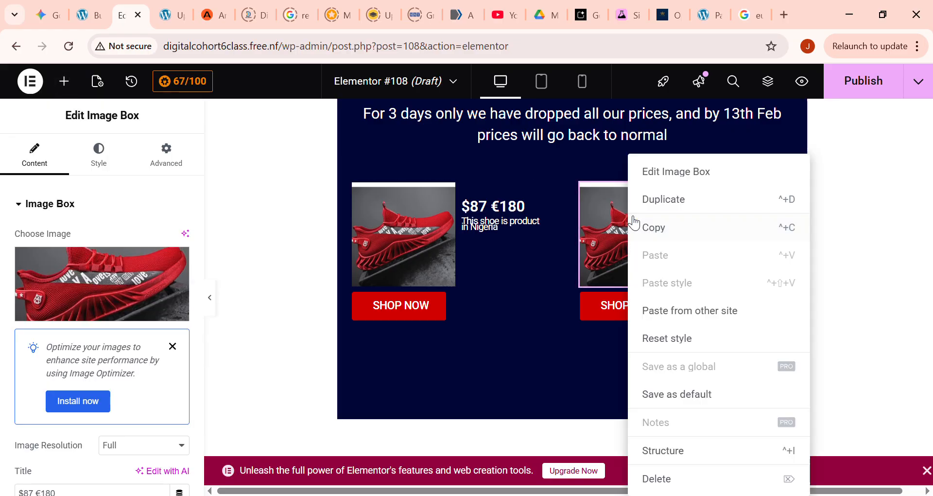
{"action": "left_click", "coordinate": [674, 208]}
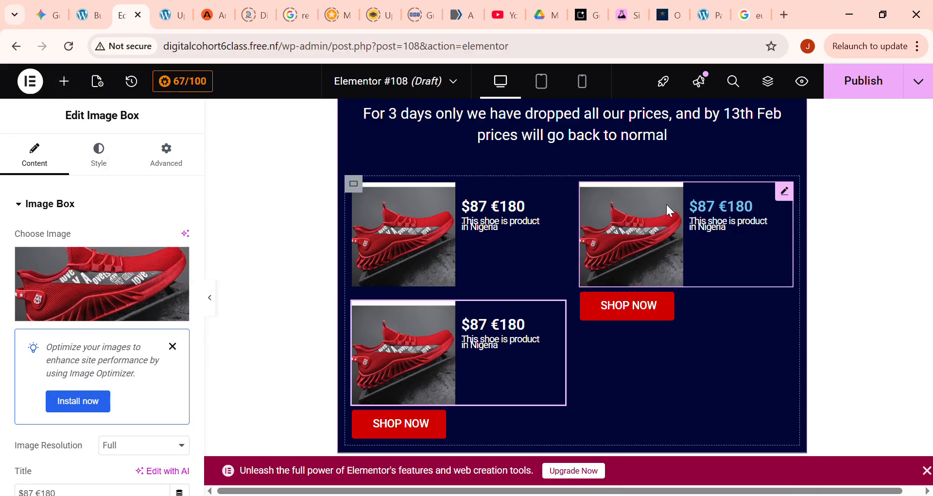
{"action": "right_click", "coordinate": [662, 243]}
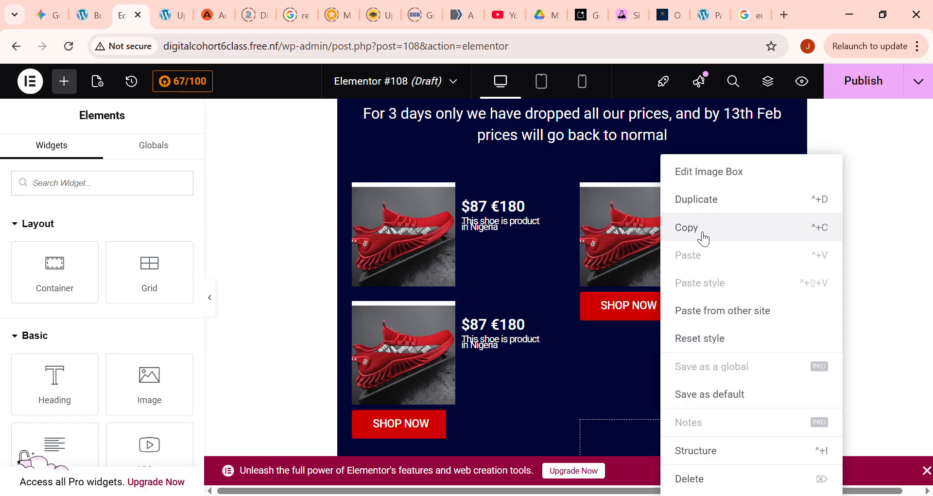
{"action": "left_click", "coordinate": [713, 206]}
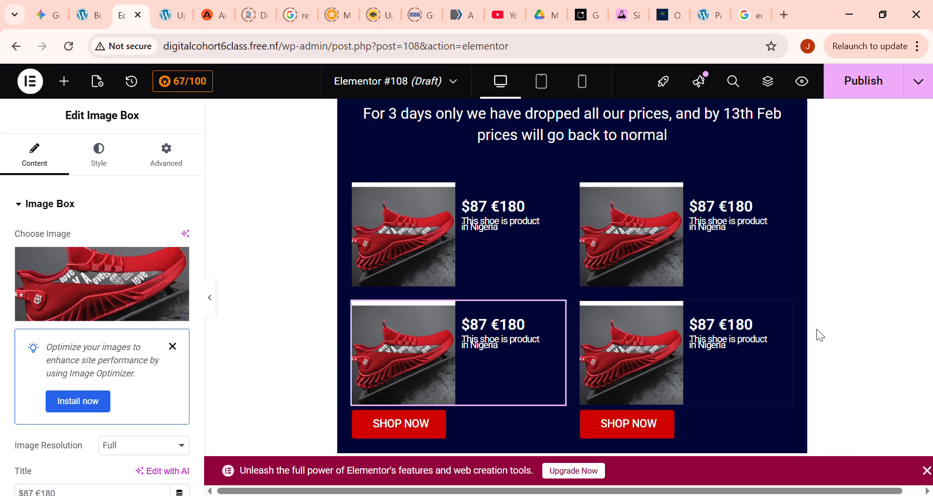
{"action": "scroll", "coordinate": [816, 328], "scroll_direction": "down", "scroll_amount": 2}
{"action": "scroll", "coordinate": [816, 328], "scroll_direction": "down", "scroll_amount": 2}
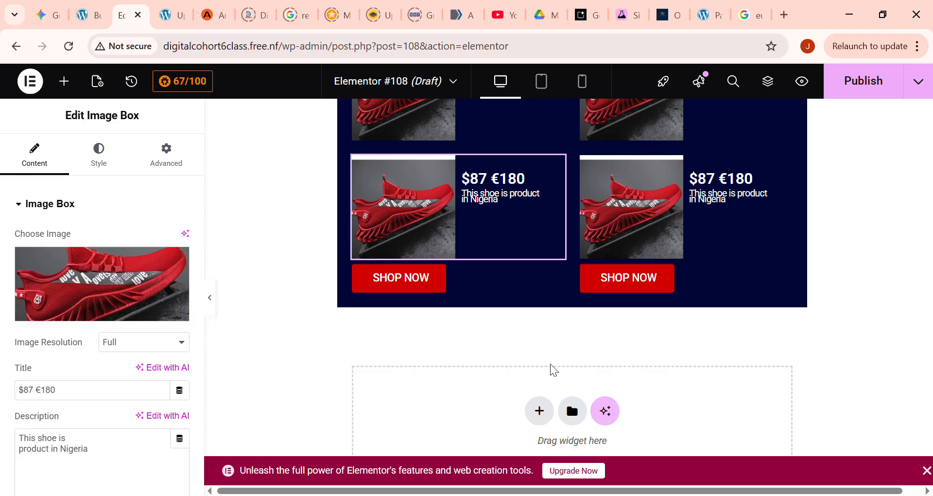
{"action": "left_click", "coordinate": [900, 239]}
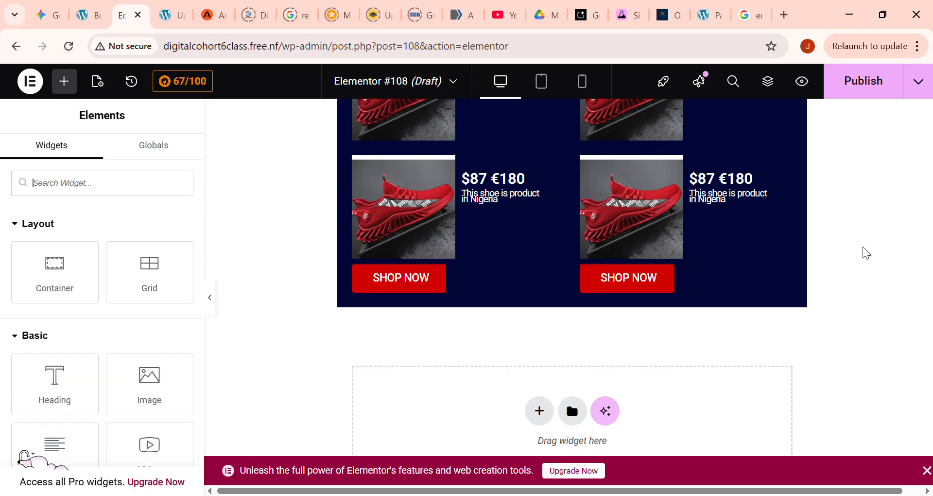
- Add a Heading widget below the shoe grid and a Text Editor widget beneath that heading
{"action": "scroll", "coordinate": [873, 284], "scroll_direction": "up", "scroll_amount": 2}
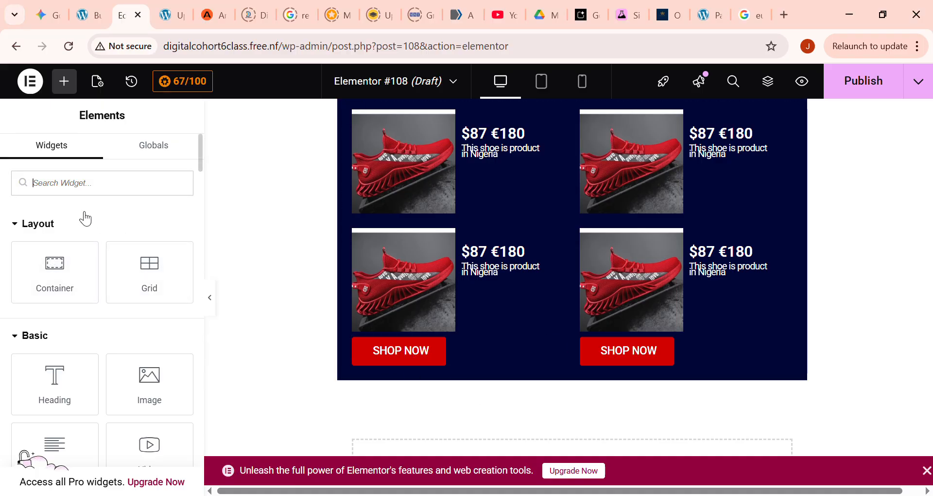
{"action": "left_click_drag", "start_coordinate": [56, 383], "coordinate": [555, 387]}
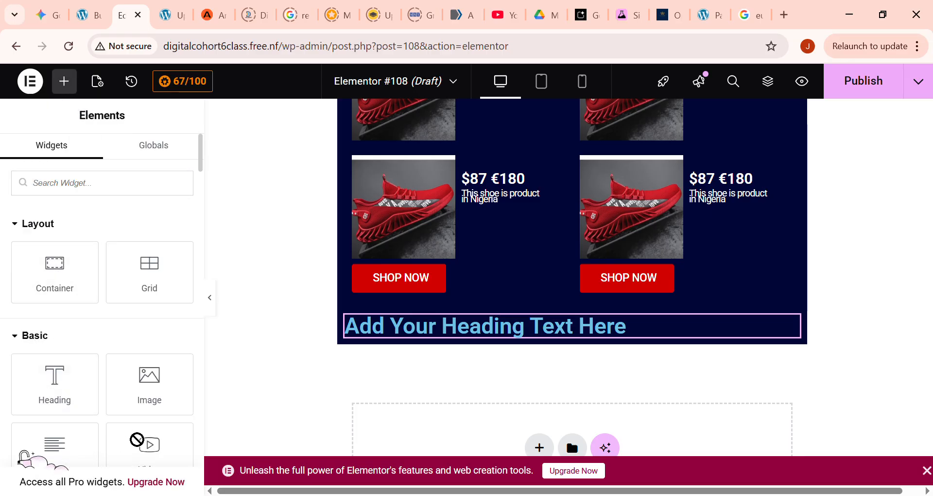
{"action": "scroll", "coordinate": [121, 437], "scroll_direction": "down", "scroll_amount": 2}
{"action": "left_click_drag", "start_coordinate": [131, 373], "coordinate": [586, 343]}
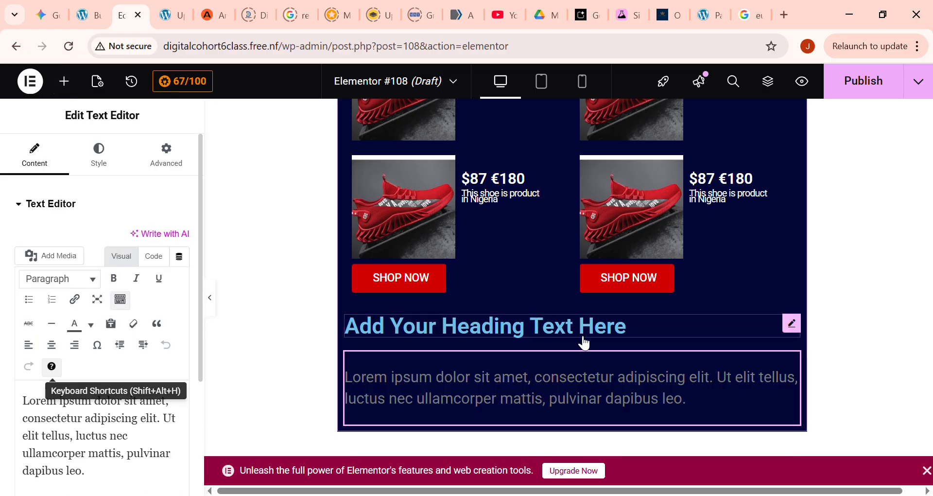
- Replace the new heading's placeholder text with "PEOPLE SAY SOMETHING ABOUT US"
{"action": "left_click", "coordinate": [518, 323]}
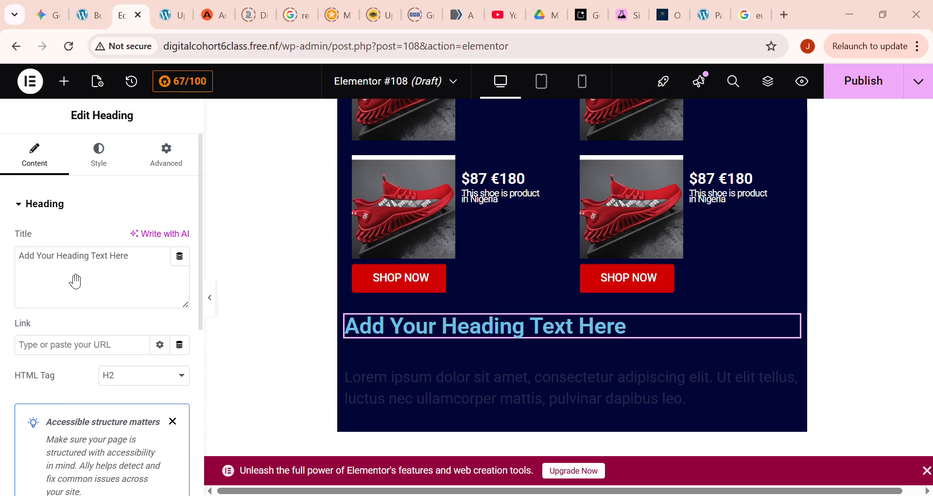
{"action": "triple_click", "coordinate": [99, 271]}
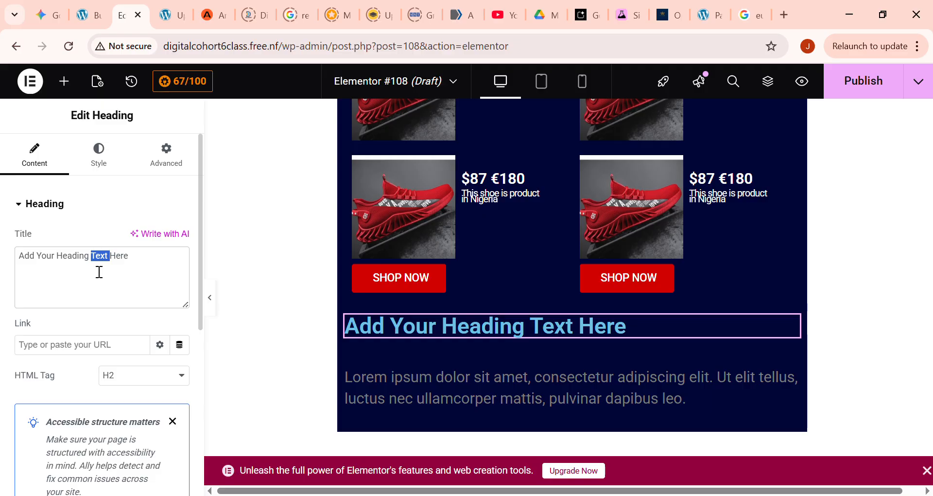
{"action": "type", "text": "PEO"}
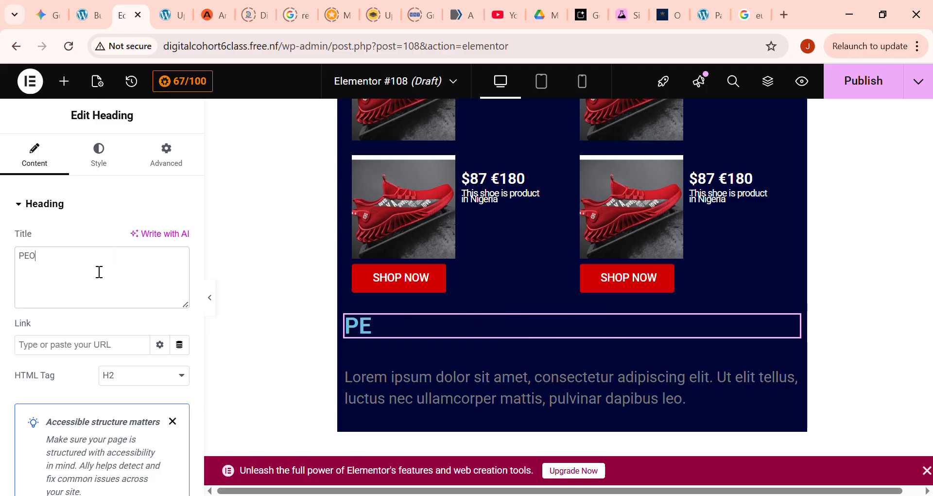
{"action": "type", "text": "PLE SAY SOME"}
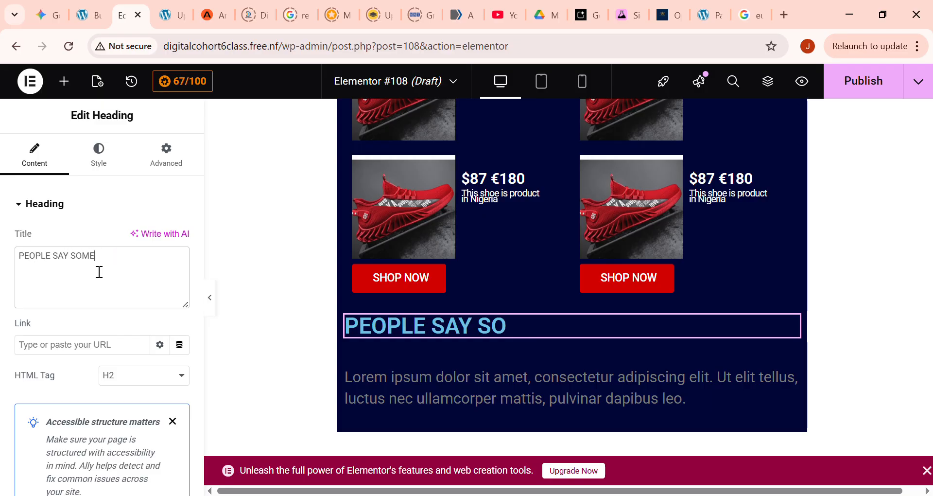
{"action": "type", "text": "THING ABOUT US"}
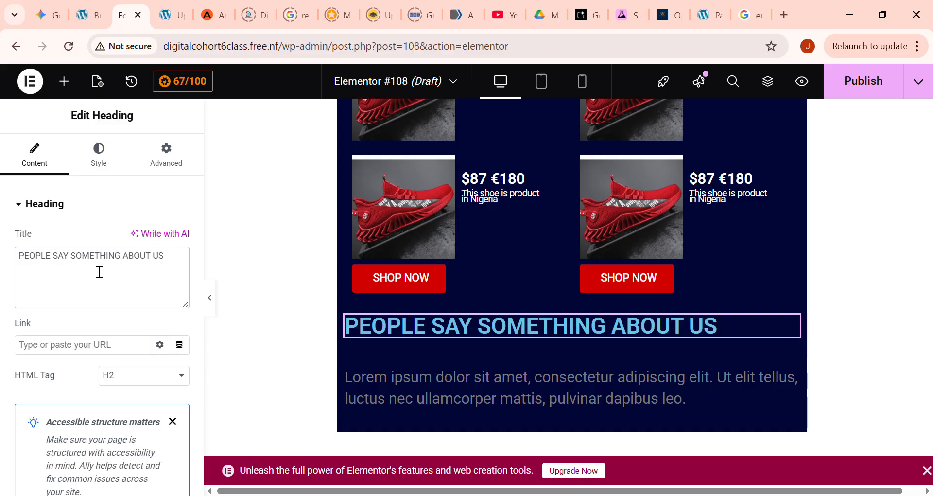
- Center the "PEOPLE SAY SOMETHING ABOUT US" heading and set its text color to white (#FFFFFF)
{"action": "left_click", "coordinate": [101, 150]}
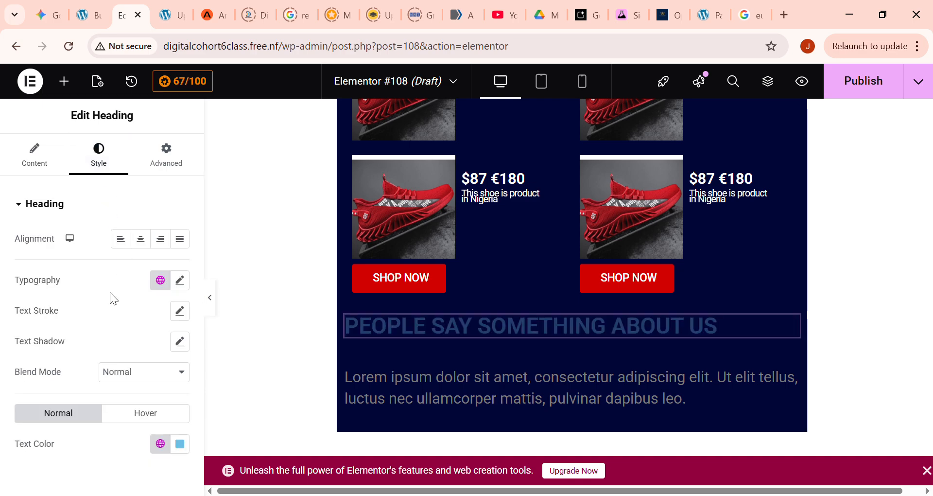
{"action": "left_click", "coordinate": [140, 239]}
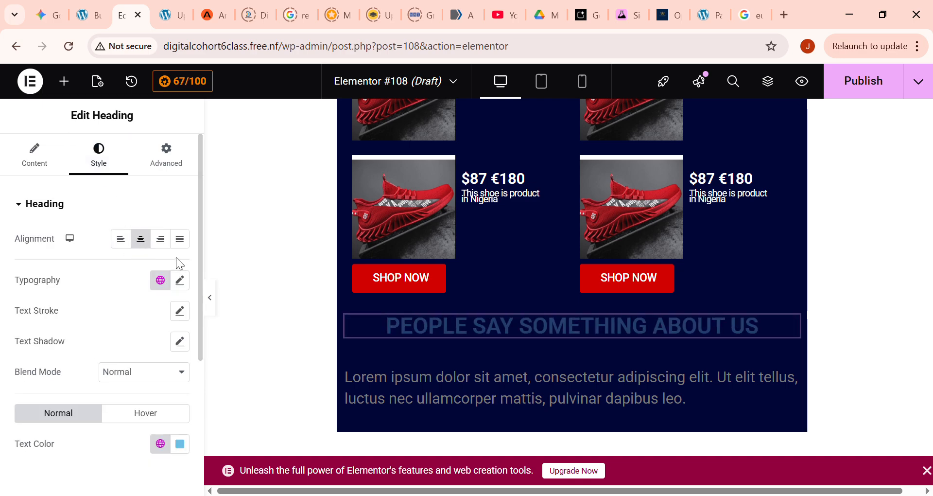
{"action": "left_click", "coordinate": [179, 443]}
{"action": "left_click_drag", "start_coordinate": [97, 257], "coordinate": [7, 204]}
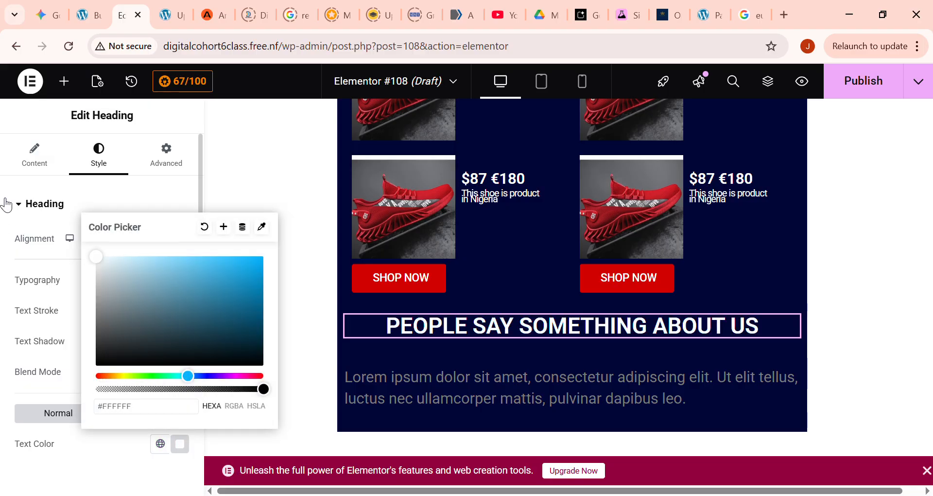
{"action": "left_click", "coordinate": [118, 203]}
- Replace the placeholder paragraph below the heading with "See what millions of customers say about our shoes, and how exactly it makes them feel"
{"action": "left_click", "coordinate": [471, 380]}
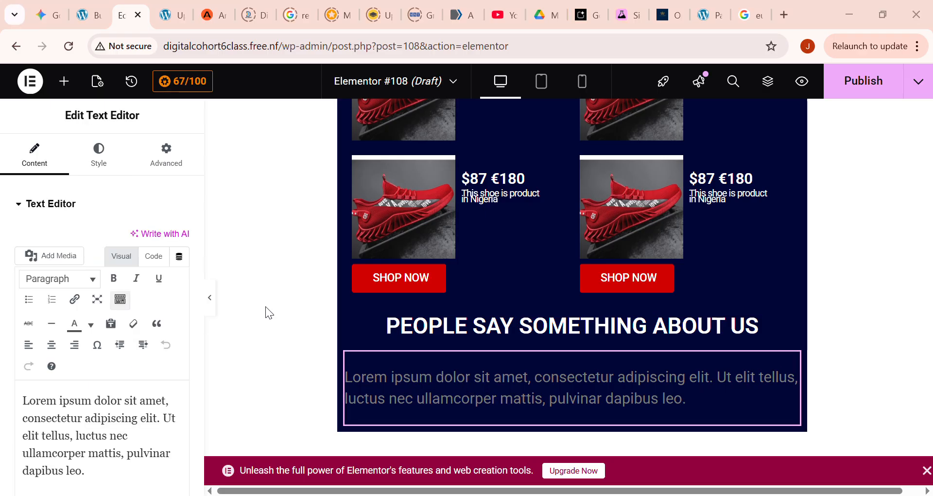
{"action": "left_click", "coordinate": [90, 419]}
{"action": "triple_click", "coordinate": [98, 426]}
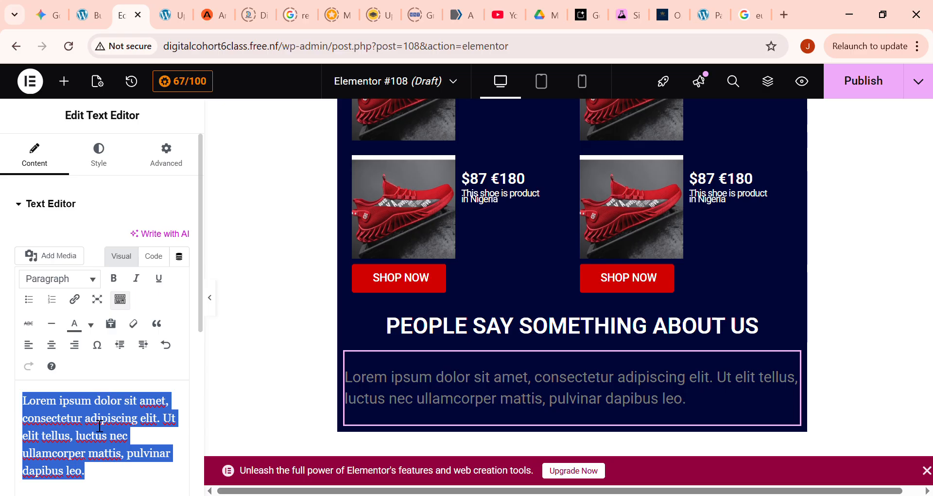
{"action": "type", "text": "See what million"}
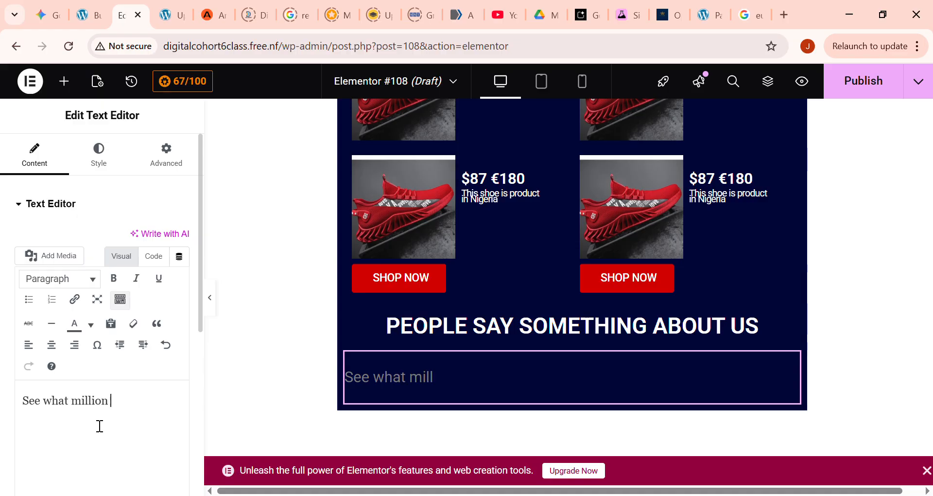
{"action": "type", "text": "s o"}
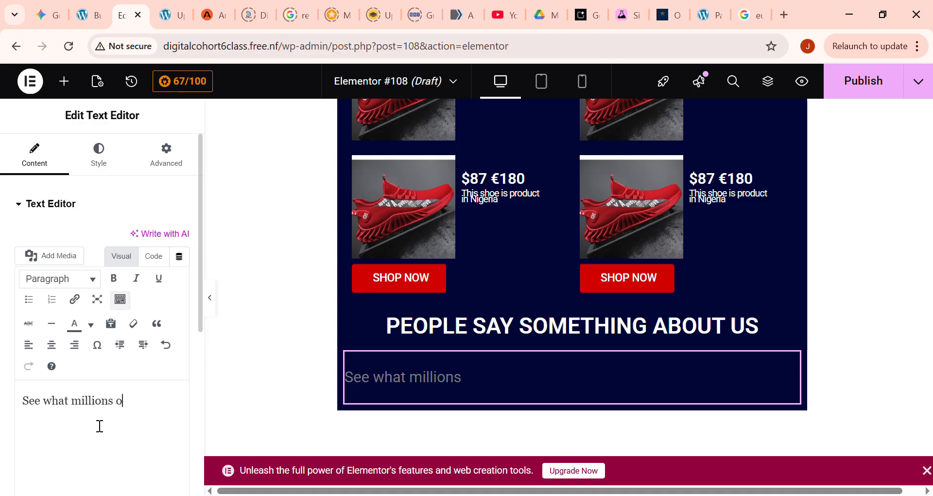
{"action": "type", "text": "f customers "}
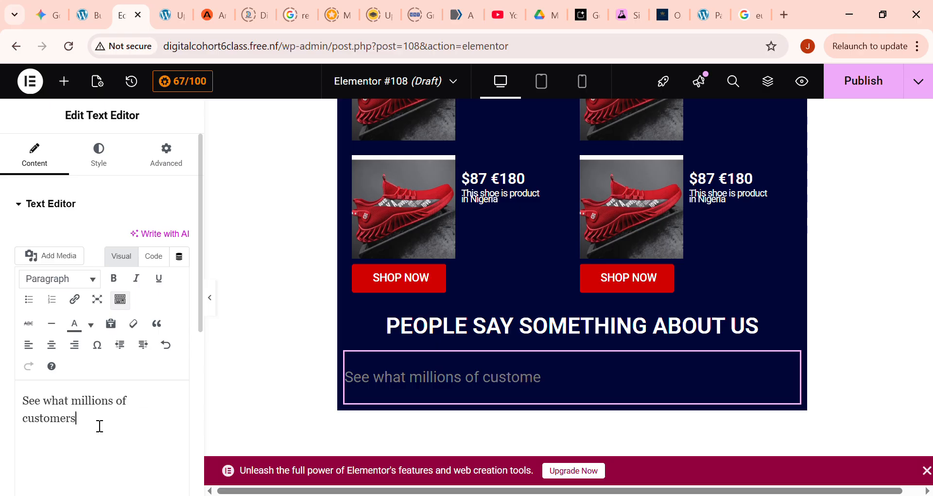
{"action": "type", "text": "say about"}
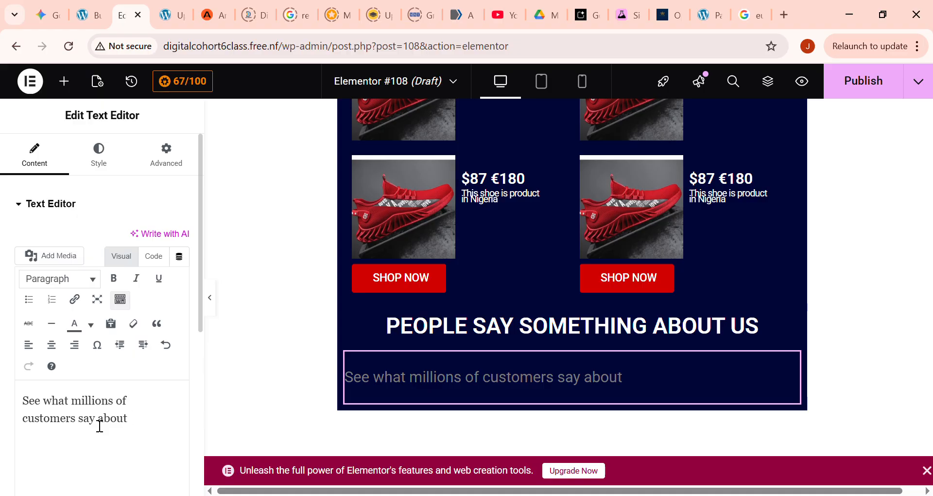
{"action": "type", "text": " our shoes"}
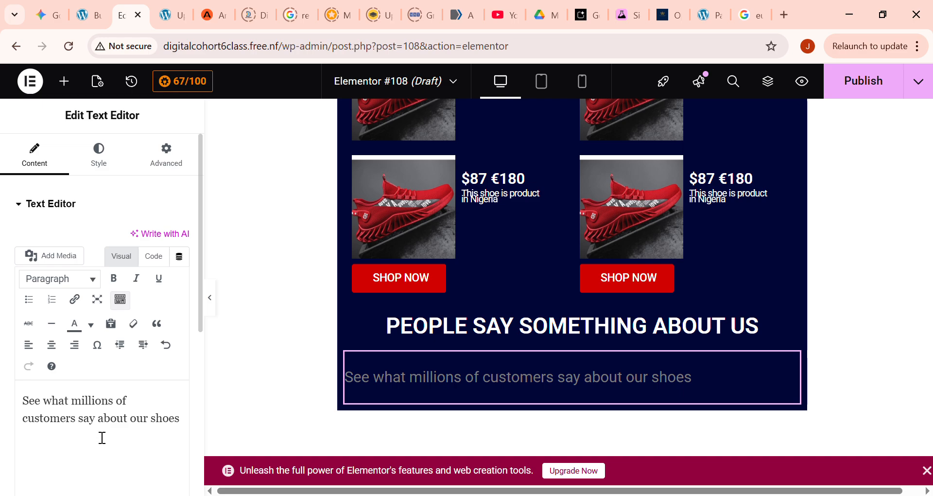
{"action": "type", "text": "."}
{"action": "key", "text": "BackSpace"}
{"action": "type", "text": ", and"}
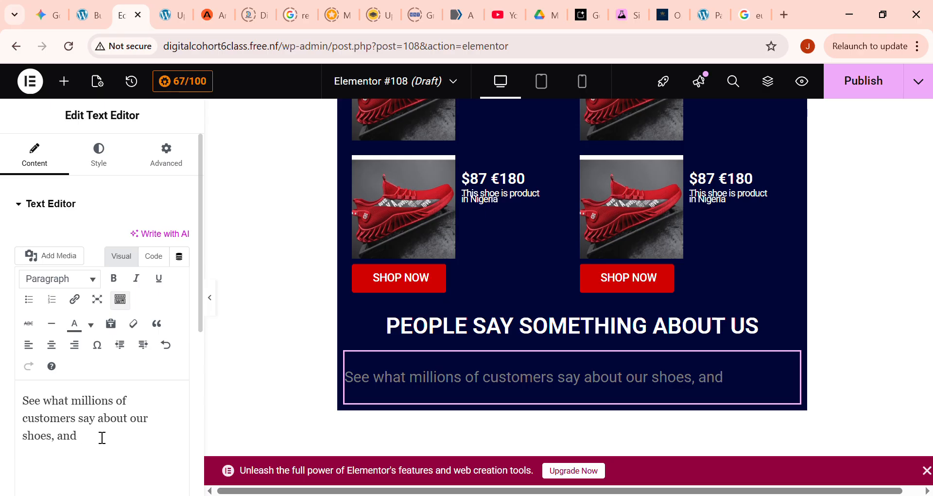
{"action": "type", "text": " how exactly it mak"}
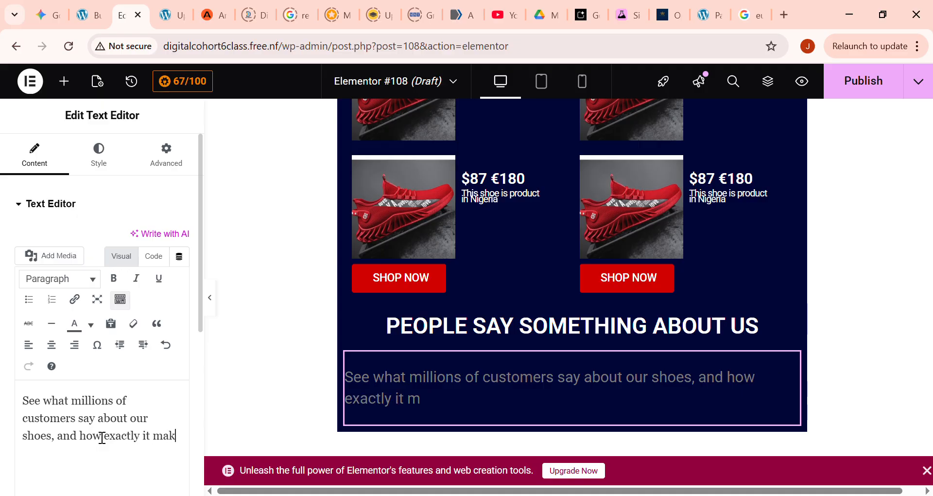
{"action": "type", "text": "es them s"}
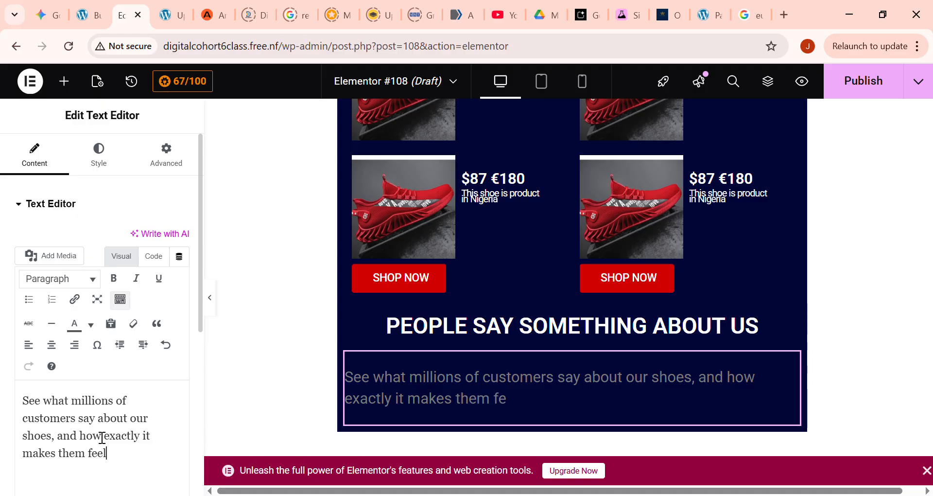
- Center the customer feedback paragraph and set its text color to white (#FFFFFF)
{"action": "left_click", "coordinate": [53, 345]}
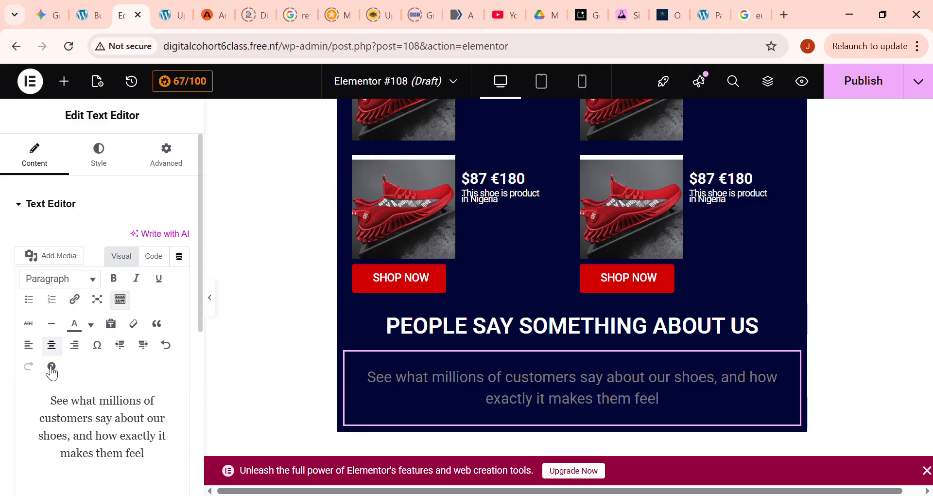
{"action": "left_click", "coordinate": [103, 162]}
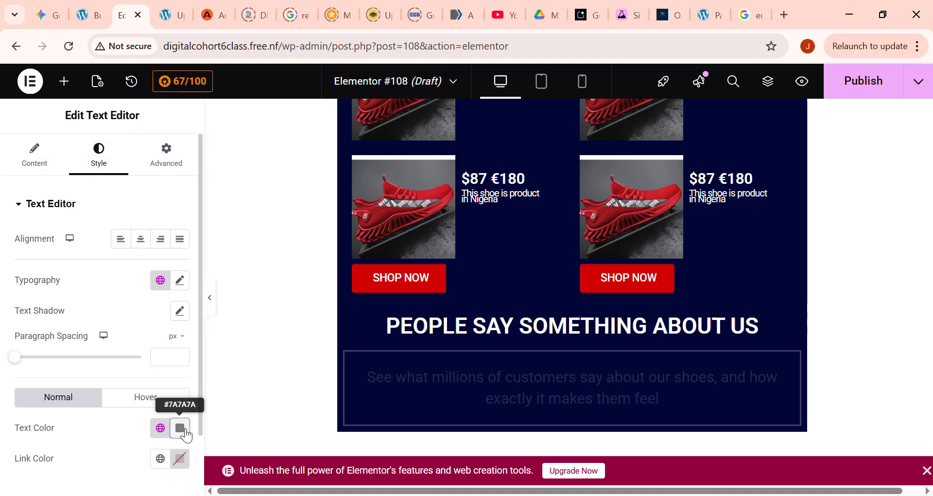
{"action": "left_click", "coordinate": [185, 429]}
{"action": "left_click_drag", "start_coordinate": [112, 309], "coordinate": [71, 184]}
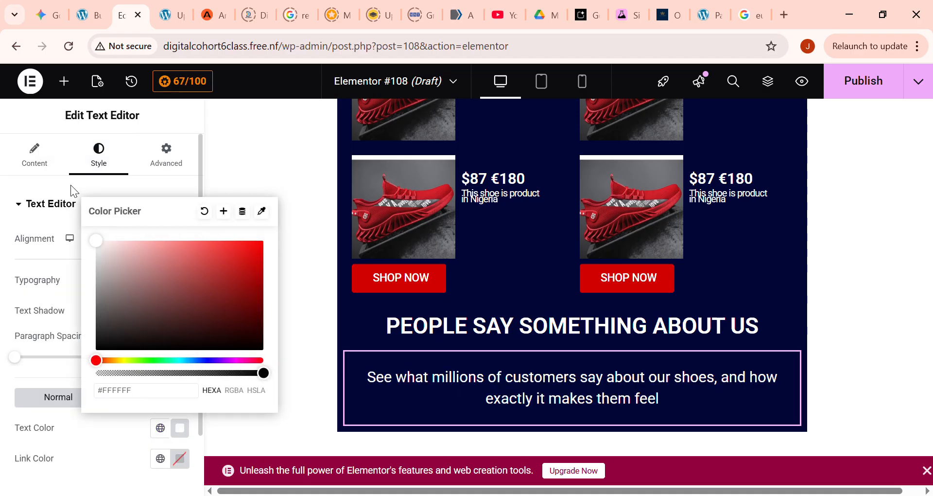
- Open the widget library and look through it for the Rating widget
{"action": "scroll", "coordinate": [489, 350], "scroll_direction": "down", "scroll_amount": 2}
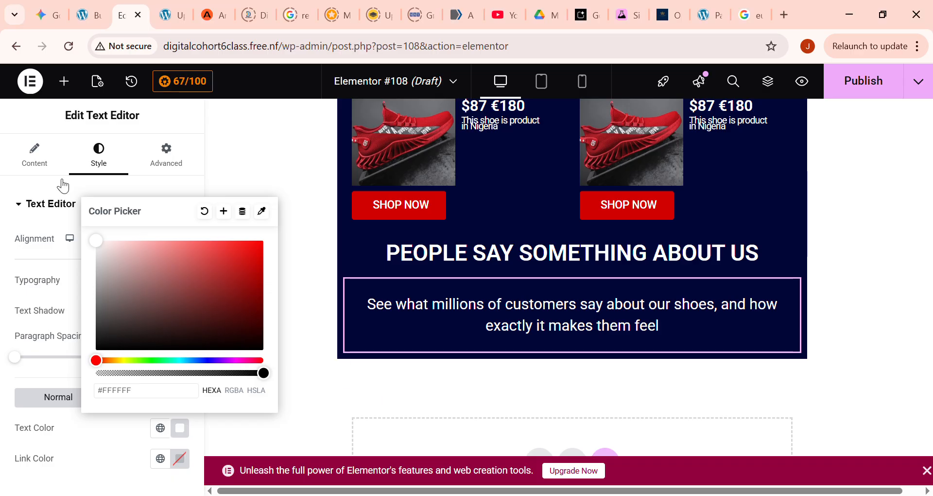
{"action": "left_click", "coordinate": [65, 81]}
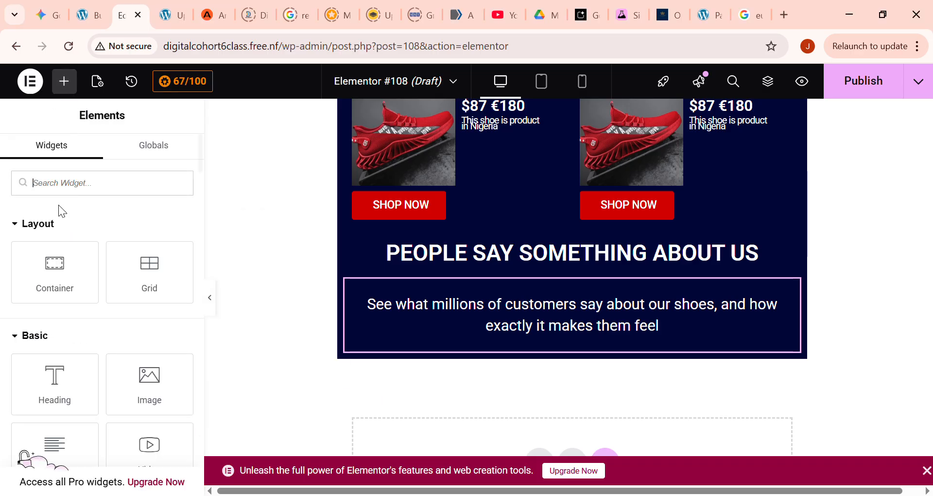
{"action": "scroll", "coordinate": [146, 338], "scroll_direction": "down", "scroll_amount": 3}
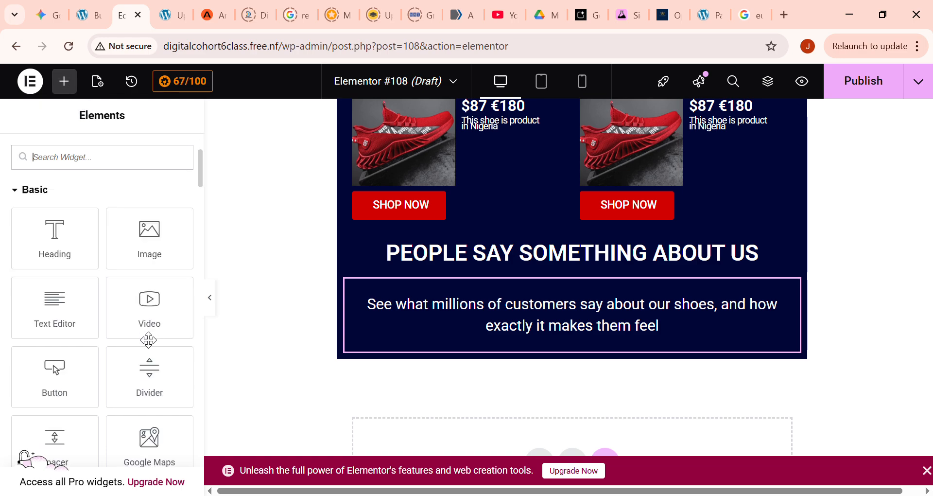
{"action": "scroll", "coordinate": [148, 340], "scroll_direction": "down", "scroll_amount": 20}
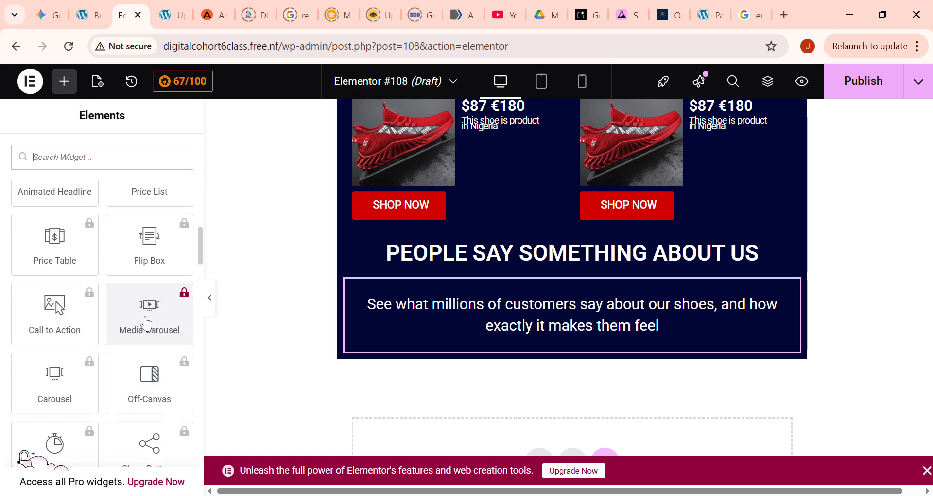
{"action": "scroll", "coordinate": [147, 318], "scroll_direction": "down", "scroll_amount": 12}
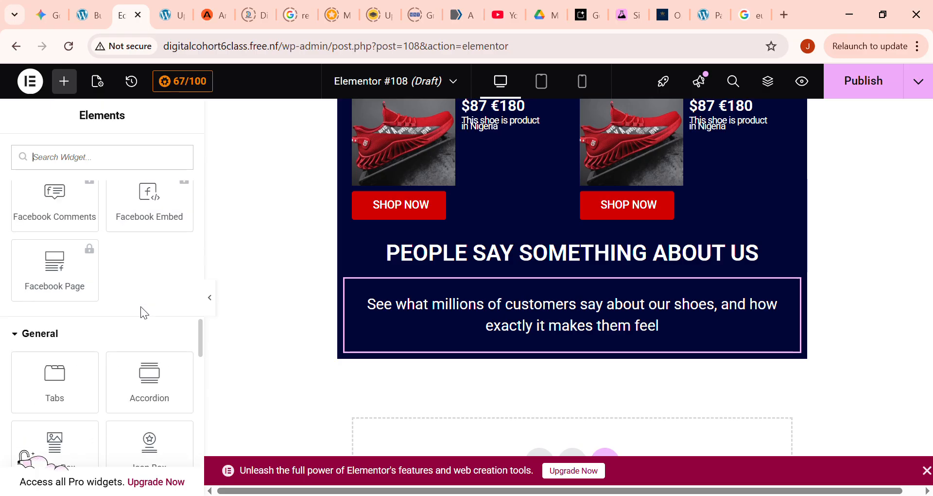
{"action": "scroll", "coordinate": [149, 315], "scroll_direction": "down", "scroll_amount": 6}
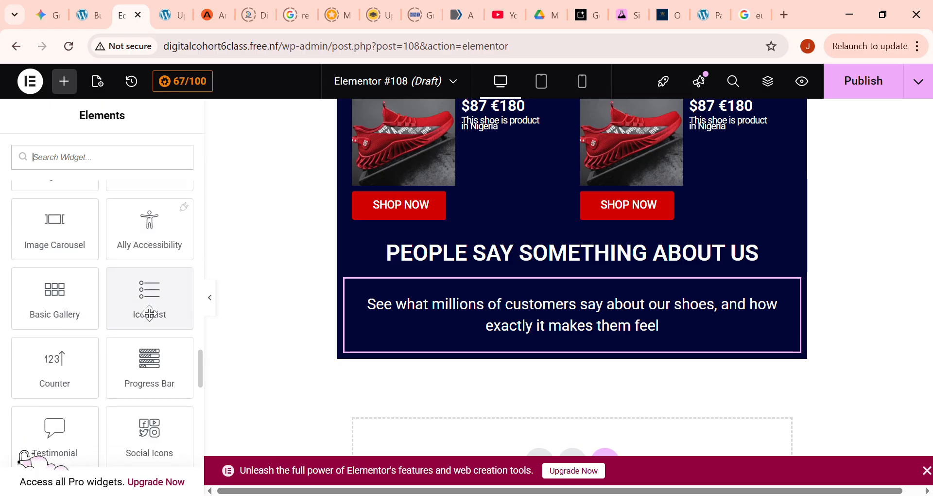
{"action": "scroll", "coordinate": [149, 314], "scroll_direction": "down", "scroll_amount": 6}
{"action": "left_click_drag", "start_coordinate": [147, 298], "coordinate": [298, 305]}
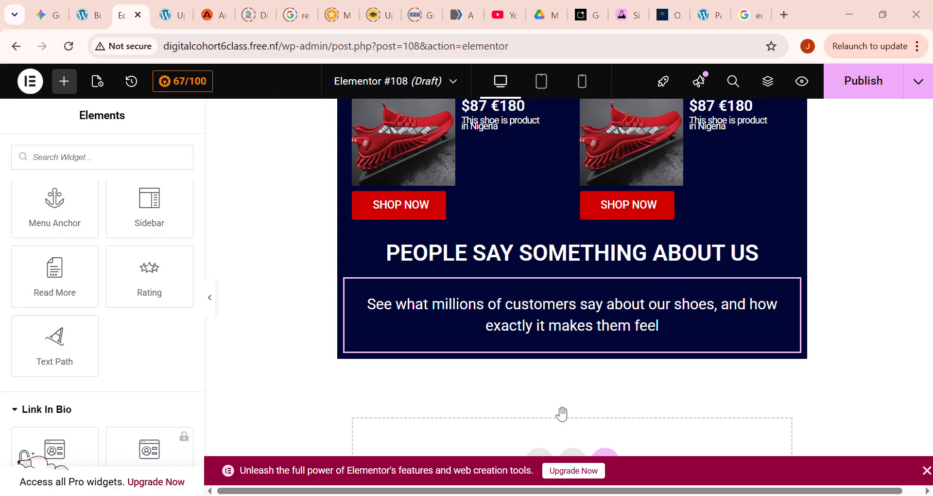
- Add a Grid container below the customer feedback paragraph
{"action": "scroll", "coordinate": [101, 194], "scroll_direction": "up", "scroll_amount": 15}
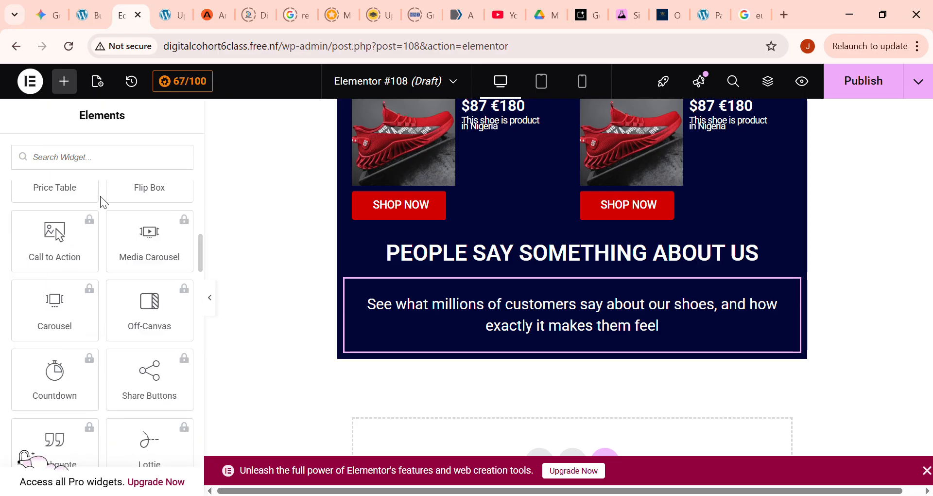
{"action": "scroll", "coordinate": [99, 190], "scroll_direction": "up", "scroll_amount": 5}
{"action": "left_click_drag", "start_coordinate": [154, 284], "coordinate": [577, 350]}
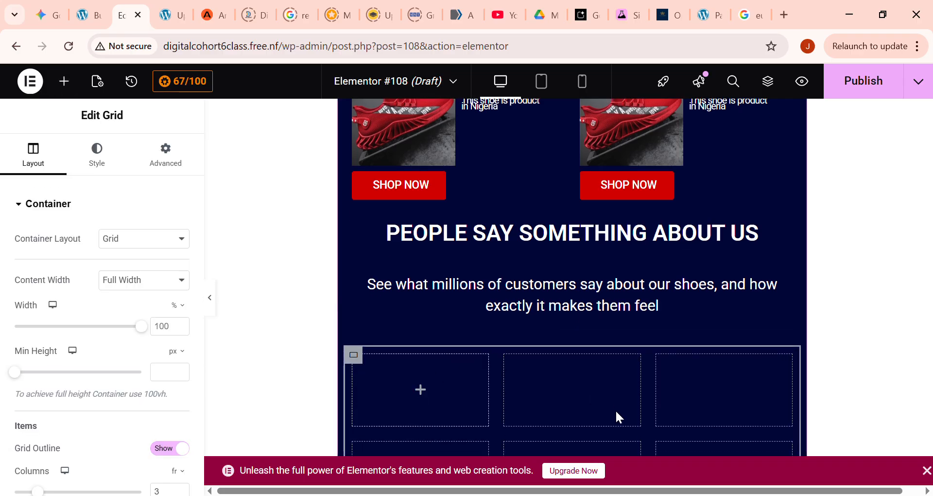
{"action": "left_click", "coordinate": [183, 375]}
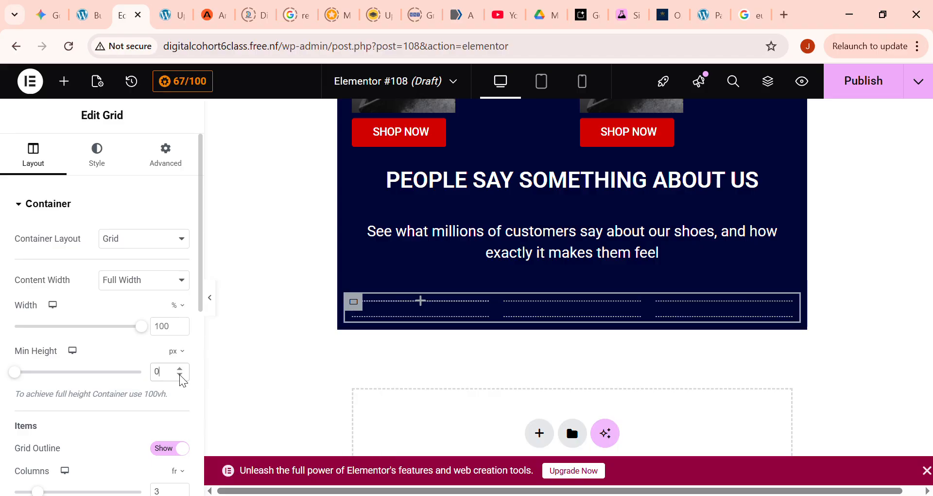
{"action": "left_click", "coordinate": [179, 369]}
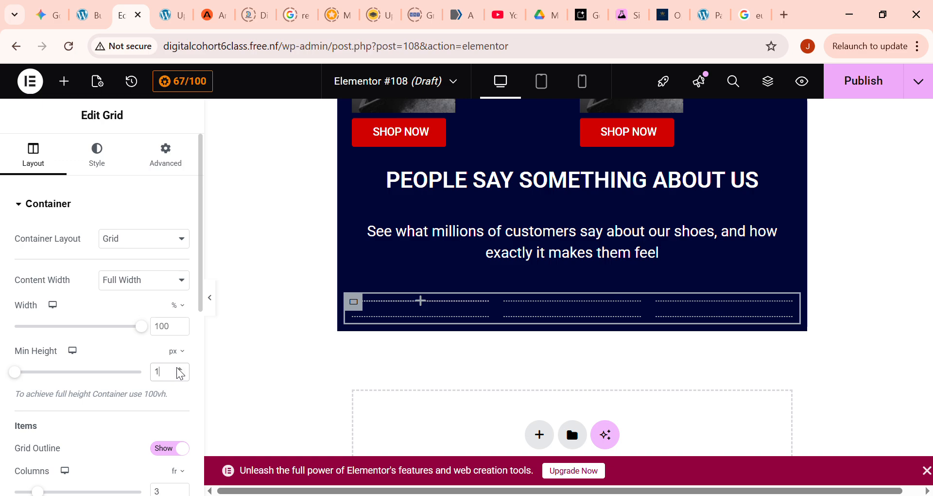
{"action": "key", "text": "BackSpace"}
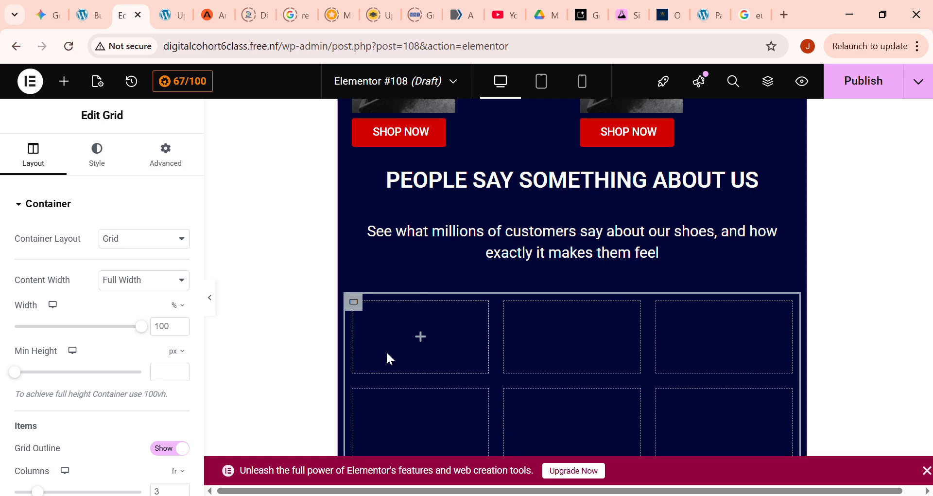
- Set the new grid below the customer feedback paragraph to 3 columns and 1 row
{"action": "scroll", "coordinate": [131, 357], "scroll_direction": "down", "scroll_amount": 5}
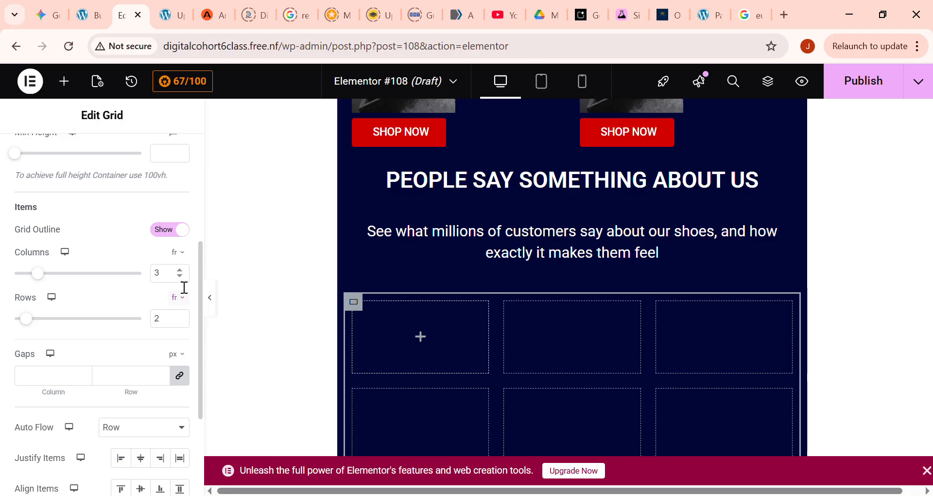
{"action": "left_click", "coordinate": [181, 271]}
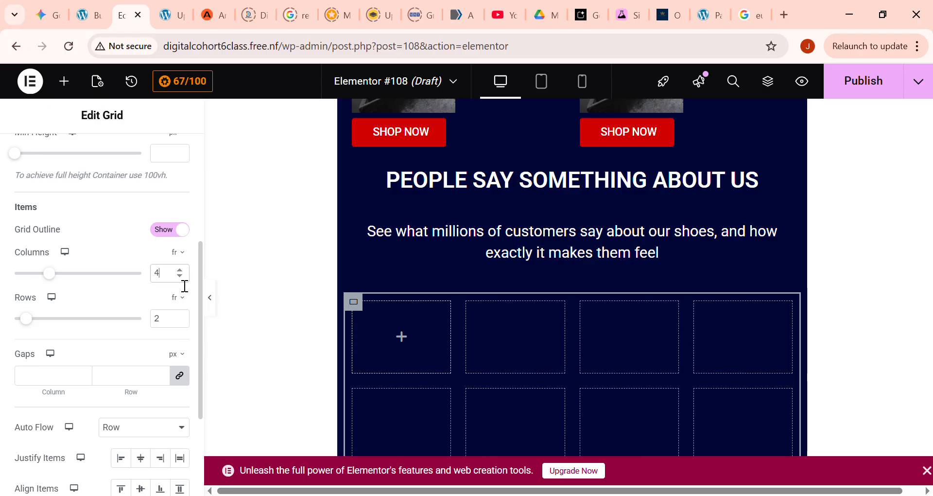
{"action": "left_click", "coordinate": [181, 275]}
{"action": "left_click", "coordinate": [180, 316]}
{"action": "left_click", "coordinate": [180, 316]}
{"action": "left_click", "coordinate": [180, 316]}
{"action": "left_click", "coordinate": [180, 321]}
{"action": "left_click", "coordinate": [180, 322]}
{"action": "left_click", "coordinate": [180, 321]}
{"action": "left_click", "coordinate": [179, 321]}
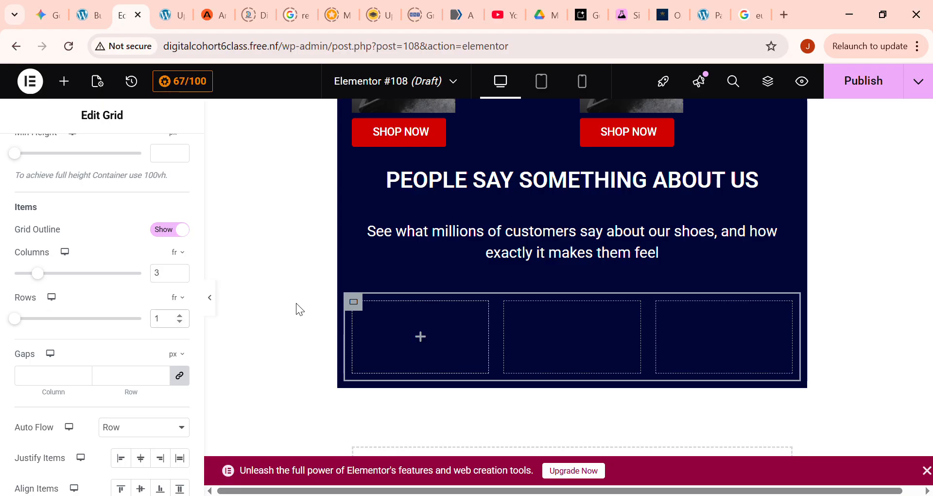
- Place a Rating widget in the first cell of the three-column grid
{"action": "left_click", "coordinate": [63, 81]}
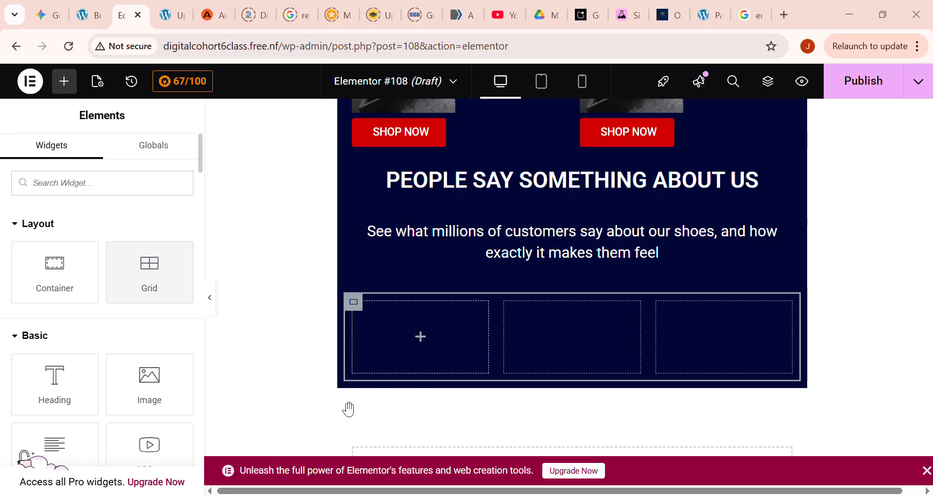
{"action": "scroll", "coordinate": [141, 321], "scroll_direction": "down", "scroll_amount": 20}
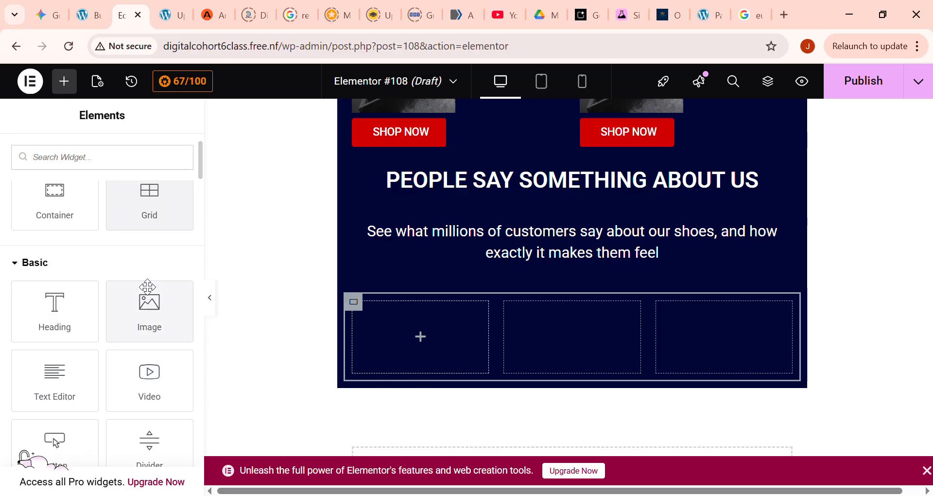
{"action": "scroll", "coordinate": [145, 321], "scroll_direction": "up", "scroll_amount": 8}
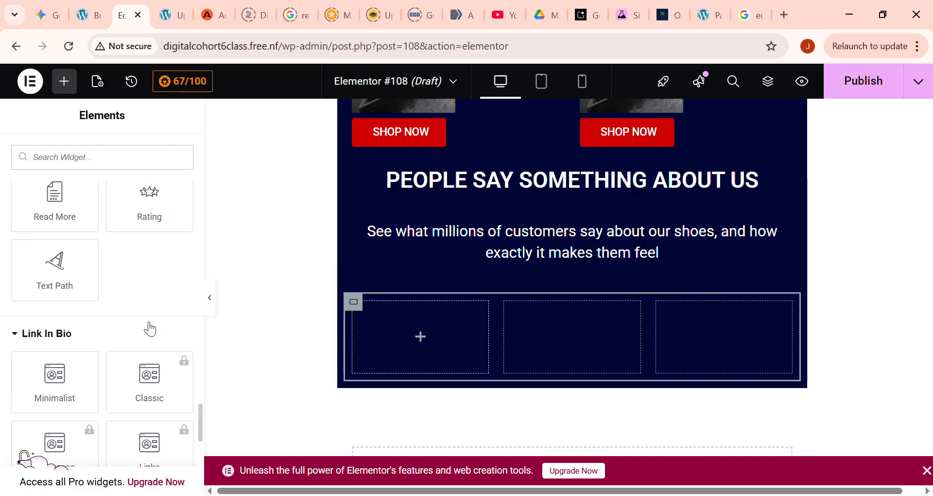
{"action": "scroll", "coordinate": [147, 318], "scroll_direction": "down", "scroll_amount": 3}
{"action": "left_click_drag", "start_coordinate": [150, 294], "coordinate": [429, 340]}
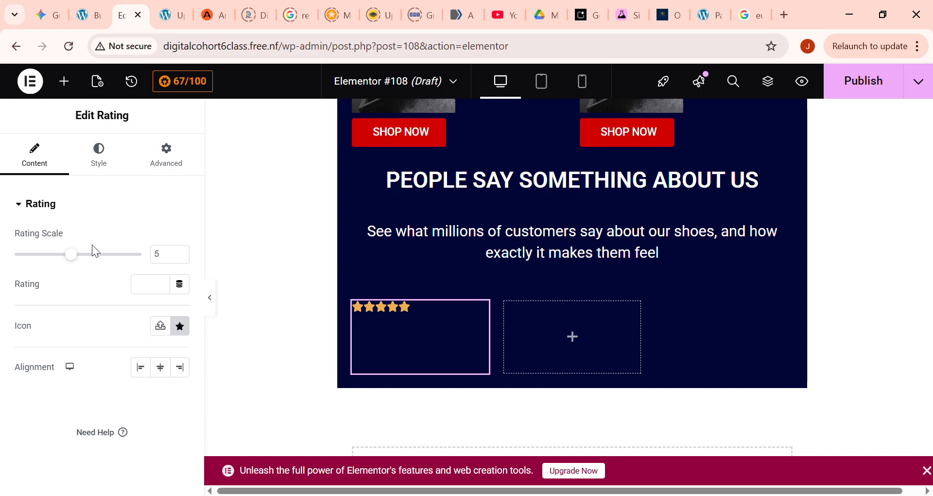
{"action": "left_click", "coordinate": [65, 83]}
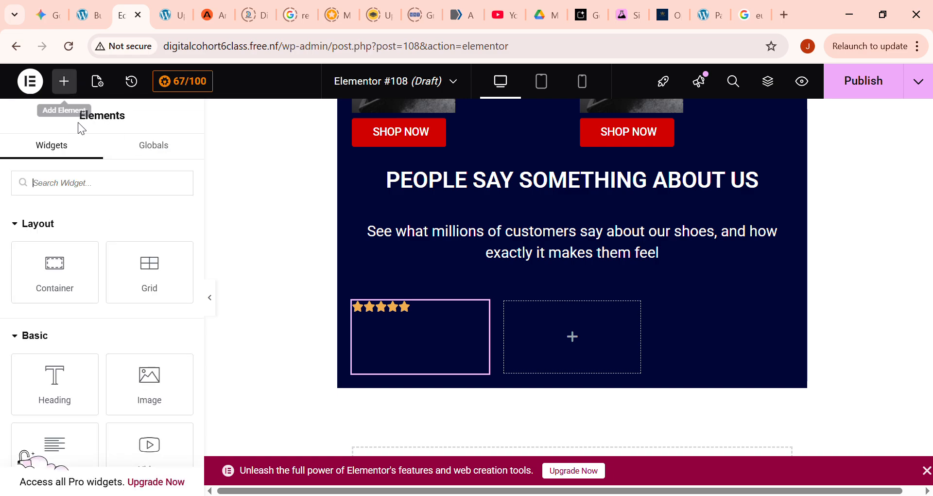
{"action": "left_click_drag", "start_coordinate": [69, 401], "coordinate": [416, 330]}
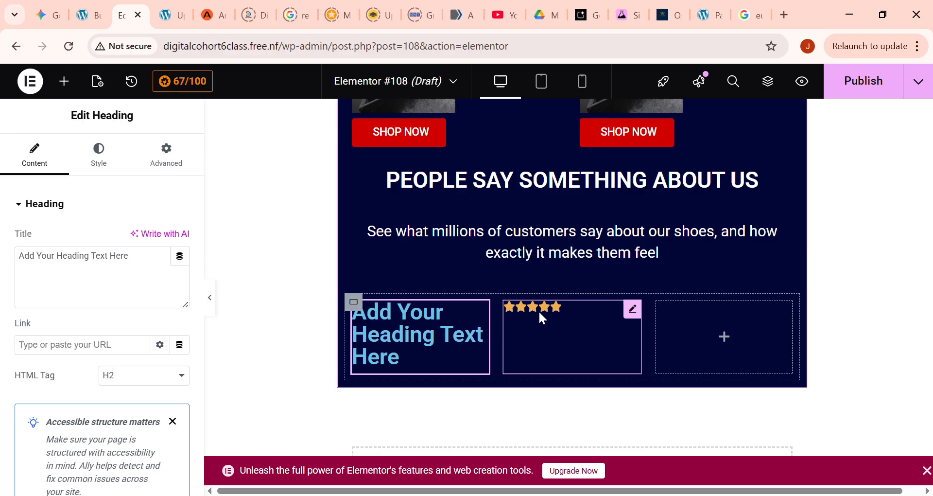
{"action": "key", "text": "Delete"}
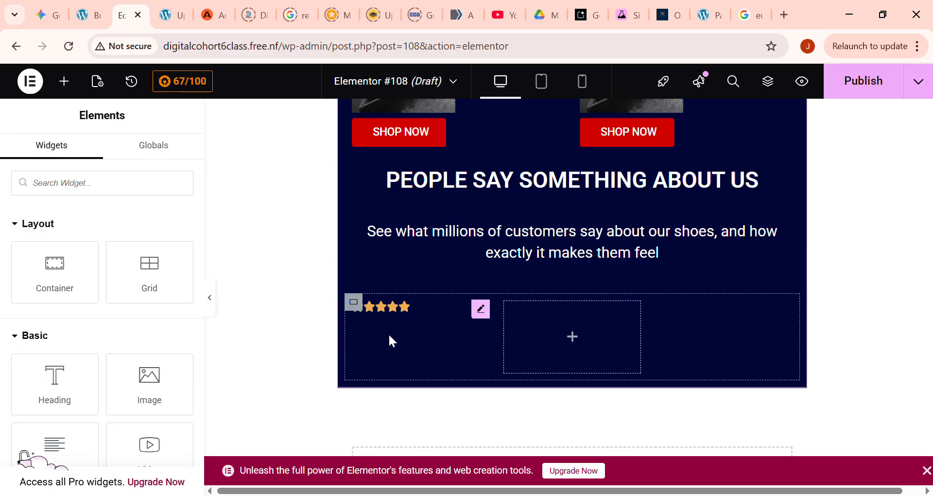
- Set the rating in the first grid cell to 5 and align its stars left
{"action": "left_click", "coordinate": [415, 326]}
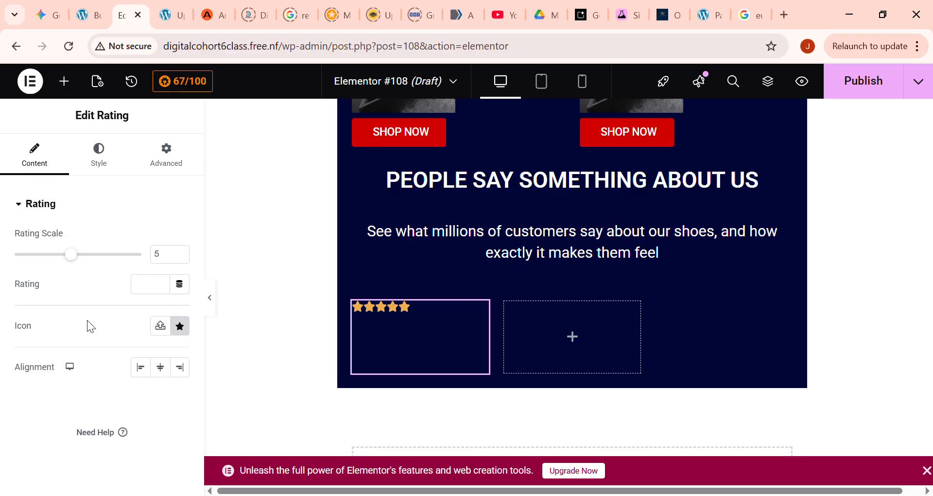
{"action": "left_click", "coordinate": [158, 281]}
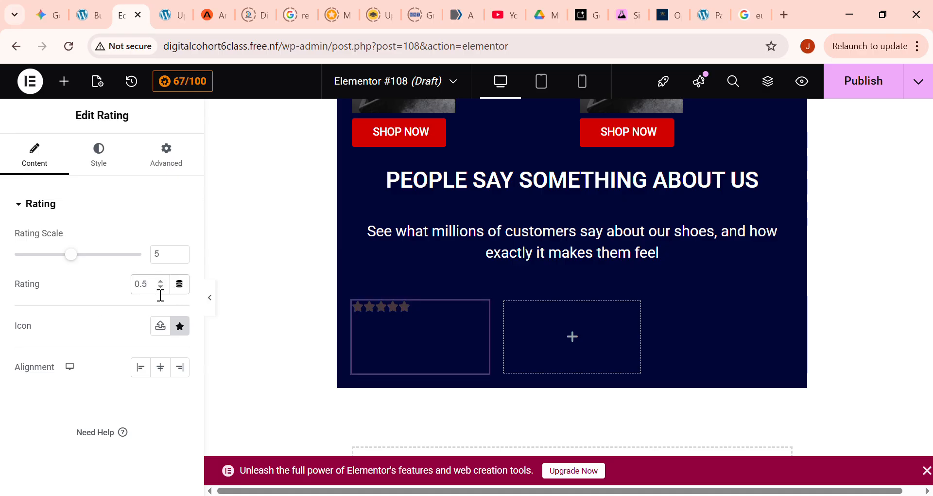
{"action": "left_click", "coordinate": [161, 282]}
{"action": "left_click", "coordinate": [161, 282]}
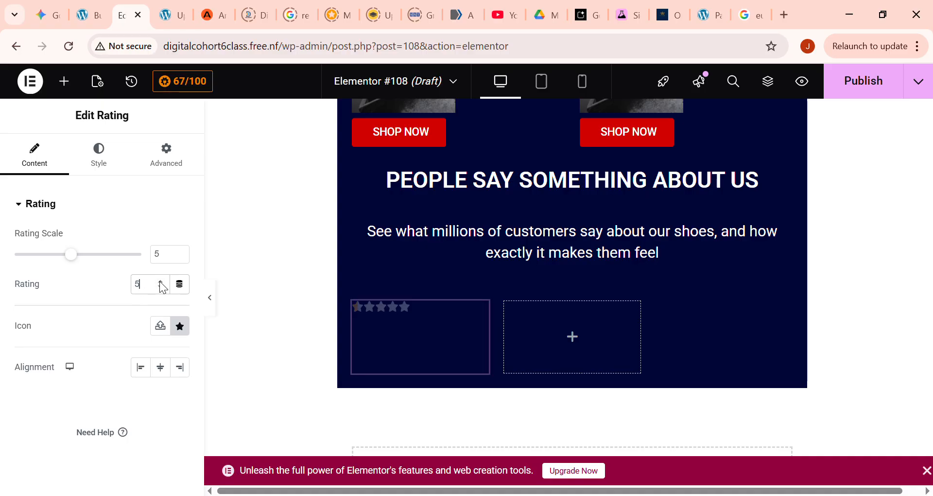
{"action": "left_click", "coordinate": [86, 334]}
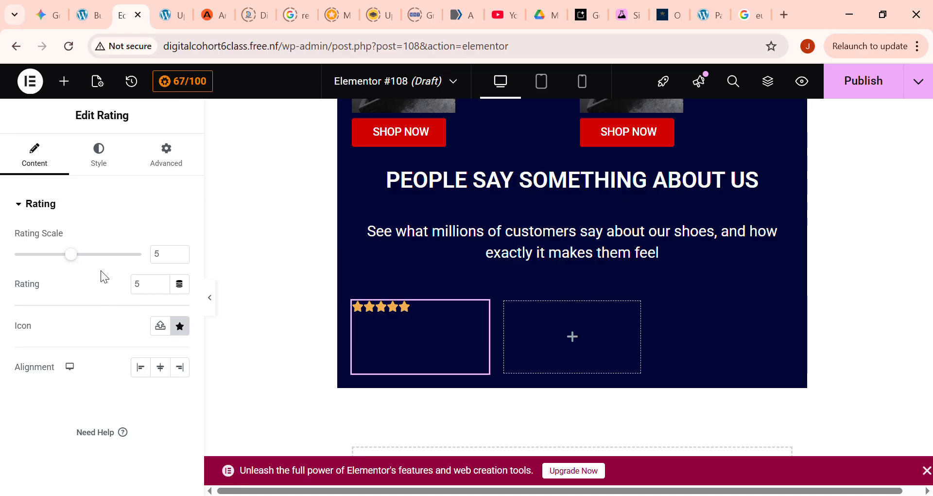
{"action": "left_click", "coordinate": [165, 373]}
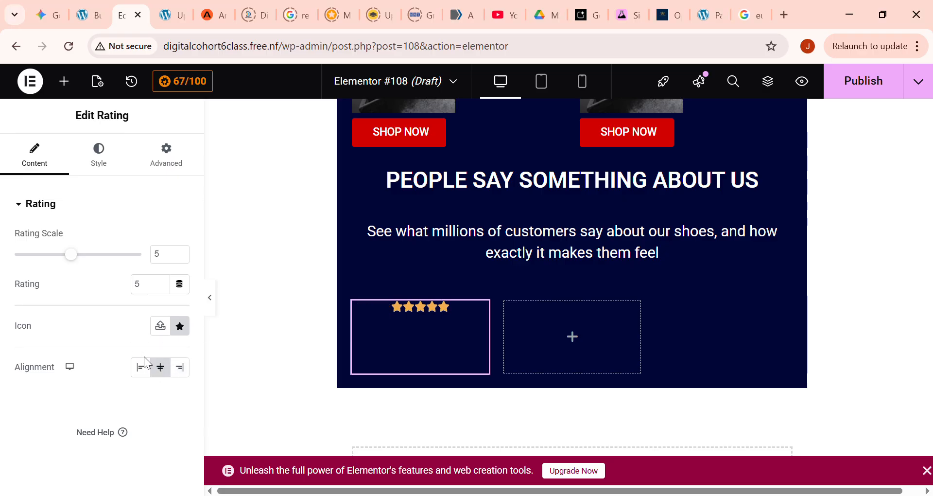
{"action": "left_click", "coordinate": [141, 367]}
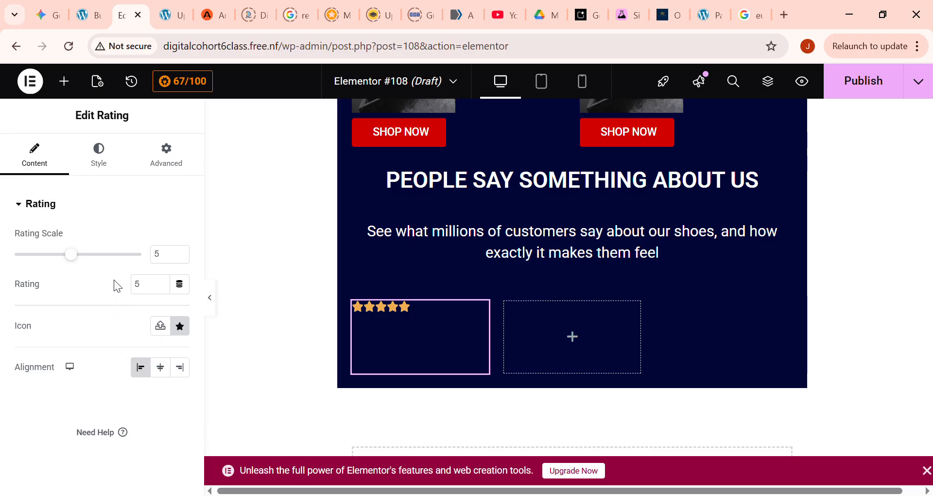
- Examine the rating widget's style and advanced settings, including layout, background and border options
{"action": "left_click", "coordinate": [105, 165]}
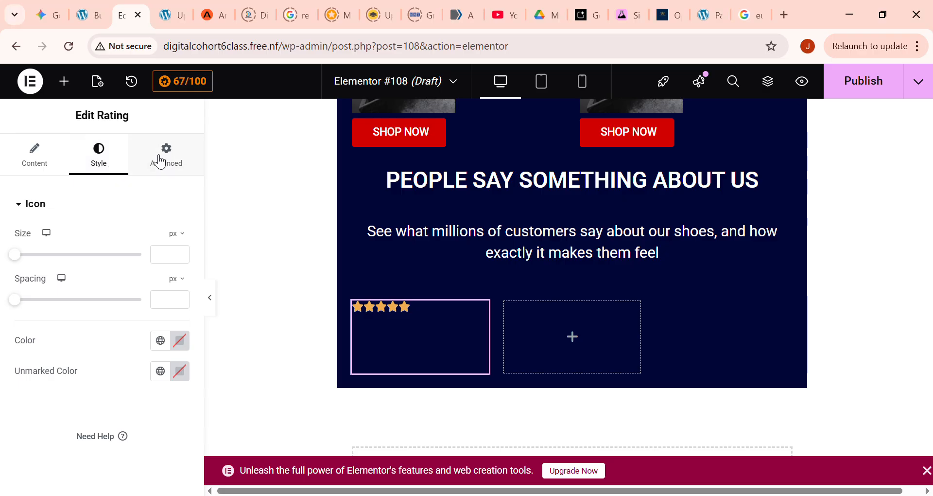
{"action": "left_click", "coordinate": [180, 163]}
{"action": "scroll", "coordinate": [82, 363], "scroll_direction": "down", "scroll_amount": 10}
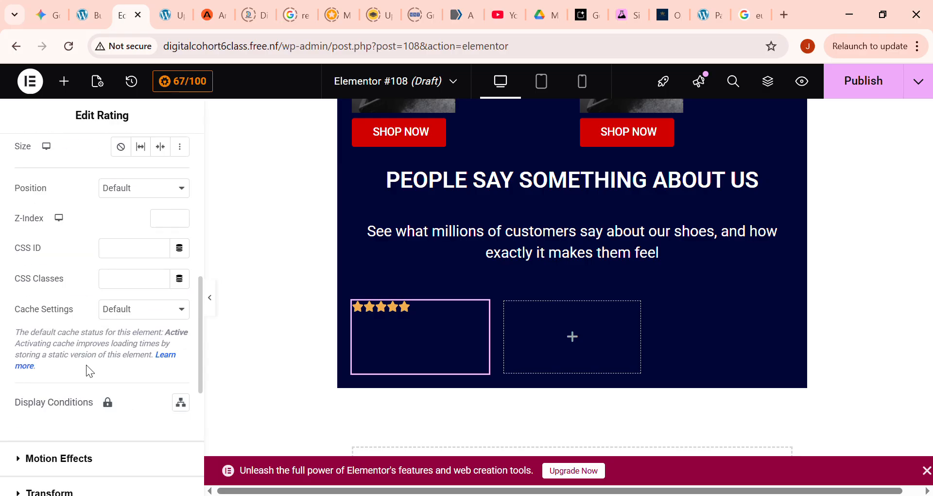
{"action": "scroll", "coordinate": [88, 371], "scroll_direction": "down", "scroll_amount": 2}
{"action": "scroll", "coordinate": [87, 366], "scroll_direction": "down", "scroll_amount": 2}
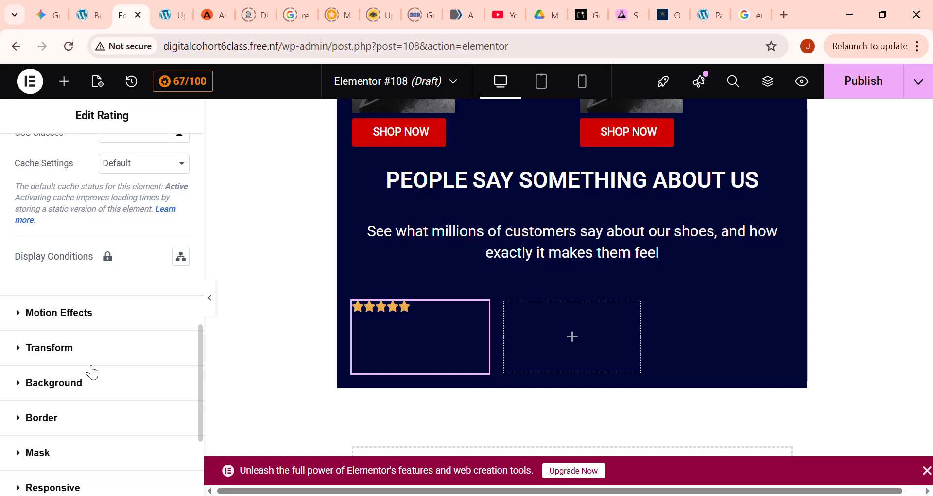
{"action": "scroll", "coordinate": [90, 371], "scroll_direction": "down", "scroll_amount": 2}
{"action": "scroll", "coordinate": [92, 372], "scroll_direction": "down", "scroll_amount": 2}
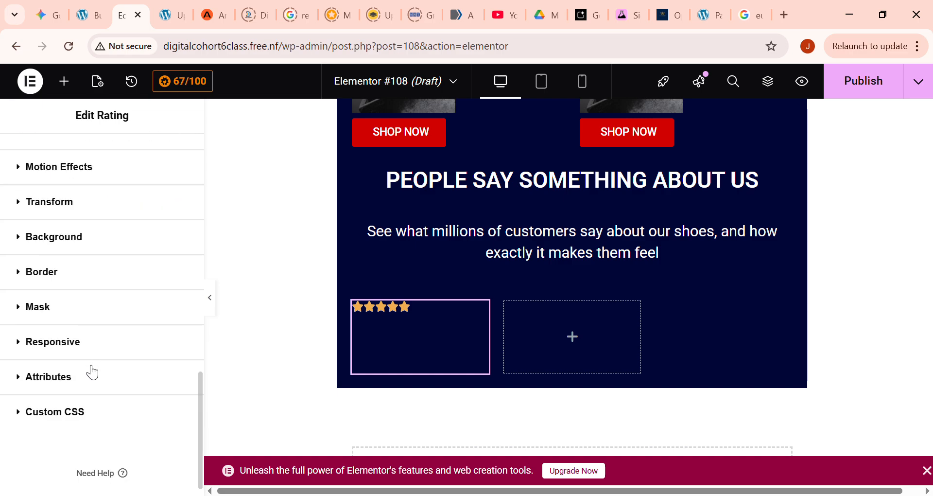
{"action": "scroll", "coordinate": [92, 373], "scroll_direction": "up", "scroll_amount": 2}
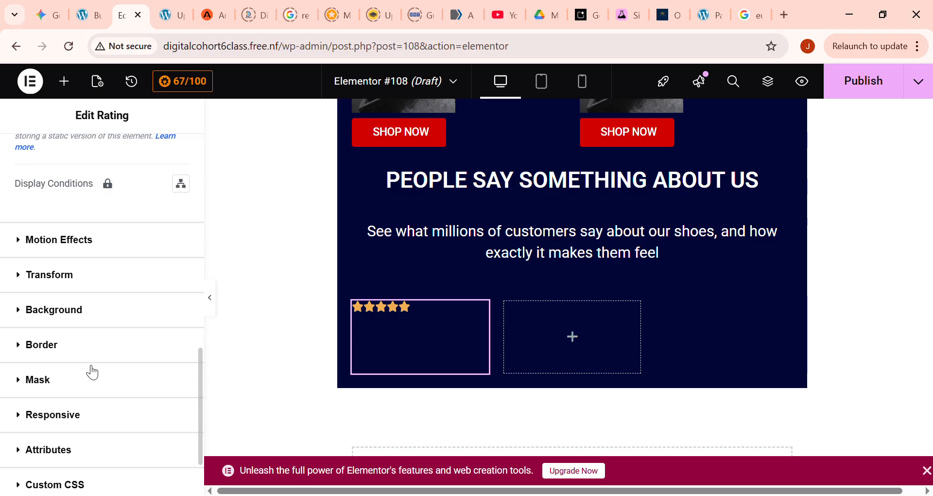
{"action": "scroll", "coordinate": [92, 370], "scroll_direction": "up", "scroll_amount": 10}
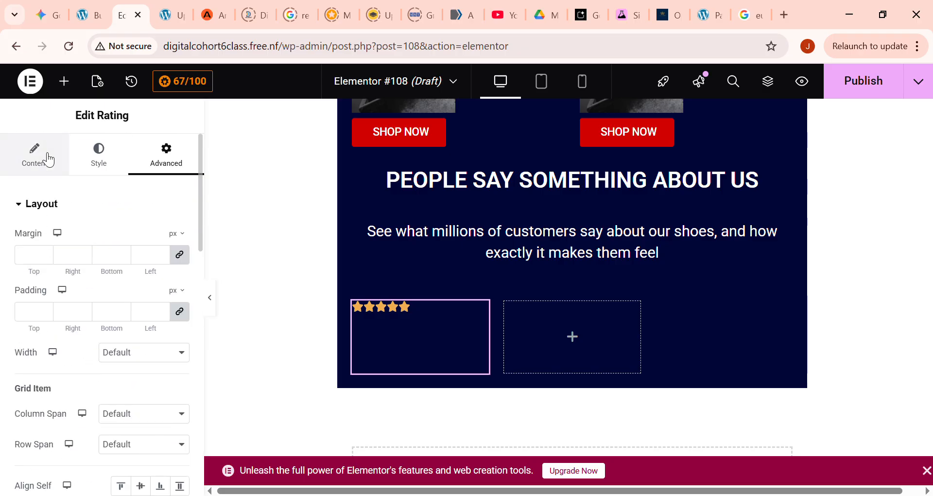
{"action": "left_click", "coordinate": [44, 166]}
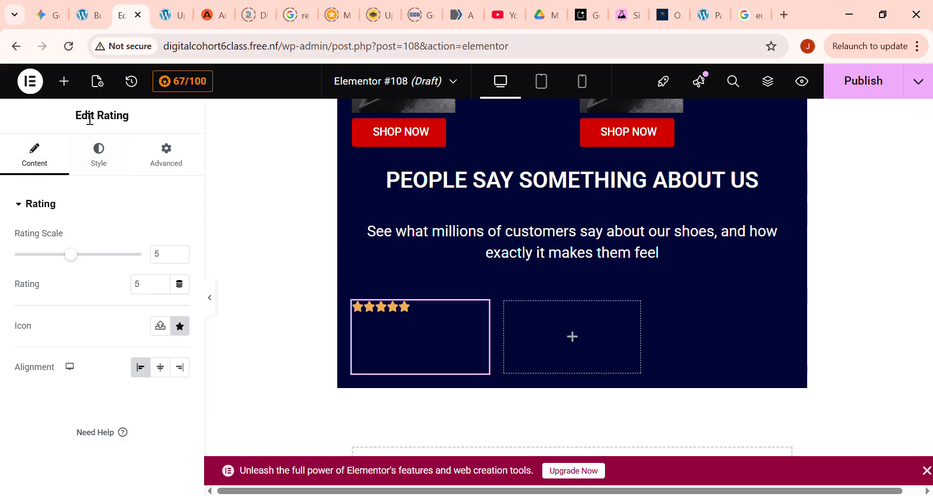
- Insert a second grid between the customer feedback paragraph and the rating grid, and set it to 3 rows
{"action": "left_click", "coordinate": [73, 84]}
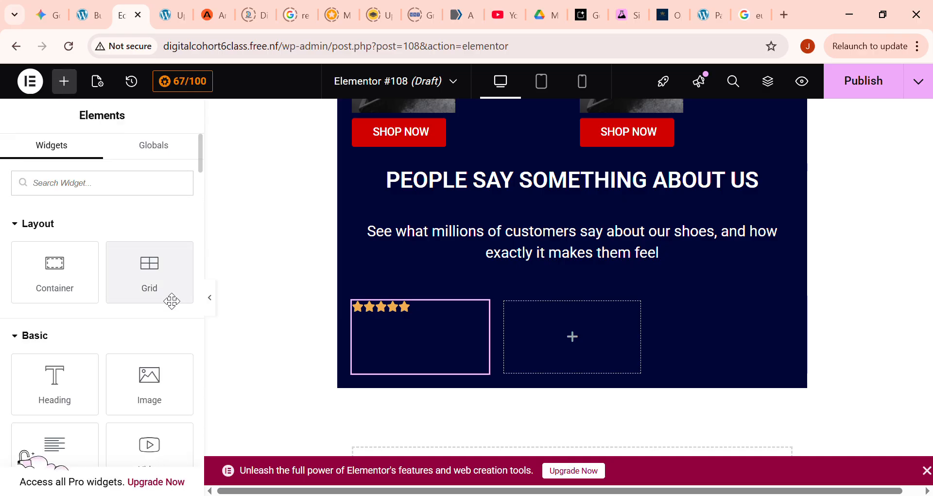
{"action": "scroll", "coordinate": [71, 396], "scroll_direction": "down", "scroll_amount": 2}
{"action": "mouse_move", "coordinate": [71, 396]}
{"action": "left_mouse_down"}
{"action": "mouse_move", "coordinate": [55, 374]}
{"action": "mouse_move", "coordinate": [427, 331]}
{"action": "mouse_move", "coordinate": [407, 325]}
{"action": "mouse_move", "coordinate": [437, 320]}
{"action": "mouse_move", "coordinate": [397, 395]}
{"action": "mouse_move", "coordinate": [395, 378]}
{"action": "mouse_move", "coordinate": [102, 345]}
{"action": "mouse_move", "coordinate": [68, 385]}
{"action": "left_mouse_up"}
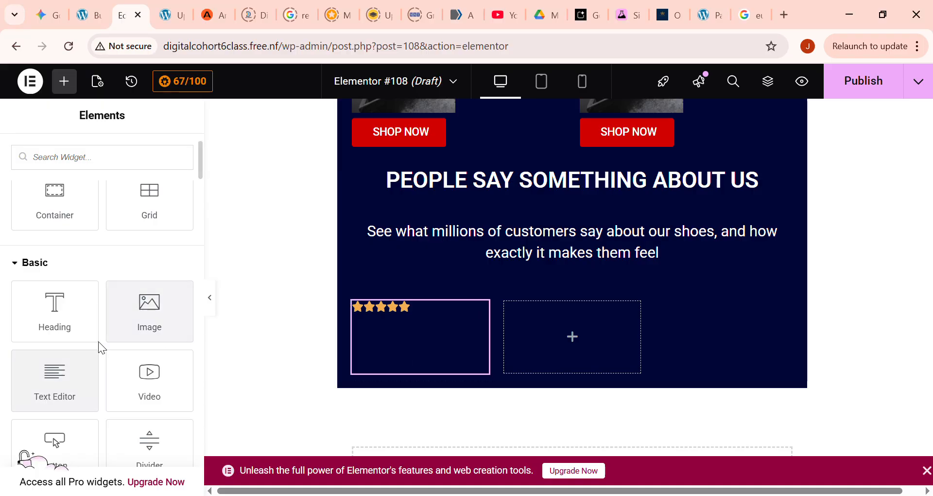
{"action": "left_click_drag", "start_coordinate": [149, 213], "coordinate": [471, 391]}
{"action": "left_click_drag", "start_coordinate": [564, 393], "coordinate": [598, 285]}
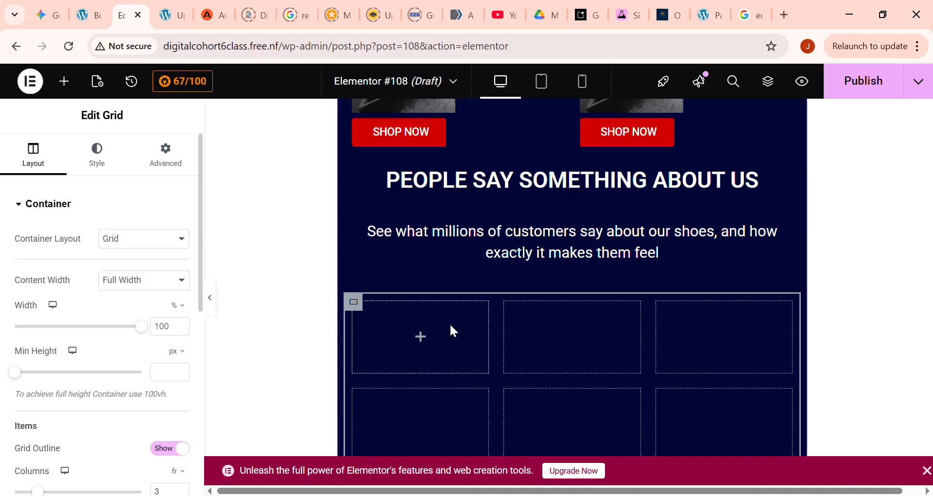
{"action": "scroll", "coordinate": [434, 331], "scroll_direction": "down", "scroll_amount": 3}
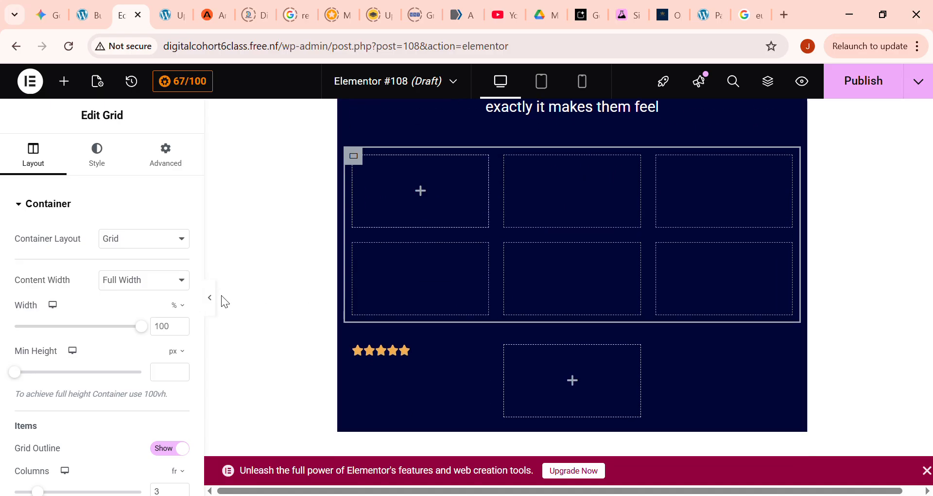
{"action": "scroll", "coordinate": [172, 375], "scroll_direction": "down", "scroll_amount": 4}
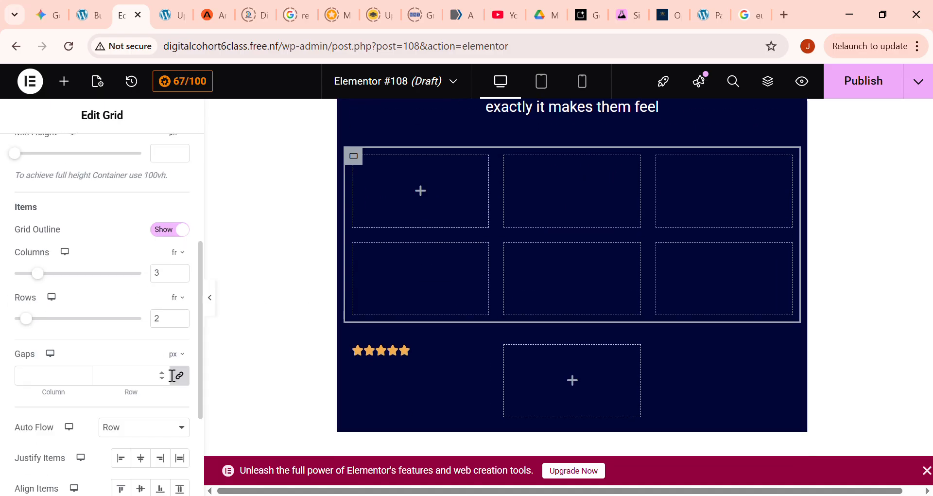
{"action": "left_click", "coordinate": [180, 316]}
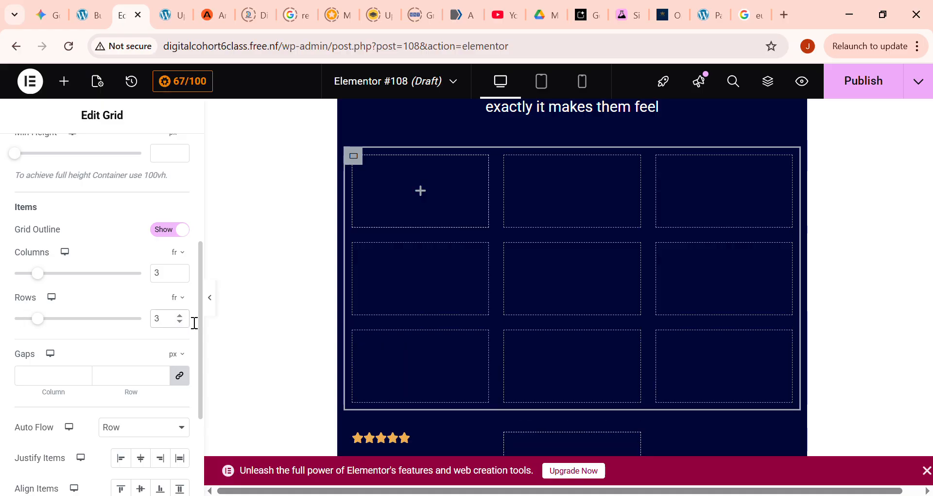
- Place a Rating widget in the first cell of the new three-row grid
{"action": "left_click", "coordinate": [64, 81]}
{"action": "scroll", "coordinate": [166, 353], "scroll_direction": "down", "scroll_amount": 15}
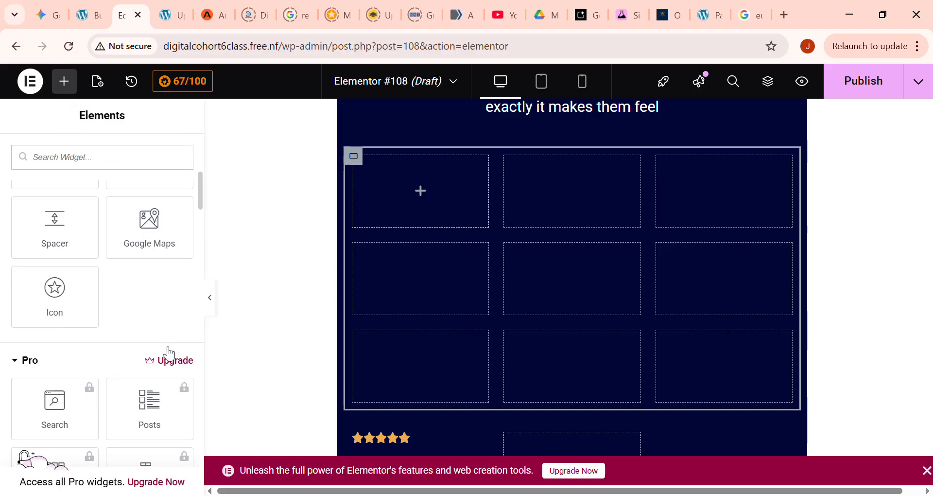
{"action": "scroll", "coordinate": [167, 345], "scroll_direction": "down", "scroll_amount": 10}
{"action": "scroll", "coordinate": [164, 334], "scroll_direction": "up", "scroll_amount": 6}
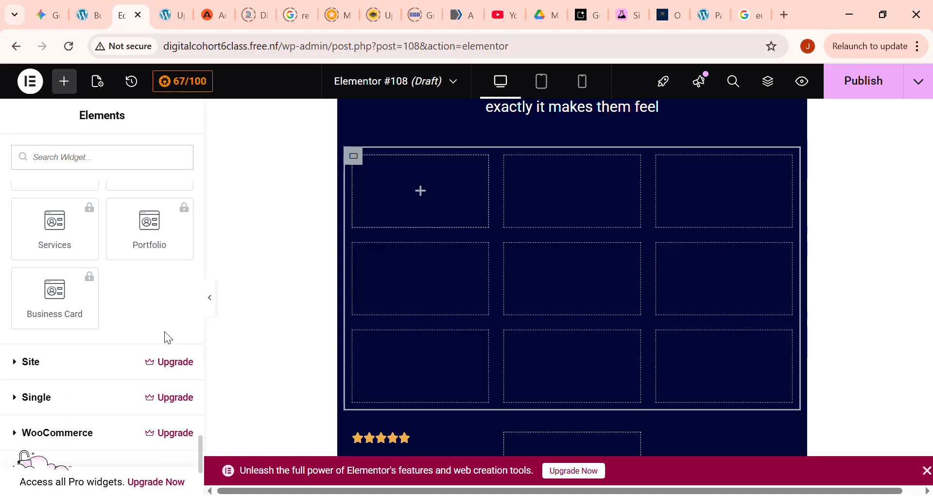
{"action": "left_click_drag", "start_coordinate": [150, 274], "coordinate": [416, 189]}
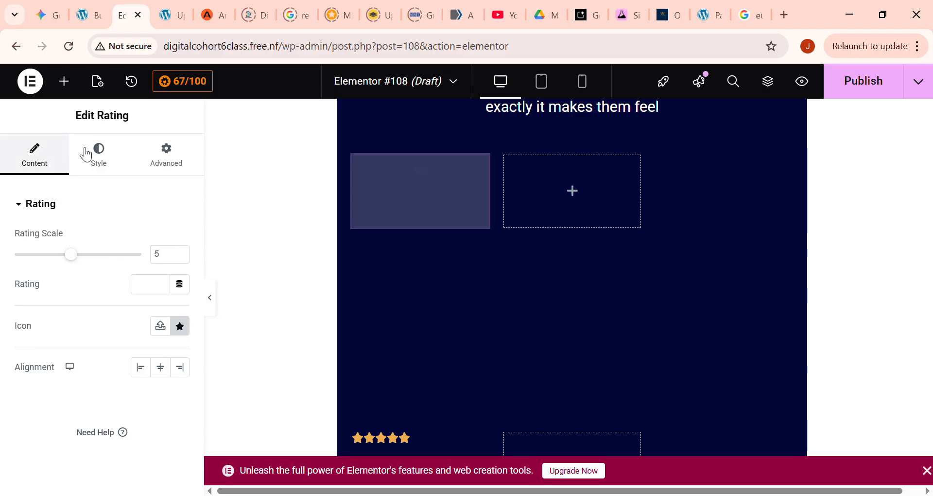
- Place a Heading widget in the second cell of the new grid's first row, and delete it again
{"action": "left_click", "coordinate": [74, 84]}
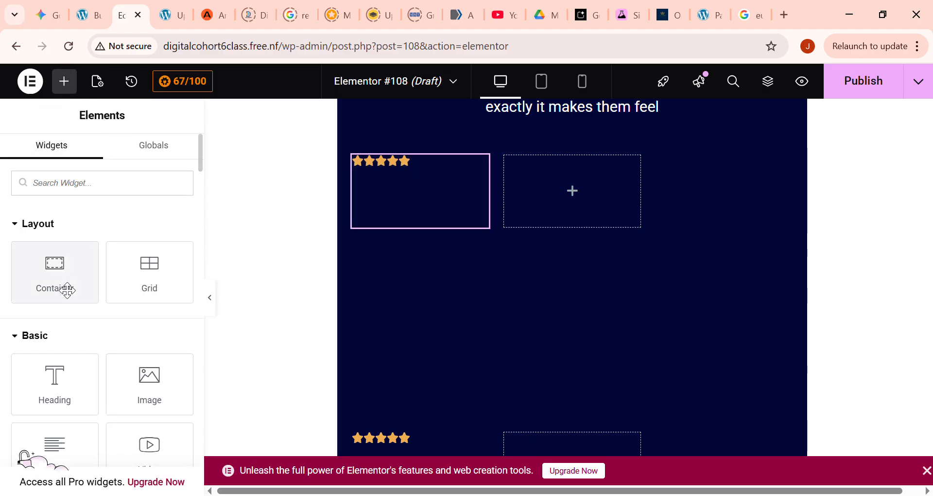
{"action": "left_click_drag", "start_coordinate": [50, 381], "coordinate": [515, 203]}
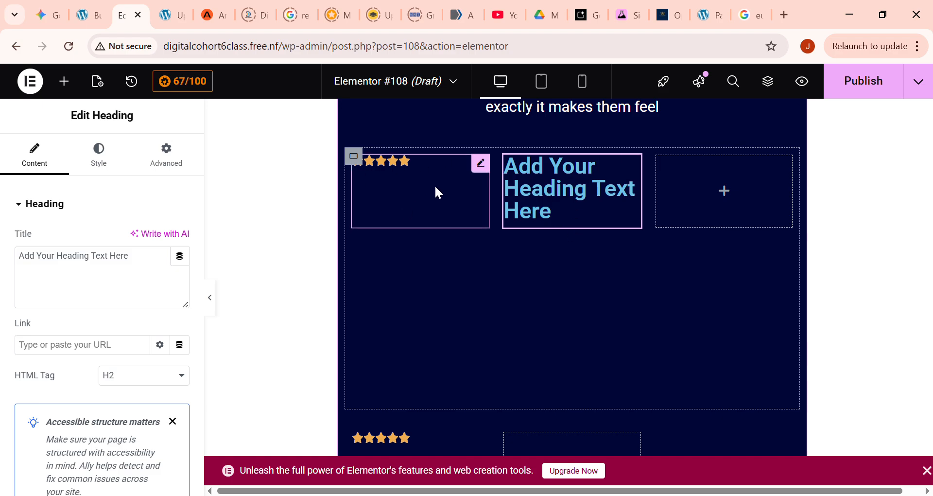
{"action": "scroll", "coordinate": [486, 233], "scroll_direction": "down", "scroll_amount": 4}
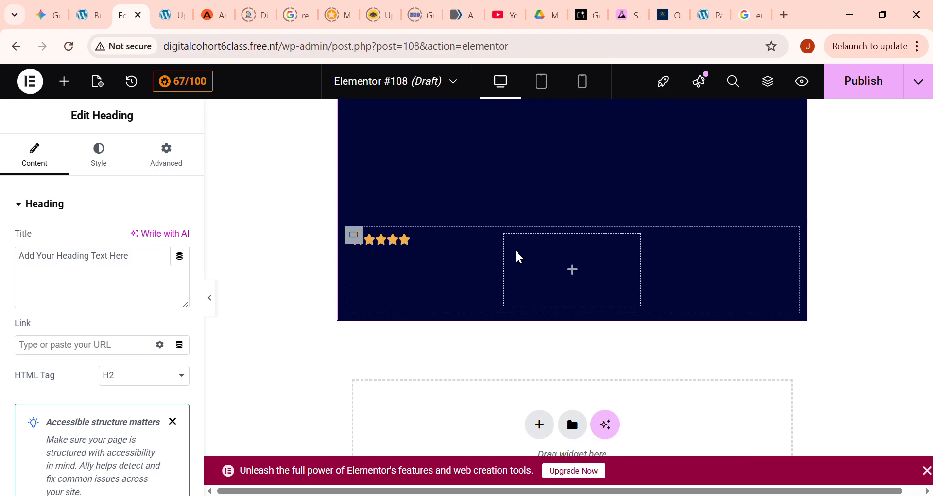
{"action": "scroll", "coordinate": [515, 250], "scroll_direction": "up", "scroll_amount": 3}
{"action": "scroll", "coordinate": [365, 250], "scroll_direction": "up", "scroll_amount": 2}
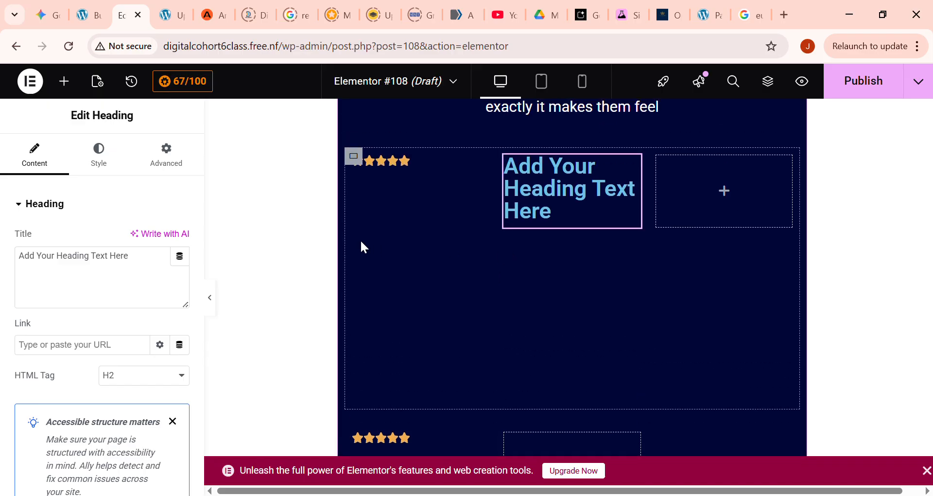
{"action": "key", "text": "Delete"}
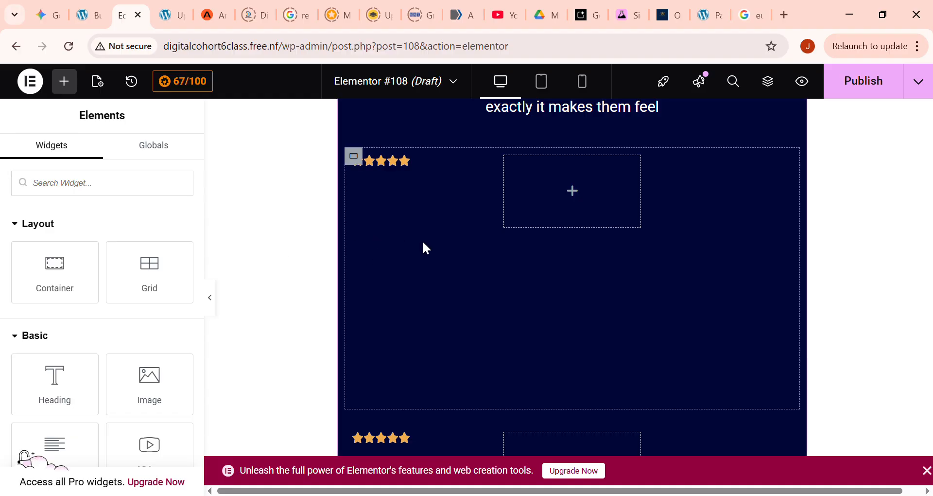
- Undo the new three-row grid and its contents, and delete the original rating grid below the customer feedback paragraph
{"action": "key", "text": "ctrl+z"}
{"action": "key", "text": "ctrl+z"}
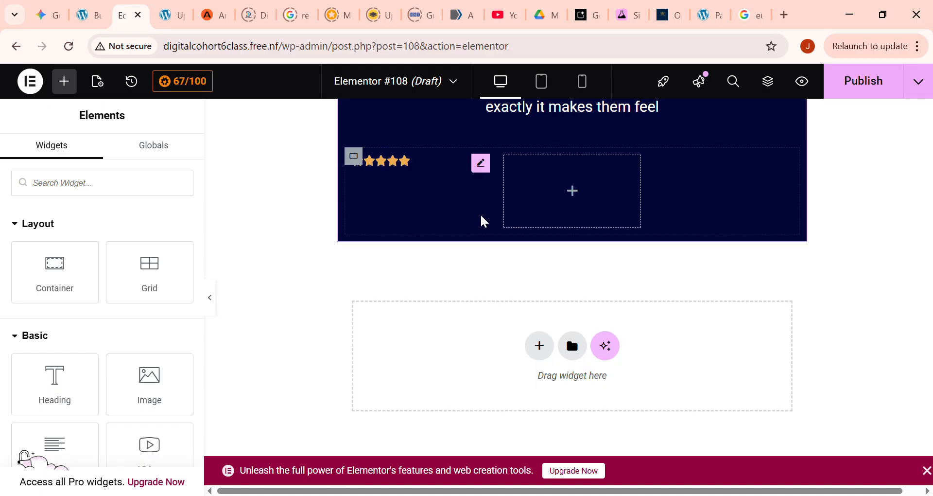
{"action": "key", "text": "ctrl+z"}
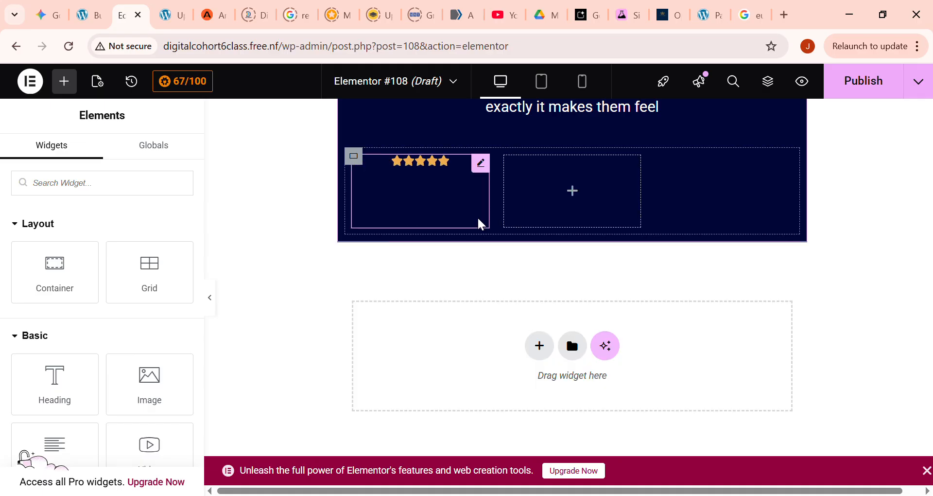
{"action": "key", "text": "ctrl+z"}
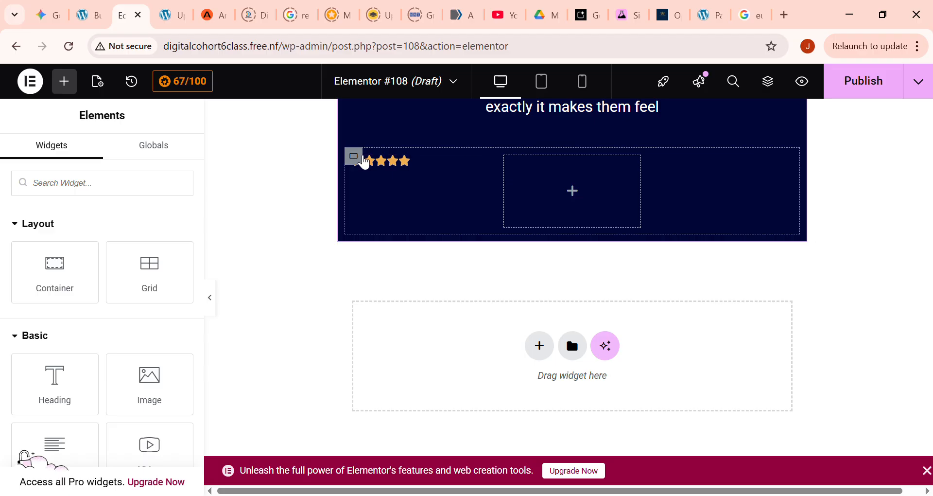
{"action": "left_click", "coordinate": [354, 156]}
{"action": "key", "text": "Delete"}
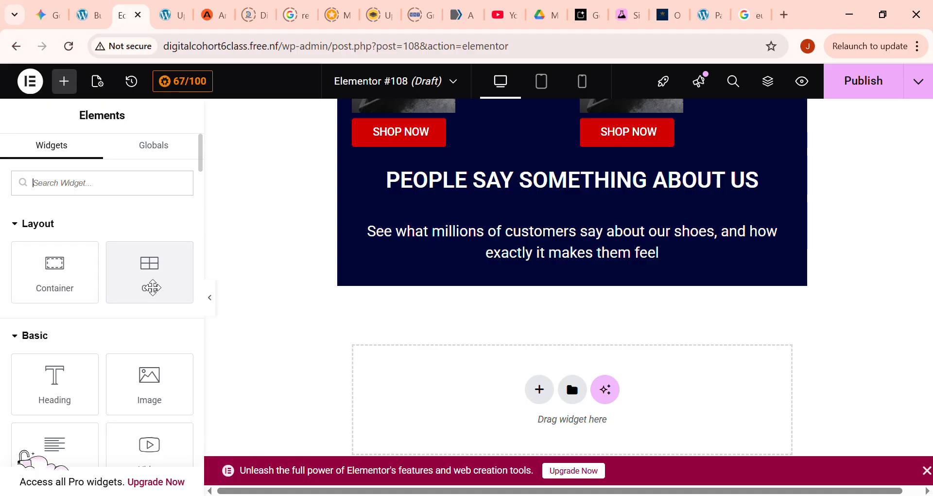
- Find the Image Box widget among the General widgets and place it below the customer feedback paragraph
{"action": "scroll", "coordinate": [142, 292], "scroll_direction": "down", "scroll_amount": 4}
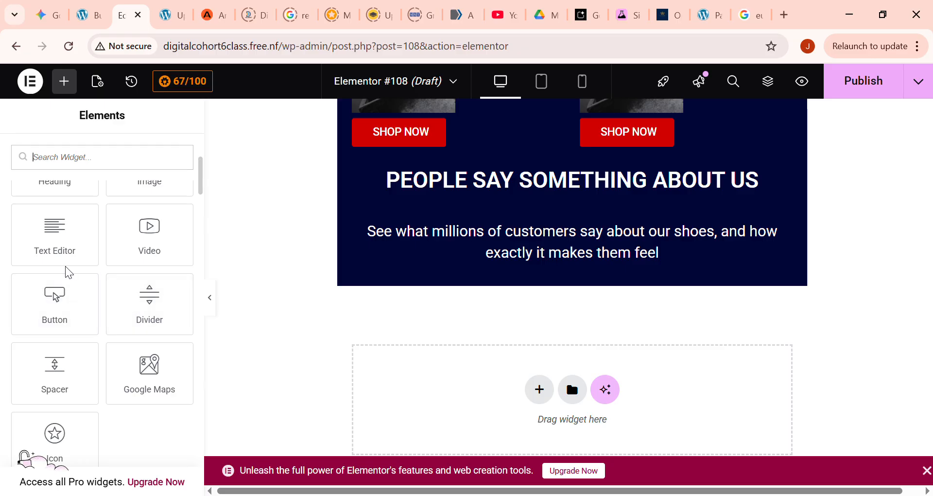
{"action": "scroll", "coordinate": [71, 266], "scroll_direction": "down", "scroll_amount": 2}
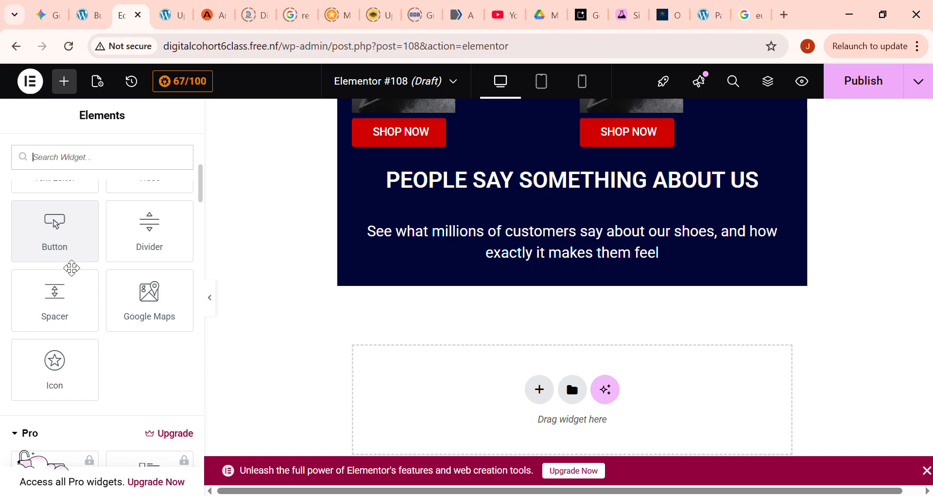
{"action": "scroll", "coordinate": [77, 283], "scroll_direction": "down", "scroll_amount": 2}
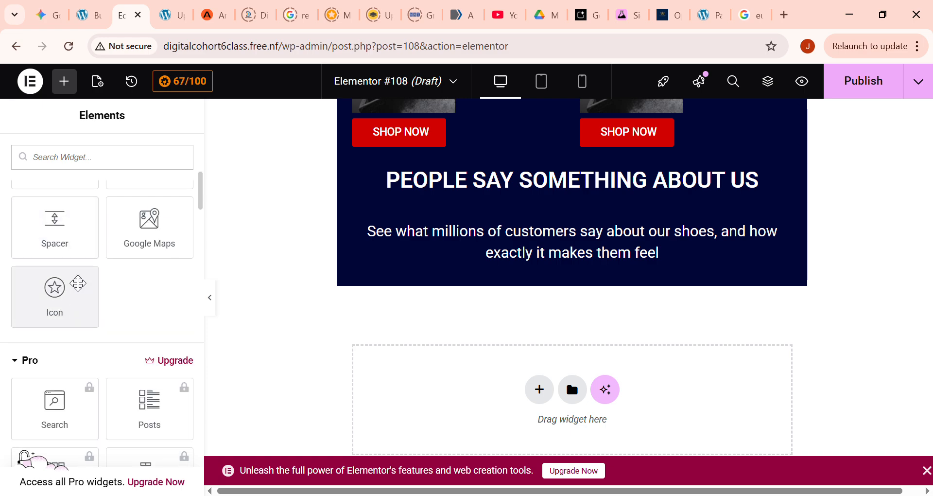
{"action": "scroll", "coordinate": [77, 283], "scroll_direction": "down", "scroll_amount": 3}
{"action": "scroll", "coordinate": [76, 282], "scroll_direction": "down", "scroll_amount": 3}
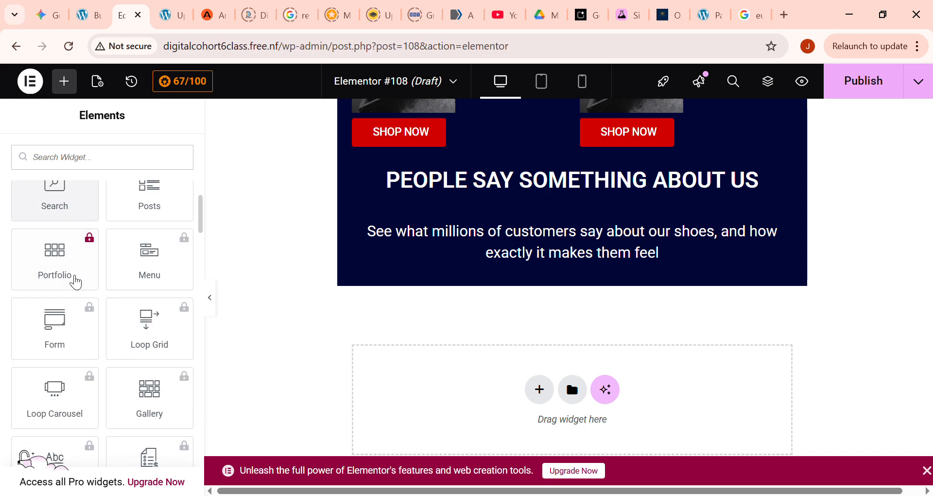
{"action": "scroll", "coordinate": [77, 281], "scroll_direction": "down", "scroll_amount": 1}
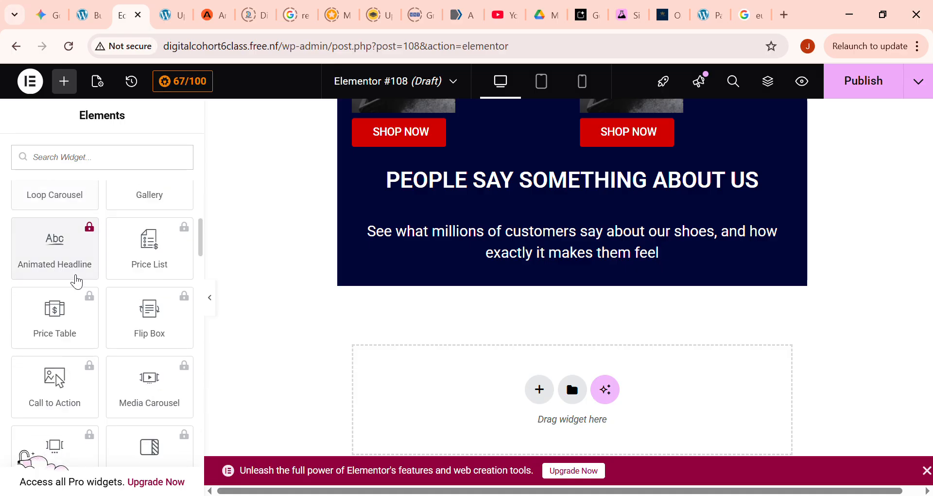
{"action": "scroll", "coordinate": [76, 282], "scroll_direction": "down", "scroll_amount": 3}
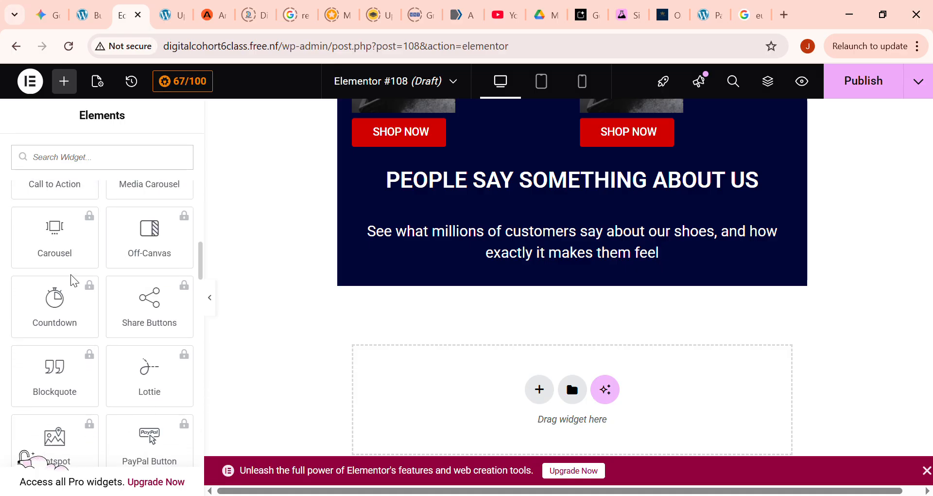
{"action": "scroll", "coordinate": [76, 281], "scroll_direction": "down", "scroll_amount": 2}
{"action": "scroll", "coordinate": [78, 282], "scroll_direction": "down", "scroll_amount": 2}
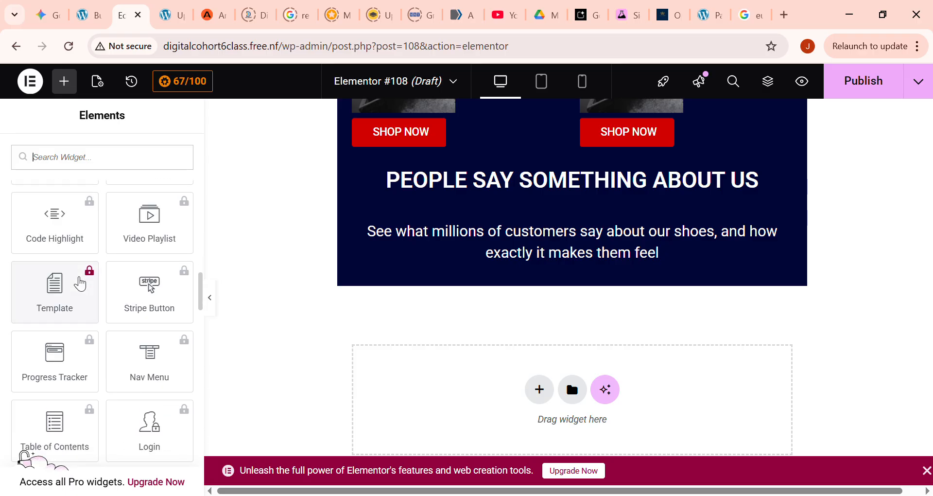
{"action": "scroll", "coordinate": [80, 283], "scroll_direction": "down", "scroll_amount": 3}
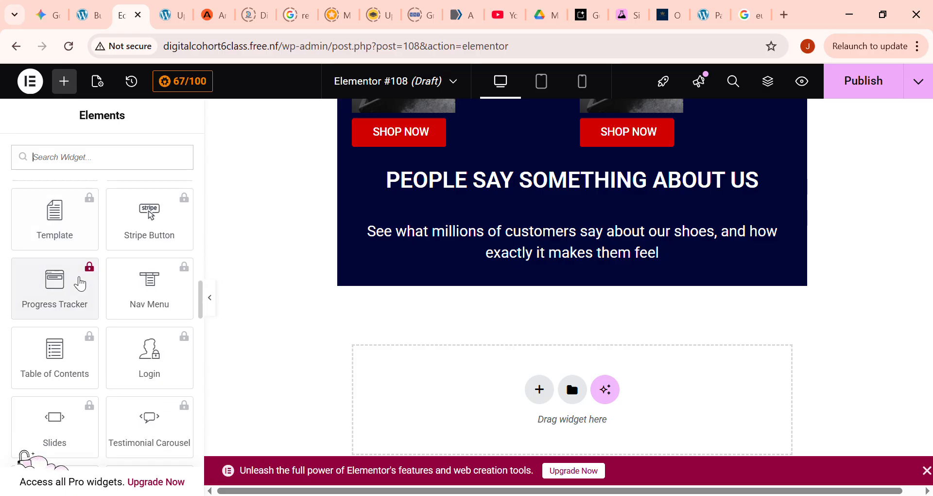
{"action": "scroll", "coordinate": [80, 283], "scroll_direction": "down", "scroll_amount": 1}
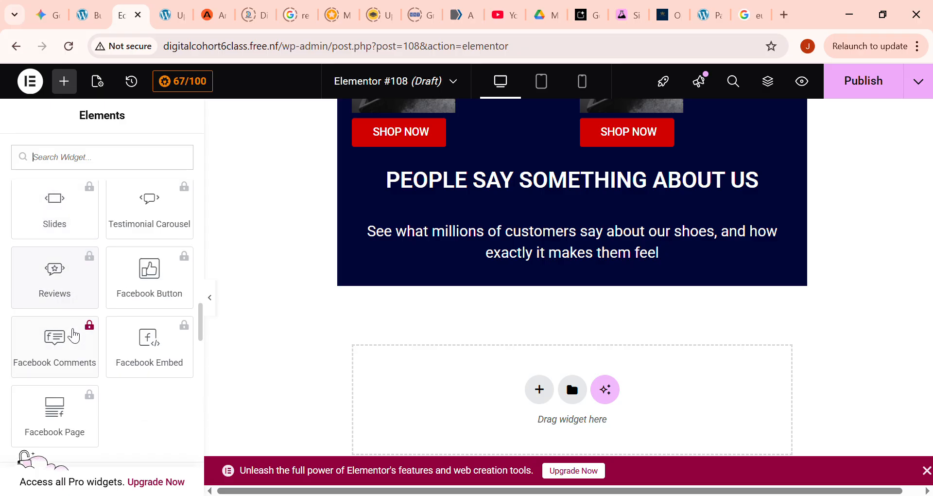
{"action": "scroll", "coordinate": [68, 343], "scroll_direction": "down", "scroll_amount": 3}
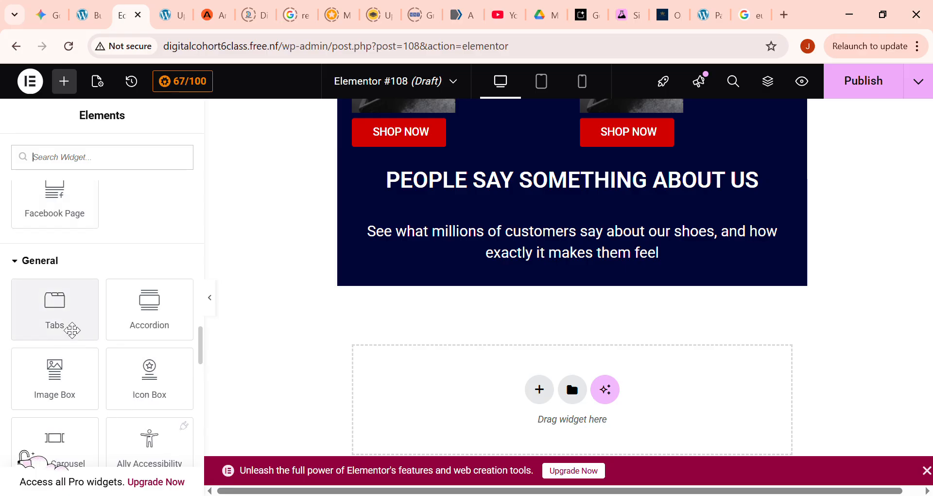
{"action": "left_click_drag", "start_coordinate": [58, 386], "coordinate": [543, 282]}
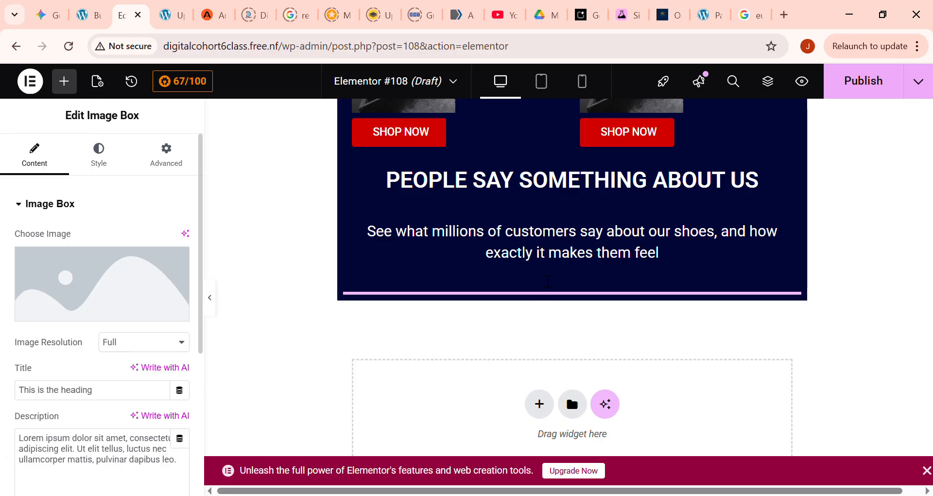
- Look over the Image Box content settings and delete the widget from below the customer feedback paragraph
{"action": "scroll", "coordinate": [507, 296], "scroll_direction": "down", "scroll_amount": 2}
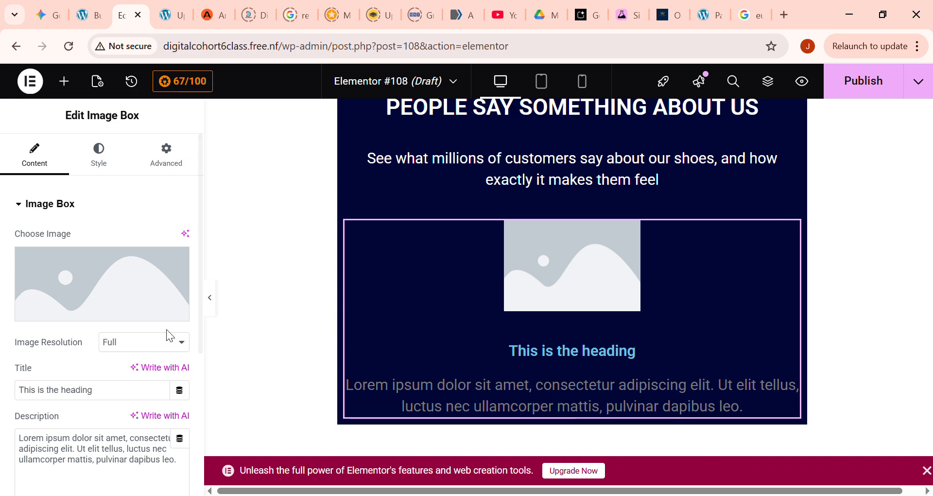
{"action": "scroll", "coordinate": [112, 331], "scroll_direction": "down", "scroll_amount": 5}
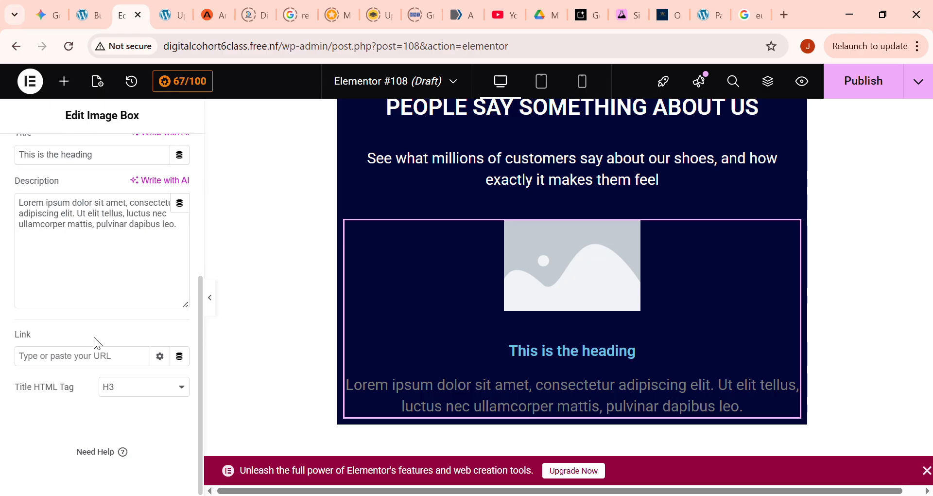
{"action": "scroll", "coordinate": [534, 364], "scroll_direction": "up", "scroll_amount": 2}
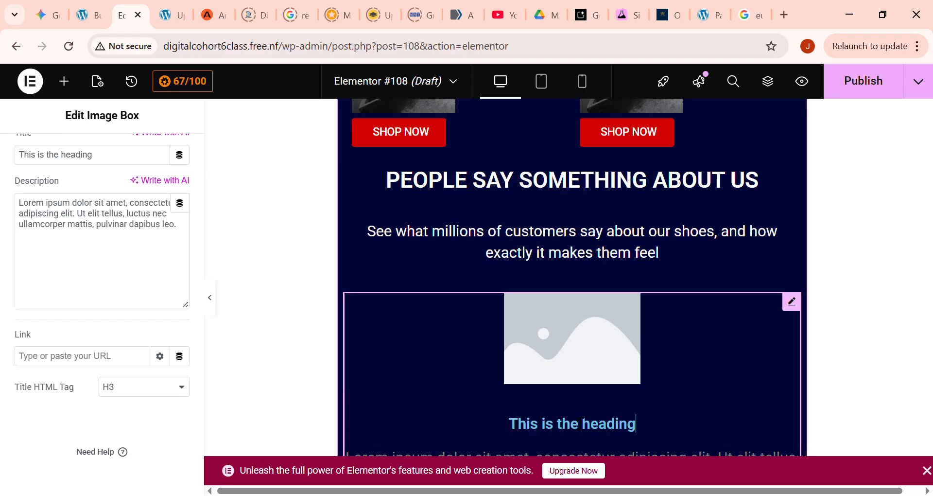
{"action": "scroll", "coordinate": [593, 352], "scroll_direction": "down", "scroll_amount": 2}
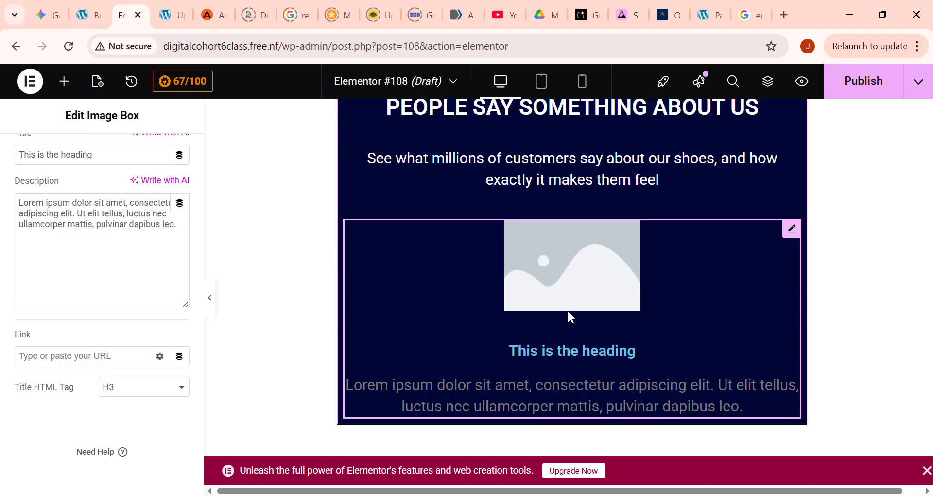
{"action": "key", "text": "Delete"}
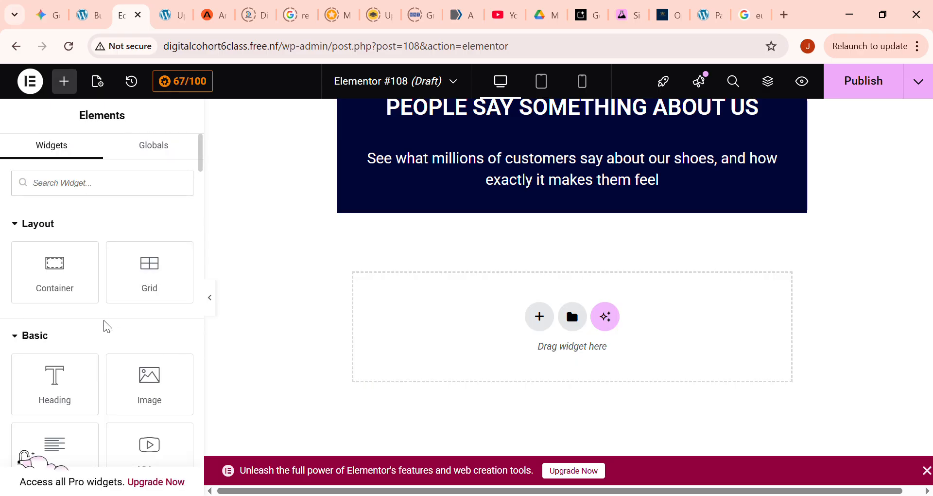
{"action": "scroll", "coordinate": [104, 356], "scroll_direction": "down", "scroll_amount": 3}
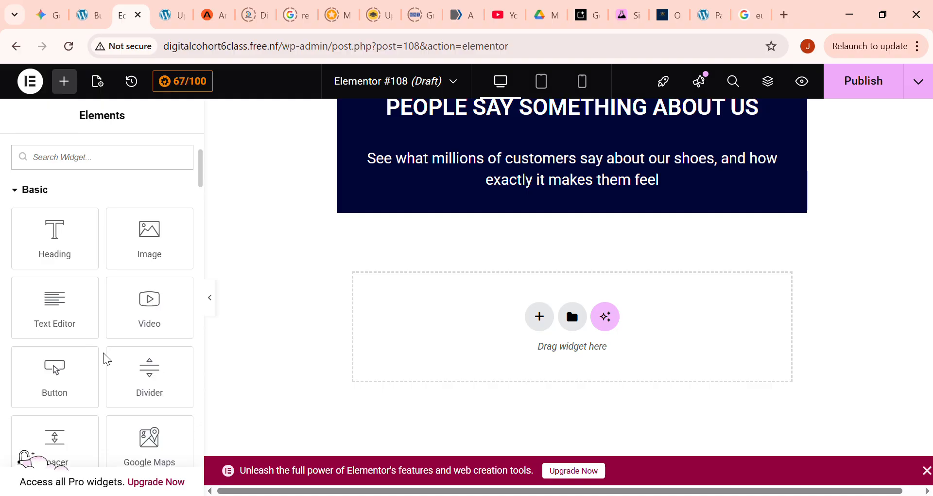
- Look through the Basic, Pro, General and Link In Bio widgets for elements suited to the customer testimonial section
{"action": "scroll", "coordinate": [107, 359], "scroll_direction": "down", "scroll_amount": 6}
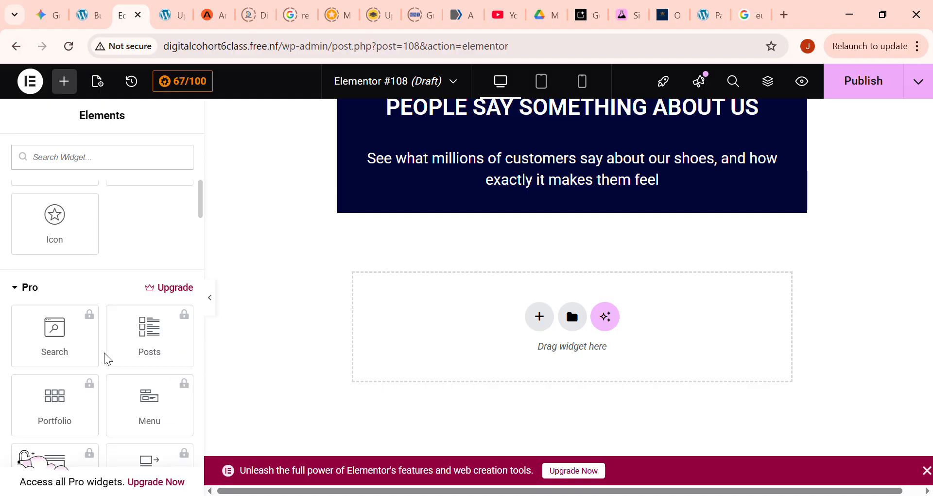
{"action": "scroll", "coordinate": [108, 359], "scroll_direction": "down", "scroll_amount": 2}
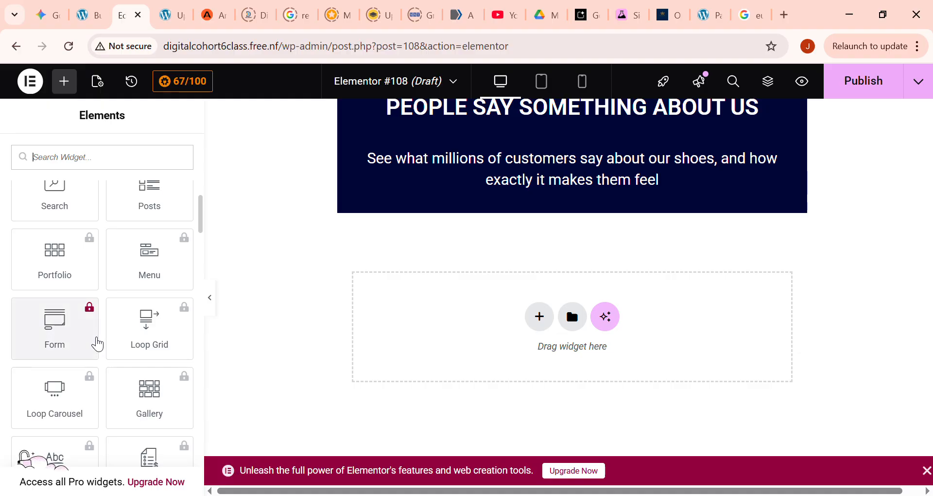
{"action": "scroll", "coordinate": [82, 340], "scroll_direction": "down", "scroll_amount": 10}
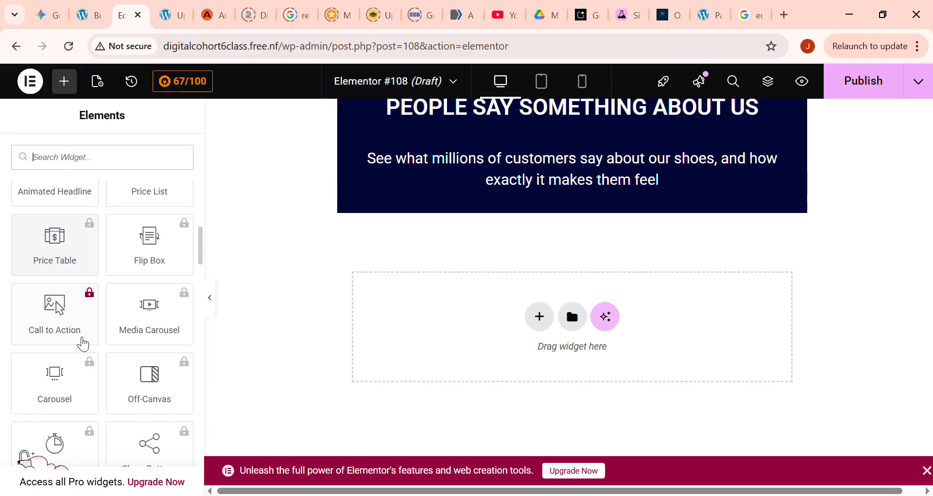
{"action": "scroll", "coordinate": [83, 345], "scroll_direction": "down", "scroll_amount": 10}
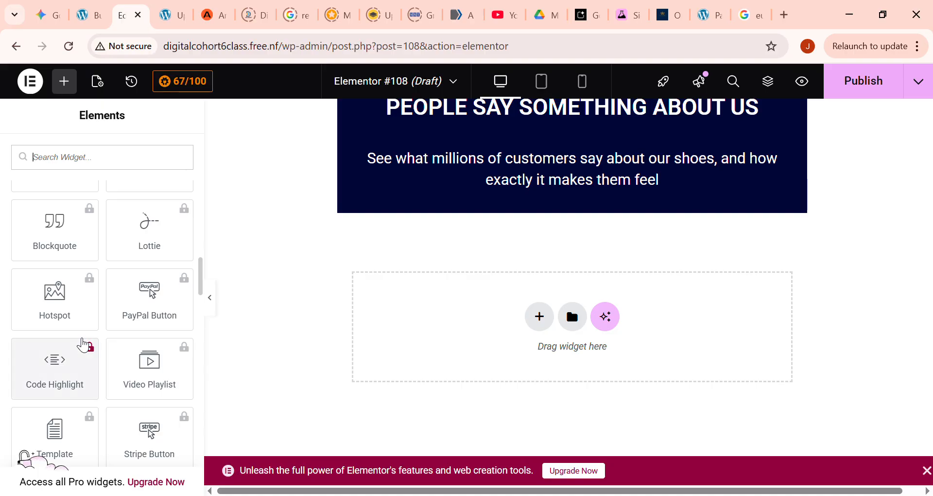
{"action": "scroll", "coordinate": [85, 348], "scroll_direction": "down", "scroll_amount": 4}
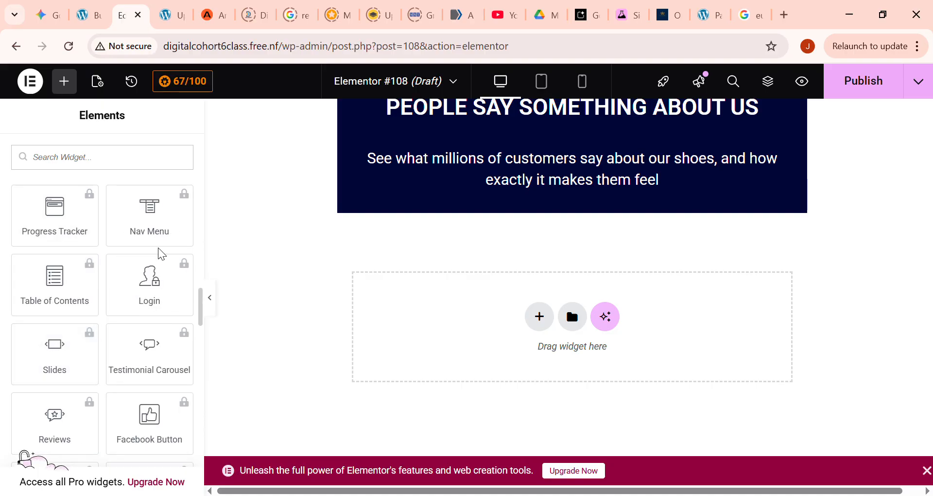
{"action": "scroll", "coordinate": [81, 360], "scroll_direction": "down", "scroll_amount": 2}
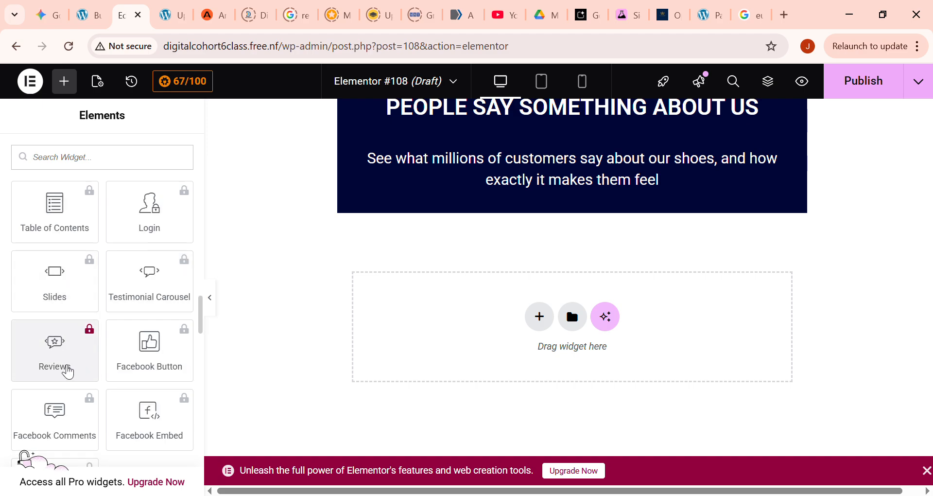
{"action": "scroll", "coordinate": [72, 365], "scroll_direction": "down", "scroll_amount": 6}
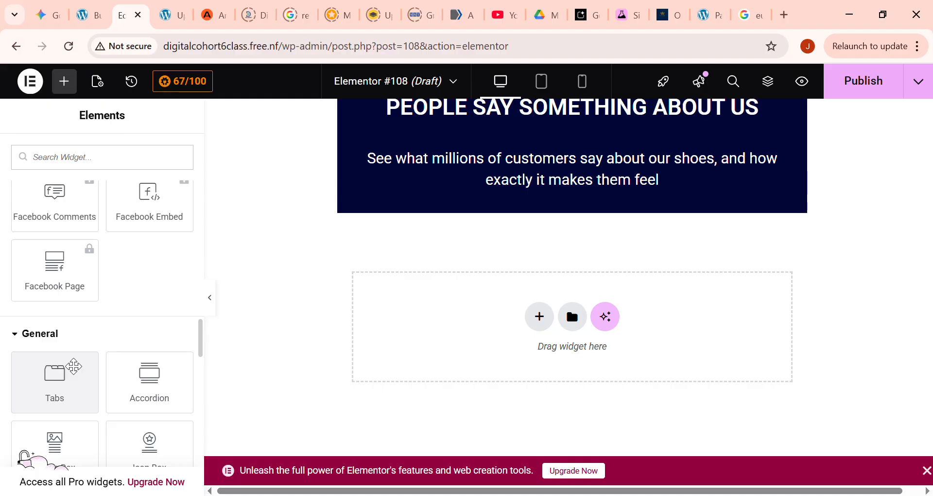
{"action": "scroll", "coordinate": [74, 365], "scroll_direction": "down", "scroll_amount": 4}
{"action": "scroll", "coordinate": [74, 365], "scroll_direction": "down", "scroll_amount": 2}
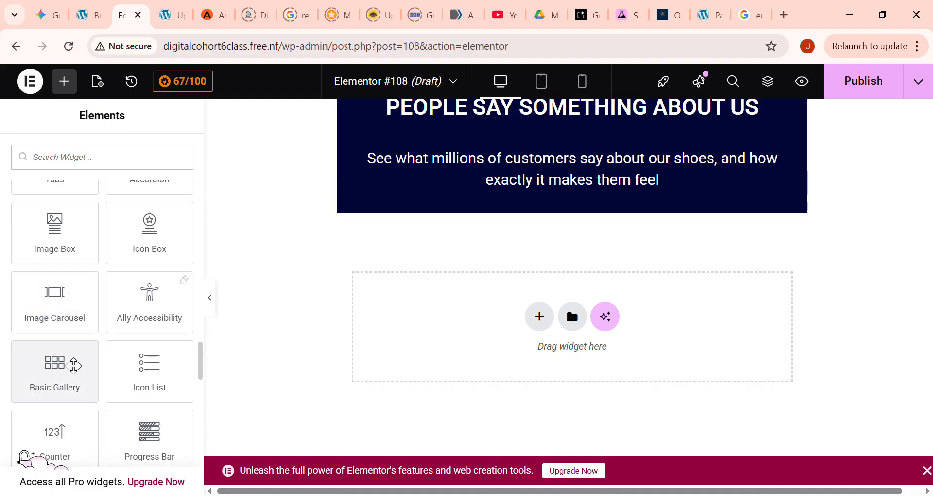
{"action": "scroll", "coordinate": [74, 364], "scroll_direction": "down", "scroll_amount": 2}
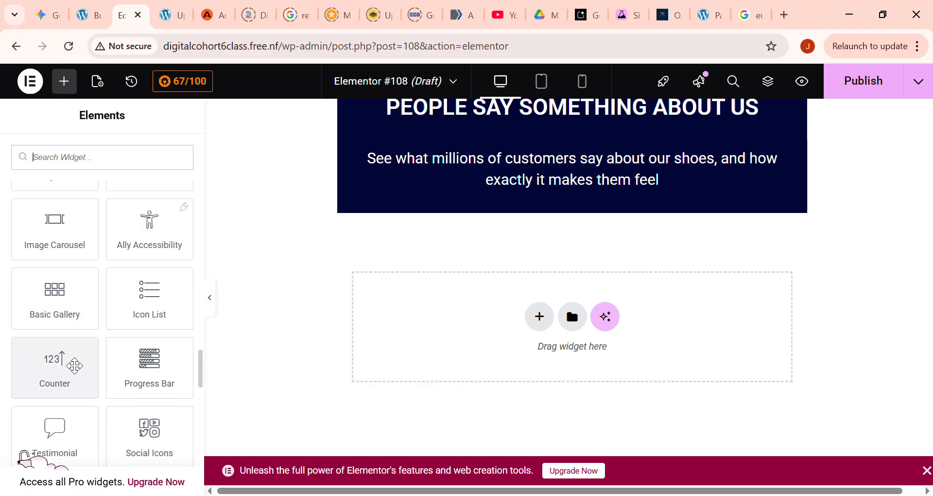
{"action": "scroll", "coordinate": [102, 400], "scroll_direction": "down", "scroll_amount": 4}
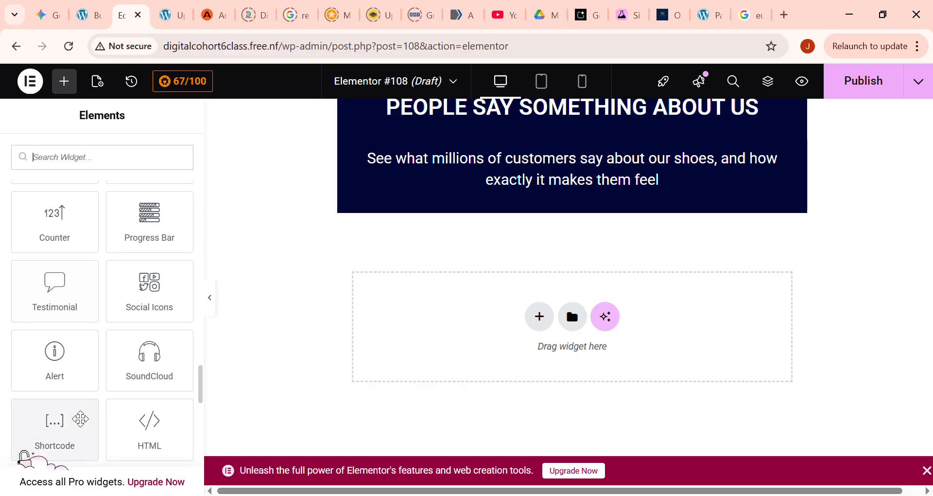
{"action": "scroll", "coordinate": [79, 398], "scroll_direction": "down", "scroll_amount": 10}
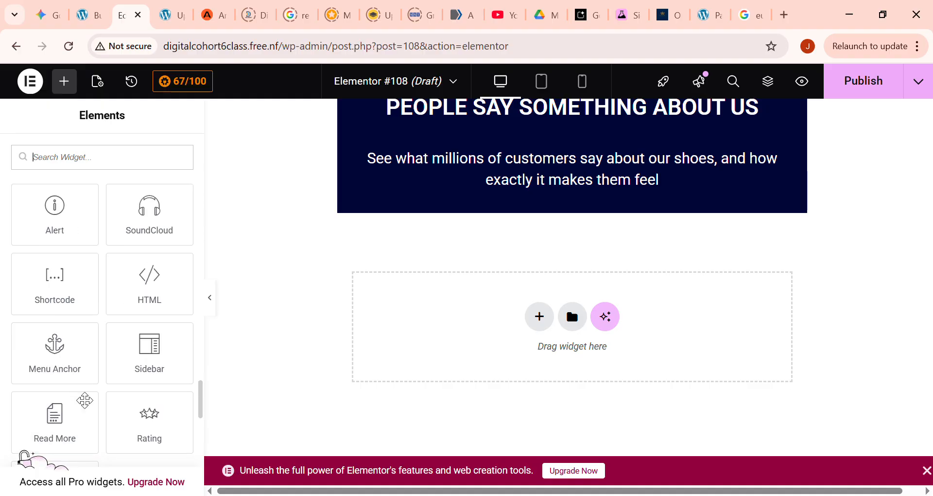
{"action": "scroll", "coordinate": [92, 367], "scroll_direction": "down", "scroll_amount": 4}
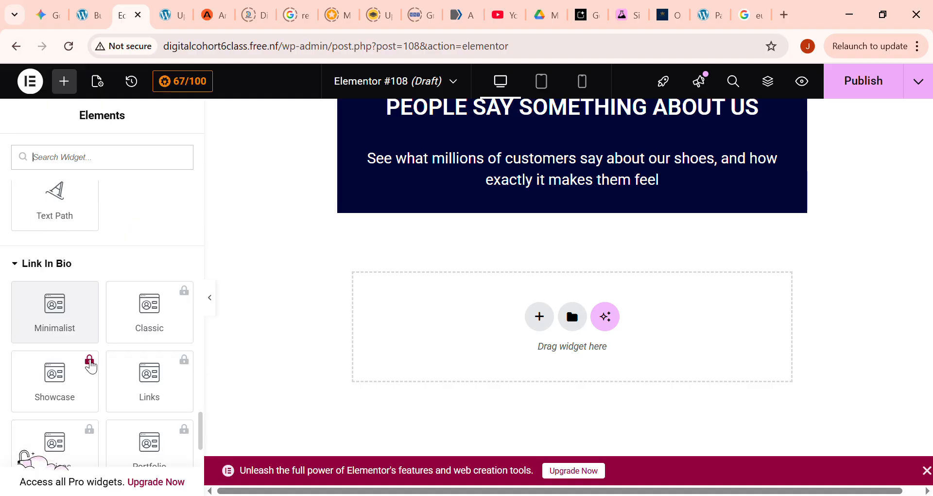
{"action": "scroll", "coordinate": [91, 369], "scroll_direction": "down", "scroll_amount": 1}
{"action": "scroll", "coordinate": [93, 372], "scroll_direction": "up", "scroll_amount": 15}
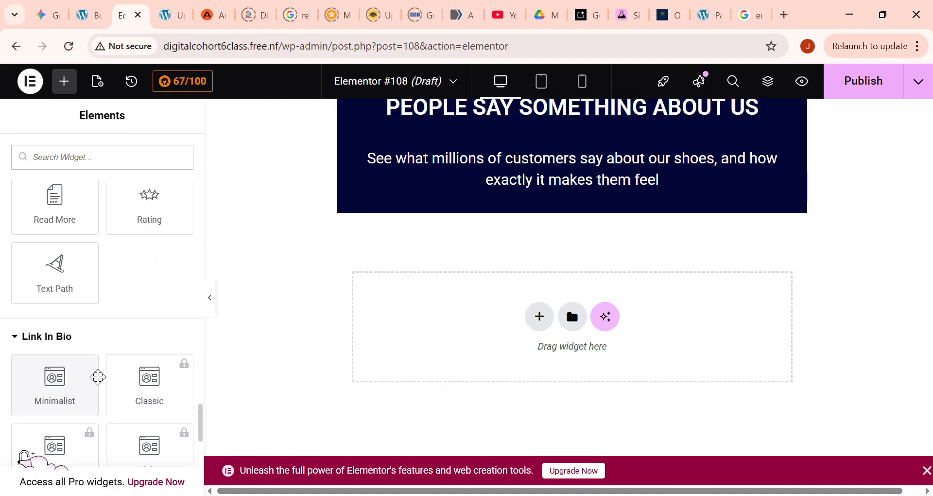
{"action": "scroll", "coordinate": [95, 371], "scroll_direction": "up", "scroll_amount": 10}
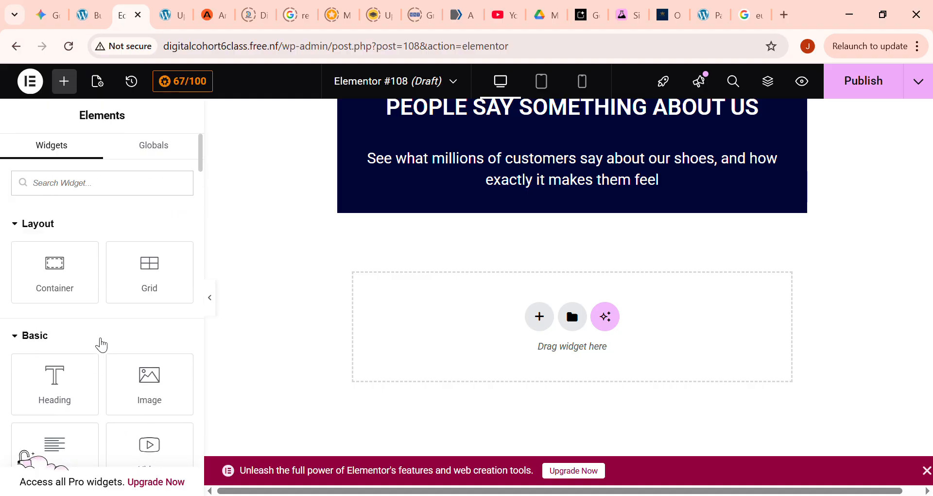
- Place a Grid below the customer feedback paragraph and set it to 1 column and 3 rows
{"action": "left_click_drag", "start_coordinate": [149, 272], "coordinate": [488, 206]}
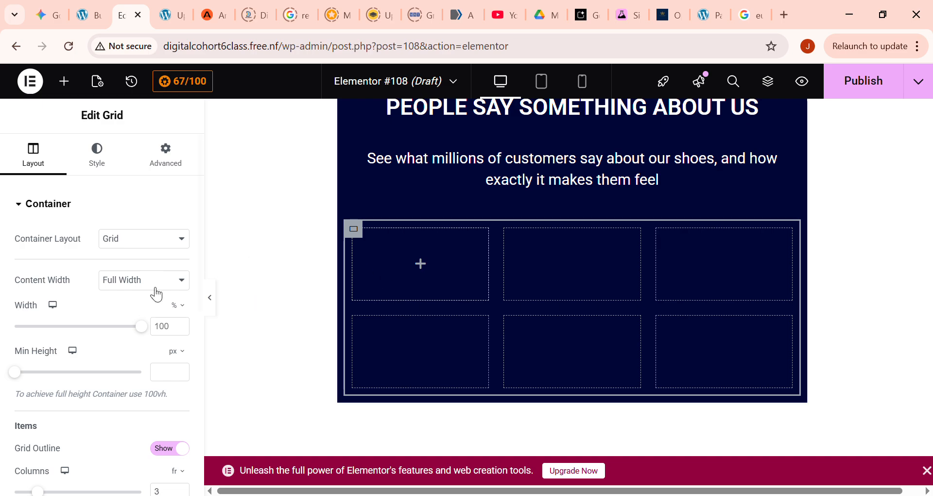
{"action": "scroll", "coordinate": [161, 310], "scroll_direction": "down", "scroll_amount": 2}
{"action": "scroll", "coordinate": [162, 350], "scroll_direction": "down", "scroll_amount": 2}
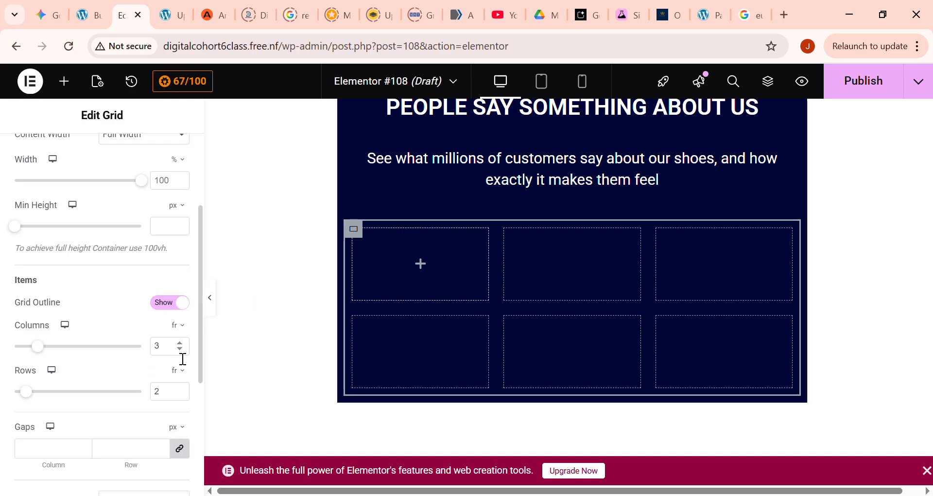
{"action": "left_click", "coordinate": [180, 343]}
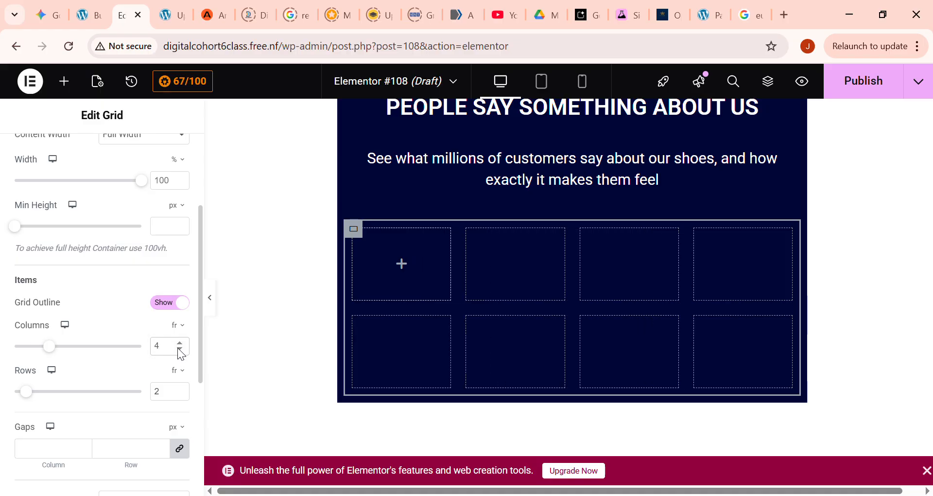
{"action": "left_click", "coordinate": [180, 350]}
{"action": "left_click", "coordinate": [180, 350]}
{"action": "left_click", "coordinate": [179, 350]}
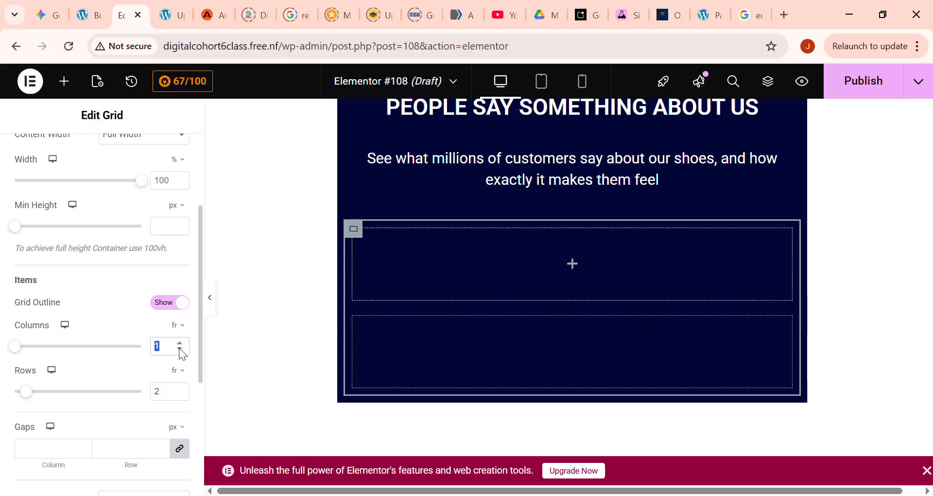
{"action": "left_click", "coordinate": [180, 390]}
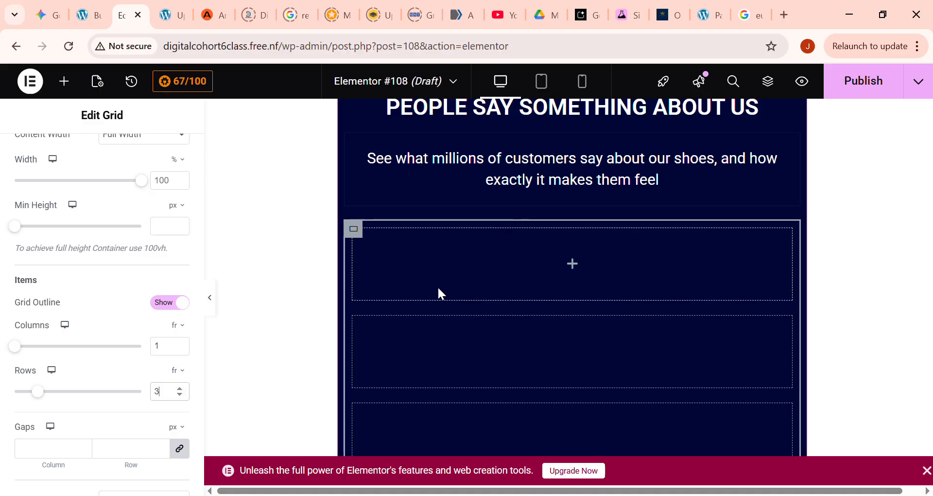
{"action": "scroll", "coordinate": [133, 212], "scroll_direction": "up", "scroll_amount": 3}
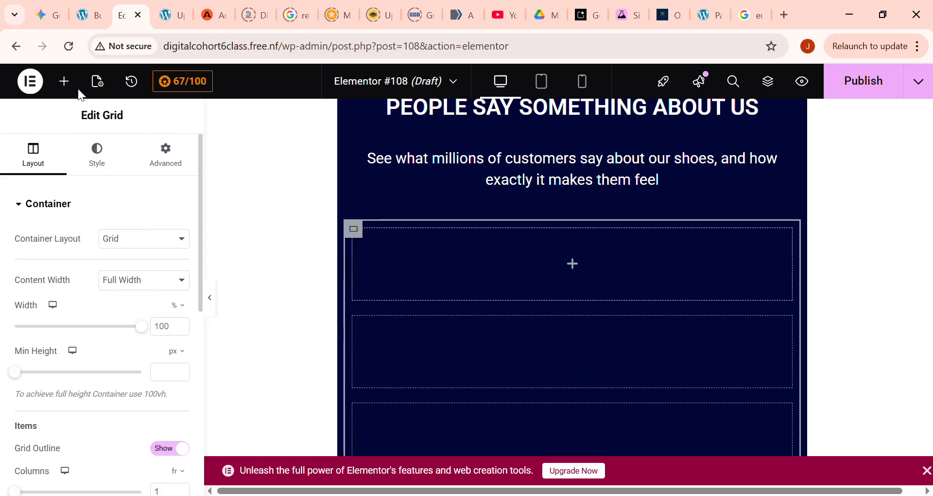
- Place a Rating widget between the customer feedback paragraph and the new one-column grid
{"action": "left_click", "coordinate": [65, 81]}
{"action": "scroll", "coordinate": [153, 279], "scroll_direction": "down", "scroll_amount": 5}
{"action": "scroll", "coordinate": [158, 308], "scroll_direction": "down", "scroll_amount": 12}
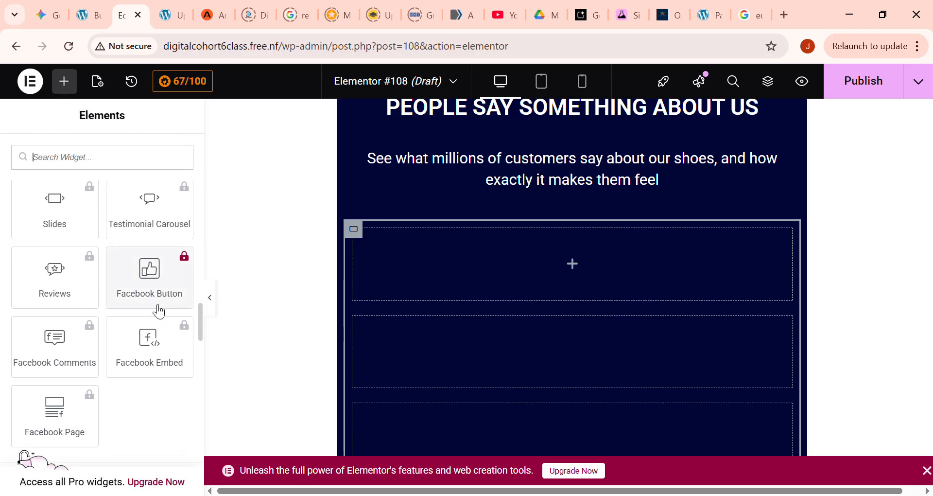
{"action": "scroll", "coordinate": [156, 306], "scroll_direction": "up", "scroll_amount": 2}
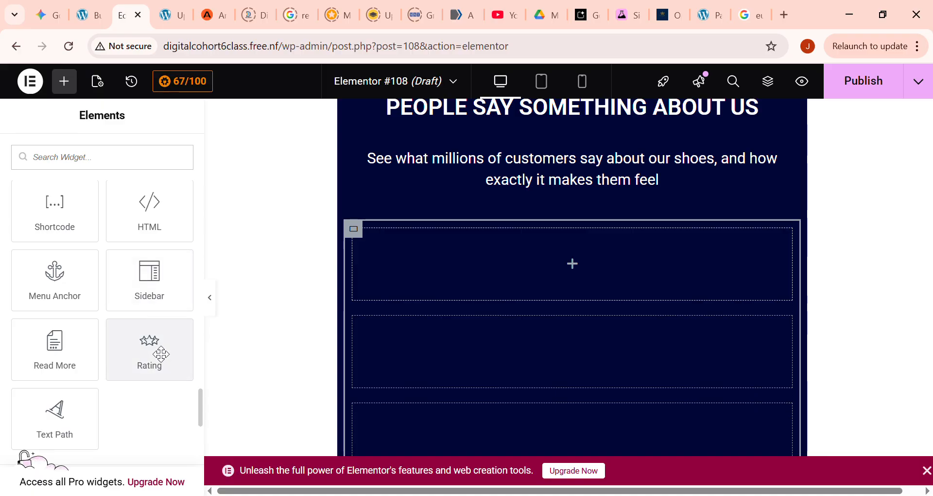
{"action": "left_click_drag", "start_coordinate": [158, 354], "coordinate": [429, 259]}
{"action": "mouse_move", "coordinate": [601, 271]}
{"action": "left_mouse_down"}
{"action": "mouse_move", "coordinate": [582, 267]}
{"action": "mouse_move", "coordinate": [325, 389]}
{"action": "mouse_move", "coordinate": [581, 281]}
{"action": "mouse_move", "coordinate": [599, 381]}
{"action": "mouse_move", "coordinate": [586, 362]}
{"action": "mouse_move", "coordinate": [582, 246]}
{"action": "mouse_move", "coordinate": [593, 266]}
{"action": "left_mouse_up"}
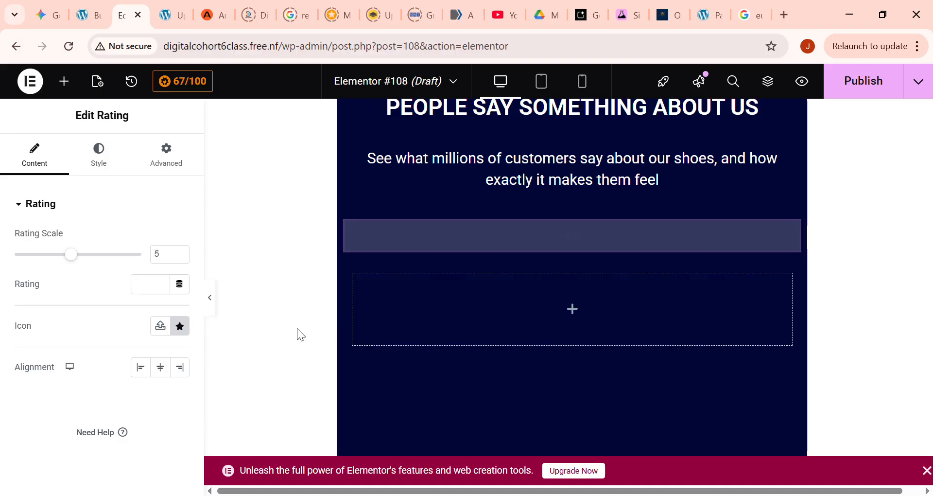
- Place a Heading widget in the grid's first row and a Text Editor widget in its second row
{"action": "left_click", "coordinate": [69, 91]}
{"action": "left_click_drag", "start_coordinate": [55, 383], "coordinate": [479, 291]}
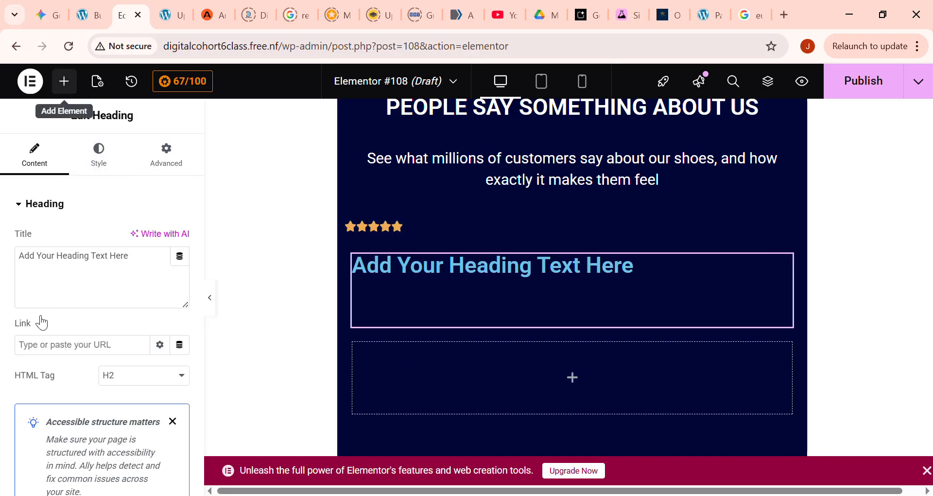
{"action": "scroll", "coordinate": [60, 387], "scroll_direction": "down", "scroll_amount": 2}
{"action": "left_click_drag", "start_coordinate": [54, 381], "coordinate": [474, 396]}
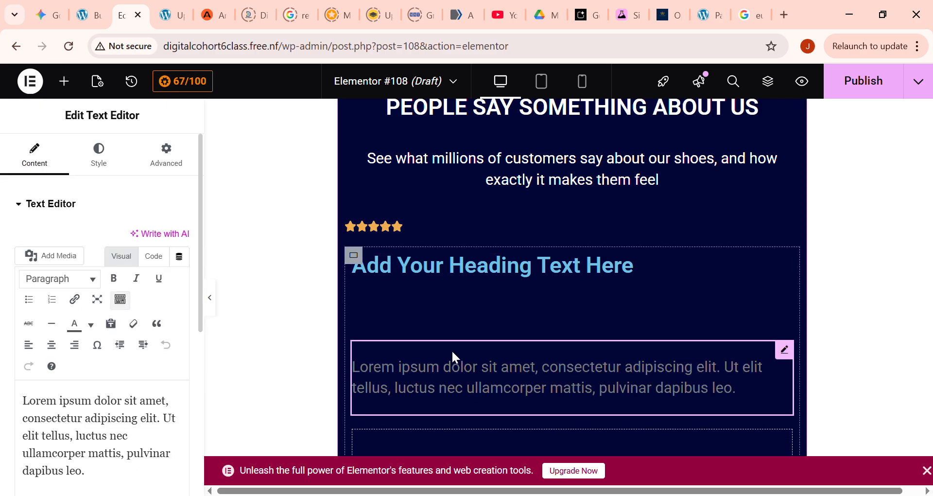
- Replace the placeholder text of the heading below the star rating with the customer's full name, capitalizing both words
{"action": "left_click", "coordinate": [398, 269]}
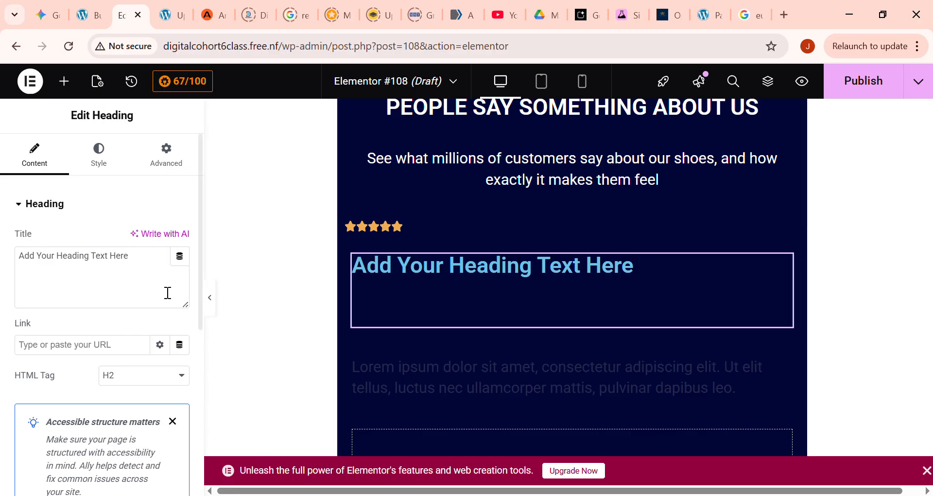
{"action": "triple_click", "coordinate": [125, 270]}
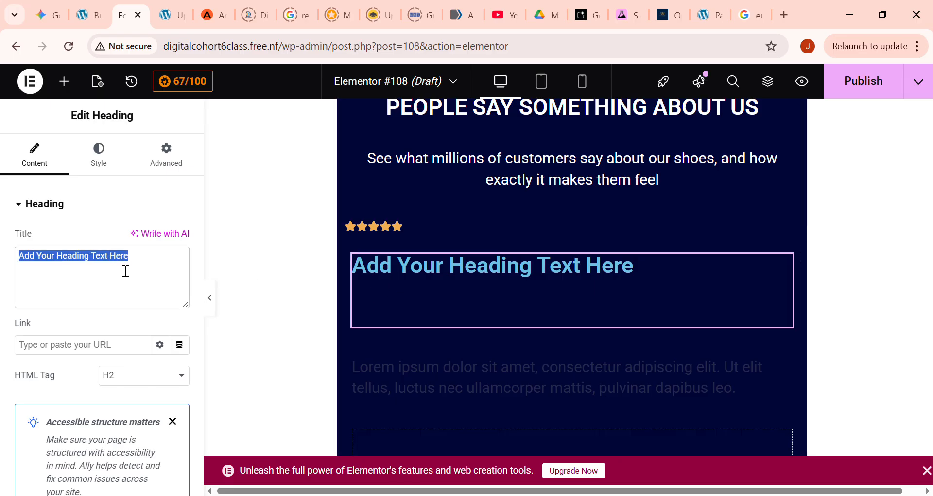
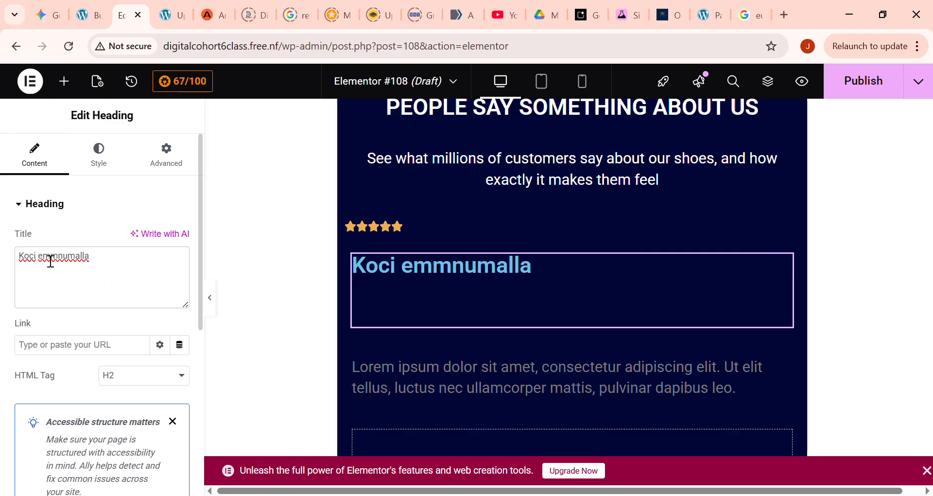
{"action": "type", "text": "E"}
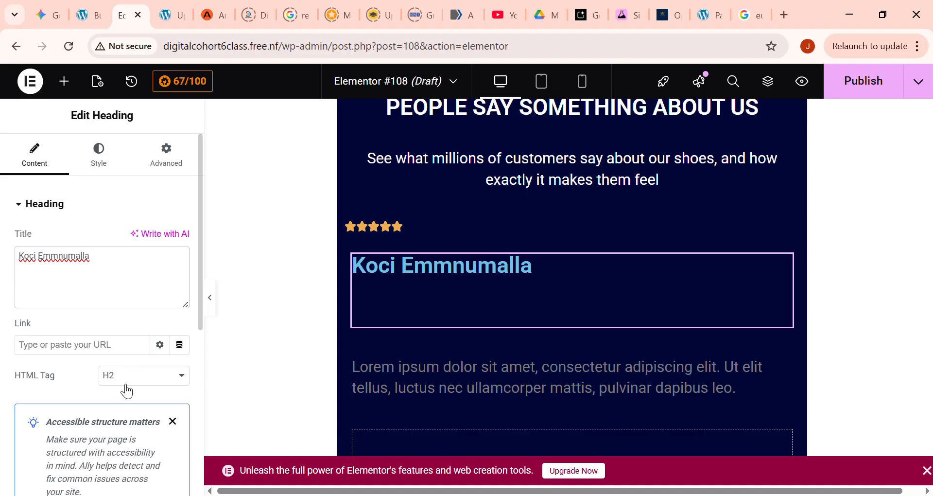
- Replace the placeholder paragraph below the customer's name with "Their shoes make me feel like i am floating"
{"action": "left_click", "coordinate": [420, 370]}
{"action": "left_click_drag", "start_coordinate": [424, 380], "coordinate": [247, 316]}
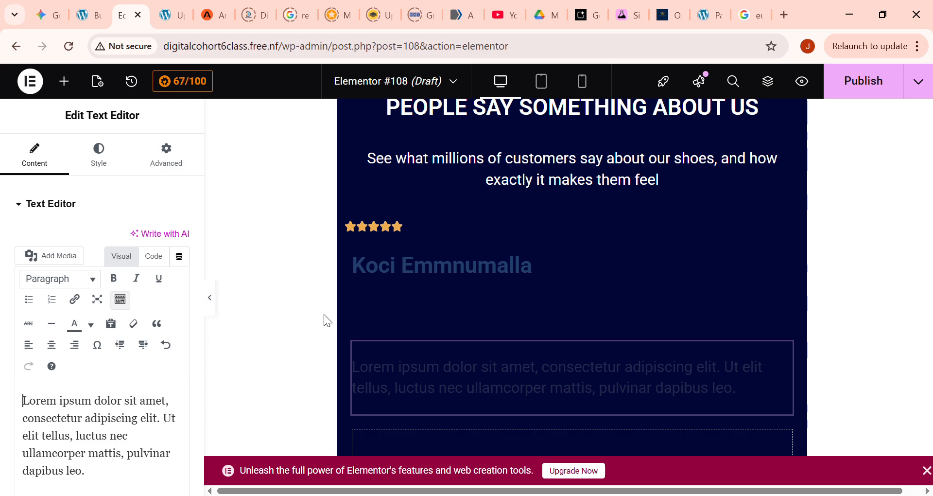
{"action": "left_click_drag", "start_coordinate": [325, 332], "coordinate": [328, 328]}
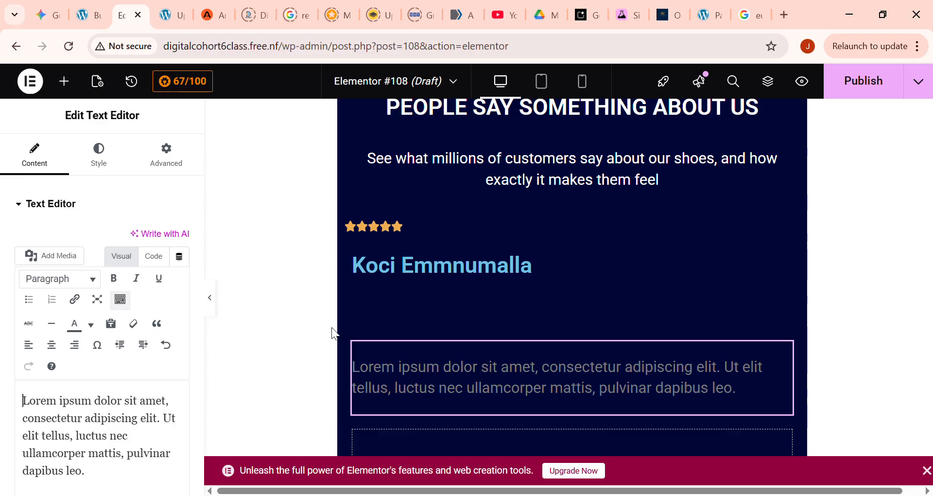
{"action": "left_click", "coordinate": [67, 436]}
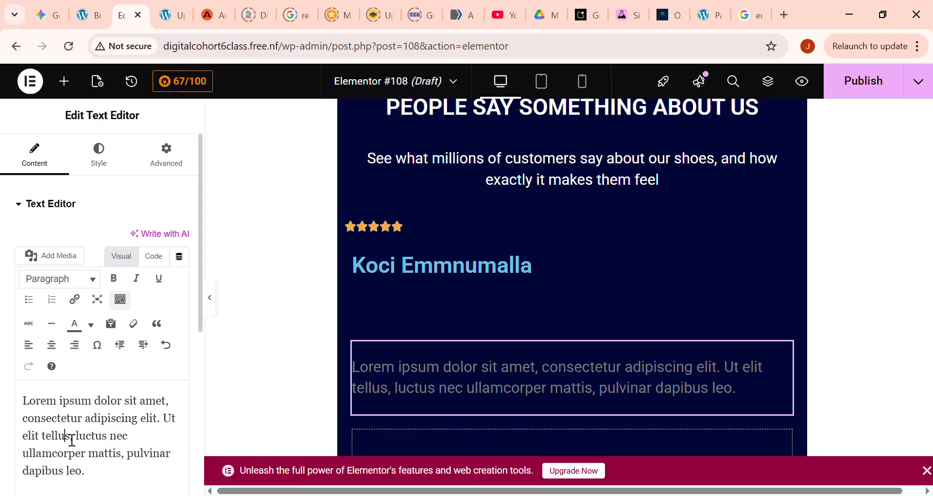
{"action": "key", "text": "ctrl+a"}
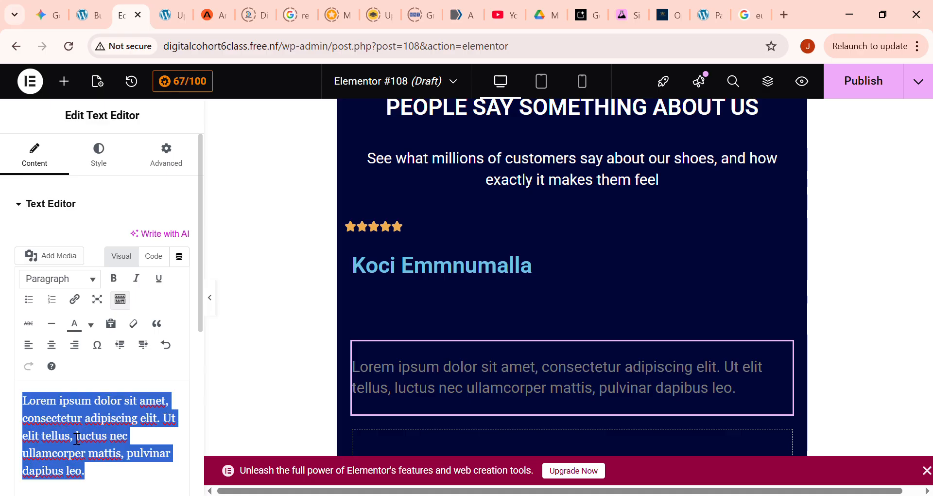
{"action": "key", "text": "BackSpace"}
{"action": "type", "text": "Thius"}
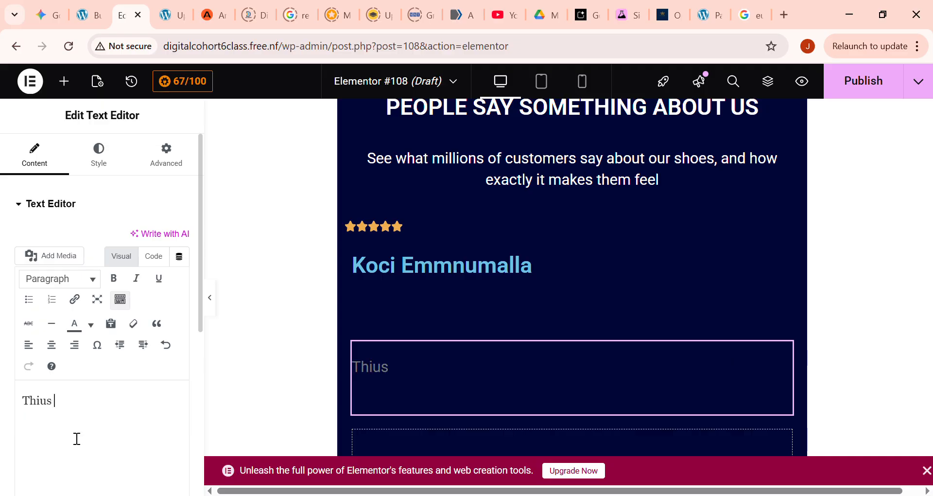
{"action": "key", "text": "BackSpace"}
{"action": "type", "text": "eir shoes"}
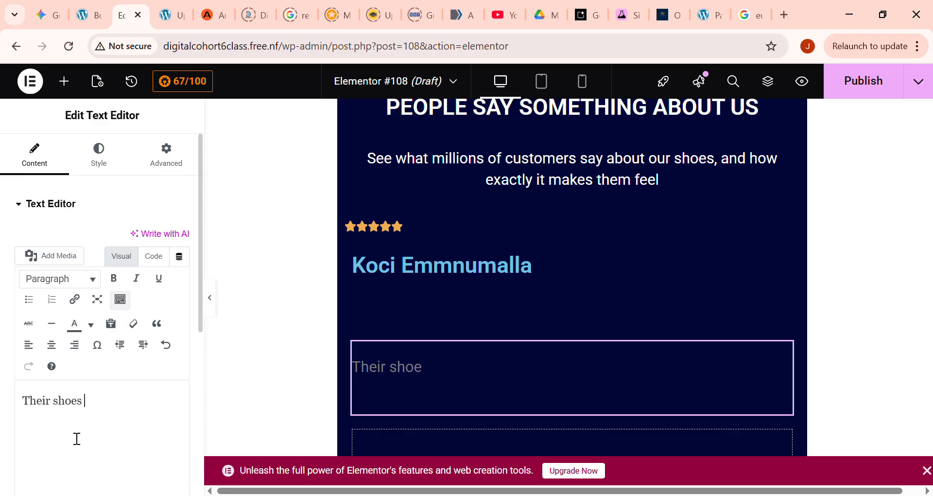
{"action": "type", "text": " make me feel like i am"}
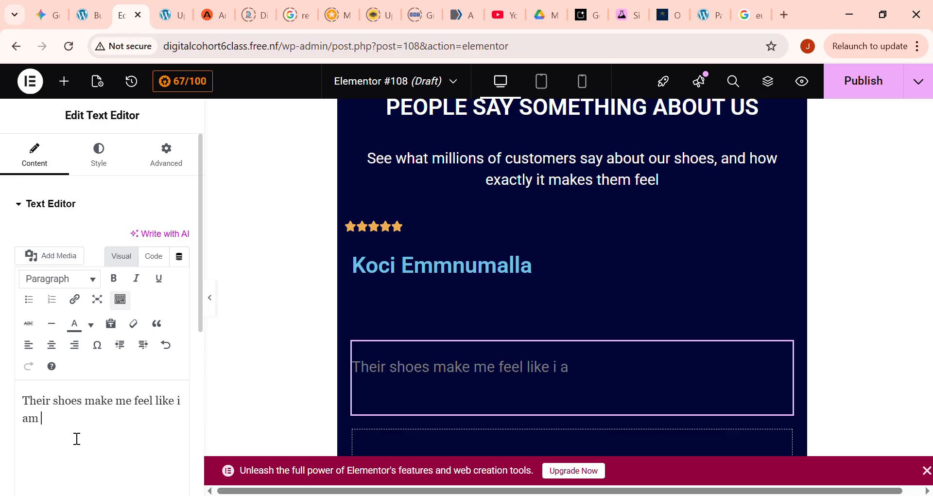
{"action": "type", "text": " floati"}
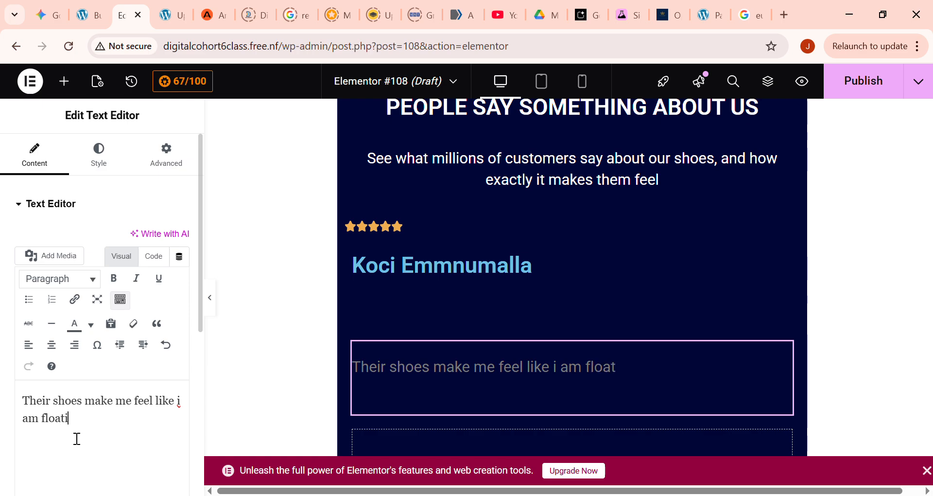
{"action": "type", "text": "ng, the "}
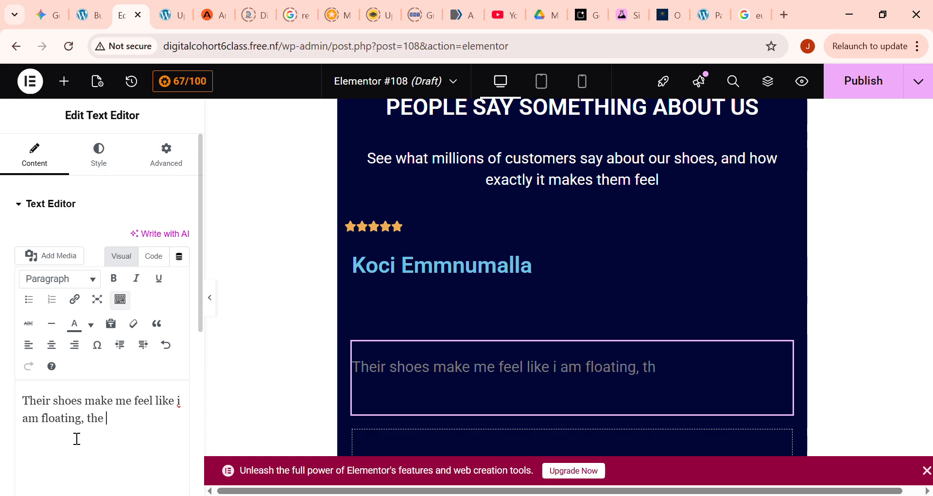
{"action": "type", "text": "feet pains"}
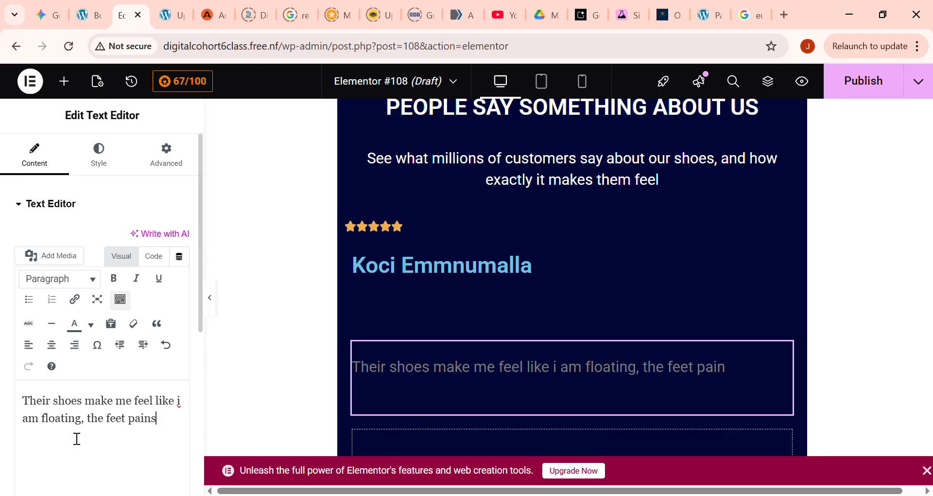
{"action": "type", "text": " i usually experience a"}
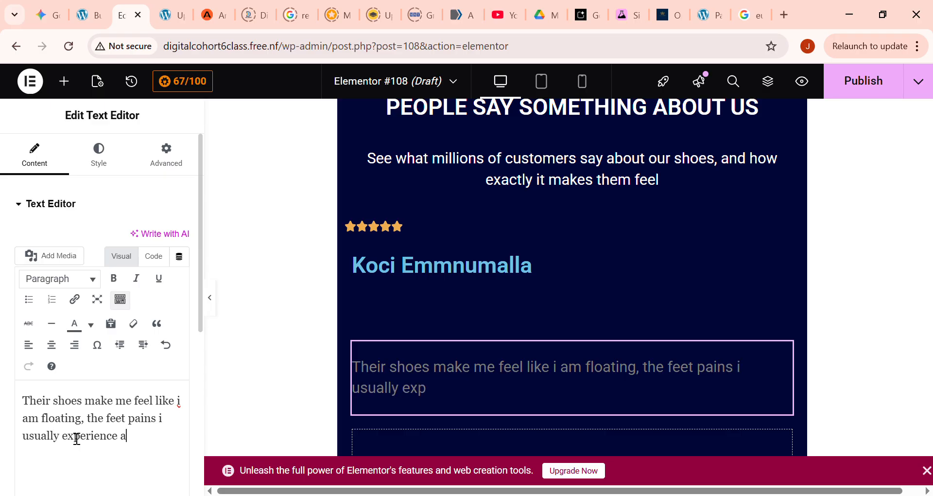
{"action": "type", "text": "re all gone"}
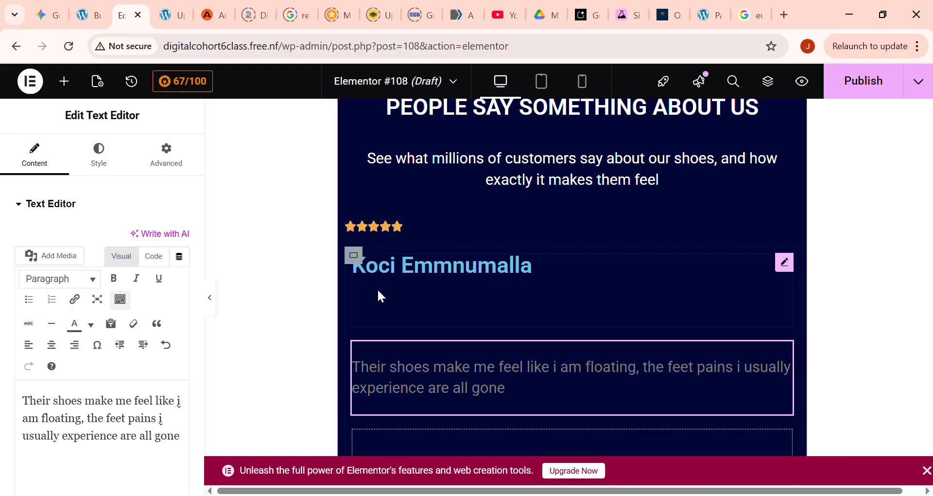
- Try centre and right alignment and several indent levels on the review text, returning it to left-aligned without indent
{"action": "left_click", "coordinate": [54, 347]}
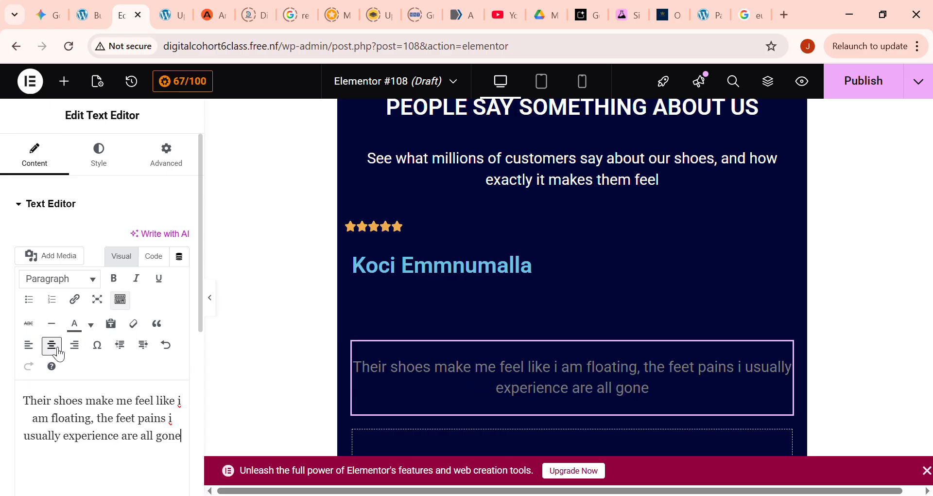
{"action": "left_click", "coordinate": [29, 345]}
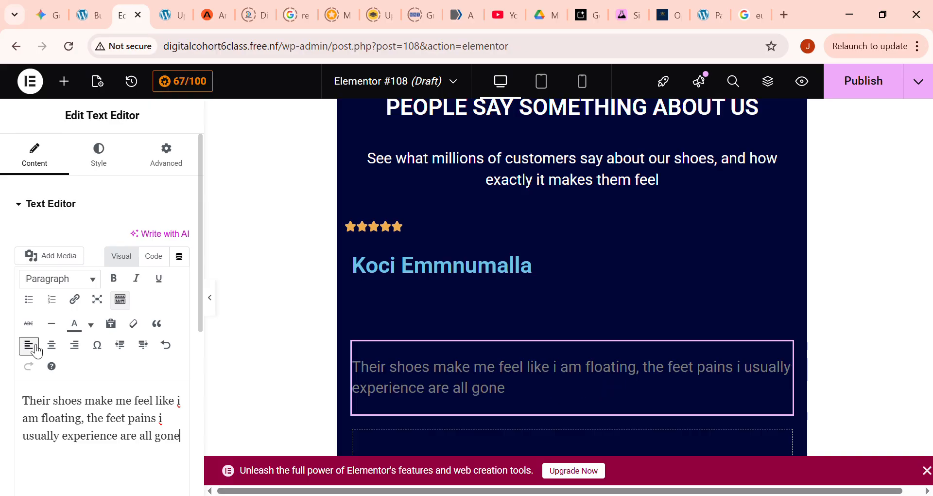
{"action": "left_click", "coordinate": [120, 345]}
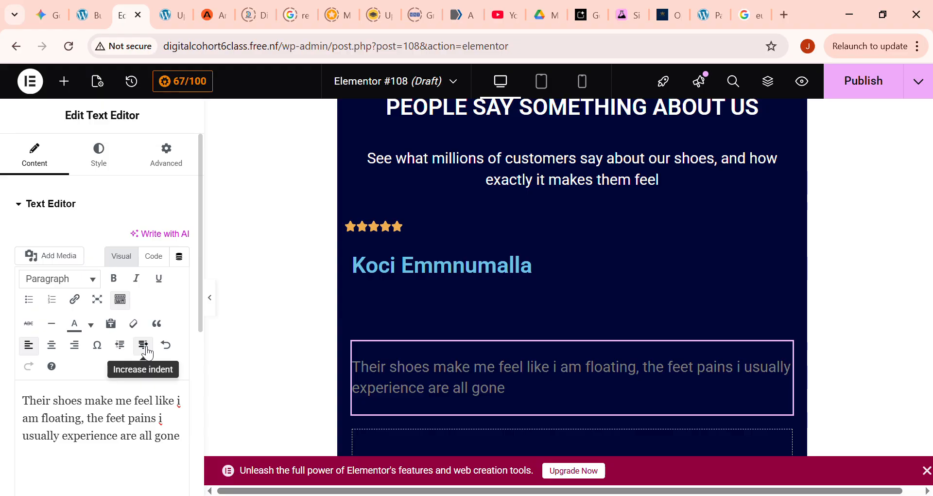
{"action": "left_click", "coordinate": [144, 346]}
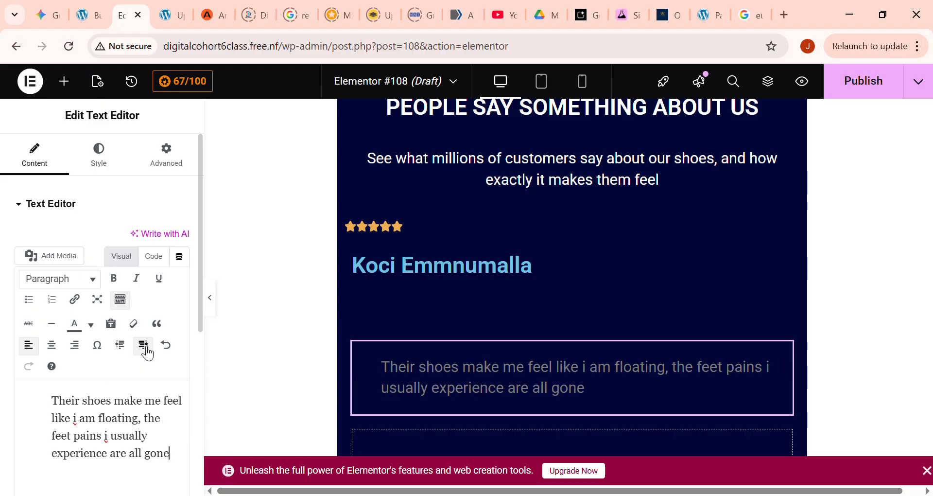
{"action": "left_click", "coordinate": [145, 347]}
{"action": "left_click", "coordinate": [147, 348]}
{"action": "left_click", "coordinate": [147, 348]}
{"action": "left_click", "coordinate": [146, 349]}
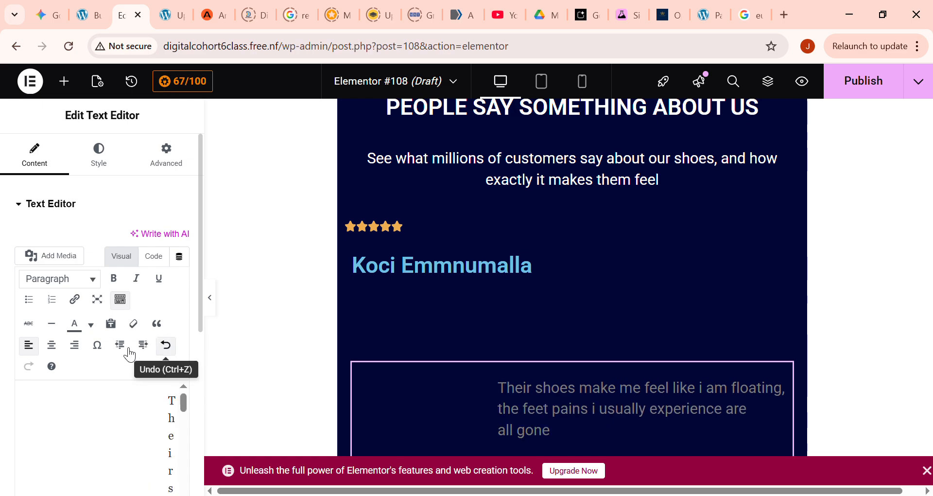
{"action": "left_click", "coordinate": [75, 347]}
{"action": "left_click", "coordinate": [59, 348]}
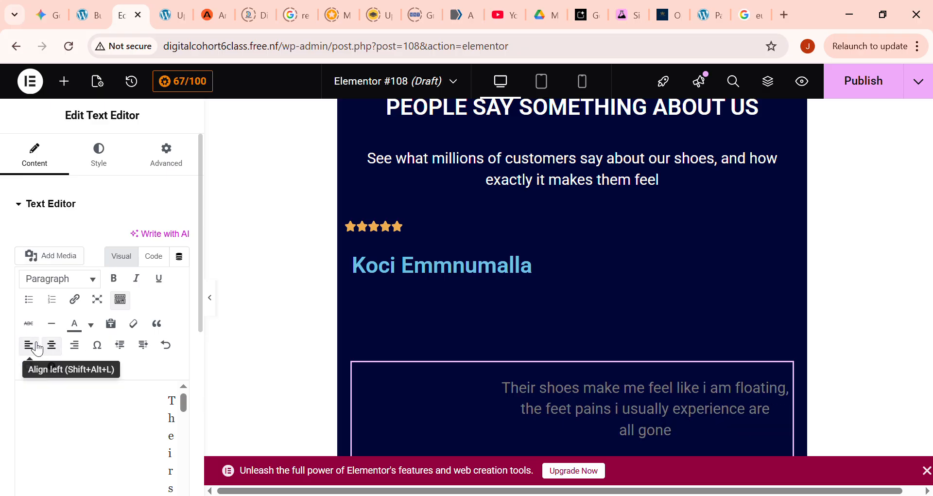
{"action": "left_click", "coordinate": [30, 345]}
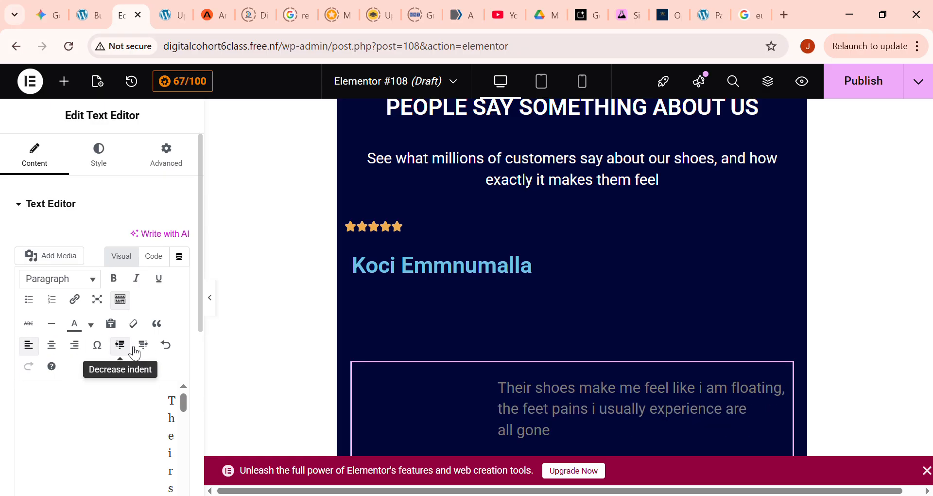
{"action": "left_click", "coordinate": [127, 350]}
{"action": "left_click", "coordinate": [128, 352]}
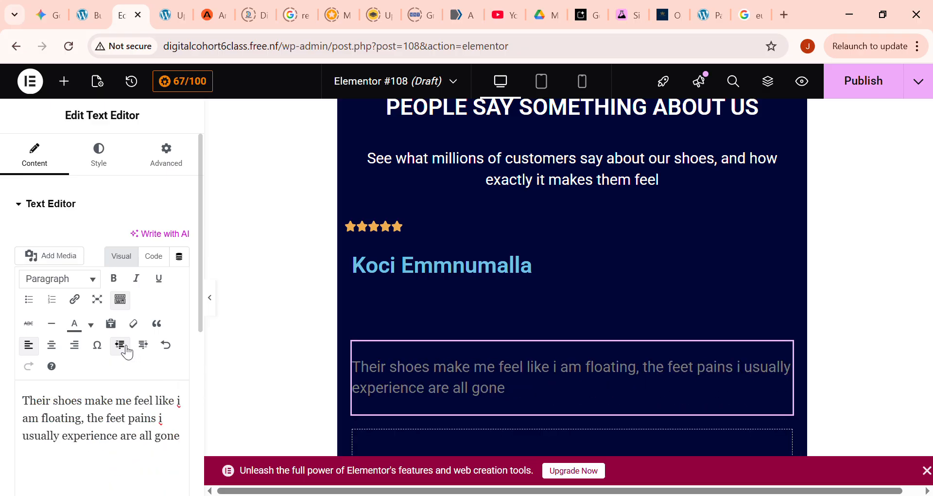
- Set the icon spacing of the star rating above the customer's name to 5 px
{"action": "scroll", "coordinate": [155, 374], "scroll_direction": "down", "scroll_amount": 2}
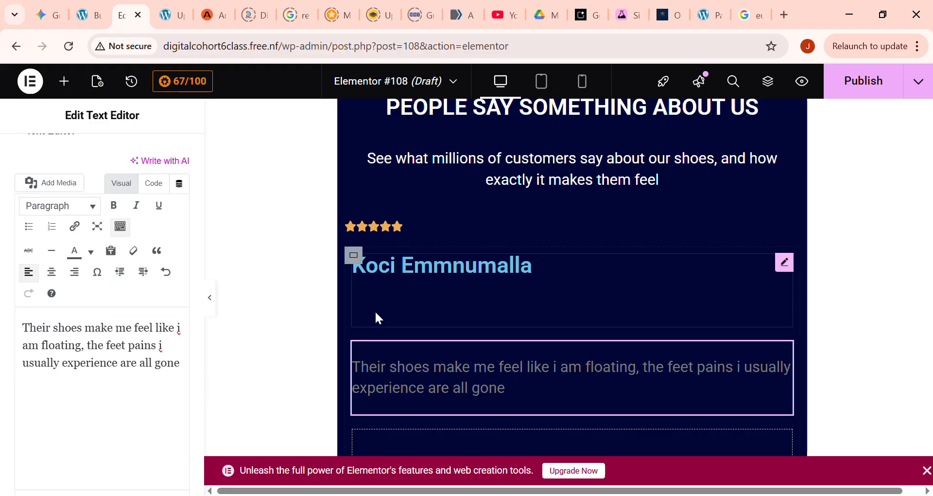
{"action": "left_click", "coordinate": [393, 282]}
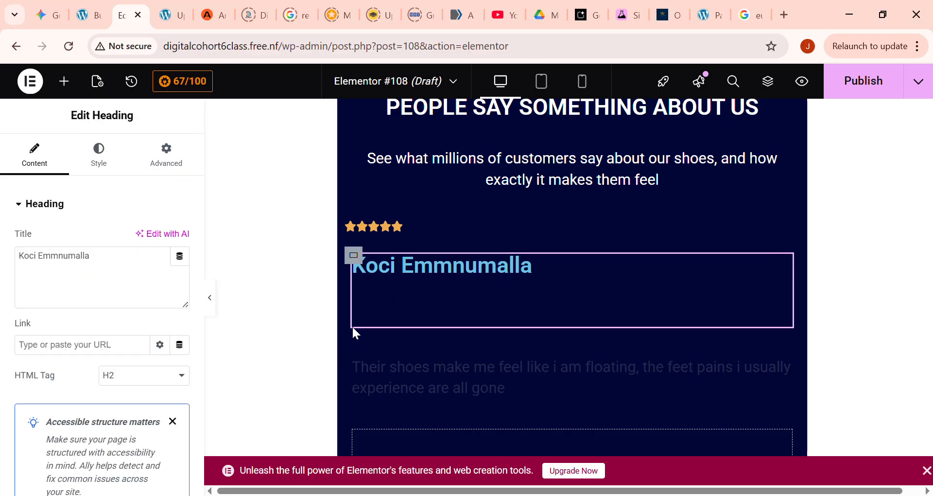
{"action": "left_click", "coordinate": [383, 228]}
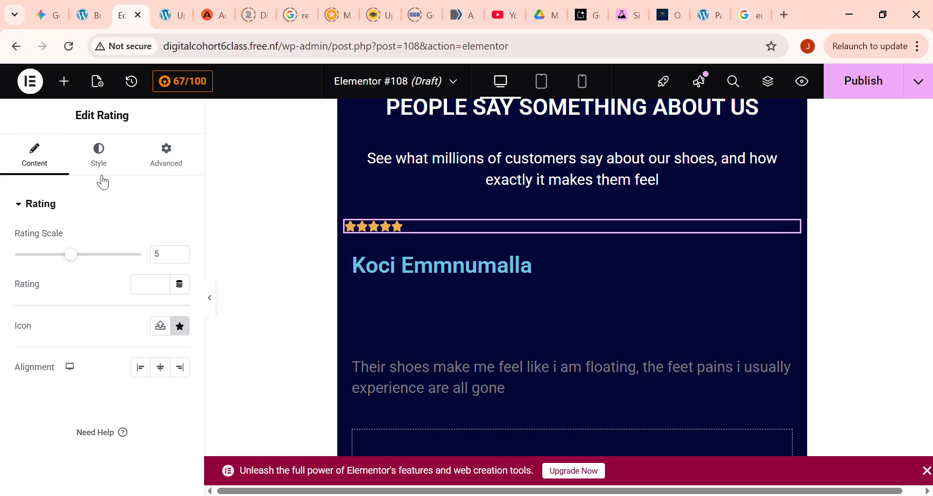
{"action": "left_click", "coordinate": [111, 155]}
{"action": "left_click", "coordinate": [156, 161]}
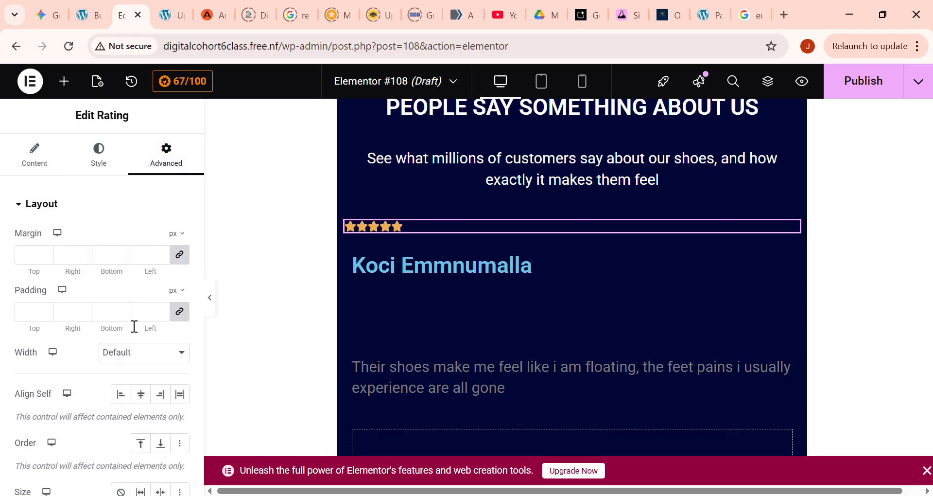
{"action": "left_click", "coordinate": [108, 155]}
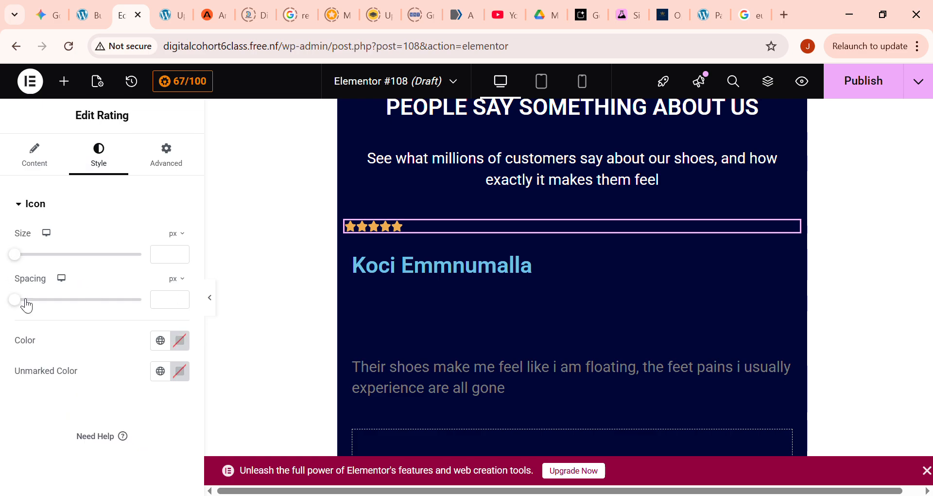
{"action": "left_click", "coordinate": [180, 295]}
{"action": "left_click", "coordinate": [179, 296]}
{"action": "left_click", "coordinate": [179, 296]}
{"action": "left_click", "coordinate": [179, 295]}
{"action": "left_click", "coordinate": [179, 296]}
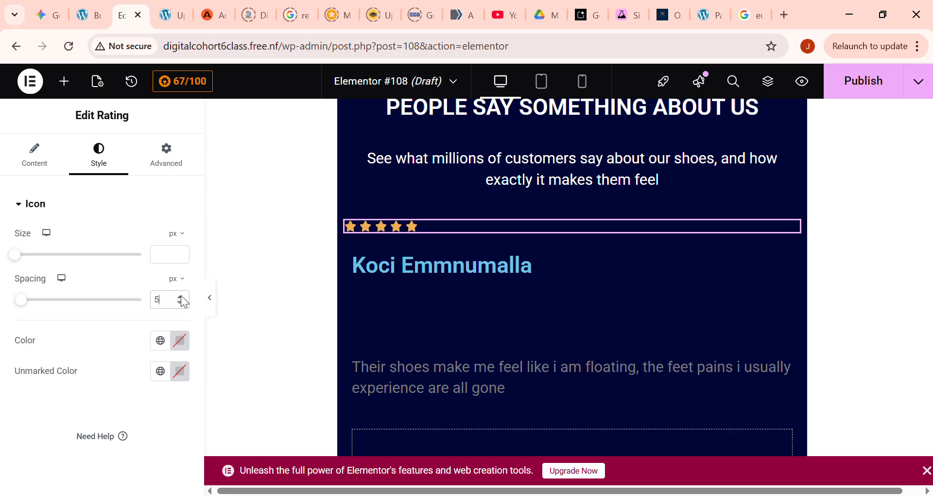
- Unlink the star rating's margin values and set its left margin to 10 px
{"action": "left_click", "coordinate": [150, 162]}
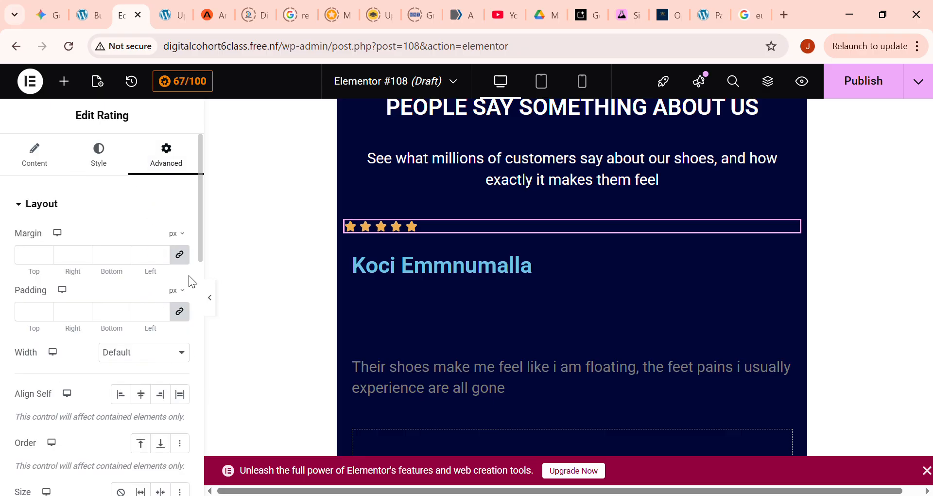
{"action": "left_click", "coordinate": [179, 254]}
{"action": "left_click", "coordinate": [163, 252]}
{"action": "left_click", "coordinate": [162, 251]}
{"action": "triple_click", "coordinate": [162, 251]}
{"action": "triple_click", "coordinate": [162, 251]}
{"action": "double_click", "coordinate": [162, 251]}
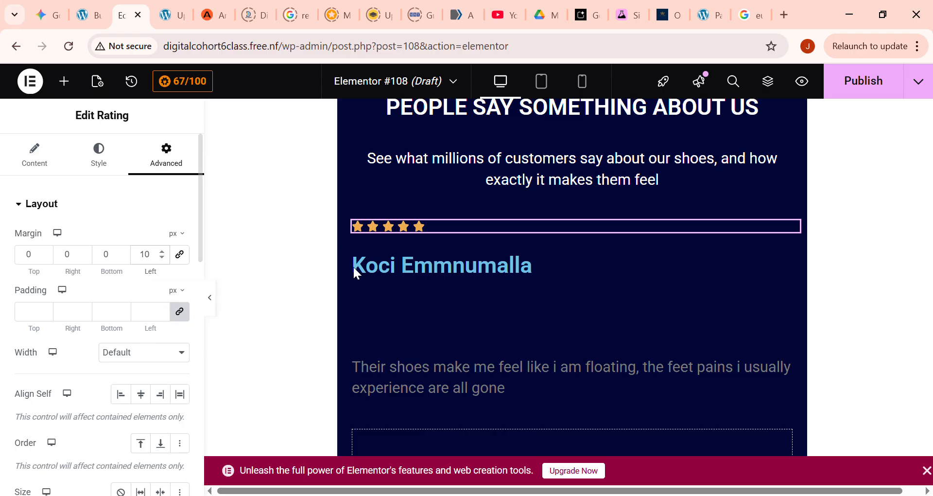
- Set the text color of the customer-name heading to #FFFFFF
{"action": "left_click", "coordinate": [372, 266]}
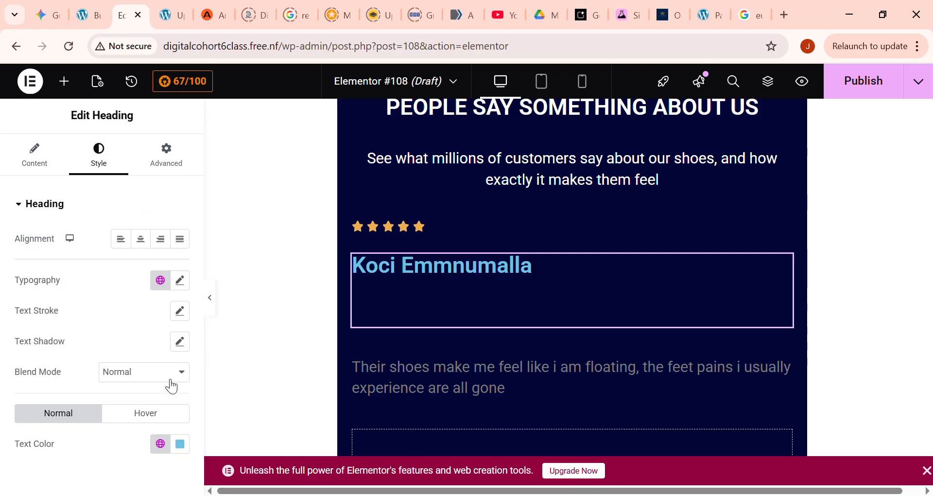
{"action": "left_click", "coordinate": [181, 443]}
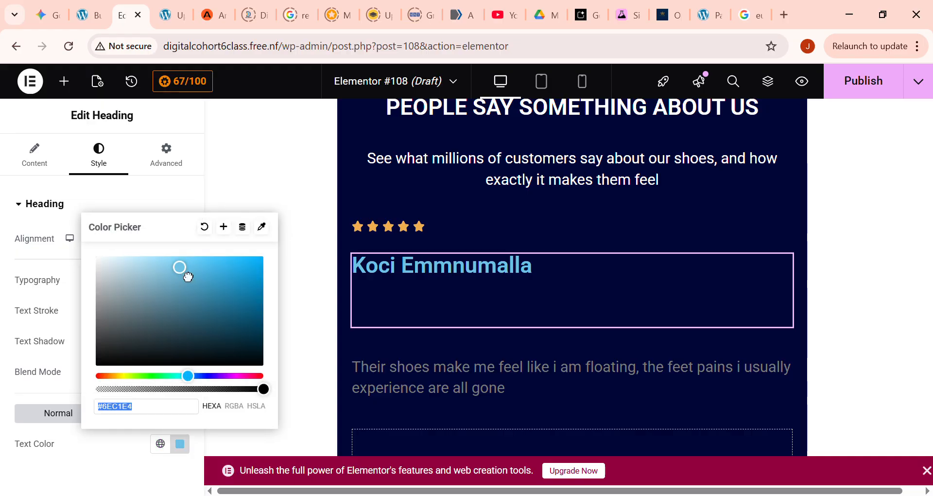
{"action": "type", "text": "#FFFFFF"}
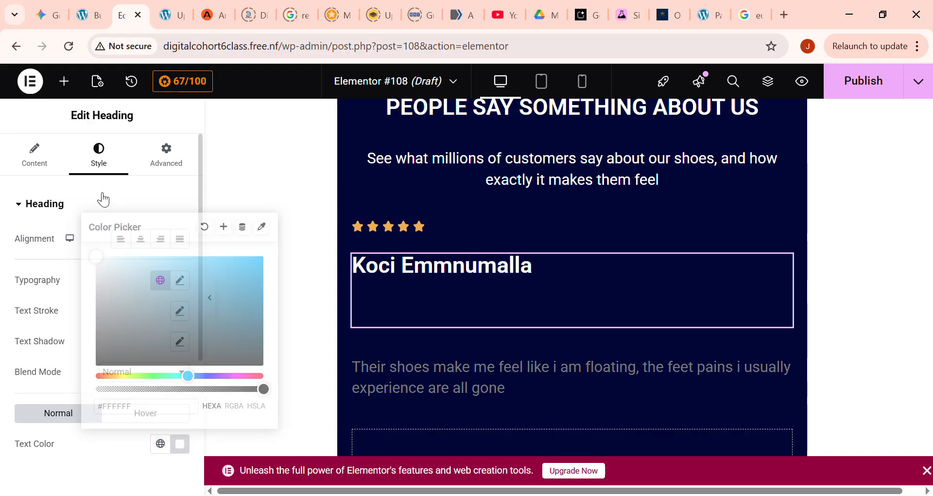
{"action": "left_click", "coordinate": [100, 200]}
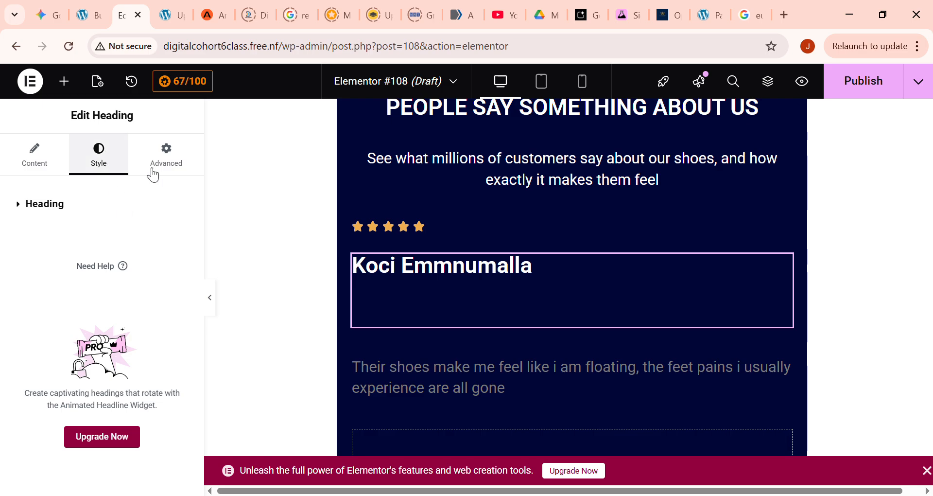
- Unlink the customer-name heading's margin values and set its top margin to -18 px
{"action": "left_click", "coordinate": [52, 170]}
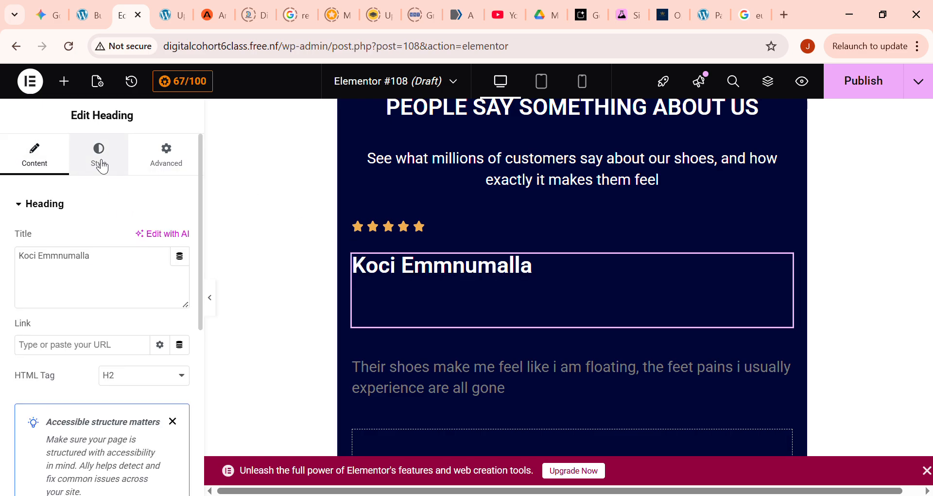
{"action": "left_click", "coordinate": [101, 164]}
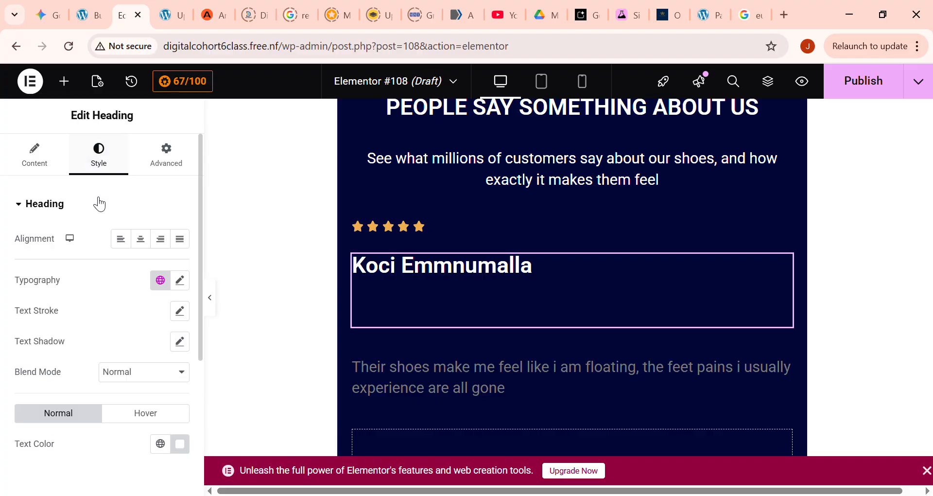
{"action": "left_click", "coordinate": [174, 162]}
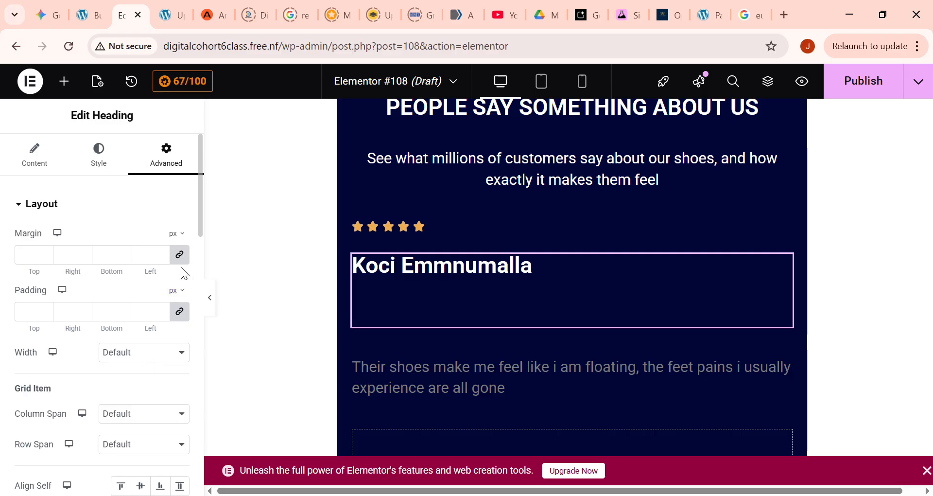
{"action": "left_click", "coordinate": [183, 254]}
{"action": "left_click", "coordinate": [45, 257]}
{"action": "left_click", "coordinate": [45, 258]}
{"action": "left_click", "coordinate": [45, 258]}
{"action": "left_click", "coordinate": [45, 258]}
{"action": "left_click", "coordinate": [45, 257]}
{"action": "left_click", "coordinate": [45, 257]}
{"action": "left_click", "coordinate": [46, 257]}
{"action": "left_click", "coordinate": [45, 258]}
{"action": "left_click", "coordinate": [45, 258]}
{"action": "left_click", "coordinate": [45, 257]}
{"action": "left_click", "coordinate": [45, 257]}
{"action": "left_click", "coordinate": [45, 258]}
{"action": "left_click", "coordinate": [46, 257]}
{"action": "left_click", "coordinate": [45, 257]}
{"action": "left_click", "coordinate": [45, 257]}
{"action": "left_click", "coordinate": [45, 258]}
{"action": "left_click", "coordinate": [45, 258]}
{"action": "left_click", "coordinate": [46, 258]}
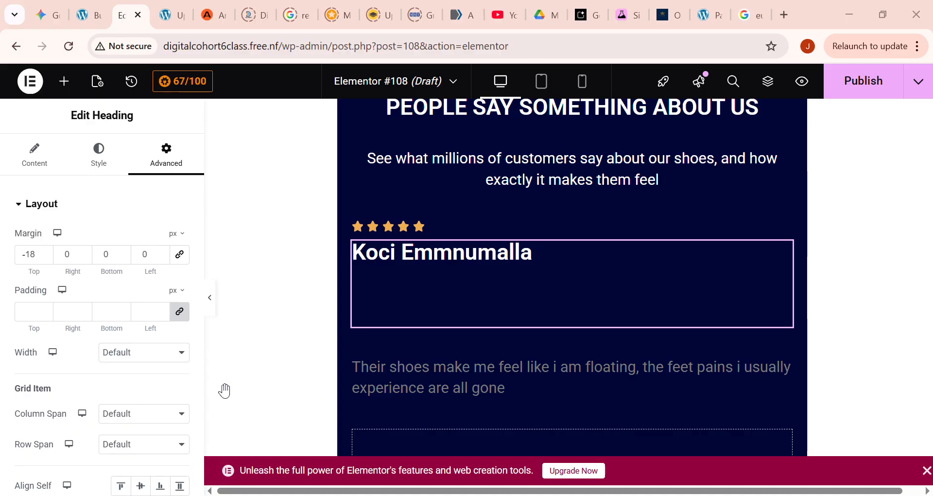
- Set the text color of the review paragraph to #FFFFFF
{"action": "left_click", "coordinate": [505, 387]}
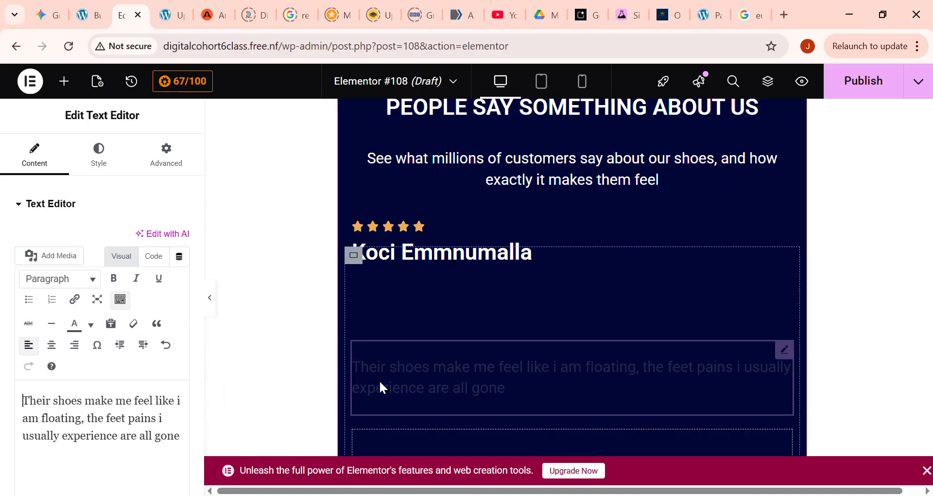
{"action": "left_click", "coordinate": [110, 167]}
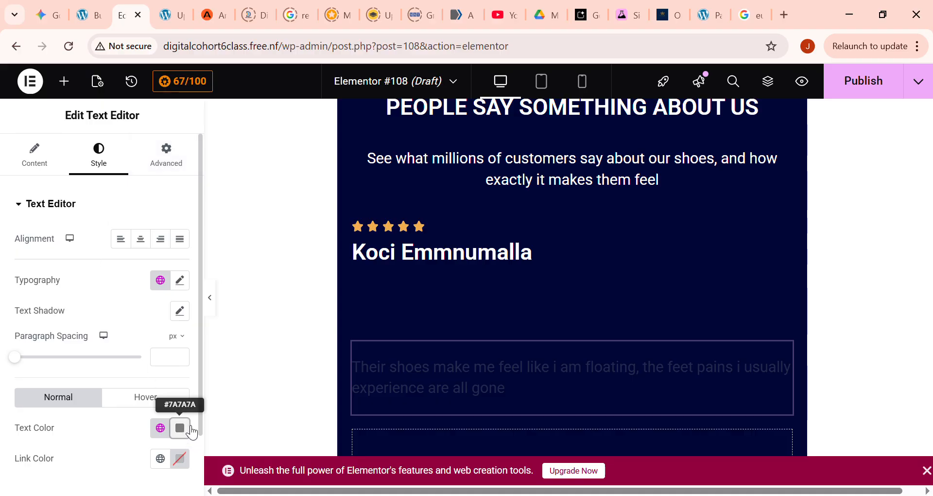
{"action": "left_click", "coordinate": [181, 428]}
{"action": "left_click_drag", "start_coordinate": [100, 298], "coordinate": [101, 277]}
{"action": "left_click_drag", "start_coordinate": [90, 200], "coordinate": [70, 131]}
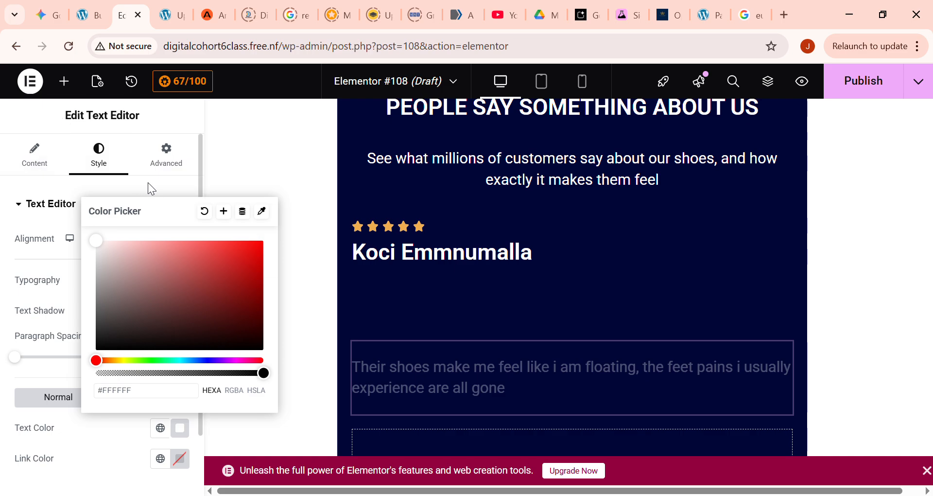
{"action": "left_click", "coordinate": [173, 156]}
- Unlink the review text's margin values and set its top margin to -120 px, placing it directly beneath the customer's name
{"action": "left_click", "coordinate": [174, 156]}
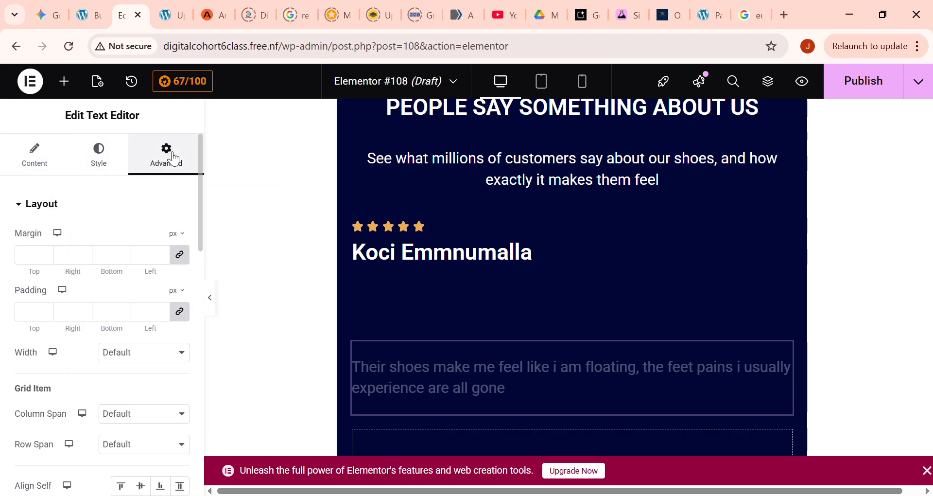
{"action": "left_click", "coordinate": [180, 254]}
{"action": "left_click", "coordinate": [45, 258]}
{"action": "left_click", "coordinate": [44, 258]}
{"action": "left_click", "coordinate": [45, 258]}
{"action": "left_click", "coordinate": [44, 258]}
{"action": "left_click", "coordinate": [45, 258]}
{"action": "left_click", "coordinate": [45, 258]}
{"action": "left_click", "coordinate": [44, 258]}
{"action": "left_click", "coordinate": [45, 258]}
{"action": "left_click", "coordinate": [45, 258]}
{"action": "left_click", "coordinate": [46, 258]}
{"action": "left_click", "coordinate": [46, 258]}
{"action": "left_click", "coordinate": [46, 258]}
{"action": "left_click", "coordinate": [46, 258]}
{"action": "left_click", "coordinate": [46, 258]}
{"action": "left_click", "coordinate": [46, 258]}
{"action": "left_click", "coordinate": [46, 257]}
{"action": "left_click", "coordinate": [46, 258]}
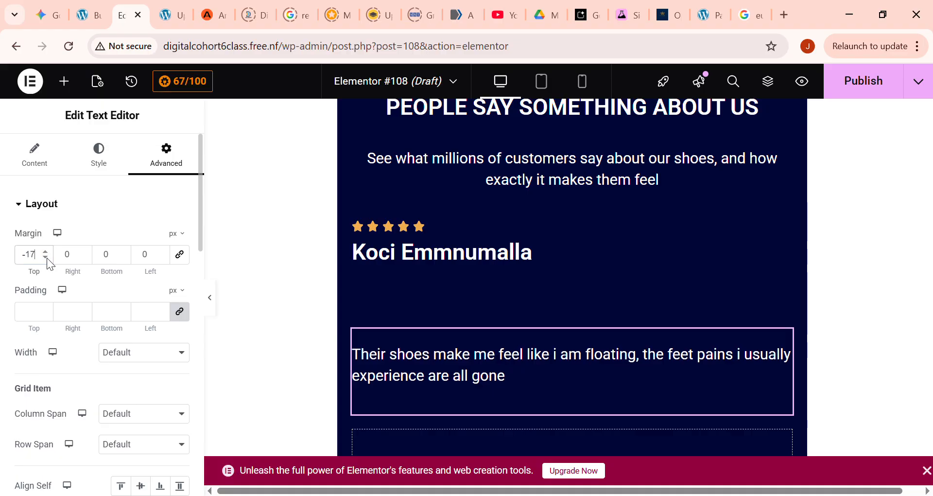
{"action": "left_click", "coordinate": [46, 258]}
{"action": "left_click", "coordinate": [46, 258]}
{"action": "left_click", "coordinate": [46, 258]}
{"action": "left_click", "coordinate": [46, 258]}
{"action": "left_click", "coordinate": [45, 258]}
{"action": "left_click", "coordinate": [45, 258]}
{"action": "left_click", "coordinate": [45, 258]}
{"action": "left_click", "coordinate": [46, 258]}
{"action": "left_click", "coordinate": [45, 258]}
{"action": "left_click", "coordinate": [46, 258]}
{"action": "left_click", "coordinate": [45, 258]}
{"action": "left_click", "coordinate": [46, 258]}
{"action": "left_click", "coordinate": [45, 258]}
{"action": "left_click", "coordinate": [45, 258]}
{"action": "left_click", "coordinate": [46, 258]}
{"action": "left_click", "coordinate": [45, 258]}
{"action": "left_click", "coordinate": [46, 258]}
{"action": "left_click", "coordinate": [45, 258]}
{"action": "left_click", "coordinate": [45, 258]}
{"action": "left_click", "coordinate": [46, 258]}
{"action": "left_click", "coordinate": [46, 257]}
{"action": "left_click", "coordinate": [46, 258]}
{"action": "left_click", "coordinate": [46, 258]}
{"action": "left_click", "coordinate": [45, 258]}
{"action": "left_click", "coordinate": [45, 258]}
{"action": "left_click", "coordinate": [46, 258]}
{"action": "left_click", "coordinate": [46, 258]}
{"action": "left_click", "coordinate": [45, 258]}
{"action": "left_click", "coordinate": [45, 258]}
{"action": "left_click", "coordinate": [45, 258]}
{"action": "left_click", "coordinate": [46, 258]}
{"action": "left_click", "coordinate": [46, 258]}
{"action": "left_click", "coordinate": [46, 258]}
{"action": "left_click", "coordinate": [46, 258]}
{"action": "left_click_drag", "start_coordinate": [48, 257], "coordinate": [51, 257]}
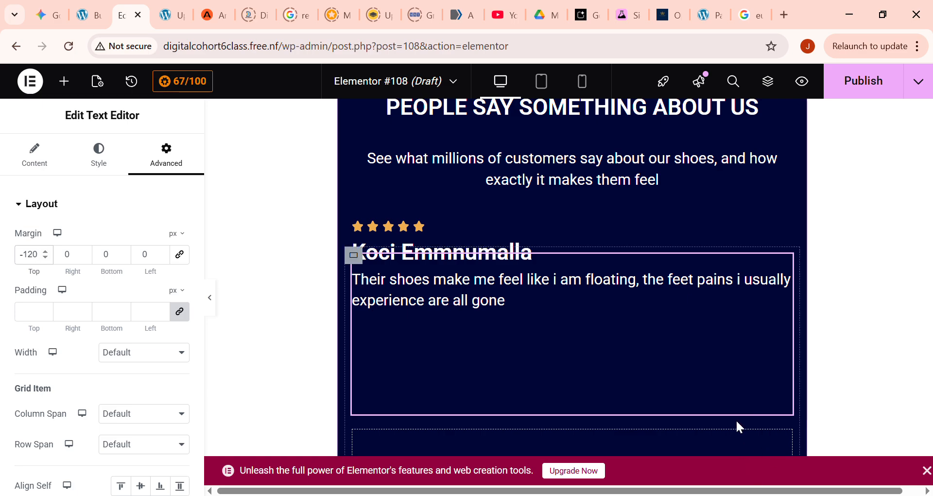
{"action": "left_click", "coordinate": [835, 280]}
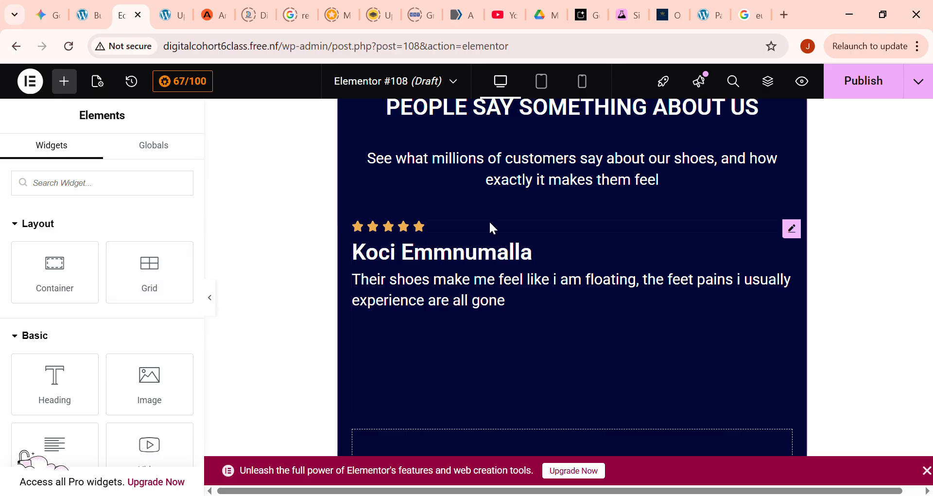
- Try a three-column layout for the grid holding the customer's name and review
{"action": "left_click", "coordinate": [407, 221]}
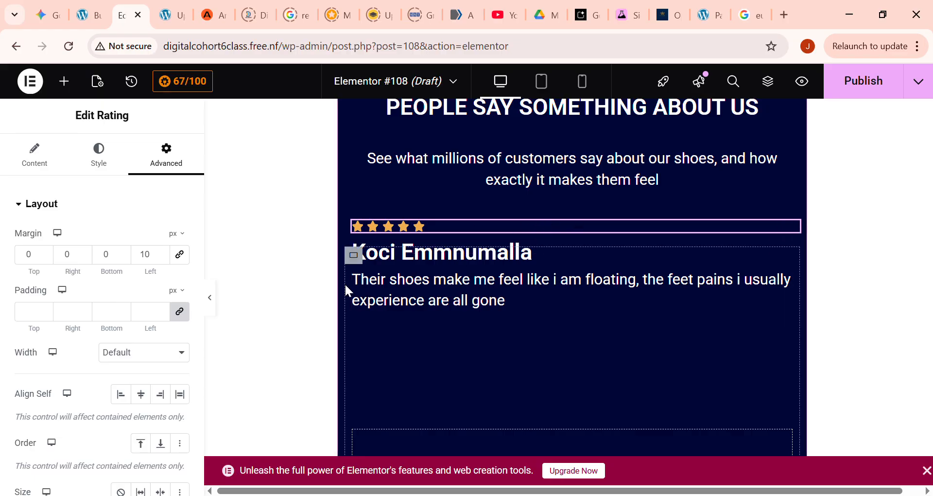
{"action": "left_click", "coordinate": [353, 254]}
{"action": "scroll", "coordinate": [126, 340], "scroll_direction": "down", "scroll_amount": 2}
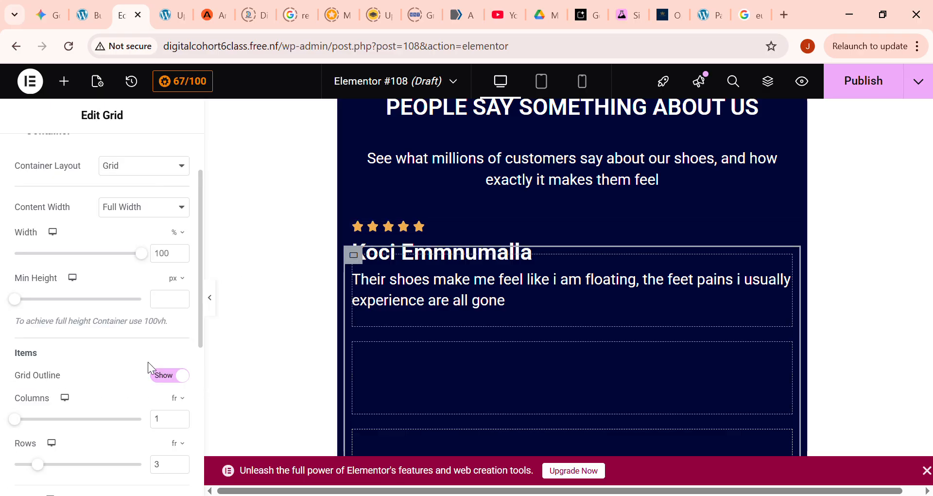
{"action": "scroll", "coordinate": [179, 418], "scroll_direction": "down", "scroll_amount": 2}
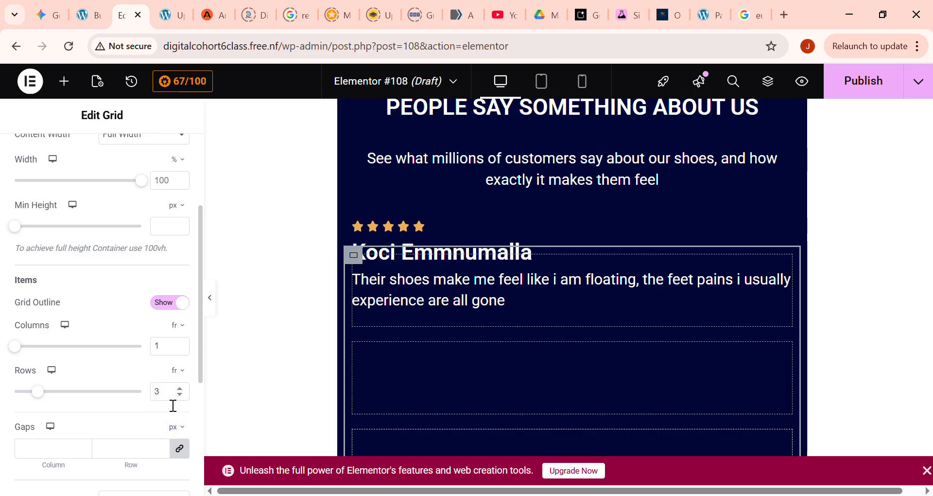
{"action": "left_click", "coordinate": [182, 344]}
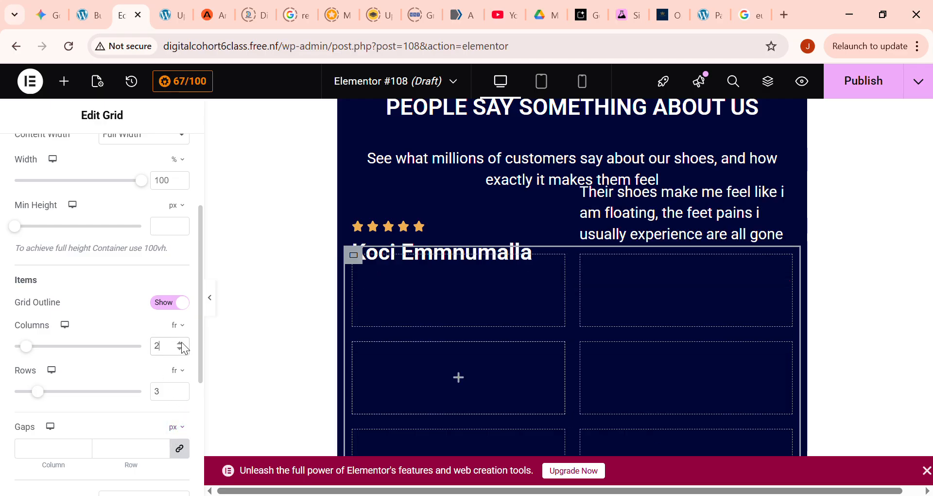
{"action": "left_click", "coordinate": [183, 344]}
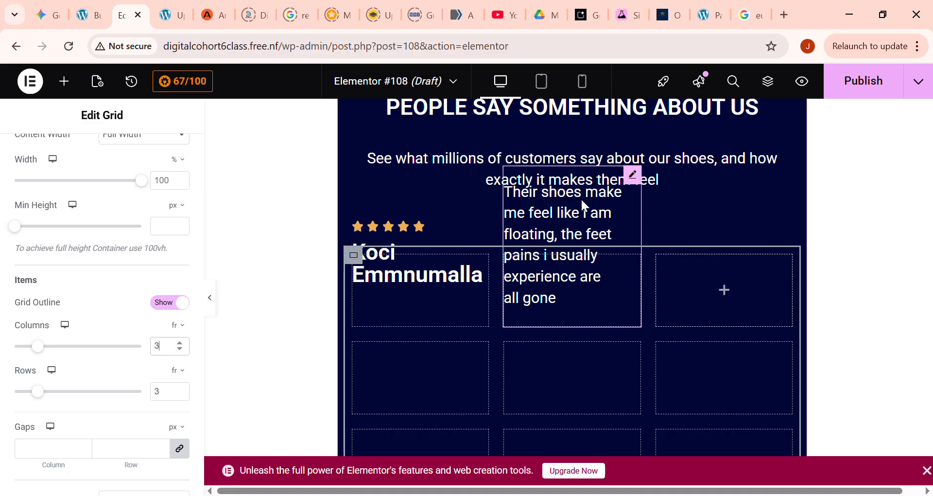
- Try moving the review text out of its grid cell to below the testimonial grid
{"action": "left_click", "coordinate": [632, 176]}
{"action": "left_click_drag", "start_coordinate": [633, 180], "coordinate": [382, 371]}
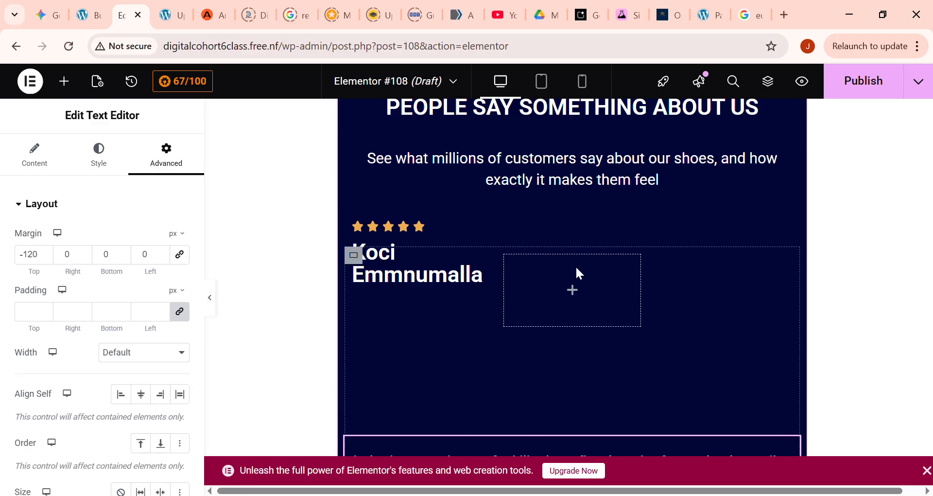
{"action": "left_click", "coordinate": [520, 157]}
{"action": "scroll", "coordinate": [481, 307], "scroll_direction": "down", "scroll_amount": 1}
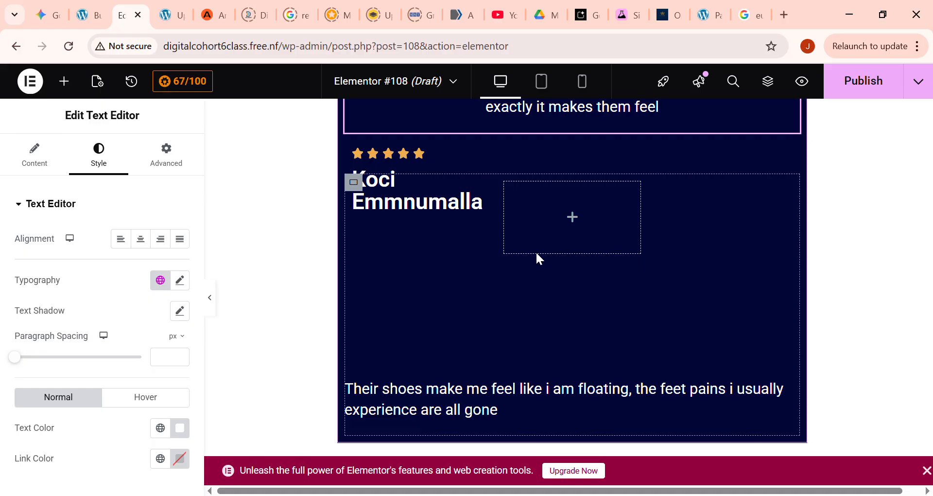
- Undo the review text's move and the column changes to the testimonial grid
{"action": "key", "text": "ctrl+z"}
{"action": "key", "text": "ctrl+z"}
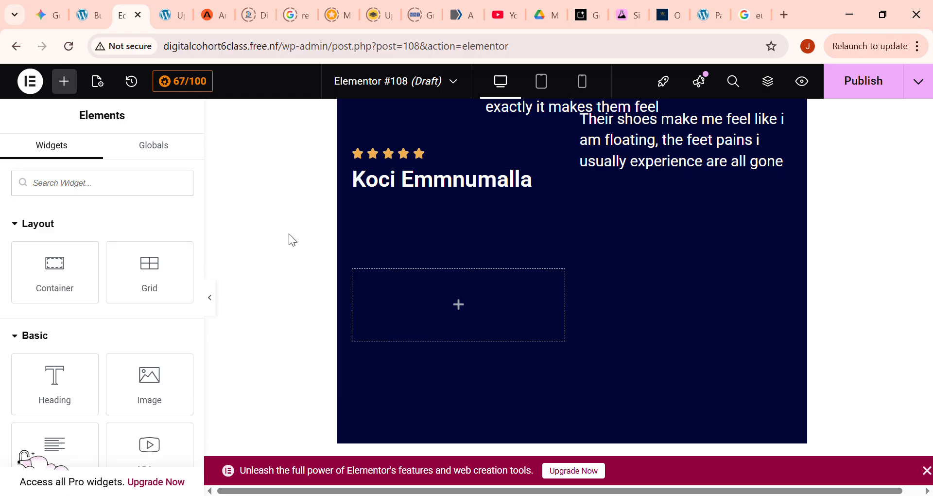
{"action": "scroll", "coordinate": [580, 318], "scroll_direction": "up", "scroll_amount": 2}
{"action": "key", "text": "ctrl+z"}
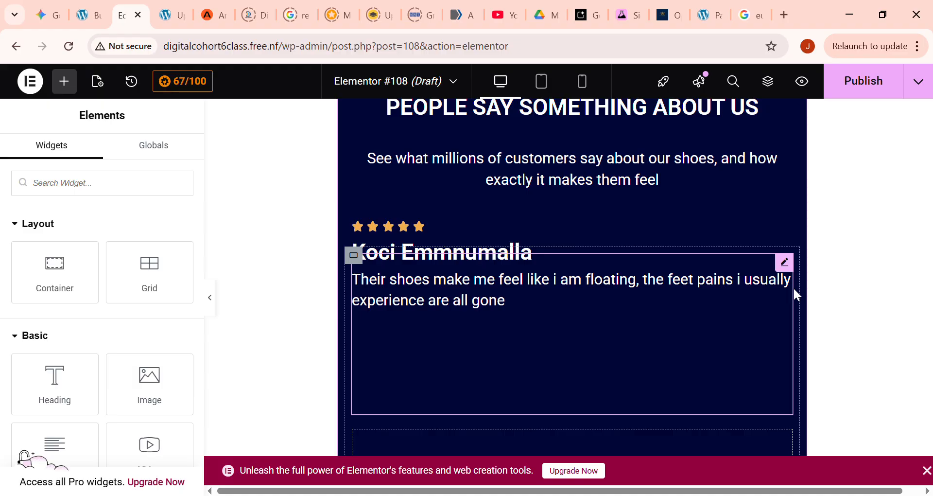
{"action": "scroll", "coordinate": [608, 337], "scroll_direction": "down", "scroll_amount": 3}
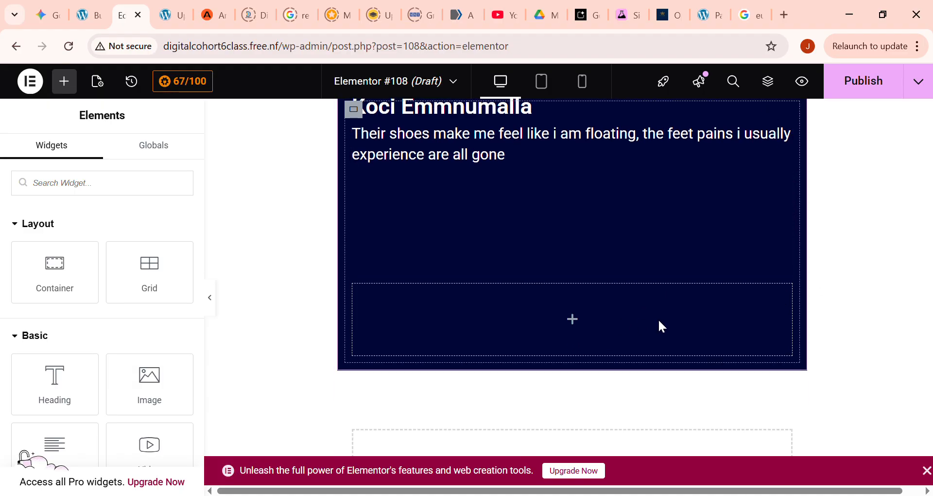
{"action": "scroll", "coordinate": [639, 331], "scroll_direction": "up", "scroll_amount": 3}
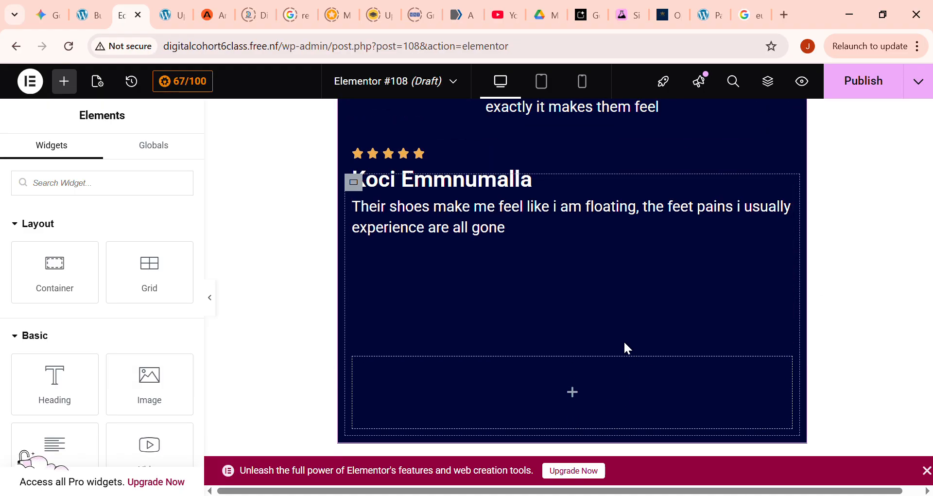
{"action": "scroll", "coordinate": [616, 384], "scroll_direction": "down", "scroll_amount": 2}
- Delete the review text widget from the testimonial grid and undo the deletion
{"action": "left_click", "coordinate": [430, 235]}
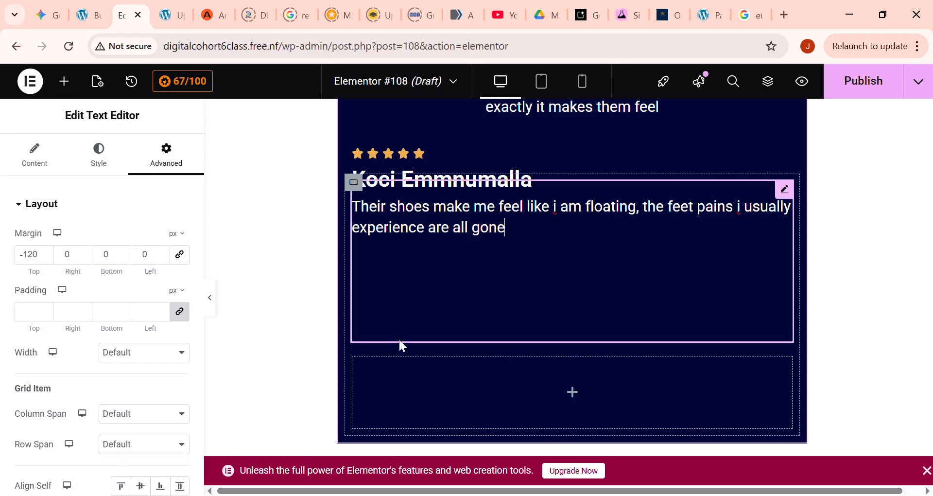
{"action": "left_click", "coordinate": [385, 359]}
{"action": "key", "text": "Delete"}
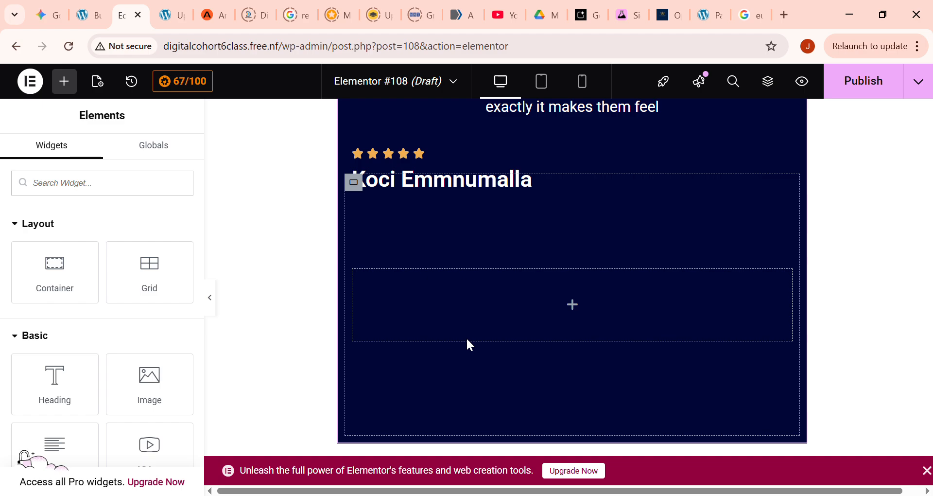
{"action": "left_click", "coordinate": [435, 235]}
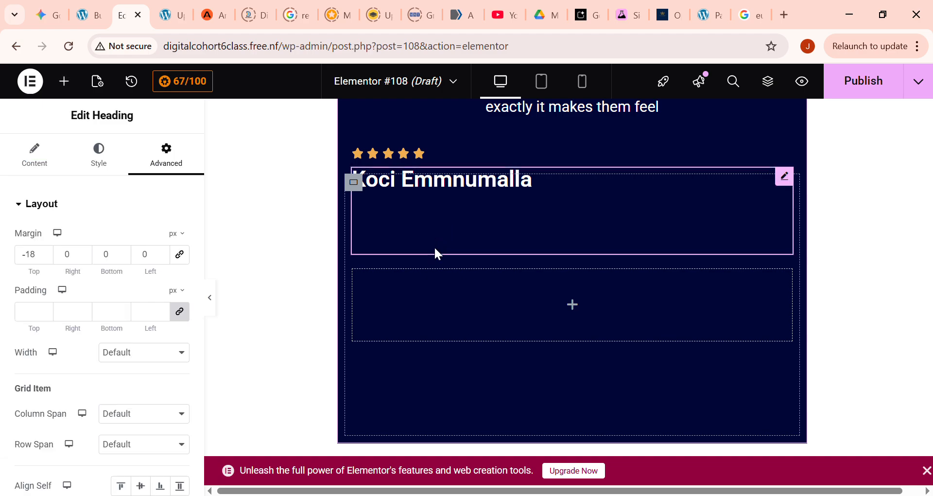
{"action": "key", "text": "ctrl+z"}
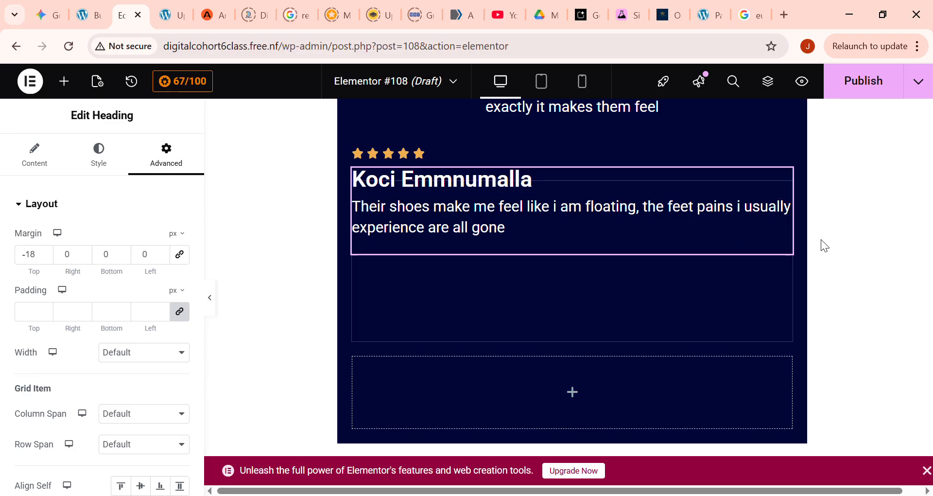
{"action": "left_click", "coordinate": [832, 238]}
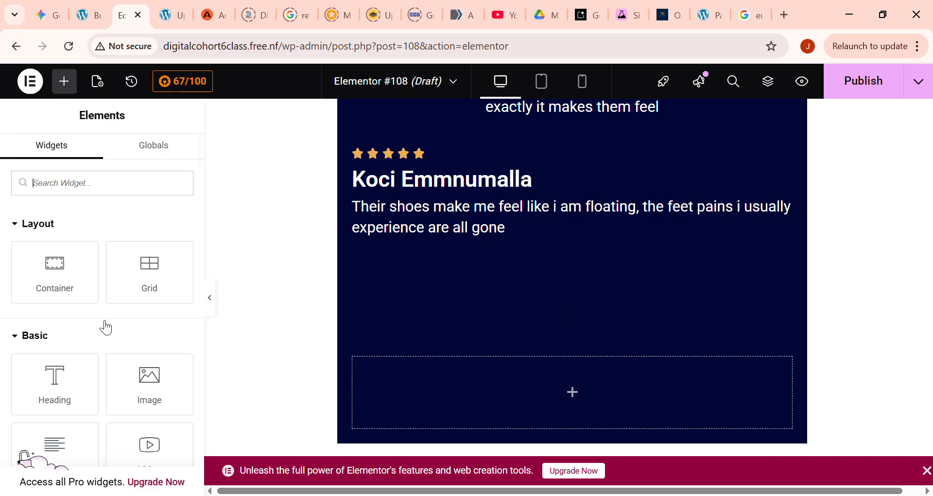
- Insert a three-column grid in the empty cell below the review text and set its rows to 3
{"action": "mouse_move", "coordinate": [64, 287]}
{"action": "left_mouse_down"}
{"action": "mouse_move", "coordinate": [494, 397]}
{"action": "mouse_move", "coordinate": [77, 287]}
{"action": "left_mouse_up"}
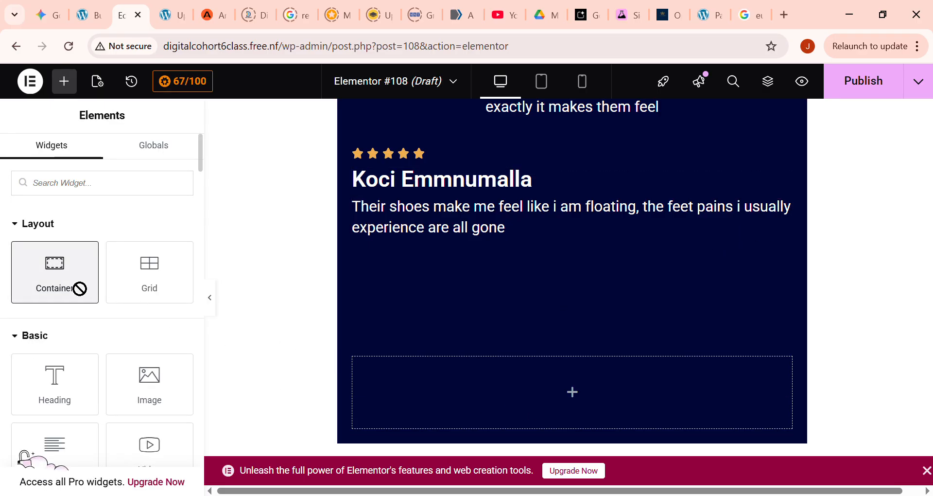
{"action": "left_click_drag", "start_coordinate": [150, 270], "coordinate": [559, 395]}
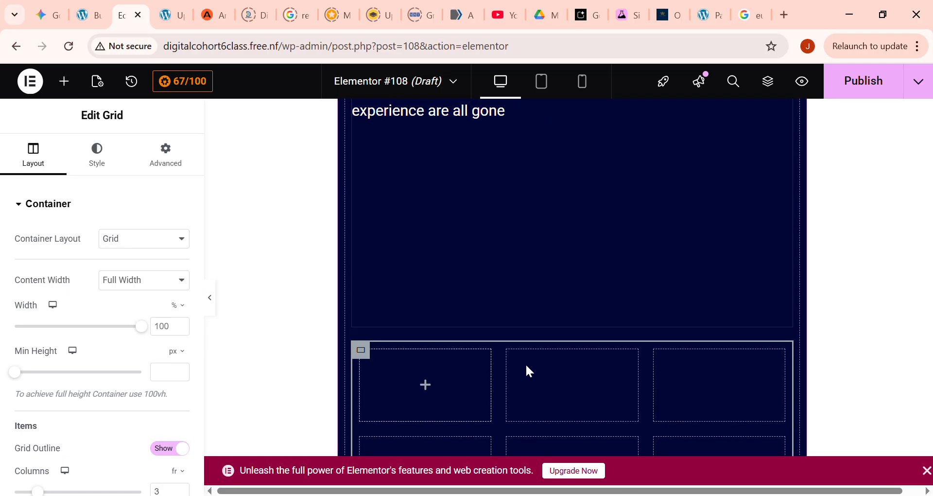
{"action": "scroll", "coordinate": [525, 363], "scroll_direction": "down", "scroll_amount": 1}
{"action": "scroll", "coordinate": [183, 331], "scroll_direction": "down", "scroll_amount": 1}
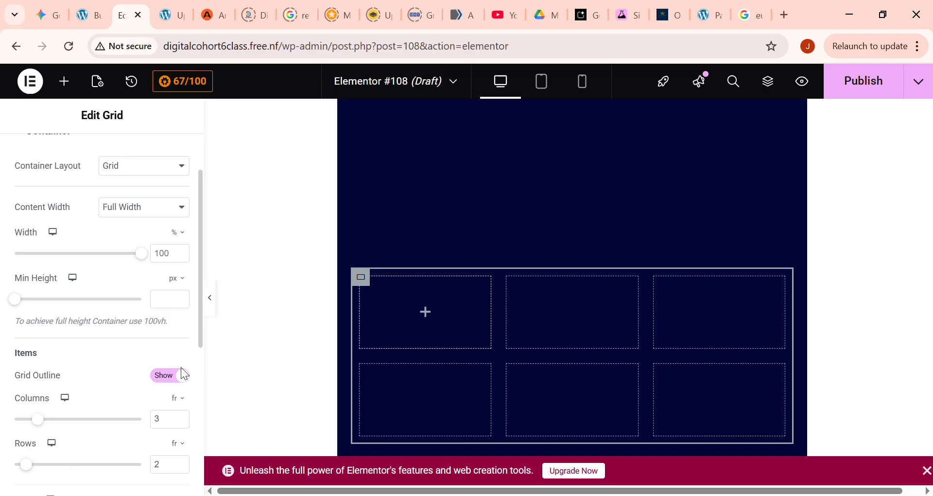
{"action": "scroll", "coordinate": [184, 374], "scroll_direction": "down", "scroll_amount": 1}
{"action": "left_click", "coordinate": [180, 390]}
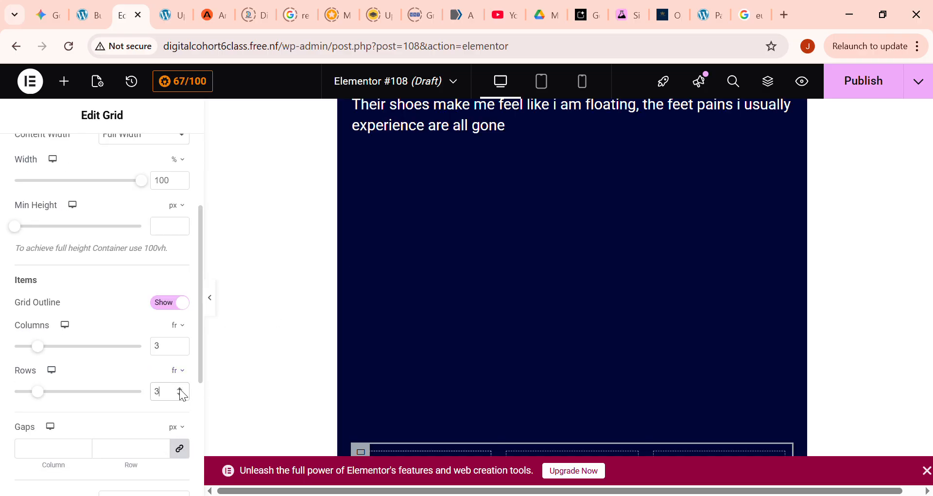
- Examine the placement of the customer's name, the review text and the nested grid in the testimonial section
{"action": "scroll", "coordinate": [411, 293], "scroll_direction": "down", "scroll_amount": 3}
{"action": "scroll", "coordinate": [493, 302], "scroll_direction": "up", "scroll_amount": 10}
{"action": "scroll", "coordinate": [467, 296], "scroll_direction": "down", "scroll_amount": 5}
{"action": "scroll", "coordinate": [467, 277], "scroll_direction": "down", "scroll_amount": 3}
{"action": "scroll", "coordinate": [470, 284], "scroll_direction": "up", "scroll_amount": 6}
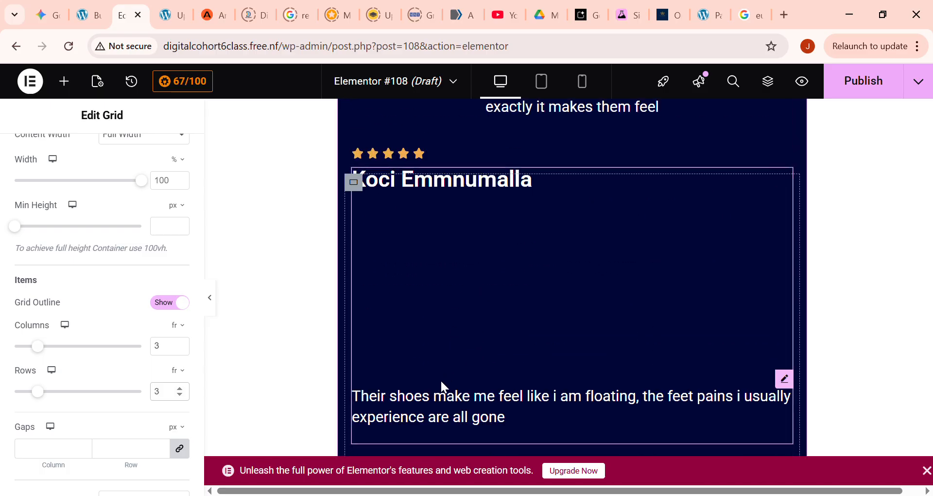
{"action": "left_click", "coordinate": [425, 413]}
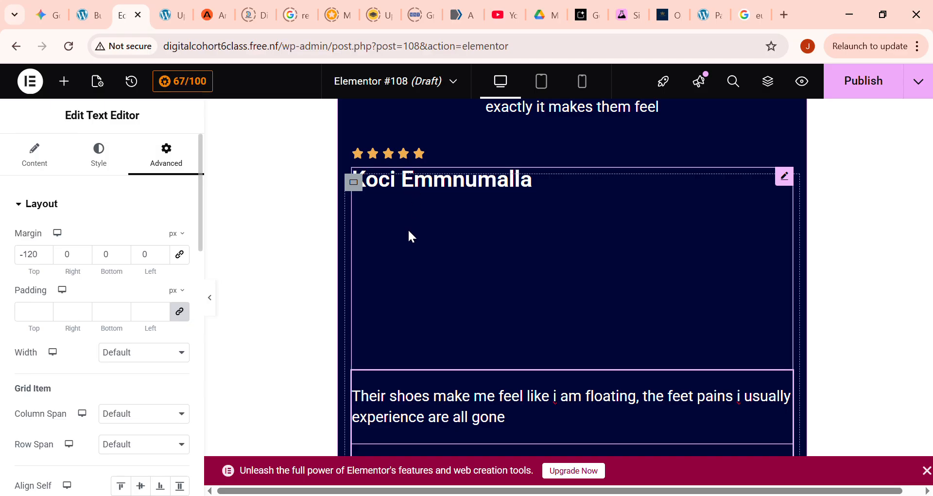
{"action": "left_click", "coordinate": [428, 181]}
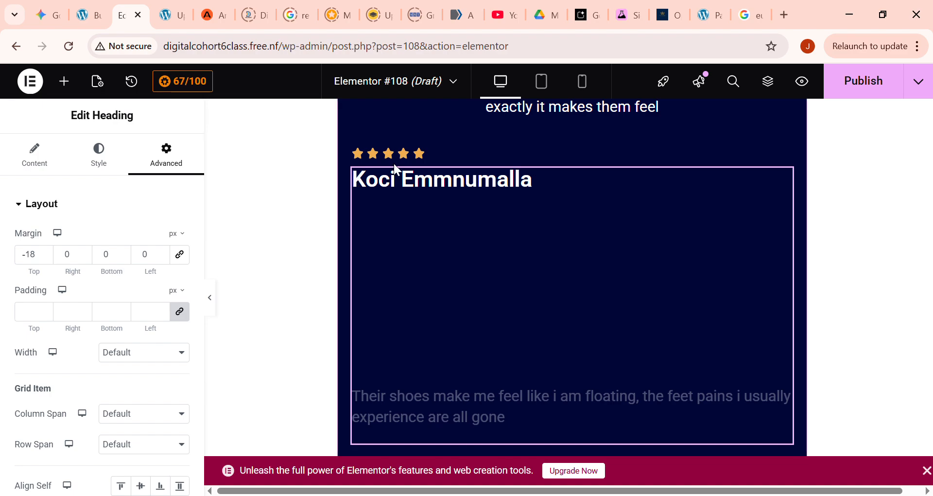
{"action": "scroll", "coordinate": [407, 291], "scroll_direction": "down", "scroll_amount": 10}
{"action": "scroll", "coordinate": [370, 277], "scroll_direction": "up", "scroll_amount": 3}
{"action": "left_click", "coordinate": [483, 358]}
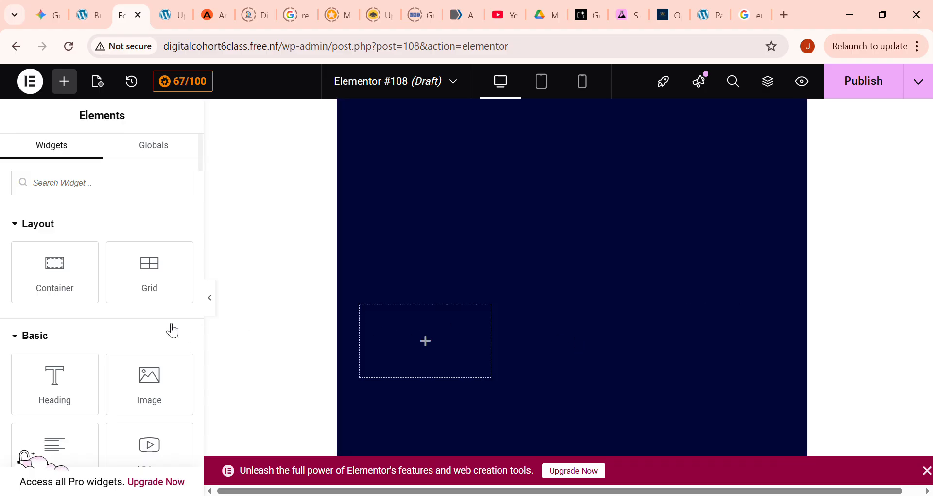
{"action": "left_click_drag", "start_coordinate": [55, 383], "coordinate": [423, 338]}
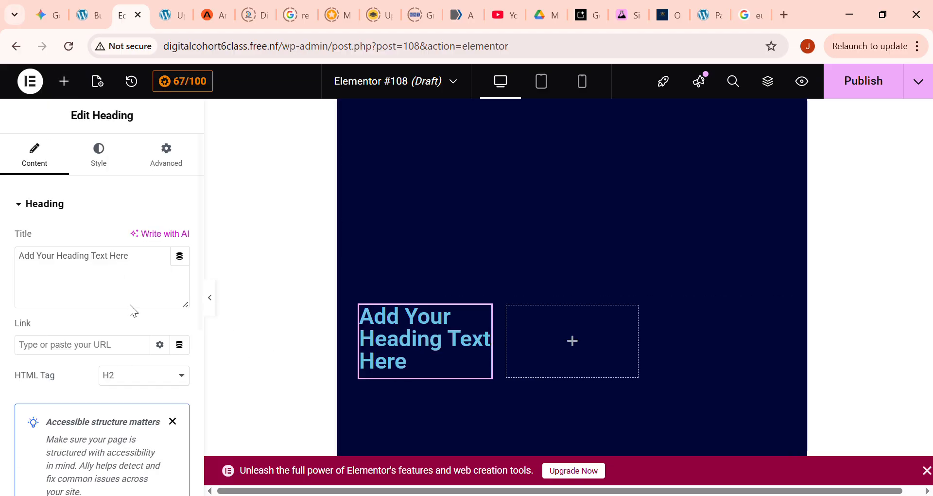
{"action": "left_click", "coordinate": [64, 82]}
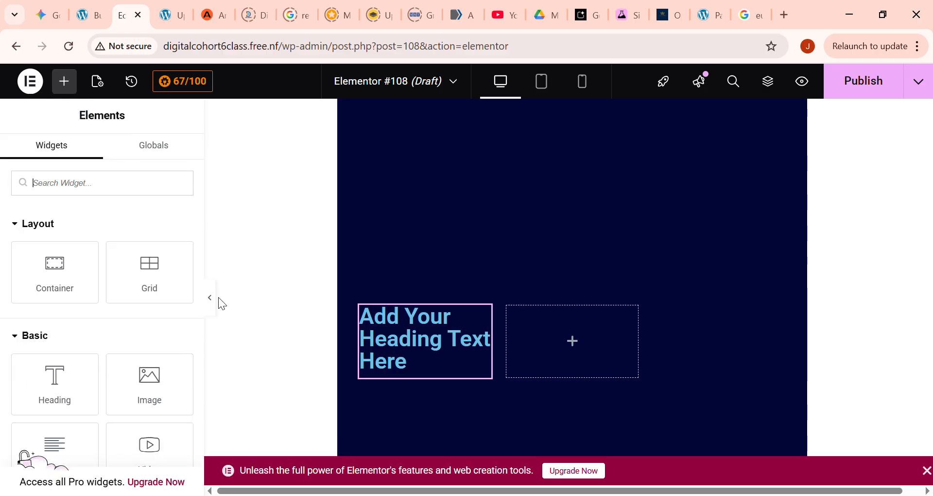
{"action": "left_click", "coordinate": [407, 336]}
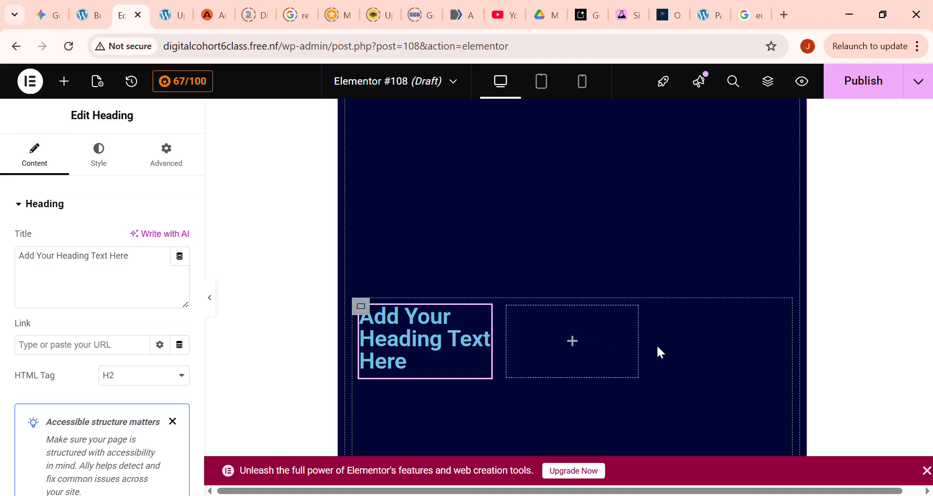
{"action": "left_click", "coordinate": [307, 325]}
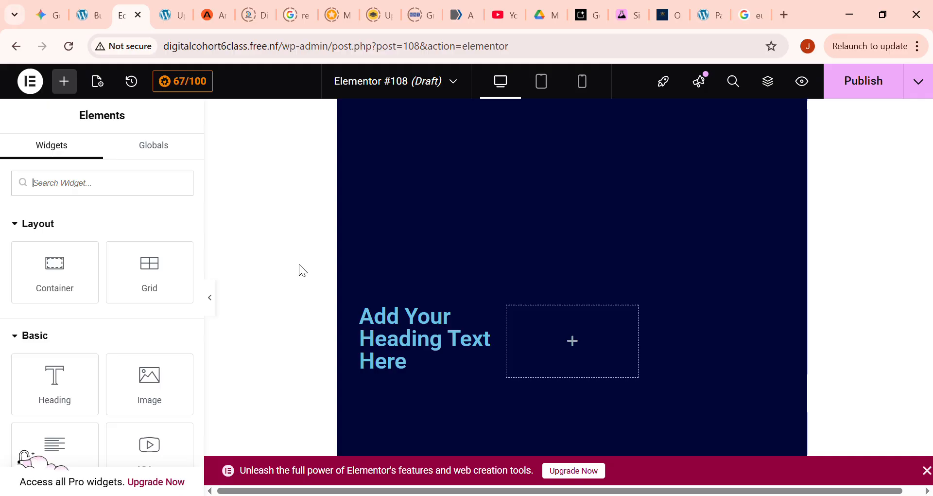
{"action": "key", "text": "ctrl+z"}
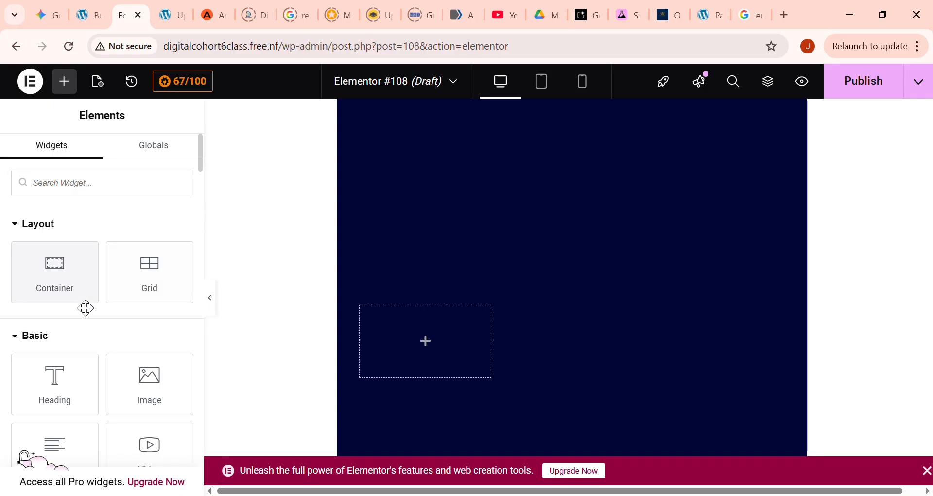
- Fill the first row of the nested testimonial grid with a Rating, a Heading and a Text Editor widget
{"action": "scroll", "coordinate": [161, 348], "scroll_direction": "down", "scroll_amount": 20}
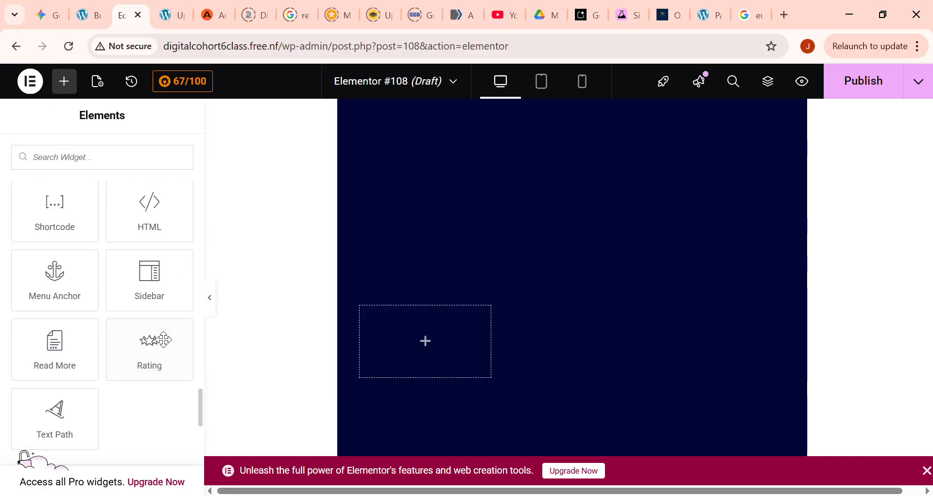
{"action": "left_click_drag", "start_coordinate": [163, 339], "coordinate": [424, 350]}
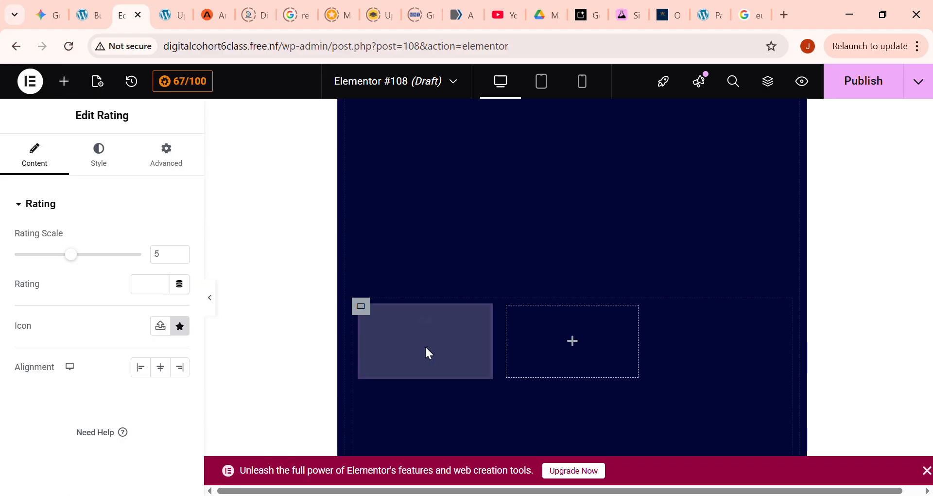
{"action": "left_click", "coordinate": [65, 81]}
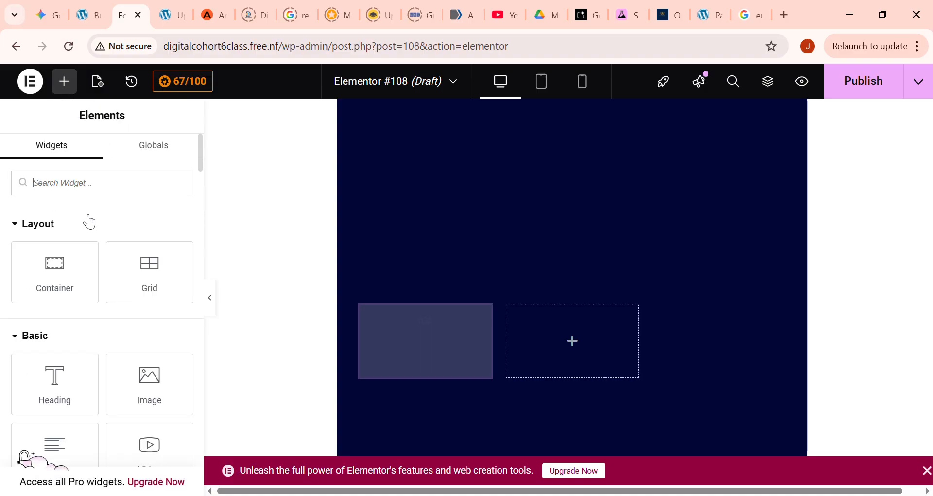
{"action": "left_click_drag", "start_coordinate": [70, 369], "coordinate": [576, 340]}
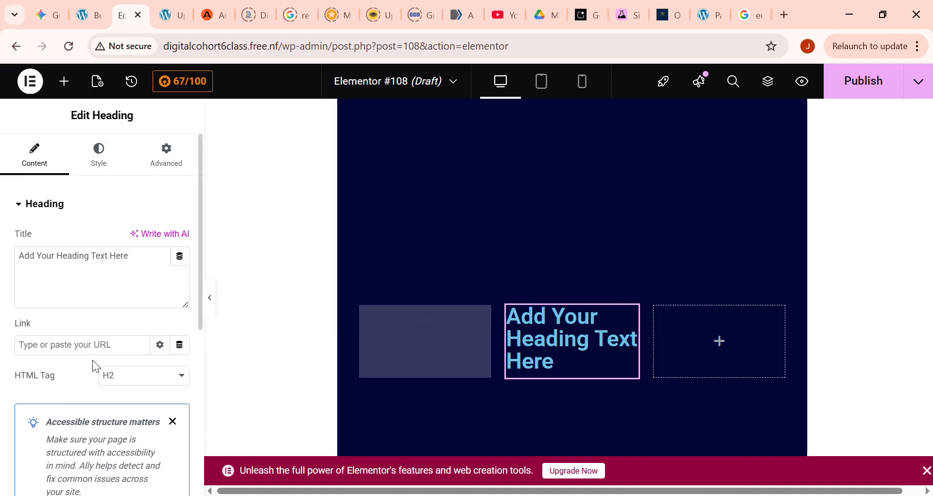
{"action": "left_click", "coordinate": [64, 81]}
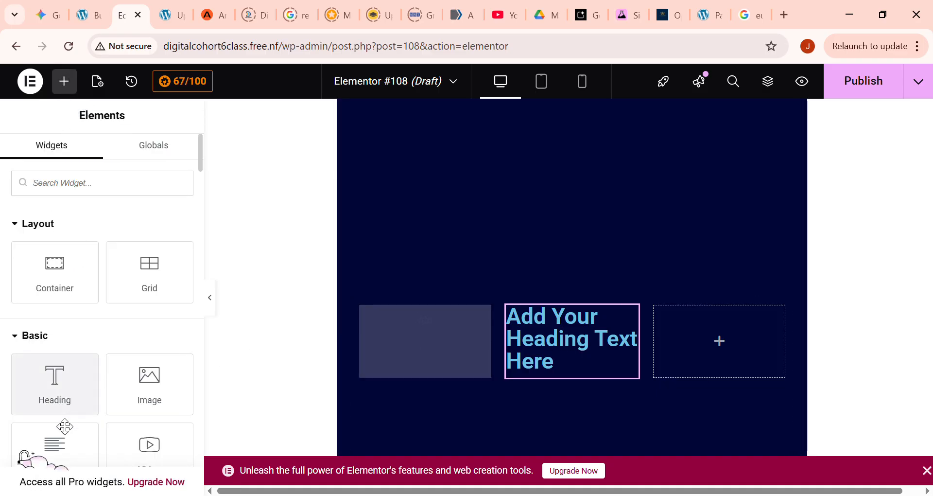
{"action": "left_click_drag", "start_coordinate": [61, 452], "coordinate": [770, 348]}
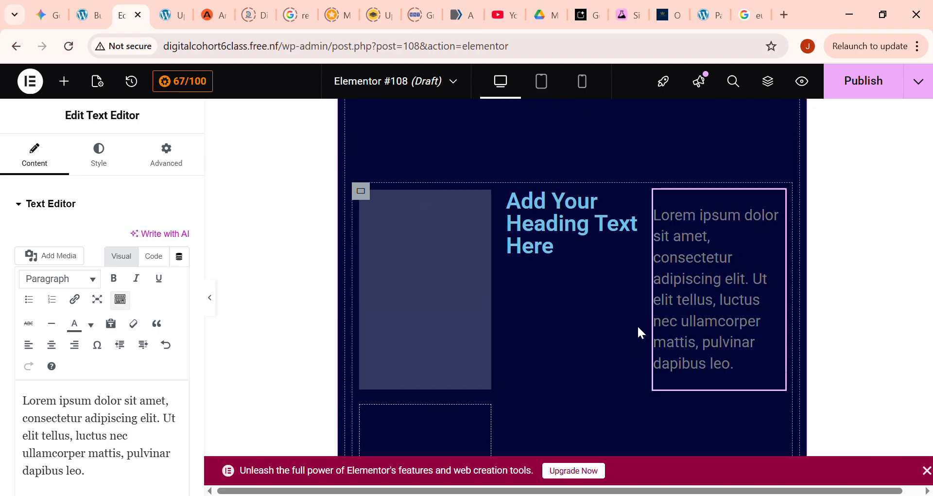
- Add a Rating, a Heading and a Text Editor widget to the second row of the nested testimonial grid
{"action": "scroll", "coordinate": [607, 328], "scroll_direction": "down", "scroll_amount": 3}
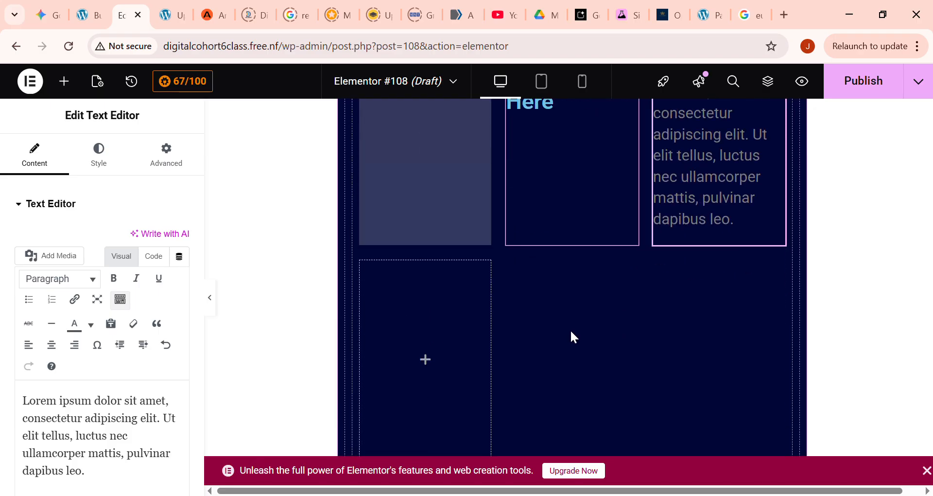
{"action": "left_click", "coordinate": [68, 90]}
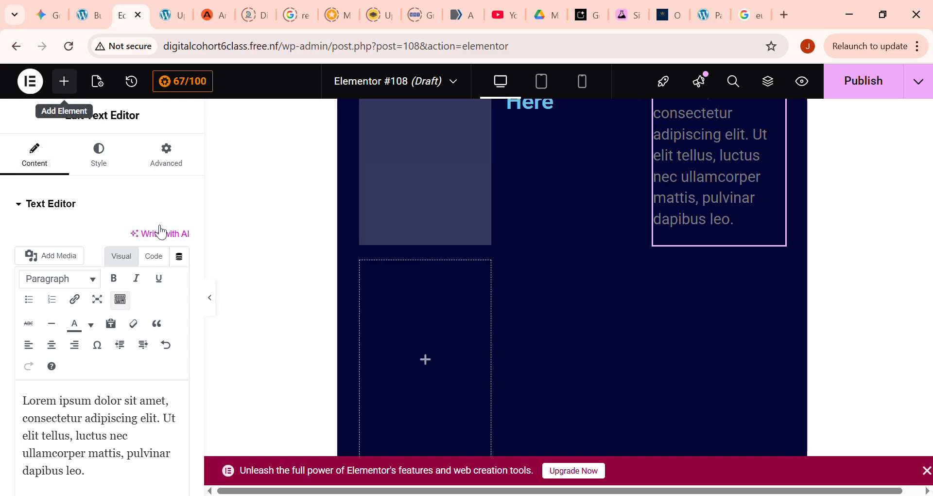
{"action": "scroll", "coordinate": [158, 355], "scroll_direction": "down", "scroll_amount": 20}
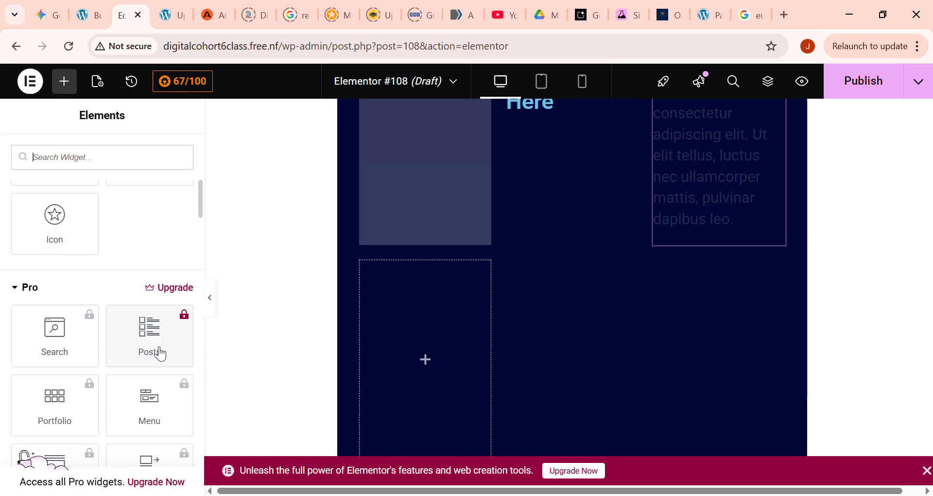
{"action": "scroll", "coordinate": [165, 356], "scroll_direction": "down", "scroll_amount": 9}
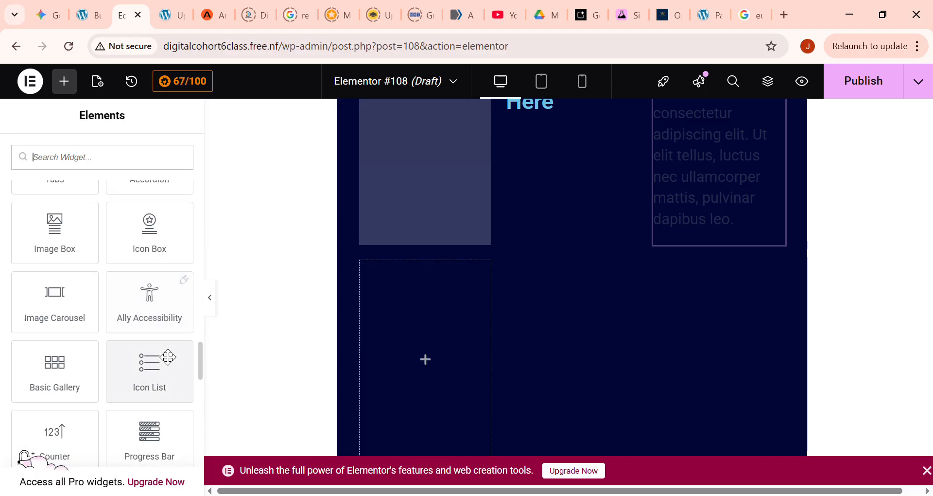
{"action": "left_click_drag", "start_coordinate": [154, 414], "coordinate": [414, 360]}
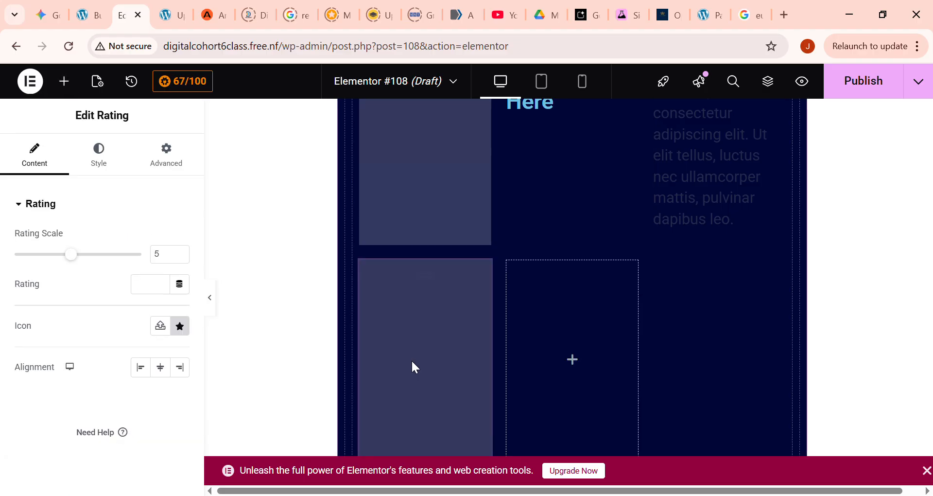
{"action": "left_click", "coordinate": [64, 81]}
{"action": "left_click_drag", "start_coordinate": [78, 394], "coordinate": [568, 373]}
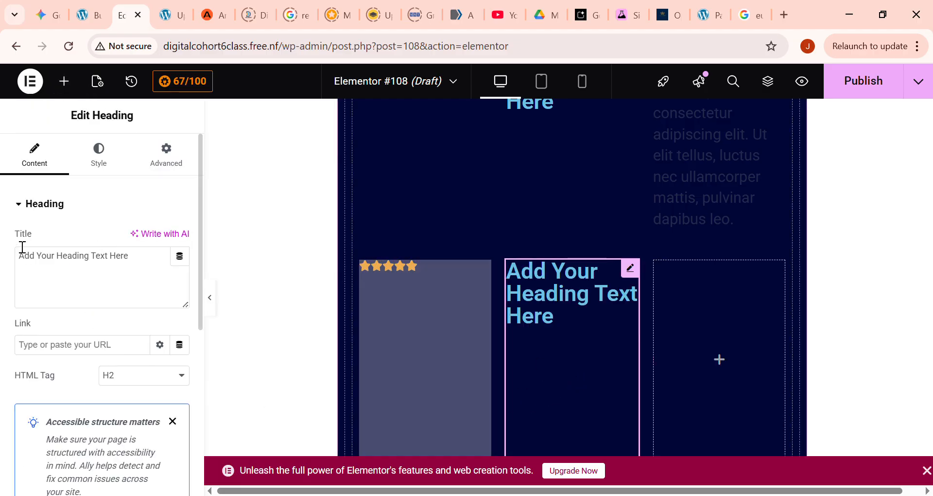
{"action": "left_click", "coordinate": [65, 82]}
{"action": "scroll", "coordinate": [76, 386], "scroll_direction": "down", "scroll_amount": 4}
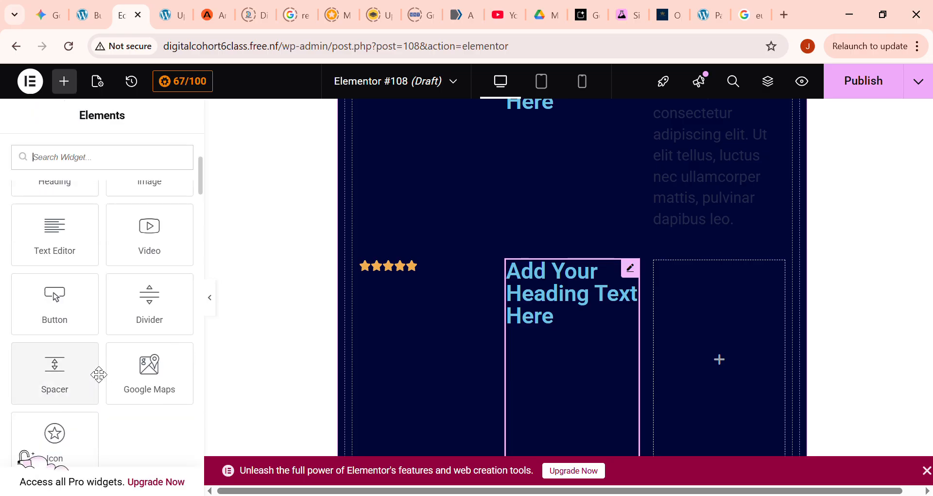
{"action": "left_click_drag", "start_coordinate": [56, 255], "coordinate": [726, 364]}
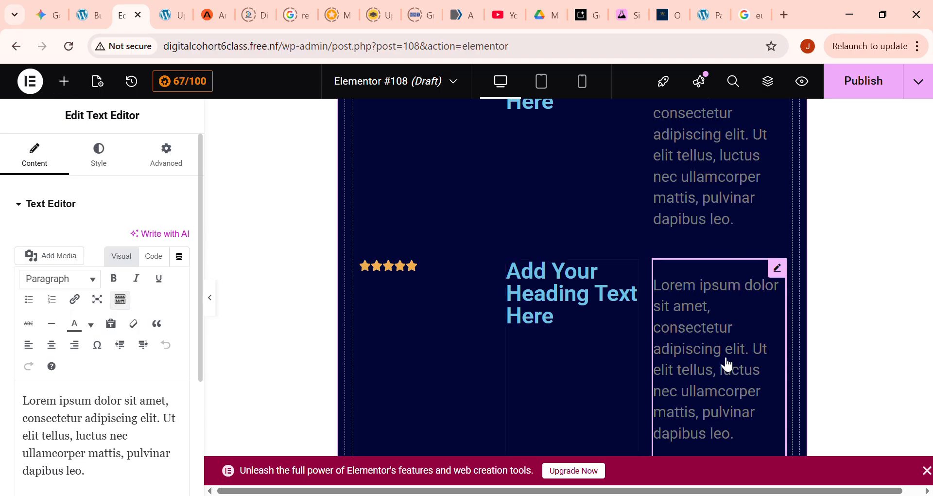
- Change the nested testimonial grid's container layout to Flexbox and check how its ratings, headings and texts are arranged
{"action": "left_click", "coordinate": [557, 304]}
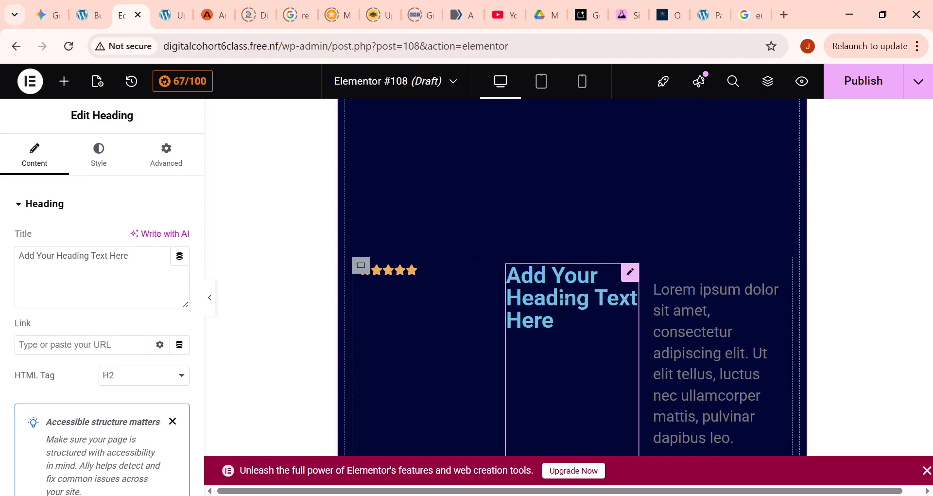
{"action": "scroll", "coordinate": [578, 282], "scroll_direction": "down", "scroll_amount": 5}
{"action": "scroll", "coordinate": [598, 280], "scroll_direction": "up", "scroll_amount": 3}
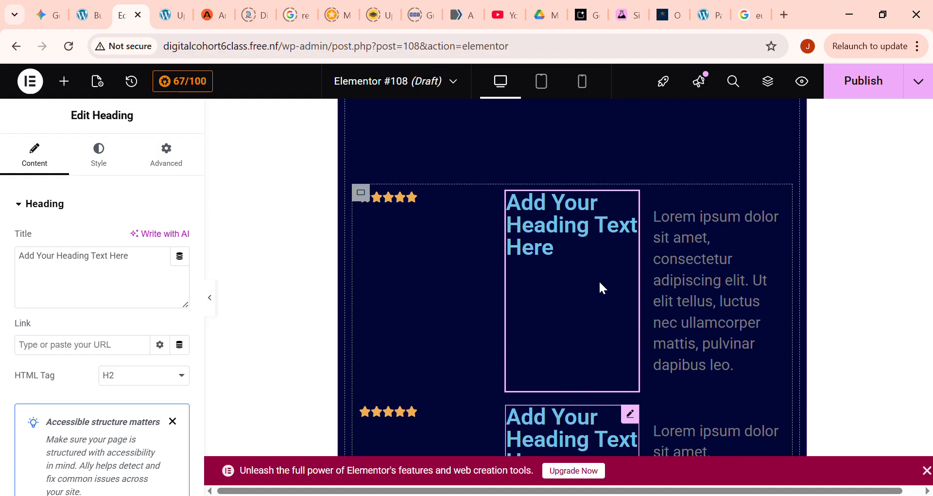
{"action": "left_click", "coordinate": [369, 194]}
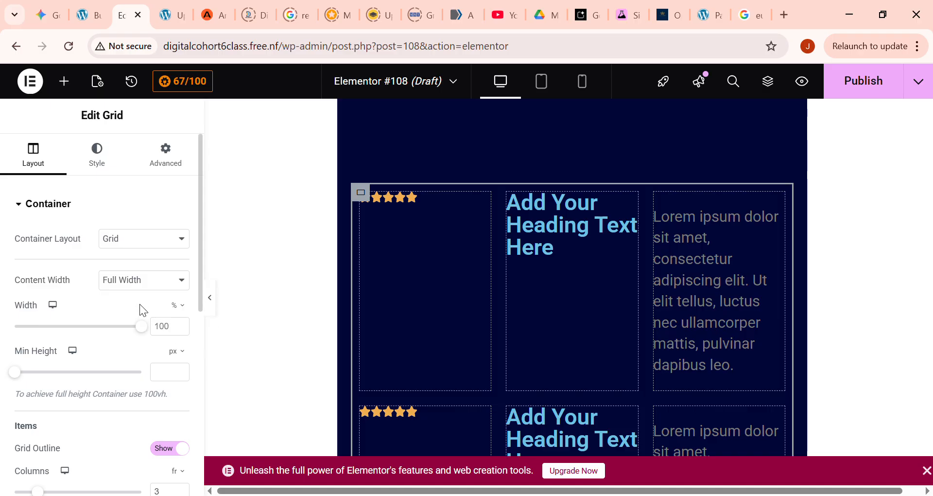
{"action": "left_click", "coordinate": [146, 263]}
{"action": "scroll", "coordinate": [471, 238], "scroll_direction": "up", "scroll_amount": 6}
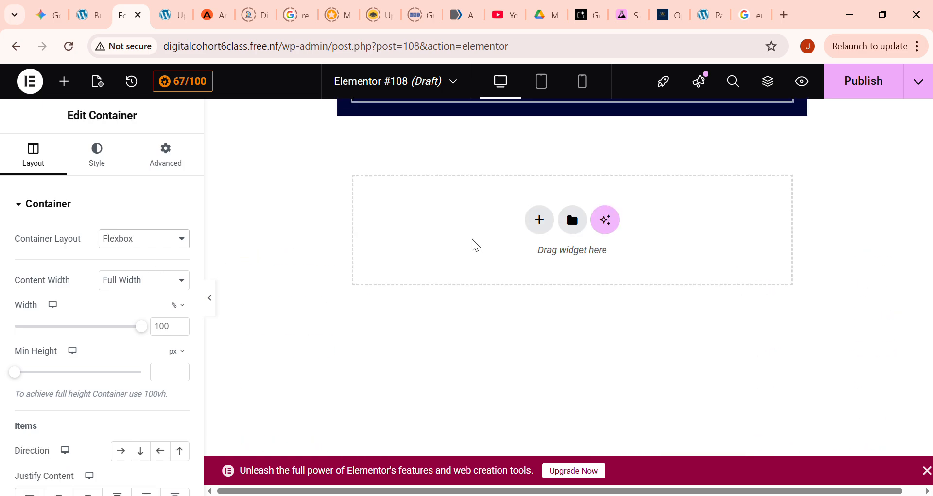
{"action": "scroll", "coordinate": [470, 241], "scroll_direction": "up", "scroll_amount": 3}
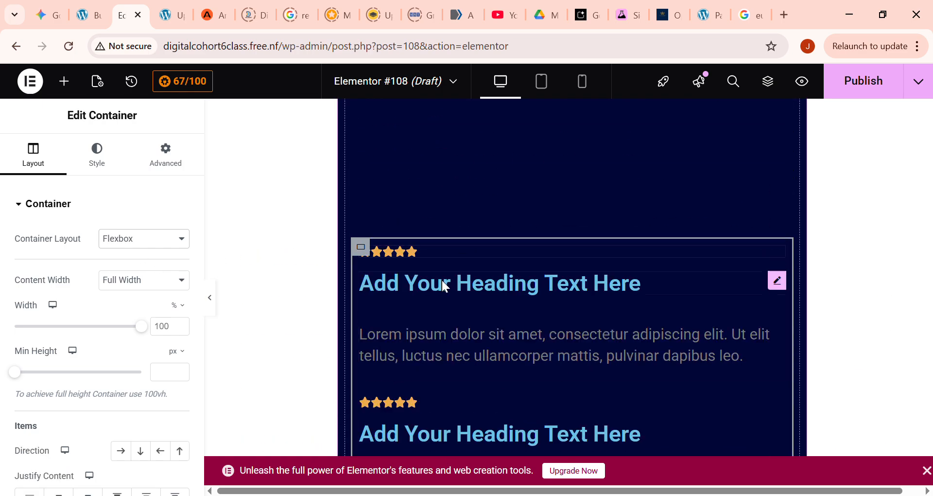
{"action": "scroll", "coordinate": [440, 328], "scroll_direction": "down", "scroll_amount": 5}
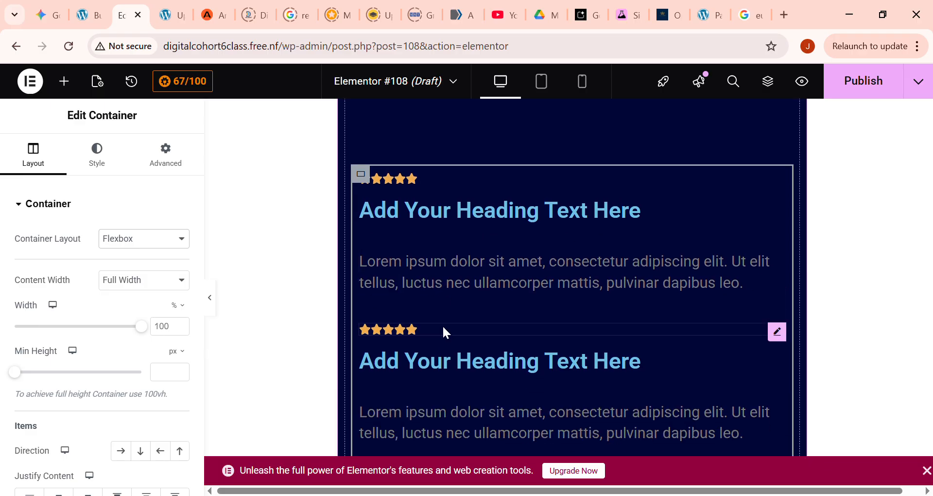
{"action": "scroll", "coordinate": [442, 326], "scroll_direction": "up", "scroll_amount": 5}
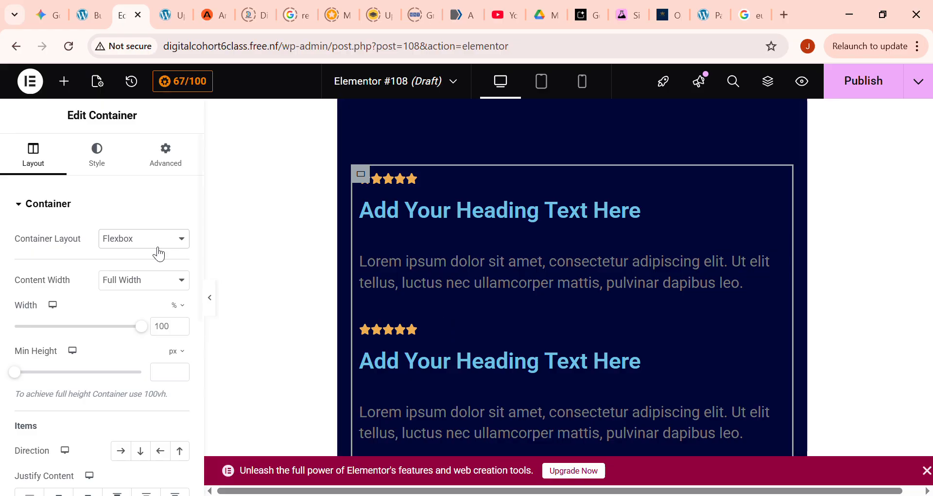
{"action": "scroll", "coordinate": [463, 274], "scroll_direction": "up", "scroll_amount": 2}
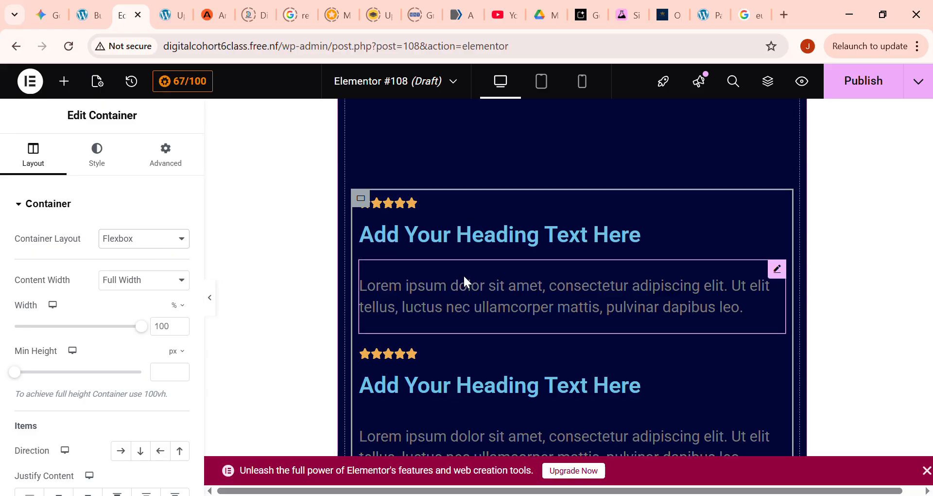
{"action": "scroll", "coordinate": [426, 302], "scroll_direction": "down", "scroll_amount": 5}
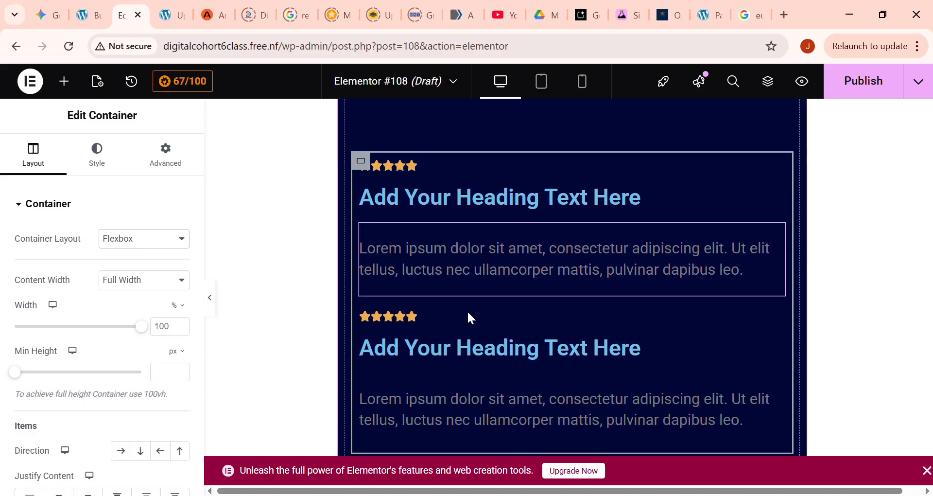
{"action": "scroll", "coordinate": [424, 278], "scroll_direction": "up", "scroll_amount": 8}
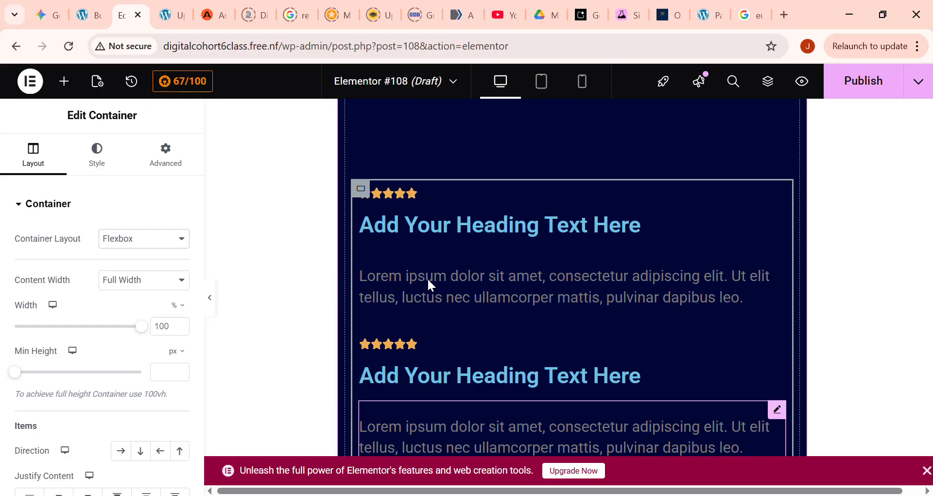
- Delete the one-column grid below the testimonial star rating, including its nested review container, and look over the remaining page
{"action": "scroll", "coordinate": [566, 301], "scroll_direction": "up", "scroll_amount": 4}
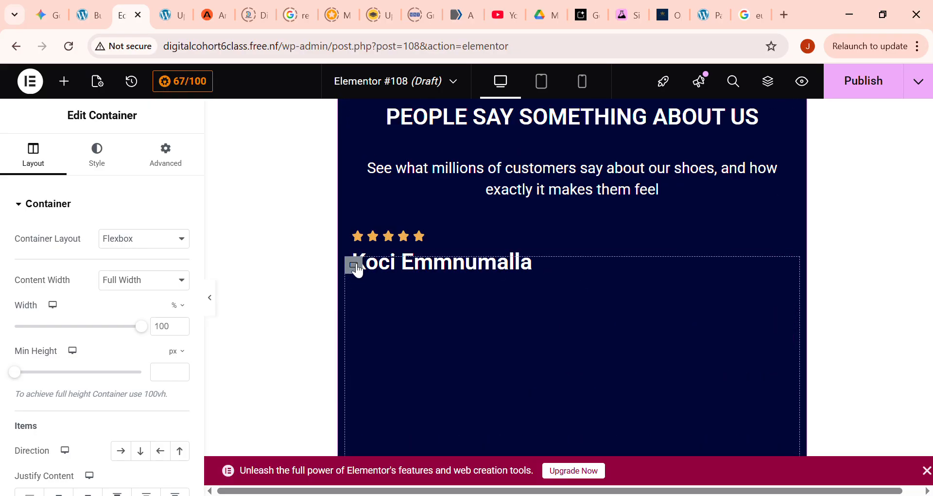
{"action": "left_click", "coordinate": [356, 266]}
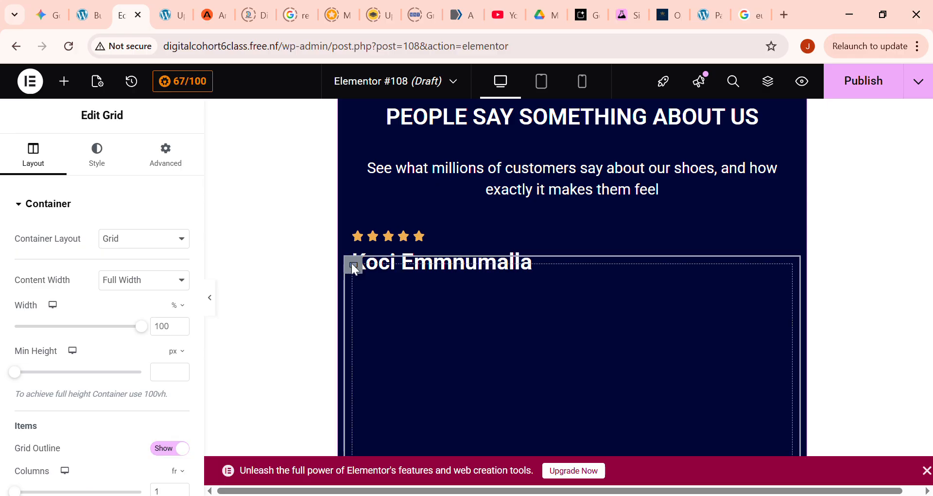
{"action": "key", "text": "Delete"}
{"action": "scroll", "coordinate": [488, 285], "scroll_direction": "up", "scroll_amount": 3}
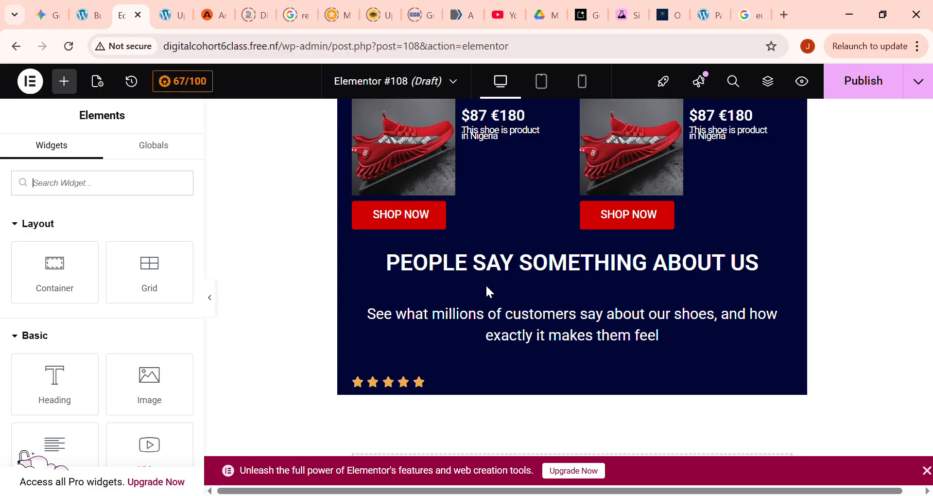
{"action": "scroll", "coordinate": [489, 291], "scroll_direction": "down", "scroll_amount": 2}
{"action": "scroll", "coordinate": [494, 305], "scroll_direction": "down", "scroll_amount": 1}
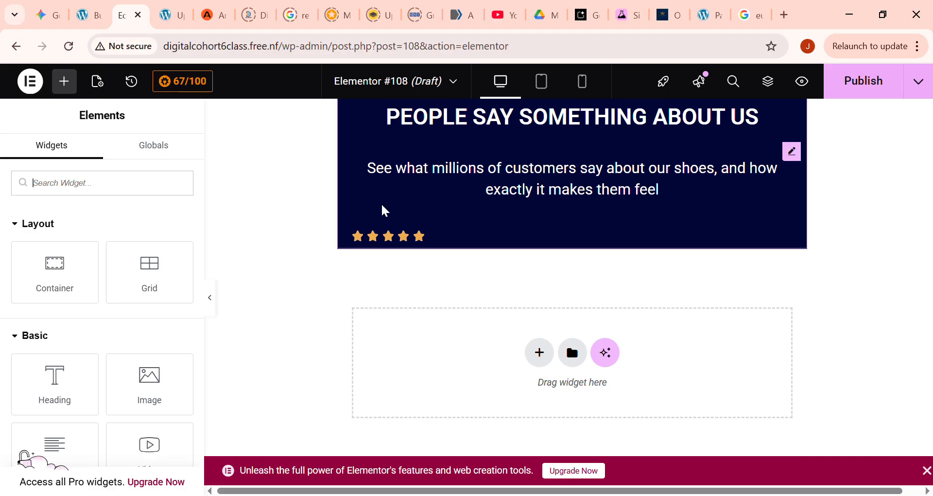
{"action": "scroll", "coordinate": [379, 243], "scroll_direction": "up", "scroll_amount": 1}
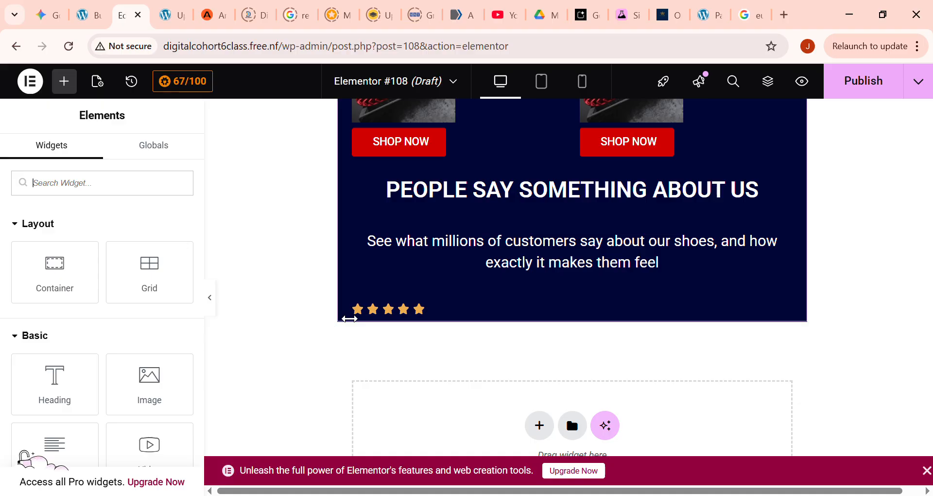
{"action": "scroll", "coordinate": [381, 303], "scroll_direction": "up", "scroll_amount": 6}
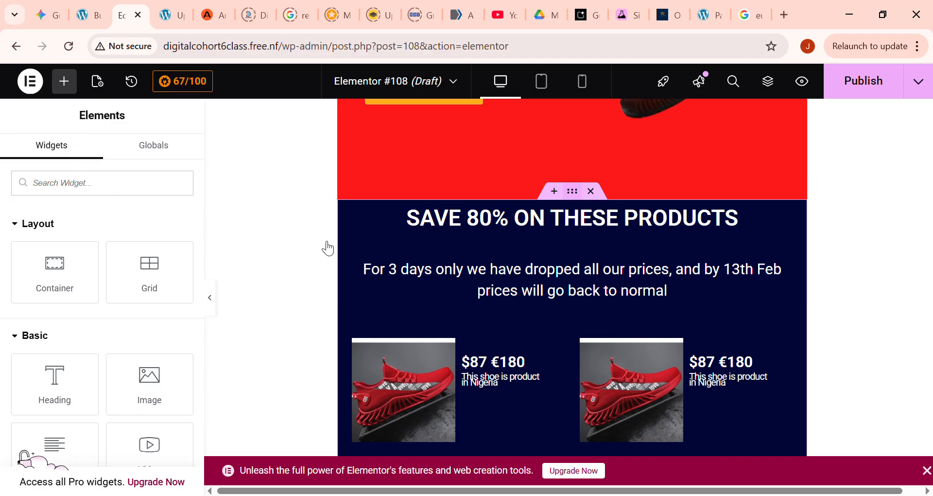
- Set the dark blue product and testimonial container's width to 1197 px and its minimum height to 1083 px
{"action": "left_click", "coordinate": [361, 234]}
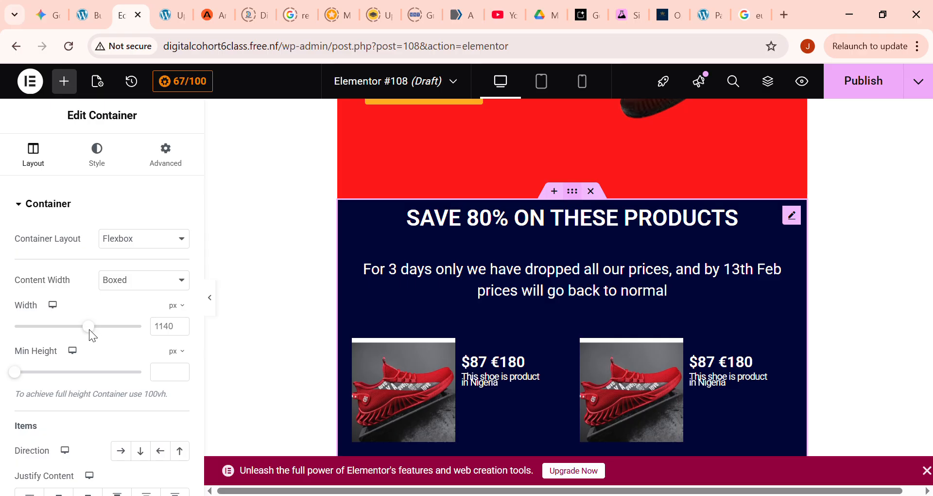
{"action": "scroll", "coordinate": [472, 384], "scroll_direction": "down", "scroll_amount": 7}
{"action": "left_click", "coordinate": [466, 363]}
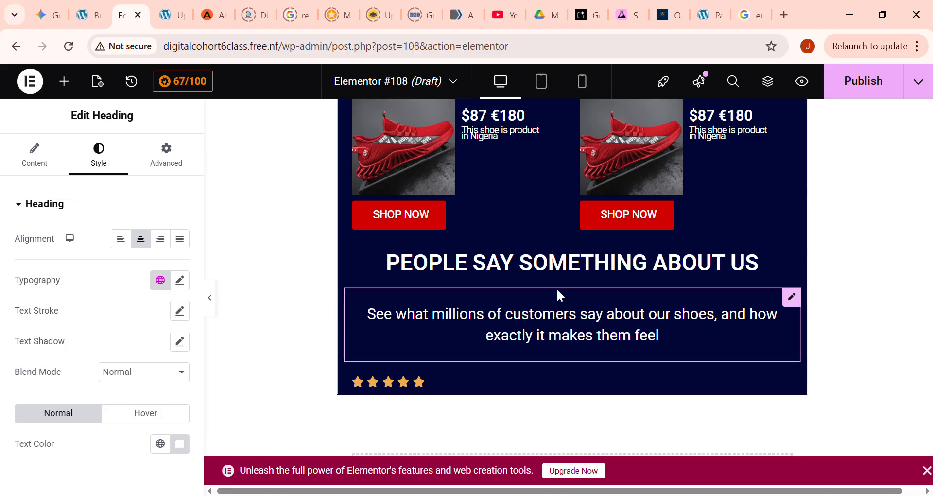
{"action": "scroll", "coordinate": [560, 292], "scroll_direction": "up", "scroll_amount": 7}
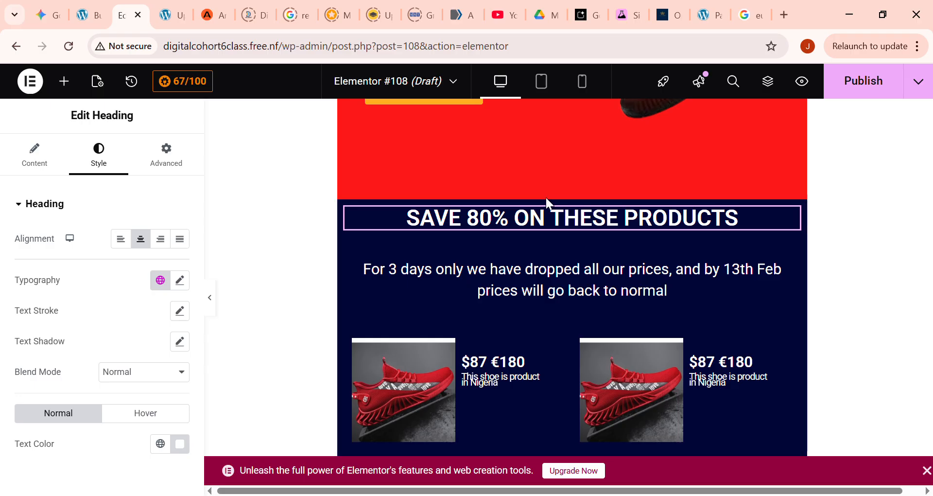
{"action": "mouse_move", "coordinate": [567, 204]}
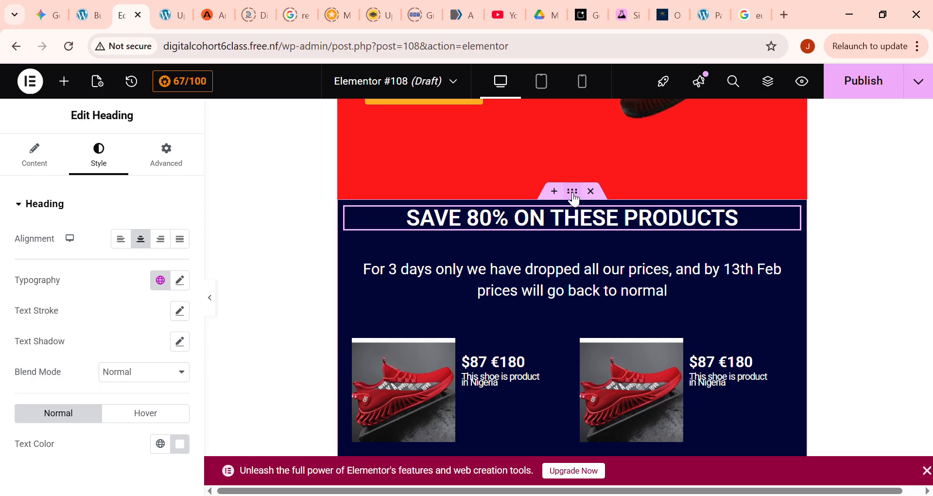
{"action": "left_click", "coordinate": [573, 193]}
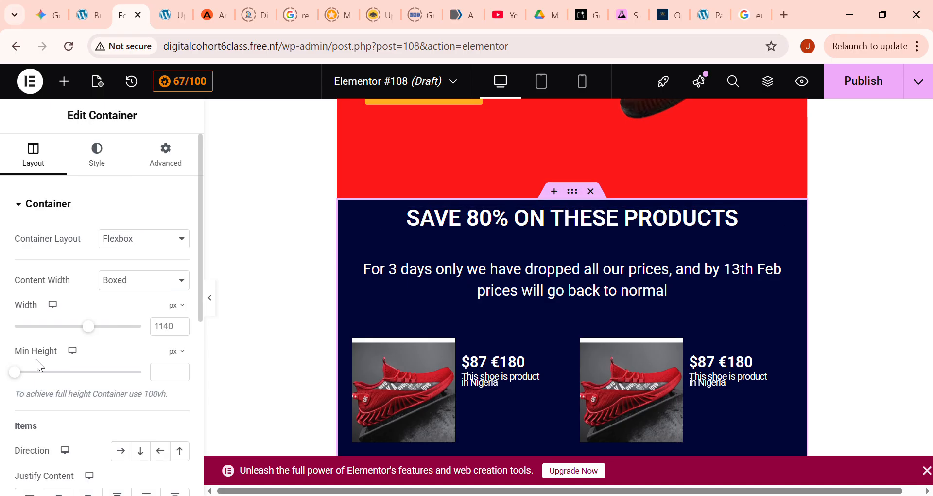
{"action": "left_click_drag", "start_coordinate": [24, 377], "coordinate": [63, 373]}
{"action": "scroll", "coordinate": [362, 377], "scroll_direction": "down", "scroll_amount": 7}
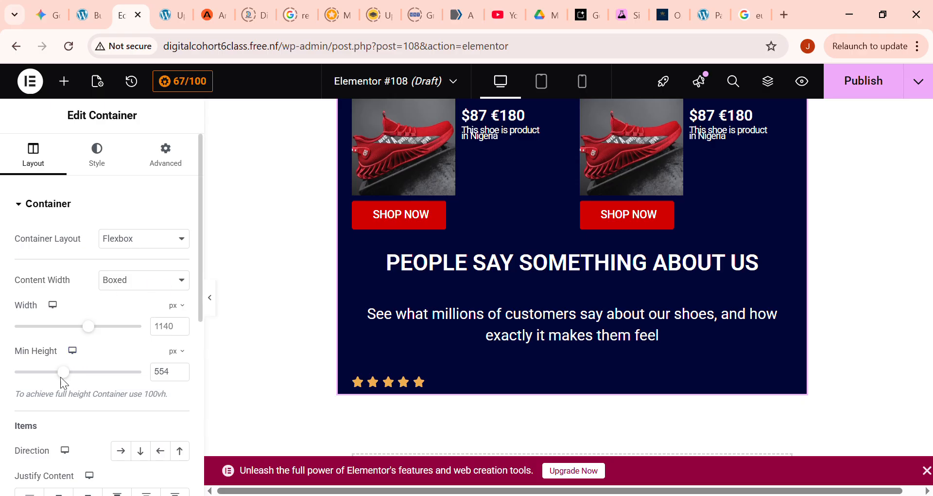
{"action": "left_click_drag", "start_coordinate": [79, 377], "coordinate": [104, 372]}
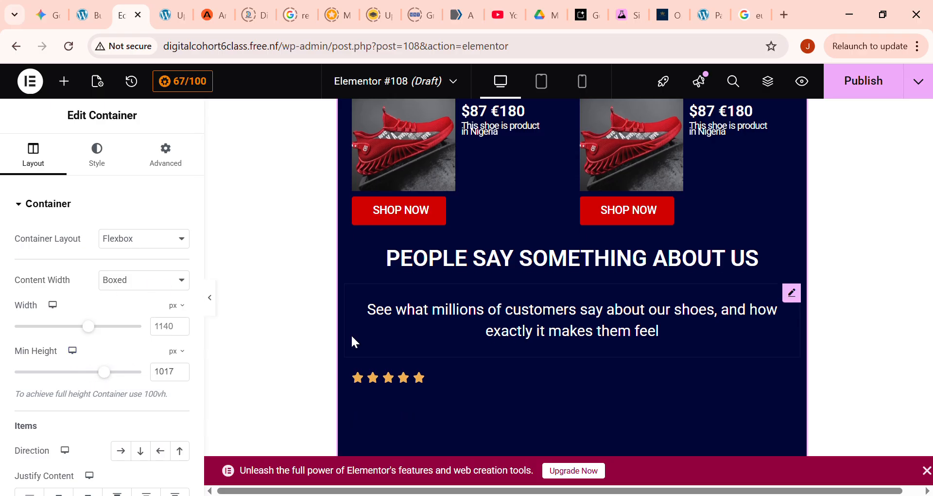
{"action": "scroll", "coordinate": [351, 334], "scroll_direction": "down", "scroll_amount": 3}
{"action": "scroll", "coordinate": [370, 335], "scroll_direction": "down", "scroll_amount": 1}
{"action": "left_click_drag", "start_coordinate": [96, 327], "coordinate": [98, 328]}
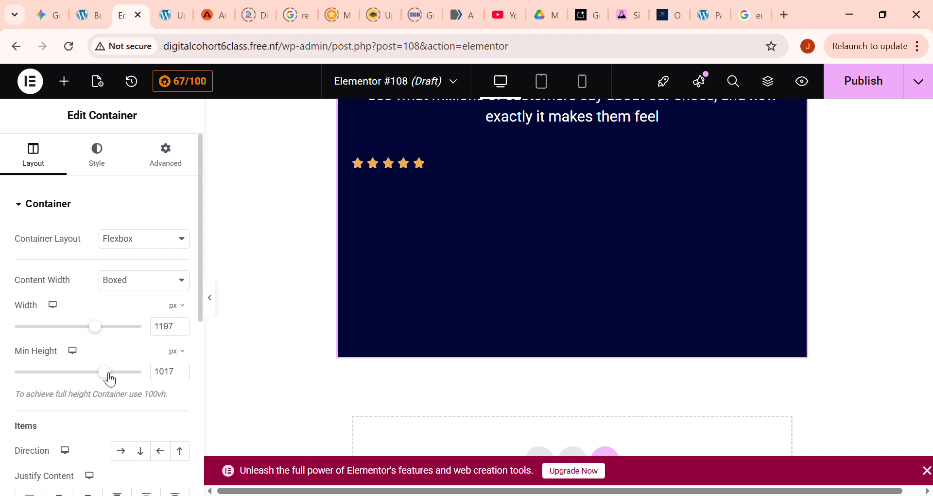
{"action": "left_click_drag", "start_coordinate": [106, 378], "coordinate": [112, 377]}
{"action": "scroll", "coordinate": [433, 281], "scroll_direction": "up", "scroll_amount": 3}
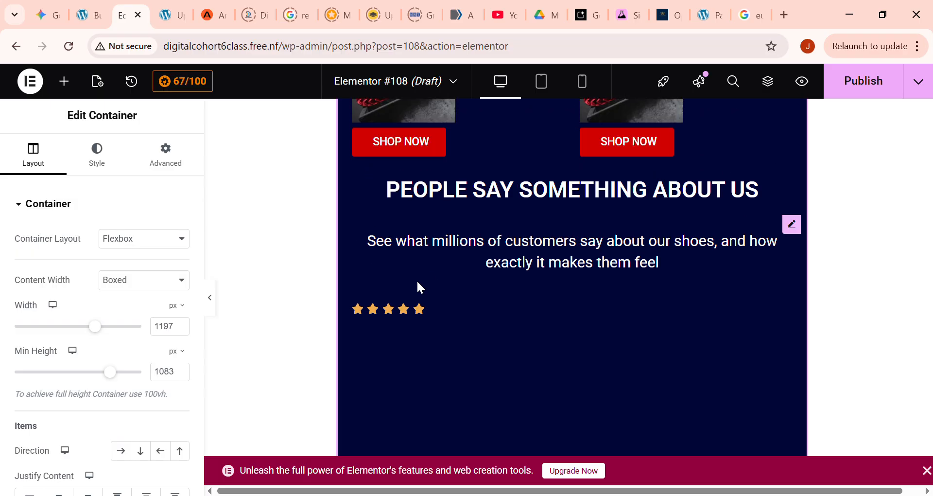
- Replace the star rating below the testimonial intro text with a grid of 3 columns and 3 rows
{"action": "left_click", "coordinate": [393, 313]}
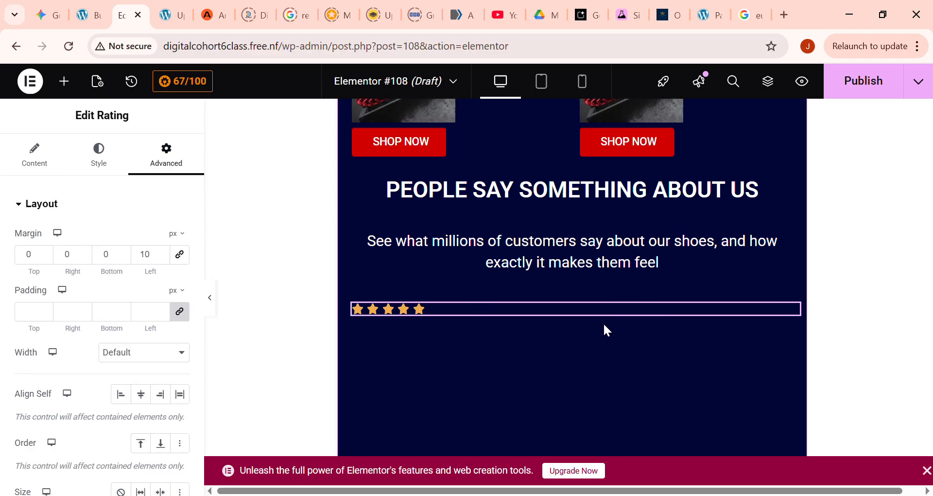
{"action": "key", "text": "Delete"}
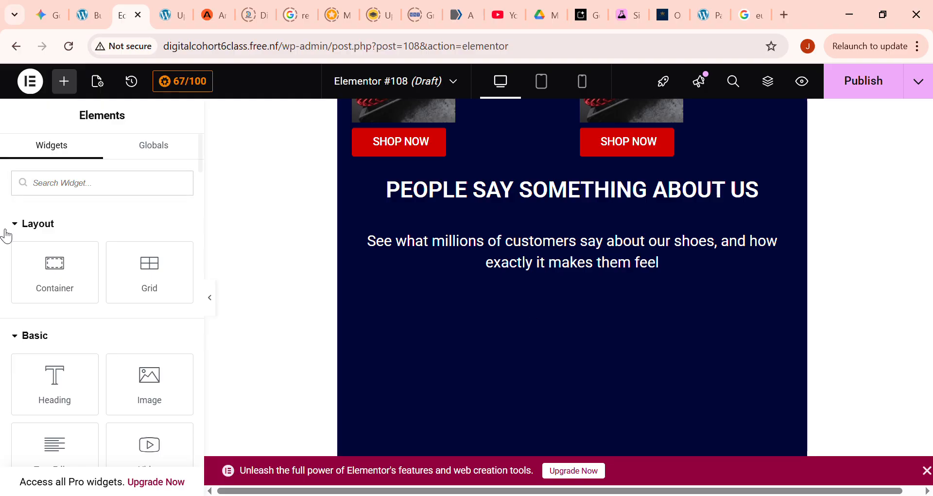
{"action": "left_click_drag", "start_coordinate": [180, 292], "coordinate": [582, 290]}
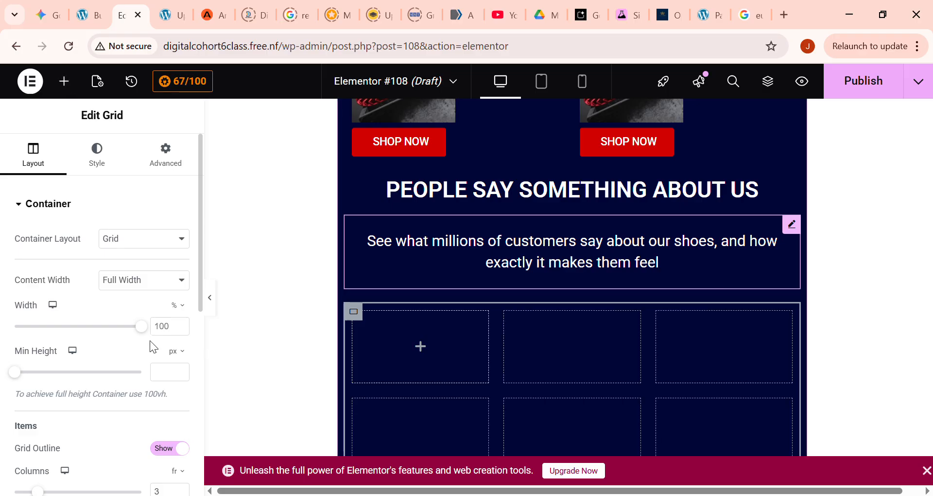
{"action": "scroll", "coordinate": [149, 340], "scroll_direction": "down", "scroll_amount": 3}
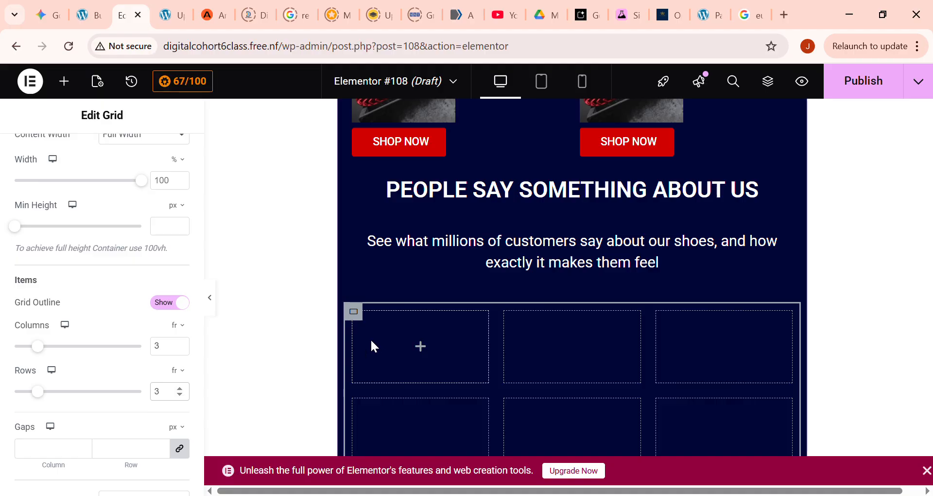
- Fill the first row of the new testimonial grid with a Rating, a Heading and a Text Editor widget
{"action": "left_click", "coordinate": [65, 81]}
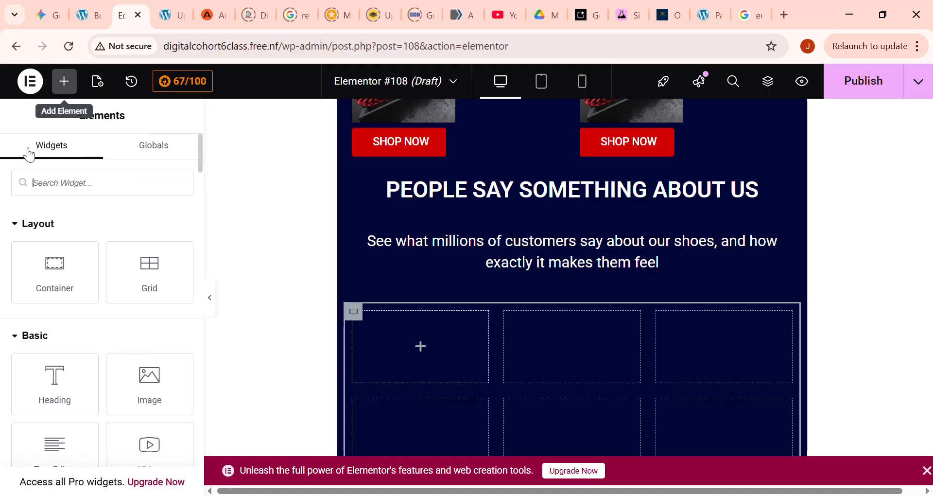
{"action": "scroll", "coordinate": [548, 346], "scroll_direction": "down", "scroll_amount": 3}
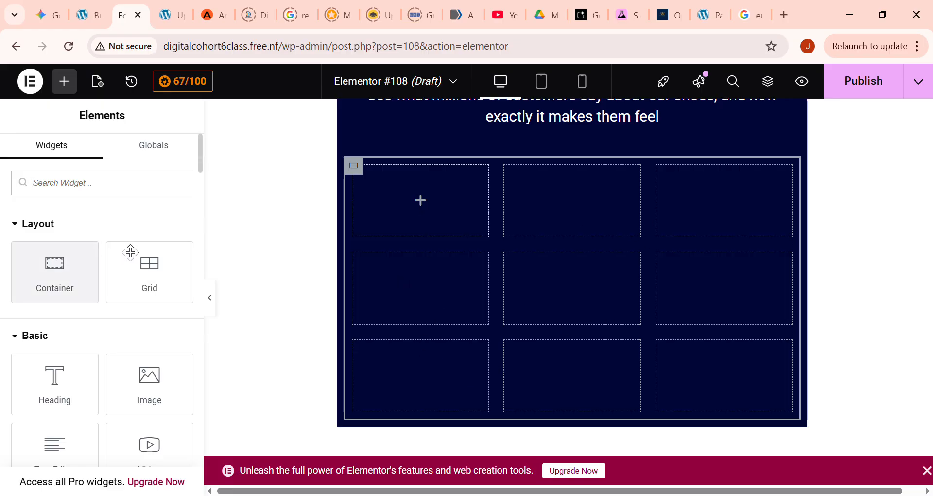
{"action": "scroll", "coordinate": [177, 352], "scroll_direction": "down", "scroll_amount": 5}
{"action": "scroll", "coordinate": [176, 351], "scroll_direction": "down", "scroll_amount": 15}
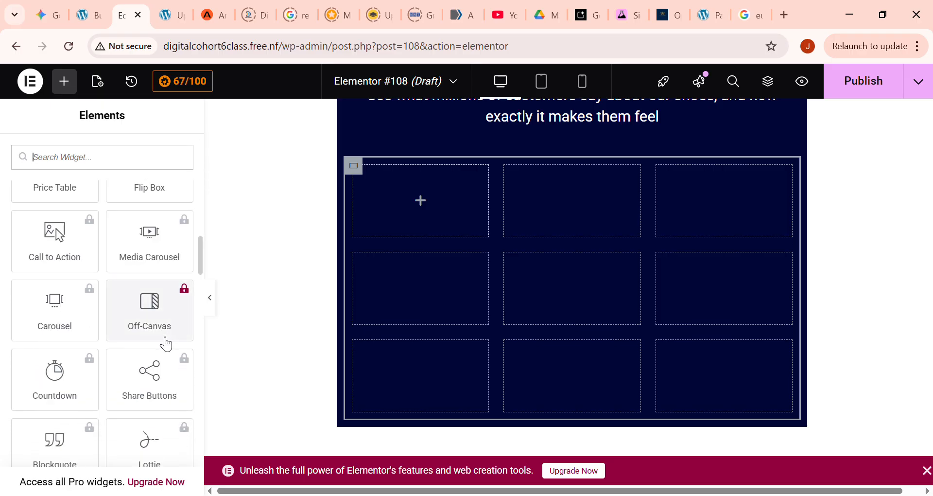
{"action": "scroll", "coordinate": [156, 360], "scroll_direction": "down", "scroll_amount": 12}
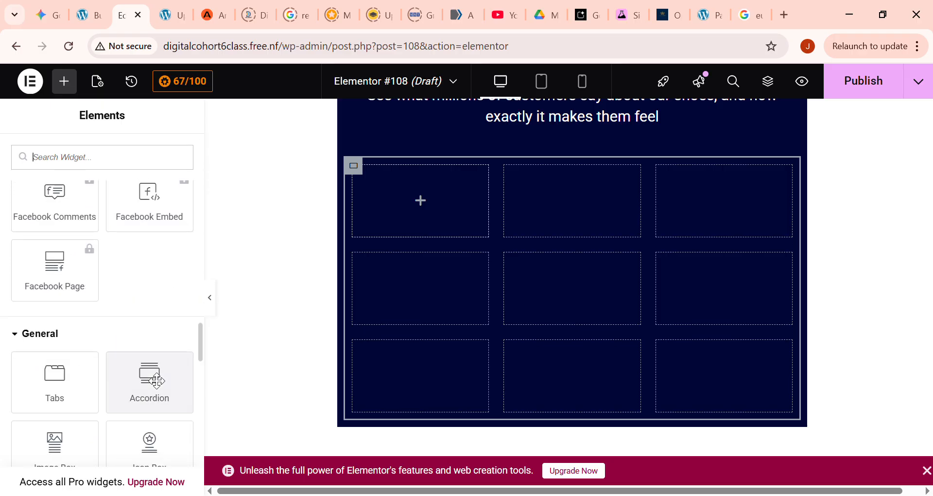
{"action": "scroll", "coordinate": [144, 341], "scroll_direction": "down", "scroll_amount": 8}
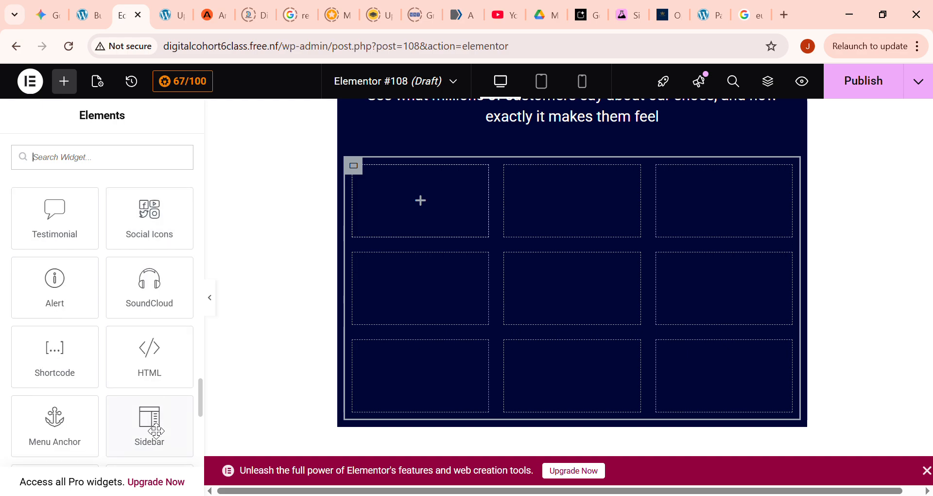
{"action": "left_click_drag", "start_coordinate": [155, 275], "coordinate": [390, 218]}
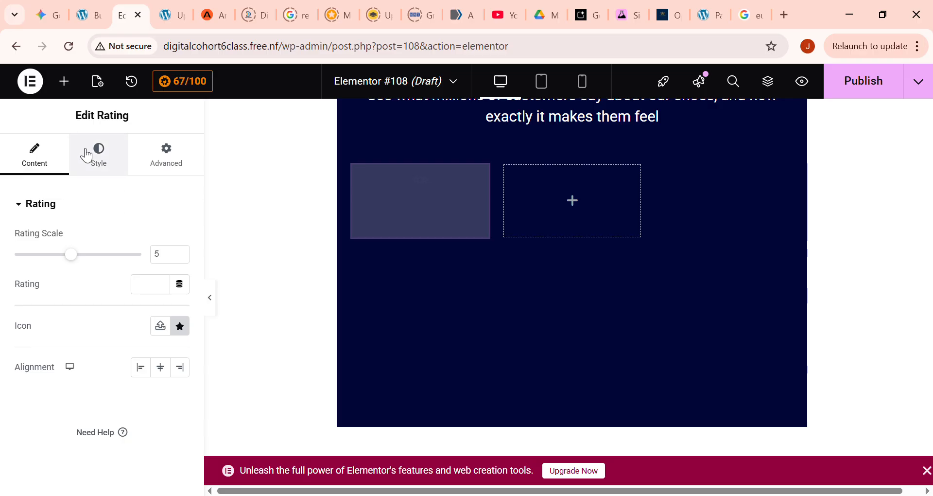
{"action": "left_click", "coordinate": [68, 89]}
{"action": "left_click_drag", "start_coordinate": [55, 384], "coordinate": [557, 212]}
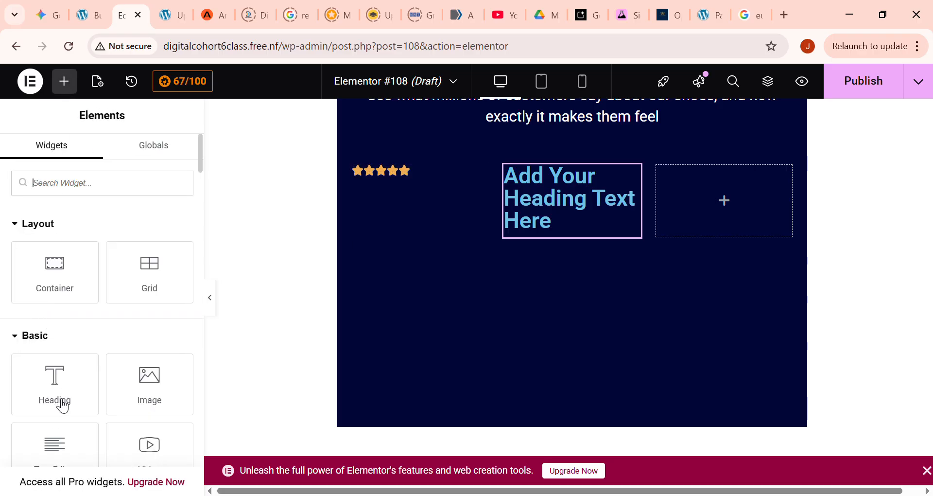
{"action": "left_click_drag", "start_coordinate": [62, 449], "coordinate": [721, 207]}
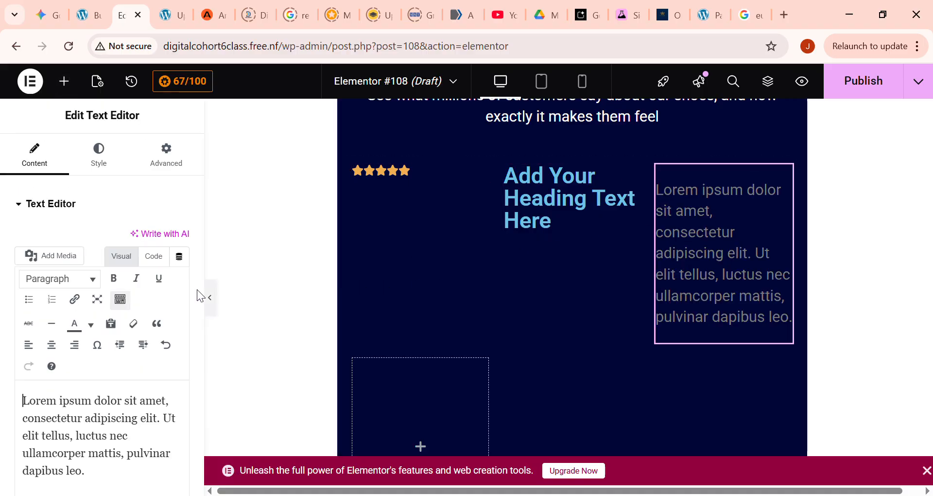
- Add a Rating, a Heading and a Text Editor widget to the second row of the new testimonial grid
{"action": "scroll", "coordinate": [163, 307], "scroll_direction": "down", "scroll_amount": 20}
{"action": "left_click_drag", "start_coordinate": [155, 287], "coordinate": [433, 416]}
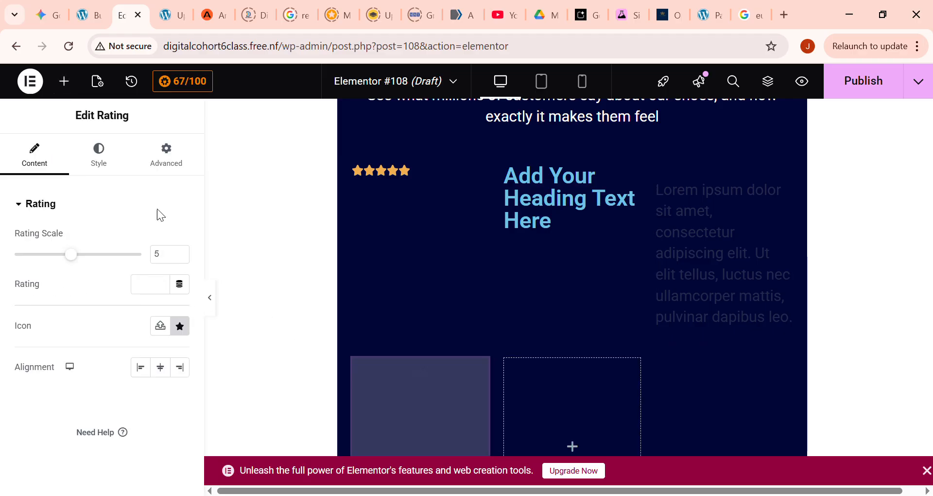
{"action": "left_click", "coordinate": [64, 81]}
{"action": "left_click_drag", "start_coordinate": [65, 390], "coordinate": [581, 429]}
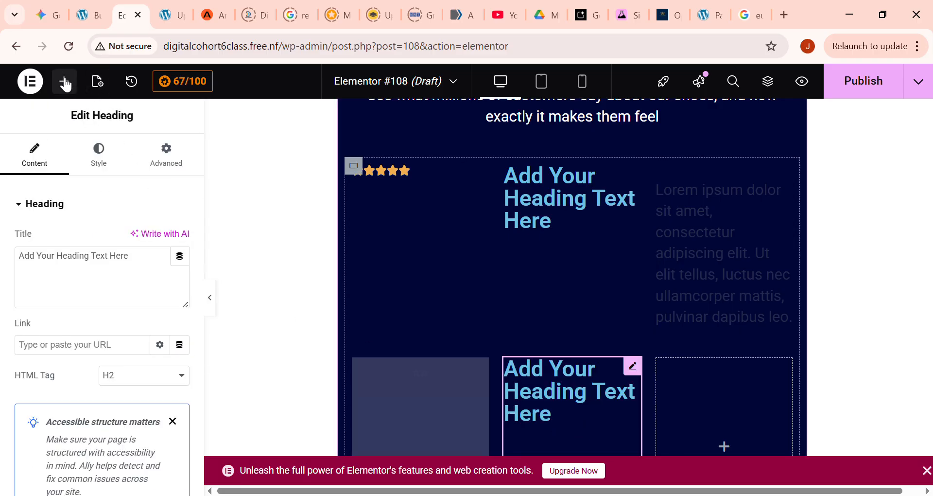
{"action": "left_click_drag", "start_coordinate": [62, 329], "coordinate": [716, 433]}
{"action": "scroll", "coordinate": [690, 403], "scroll_direction": "down", "scroll_amount": 5}
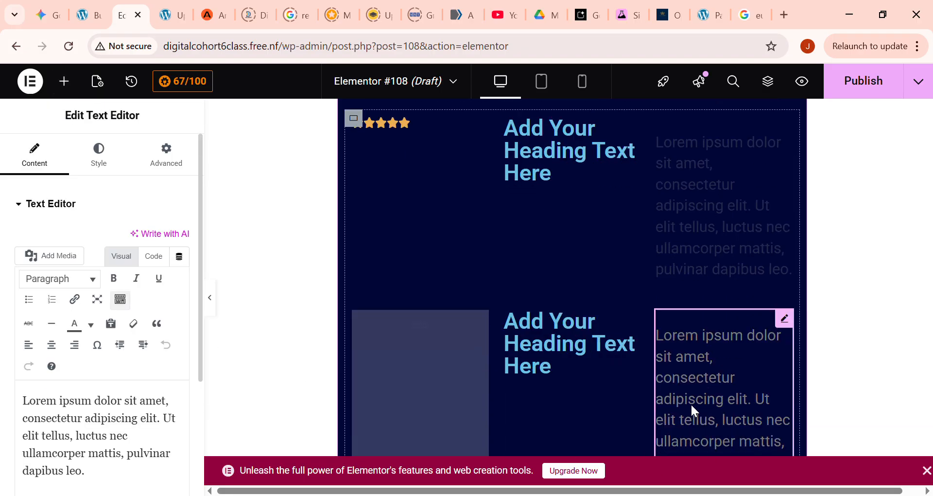
{"action": "scroll", "coordinate": [430, 340], "scroll_direction": "down", "scroll_amount": 2}
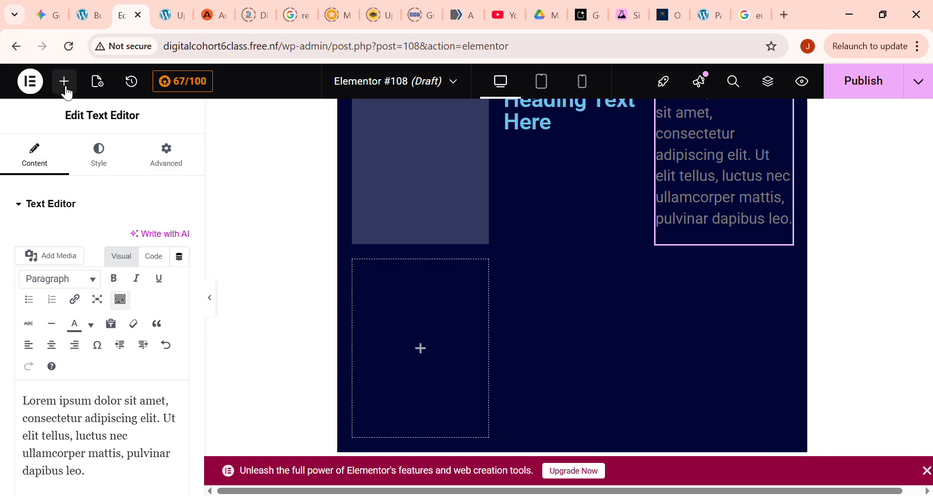